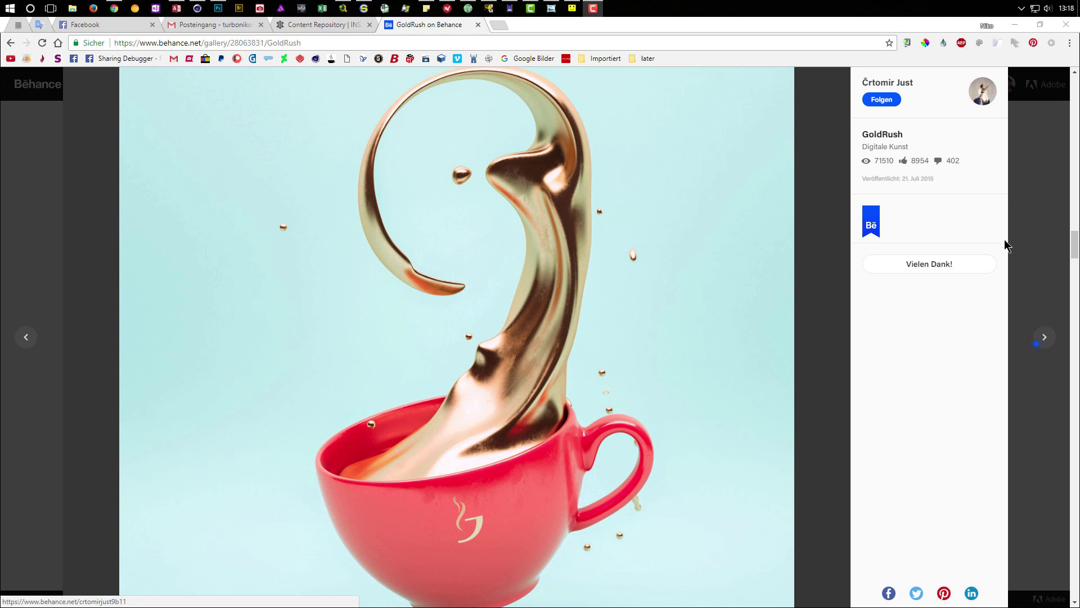
Review the GoldRush golden coffee-splash reference on Behance, then minimize Chrome to reveal Cinema 4D
{"action": "mouse_move", "coordinate": [1076, 252]}
{"action": "left_mouse_down"}
{"action": "mouse_move", "coordinate": [1077, 135]}
{"action": "mouse_move", "coordinate": [1075, 439]}
{"action": "mouse_move", "coordinate": [1075, 253]}
{"action": "left_mouse_up"}
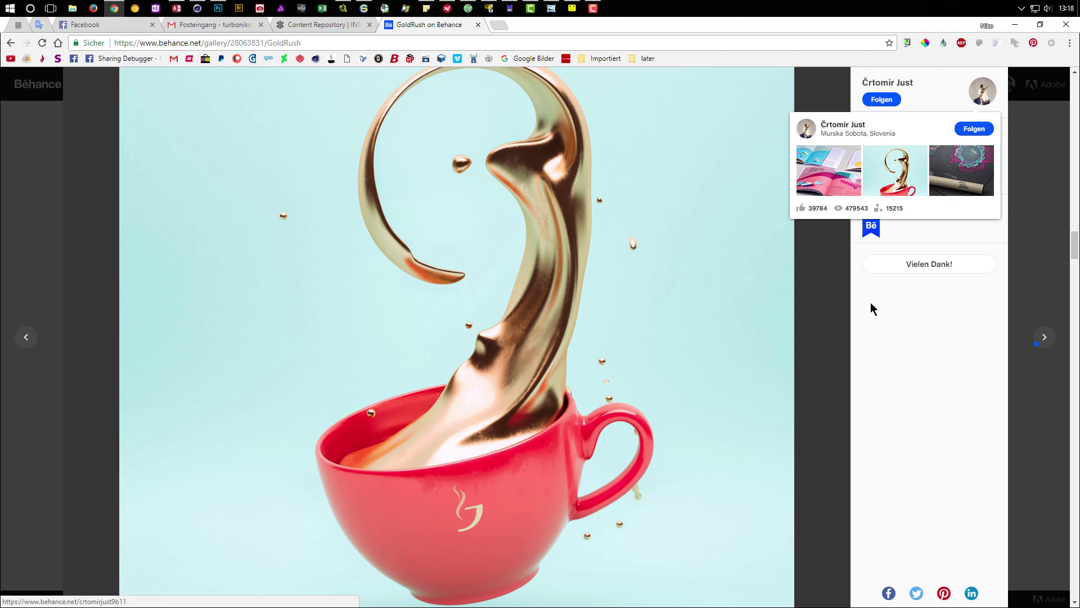
{"action": "left_click", "coordinate": [1017, 29]}
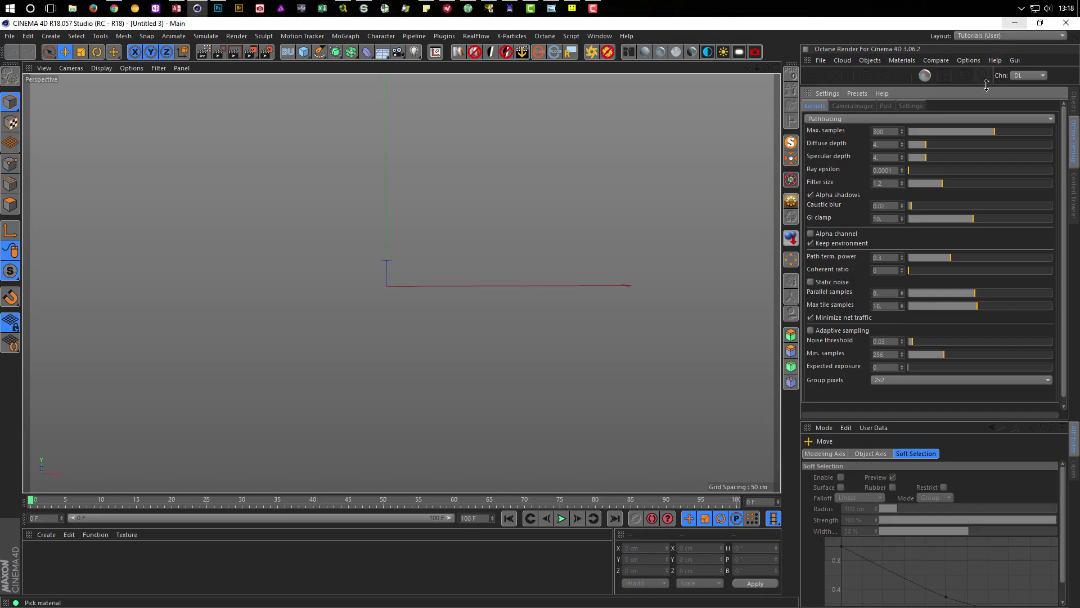
Show the Objects list, move the reference photo aside, and open the Content Browser (Shift+F8)
{"action": "left_click", "coordinate": [1074, 102]}
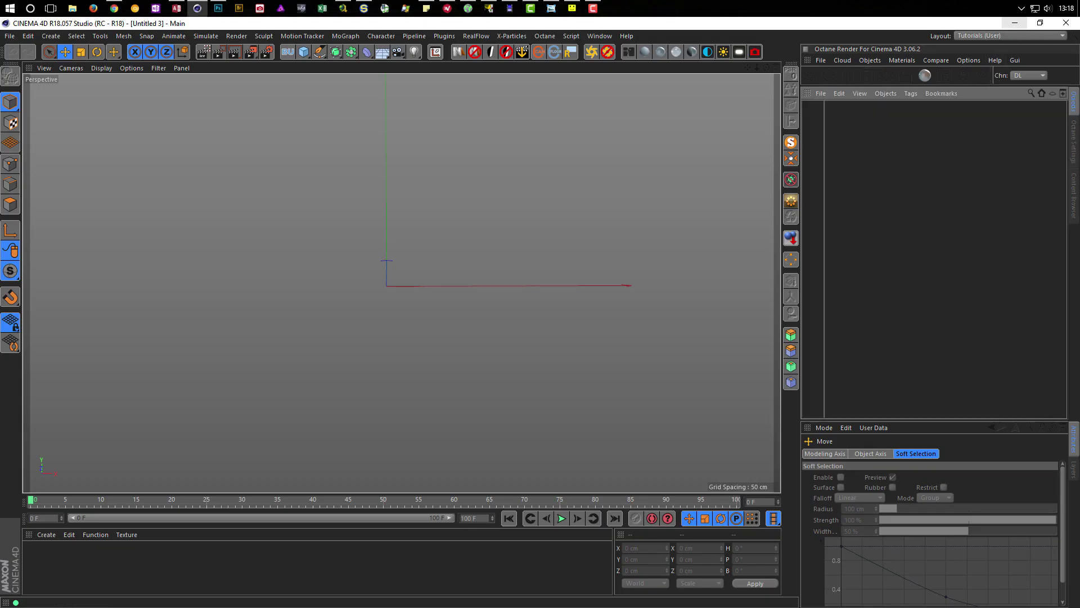
{"action": "key", "text": "alt+Tab"}
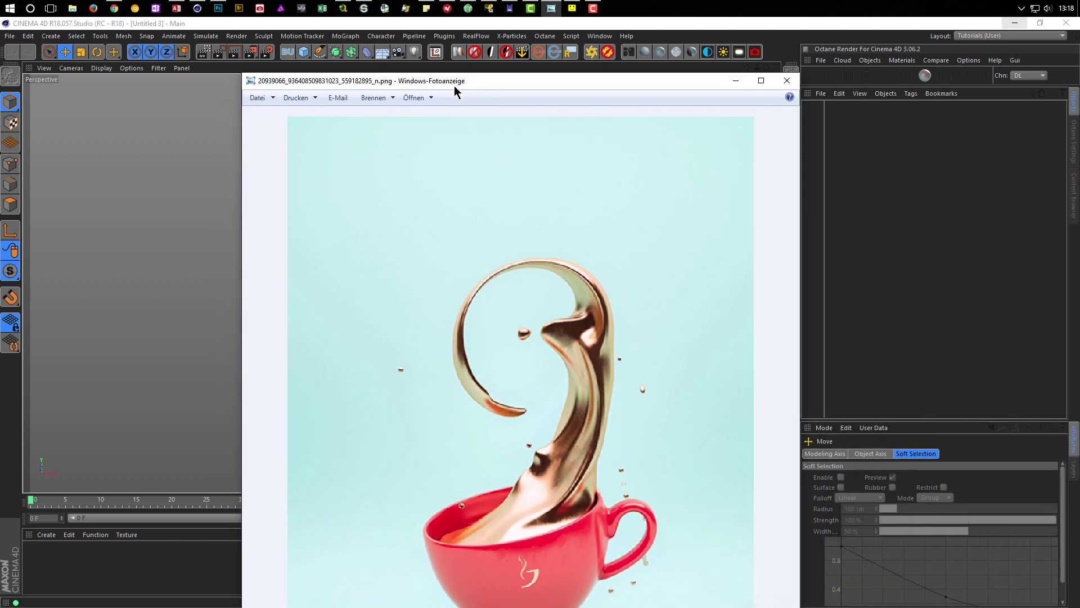
{"action": "left_click_drag", "start_coordinate": [456, 90], "coordinate": [1079, 152]}
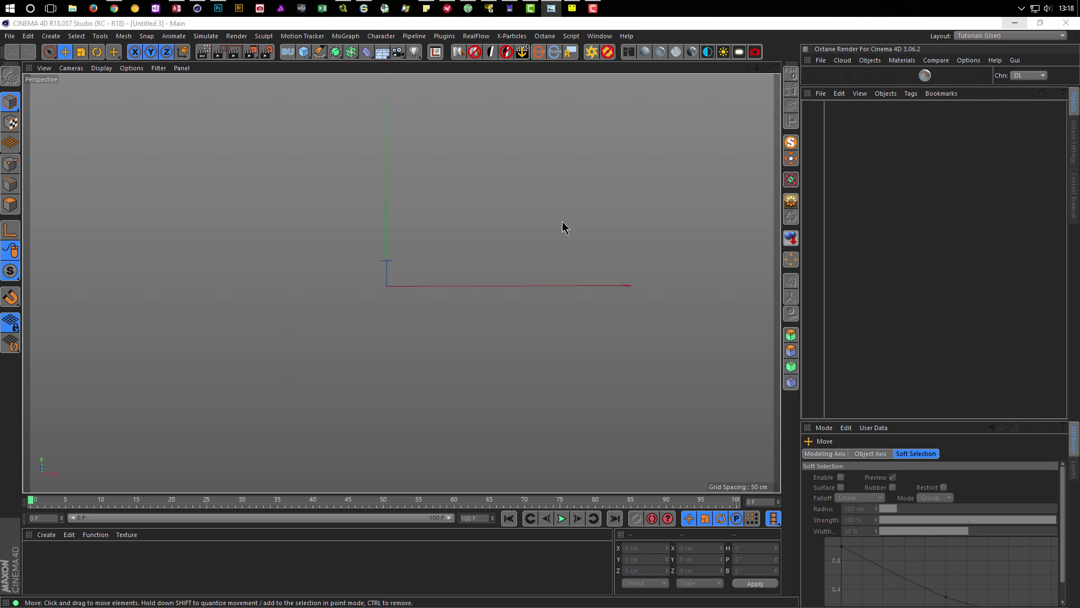
{"action": "left_click", "coordinate": [1074, 191]}
{"action": "left_click", "coordinate": [1074, 103]}
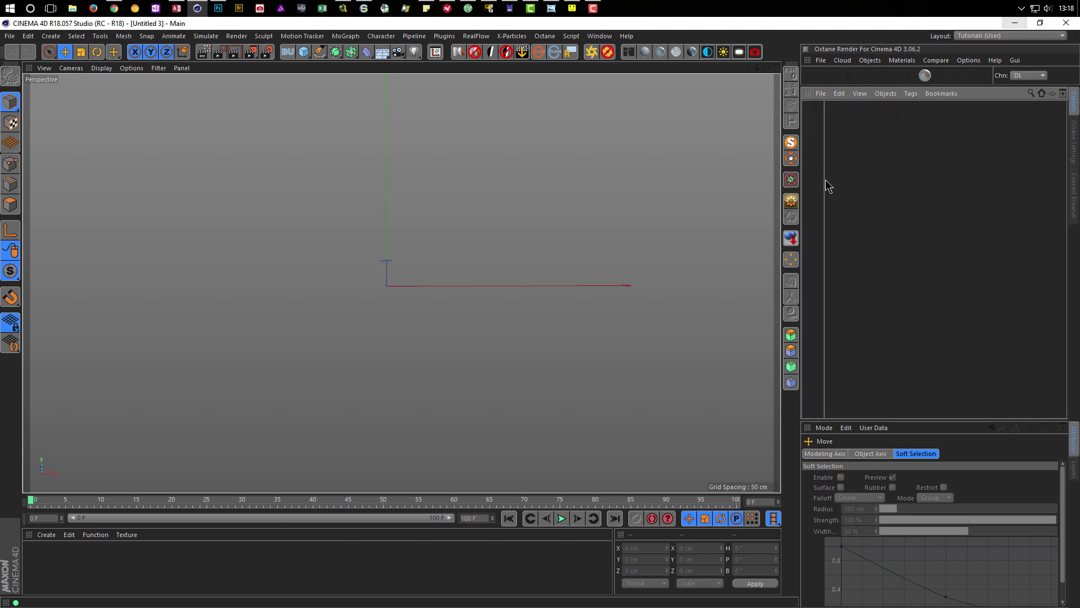
{"action": "key", "text": "shift+F8"}
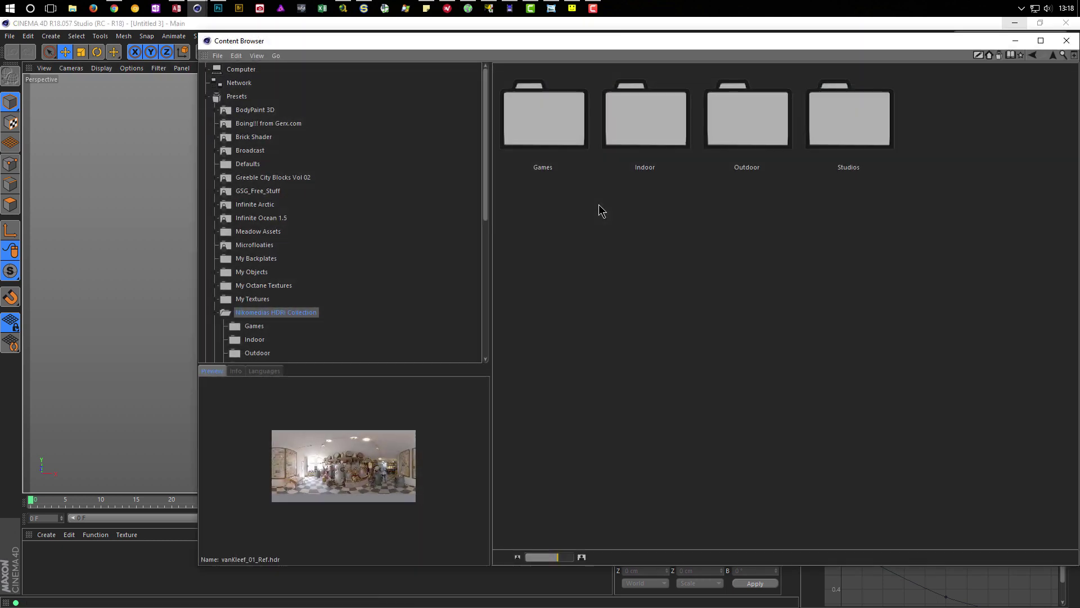
Load Coffee Cup 02 from Presets > Broadcast > 3D Objects > Dinnerware, then close the Content Browser
{"action": "mouse_move", "coordinate": [586, 49]}
{"action": "left_mouse_down"}
{"action": "mouse_move", "coordinate": [534, 56]}
{"action": "mouse_move", "coordinate": [475, 44]}
{"action": "left_mouse_up"}
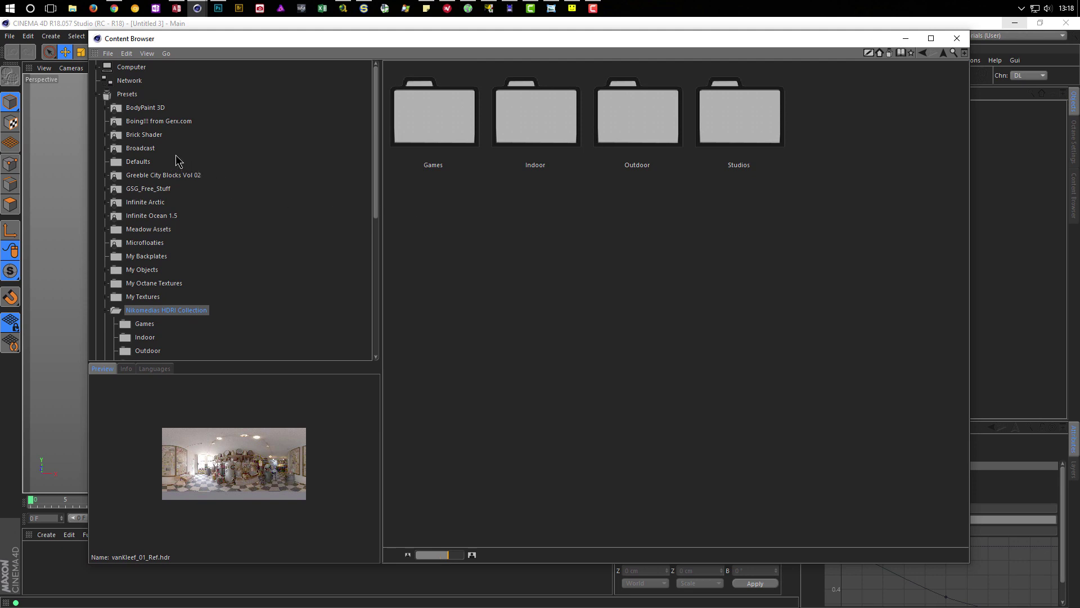
{"action": "left_click", "coordinate": [148, 151]}
{"action": "left_click", "coordinate": [110, 150]}
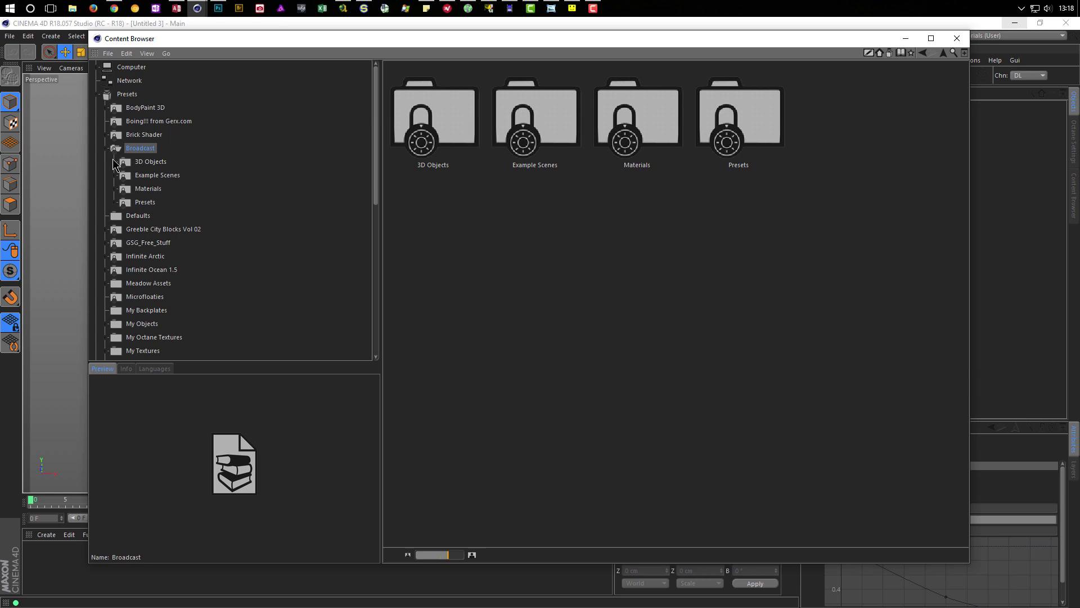
{"action": "left_click", "coordinate": [114, 161]}
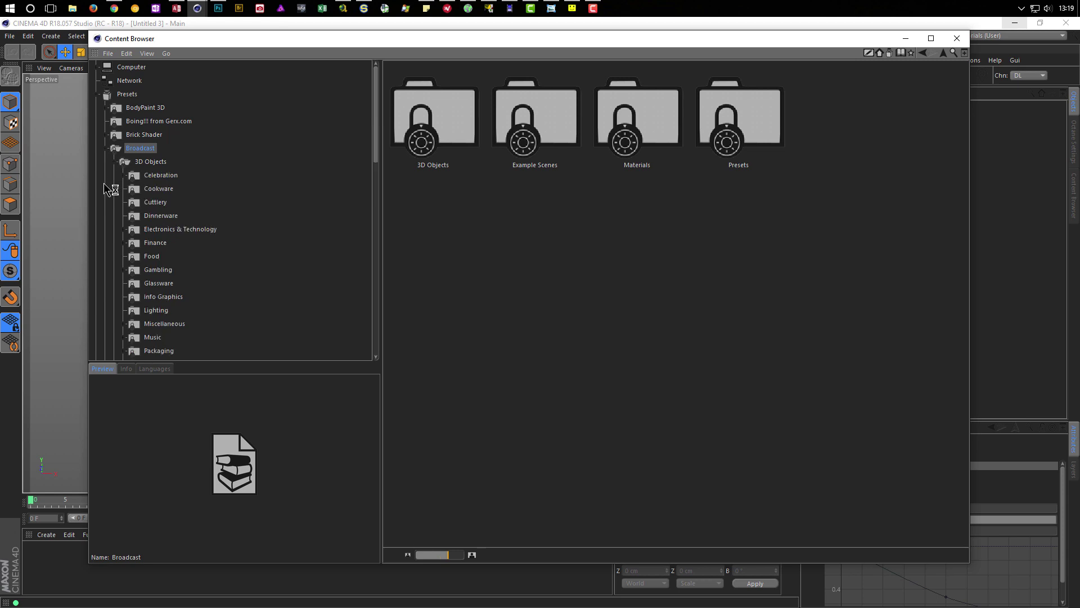
{"action": "left_click", "coordinate": [160, 216]}
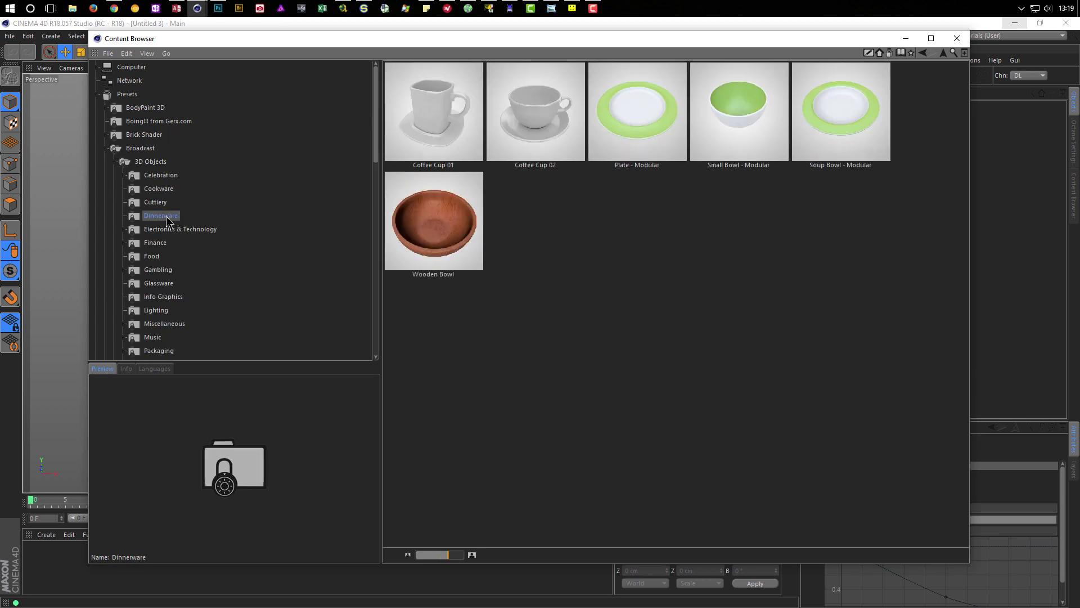
{"action": "left_click", "coordinate": [574, 141]}
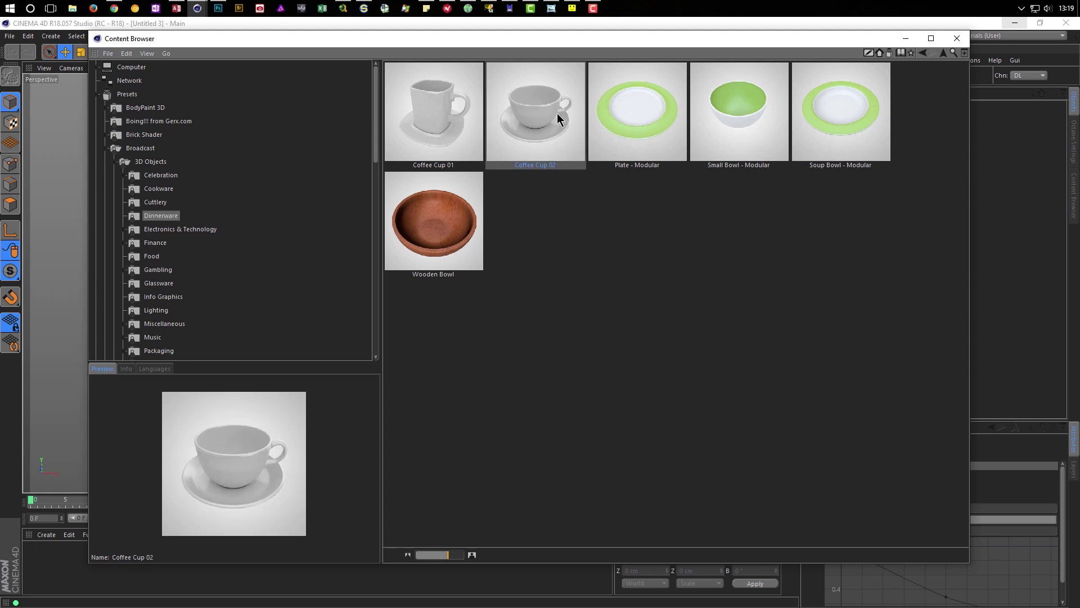
{"action": "double_click", "coordinate": [539, 117]}
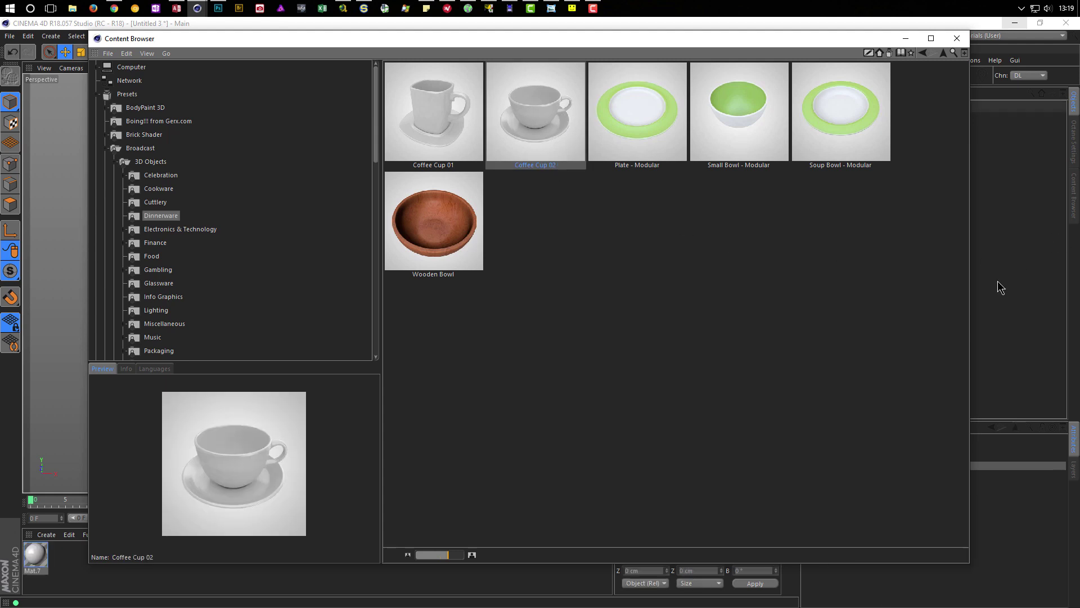
{"action": "left_click", "coordinate": [957, 39]}
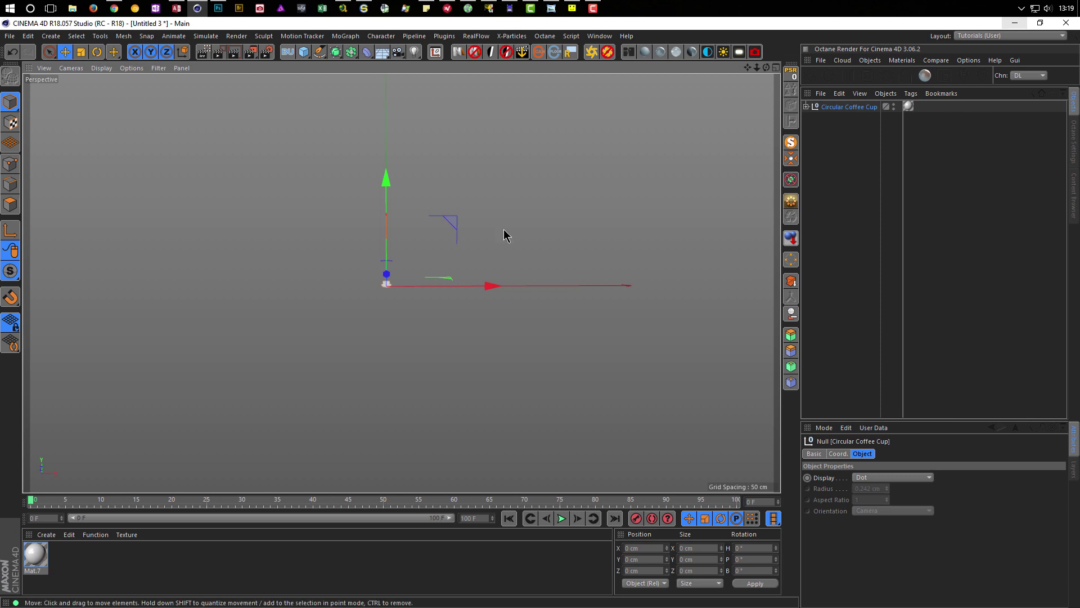
Zoom toward the cup, expand Circular Coffee Cup, and delete the saucer object Lathe.1
{"action": "scroll", "coordinate": [529, 258], "scroll_direction": "up", "scroll_amount": 3}
{"action": "scroll", "coordinate": [647, 231], "scroll_direction": "up", "scroll_amount": 3}
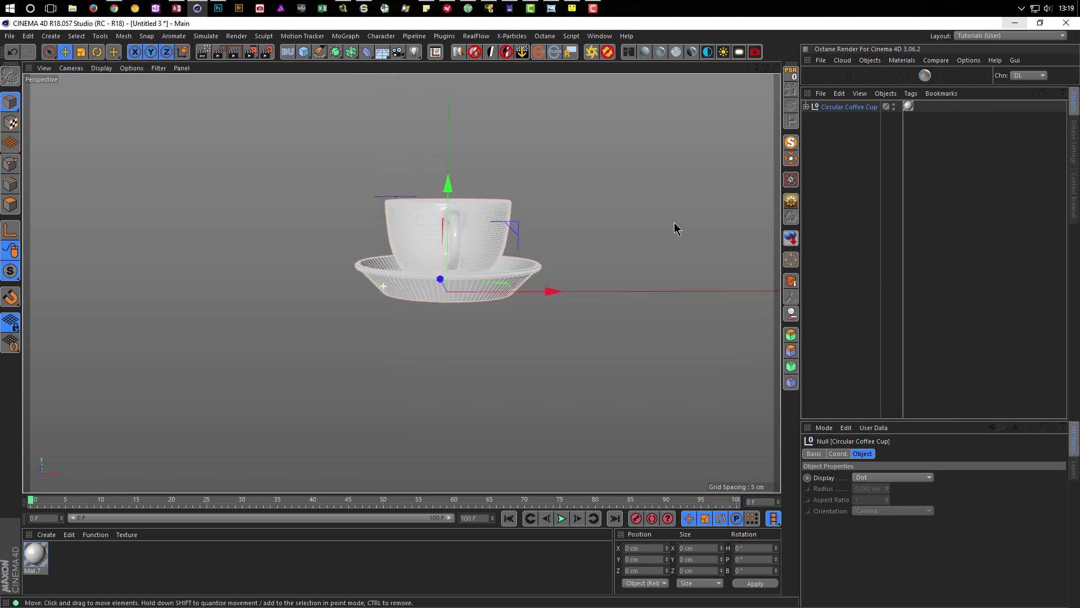
{"action": "scroll", "coordinate": [574, 264], "scroll_direction": "up", "scroll_amount": 1}
{"action": "scroll", "coordinate": [416, 293], "scroll_direction": "down", "scroll_amount": 1}
{"action": "mouse_move", "coordinate": [363, 284]}
{"action": "left_mouse_down", "text": "alt"}
{"action": "mouse_move", "coordinate": [278, 275]}
{"action": "mouse_move", "coordinate": [366, 278]}
{"action": "mouse_move", "coordinate": [299, 295]}
{"action": "mouse_move", "coordinate": [476, 244]}
{"action": "mouse_move", "coordinate": [458, 311]}
{"action": "left_mouse_up", "text": "alt"}
{"action": "scroll", "coordinate": [367, 278], "scroll_direction": "up", "scroll_amount": 2}
{"action": "scroll", "coordinate": [444, 265], "scroll_direction": "down", "scroll_amount": 2}
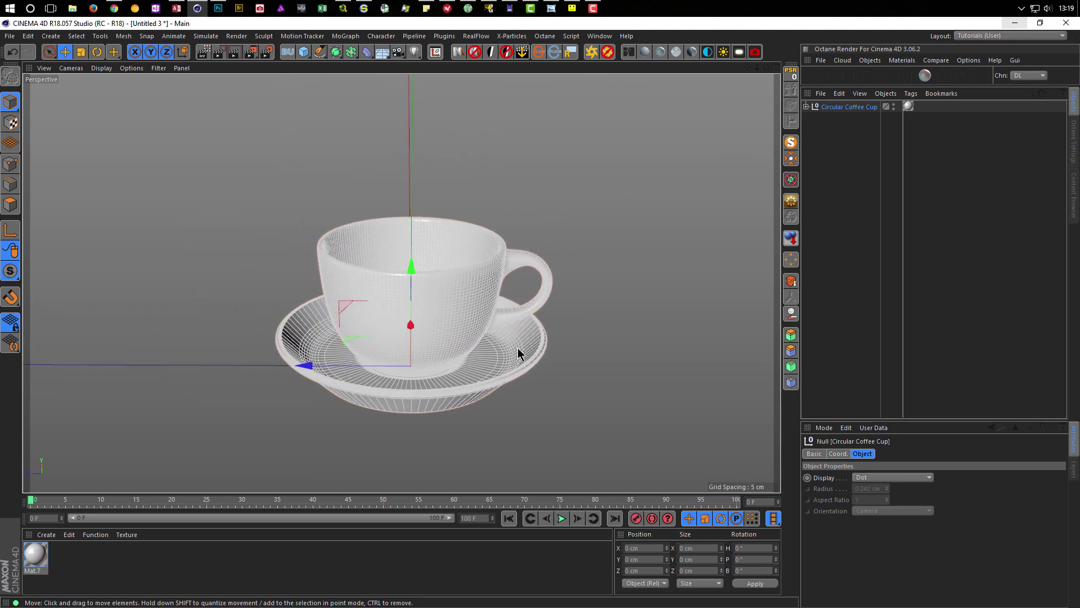
{"action": "left_click", "coordinate": [807, 107]}
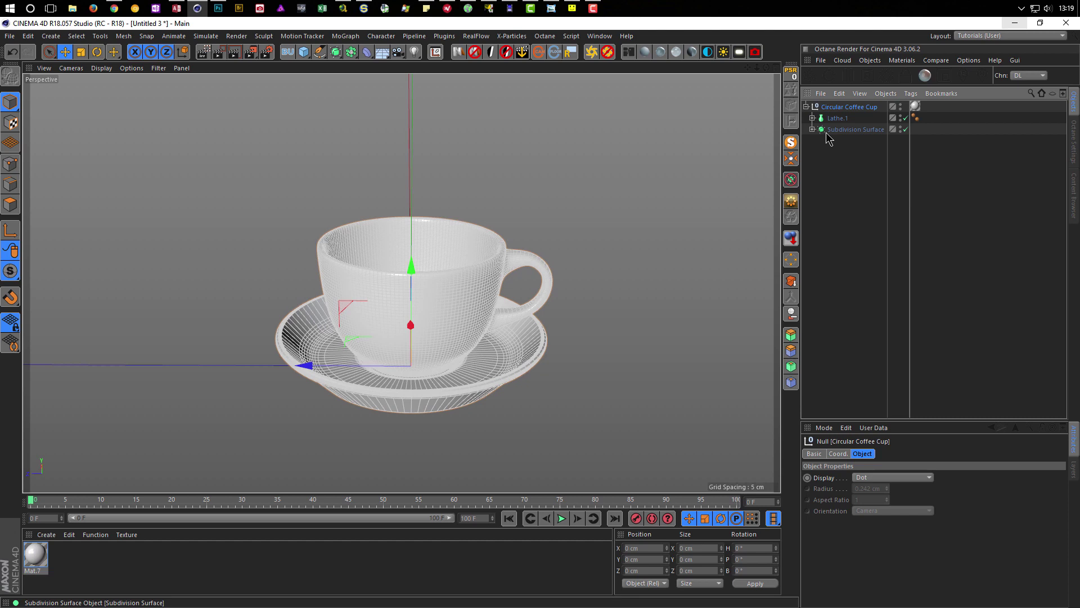
{"action": "left_click", "coordinate": [838, 118]}
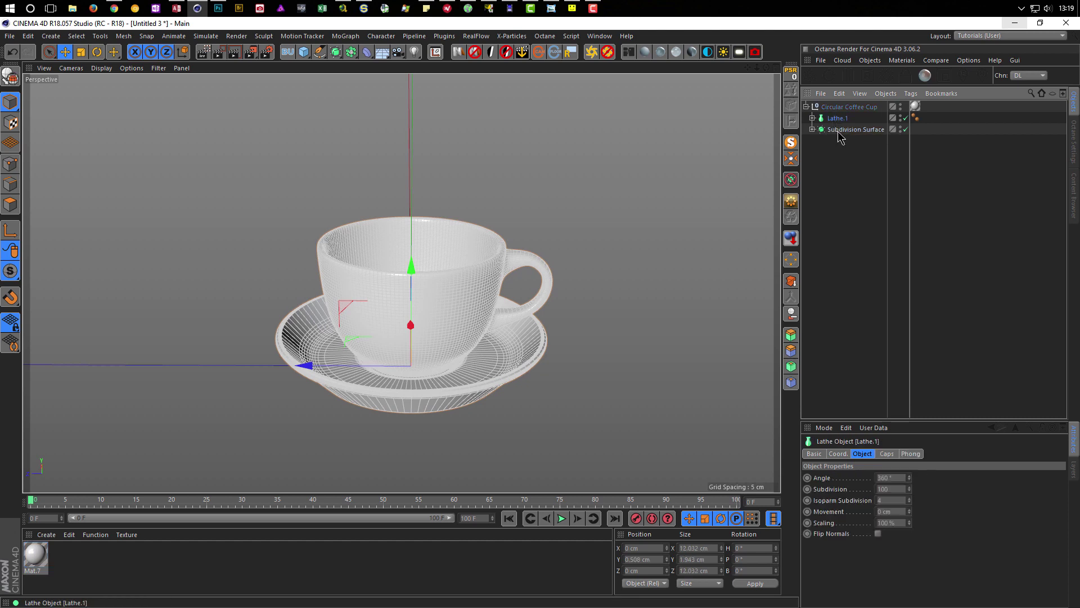
{"action": "key", "text": "Delete"}
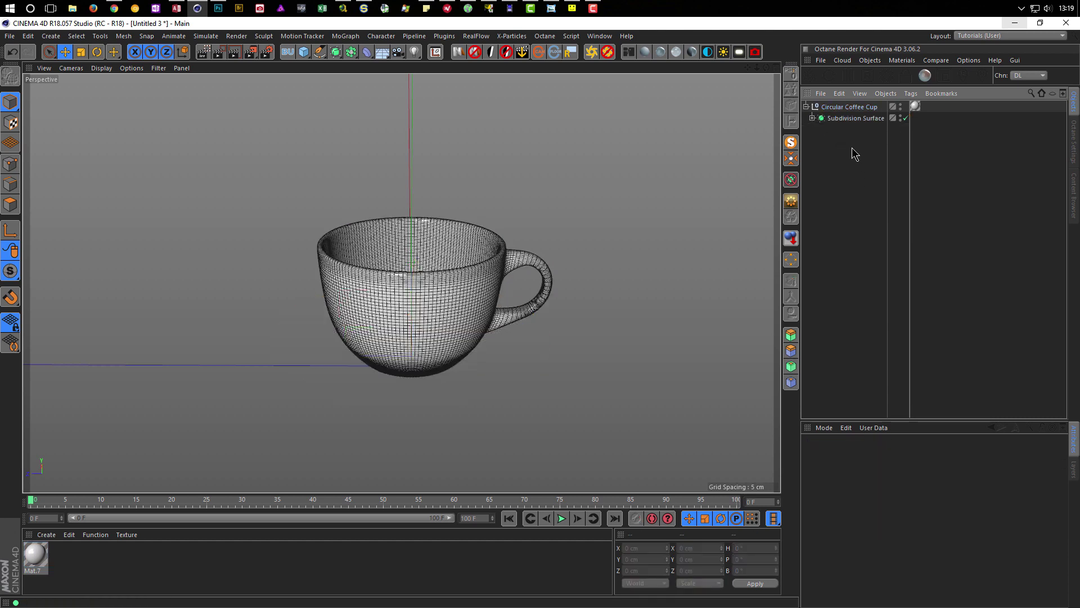
Disable the cup's Subdivision Surface to reveal the low-poly mesh
{"action": "right_click_drag", "start_coordinate": [419, 331], "coordinate": [460, 325], "text": "alt"}
{"action": "left_click", "coordinate": [906, 118]}
{"action": "mouse_move", "coordinate": [438, 311]}
{"action": "left_mouse_down", "text": "alt"}
{"action": "mouse_move", "coordinate": [405, 315]}
{"action": "mouse_move", "coordinate": [410, 338]}
{"action": "mouse_move", "coordinate": [429, 349]}
{"action": "mouse_move", "coordinate": [430, 318]}
{"action": "mouse_move", "coordinate": [408, 298]}
{"action": "mouse_move", "coordinate": [458, 273]}
{"action": "left_mouse_up", "text": "alt"}
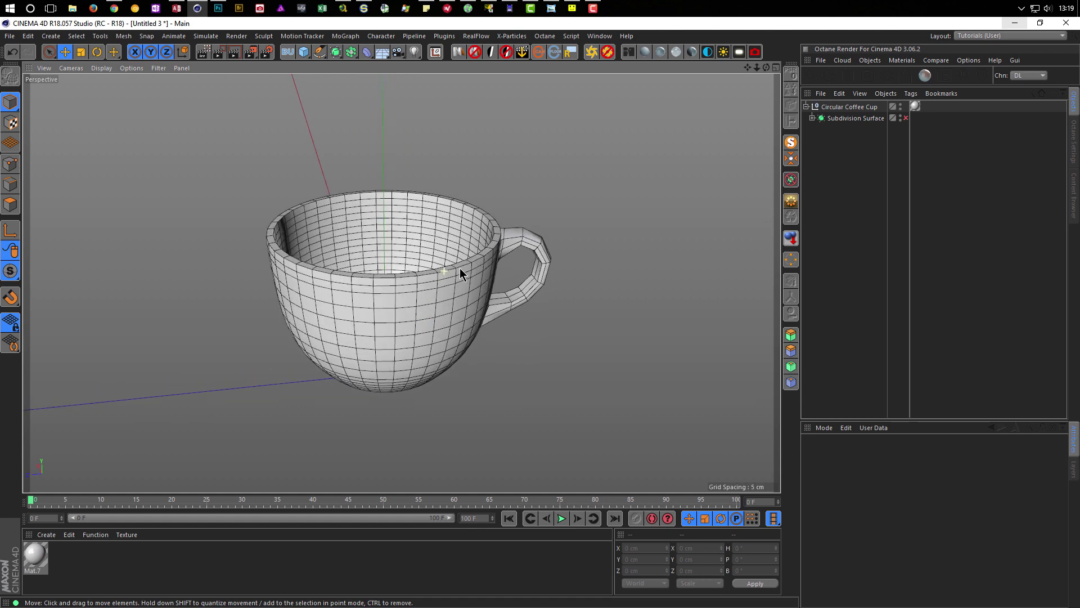
Select the cup's Lathe mesh in Edge mode with Loop Selection (U~L) active
{"action": "left_click", "coordinate": [812, 118]}
{"action": "left_click", "coordinate": [842, 129]}
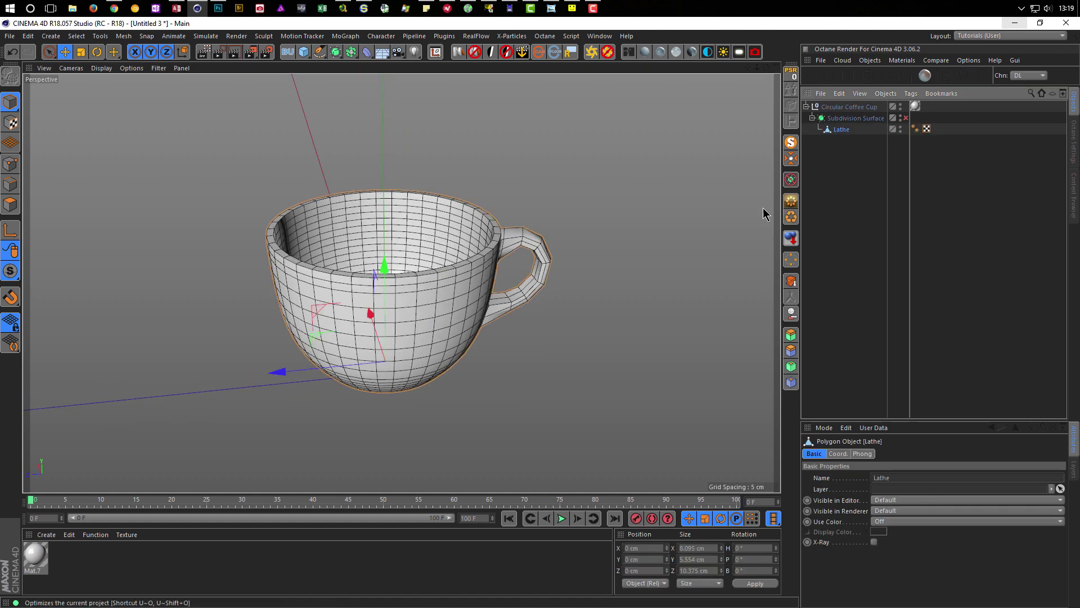
{"action": "left_click", "coordinate": [10, 184]}
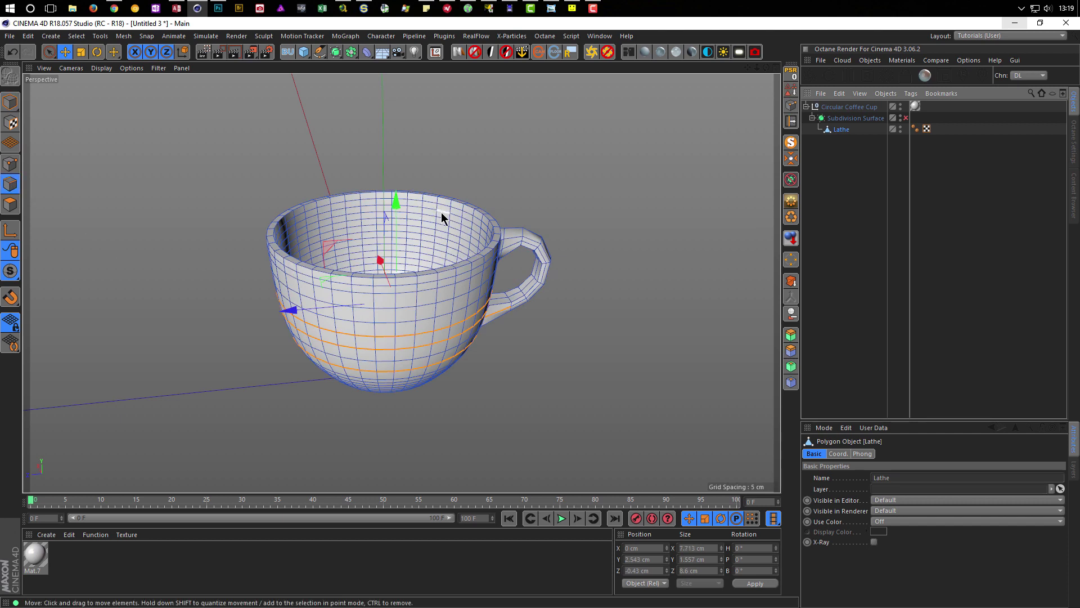
{"action": "key", "text": "u"}
{"action": "key", "text": "l"}
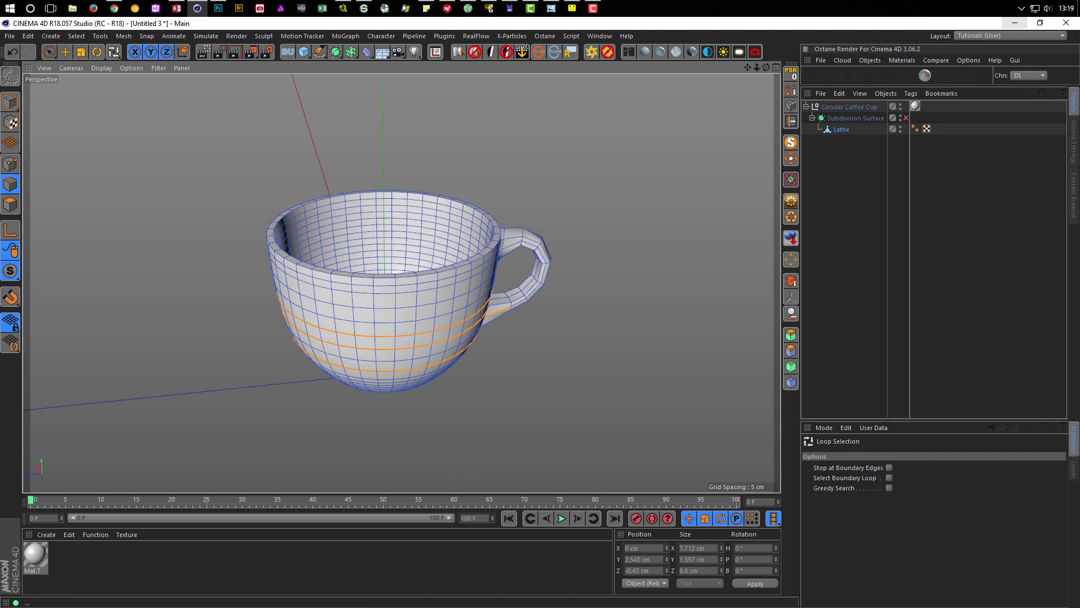
Close the reference photo and loop-select the edges just inside the cup's rim
{"action": "key", "text": "alt+Tab"}
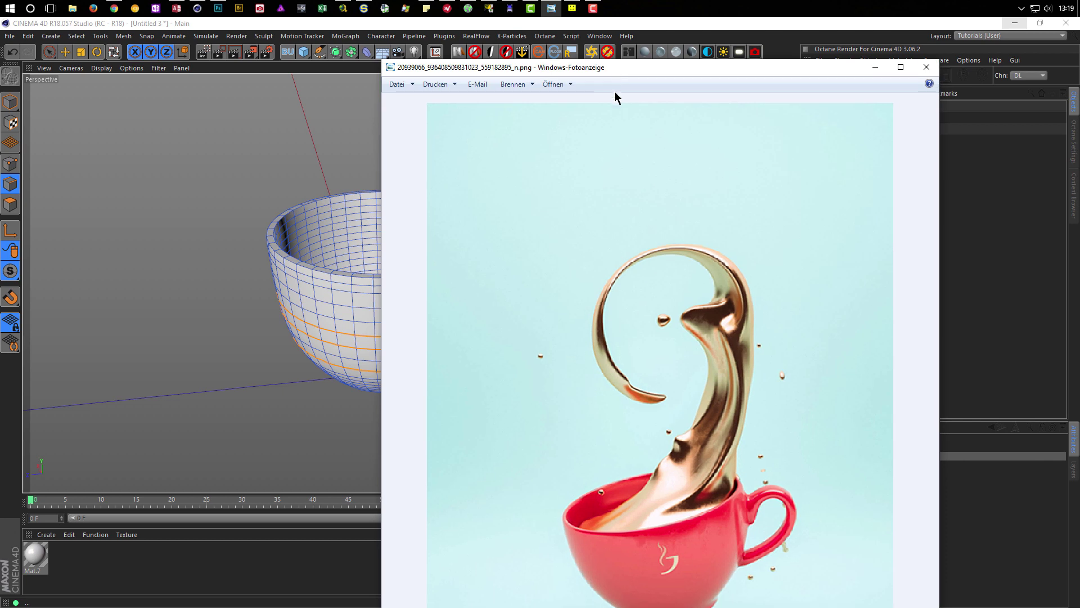
{"action": "left_click", "coordinate": [927, 67]}
{"action": "scroll", "coordinate": [398, 218], "scroll_direction": "up", "scroll_amount": 3}
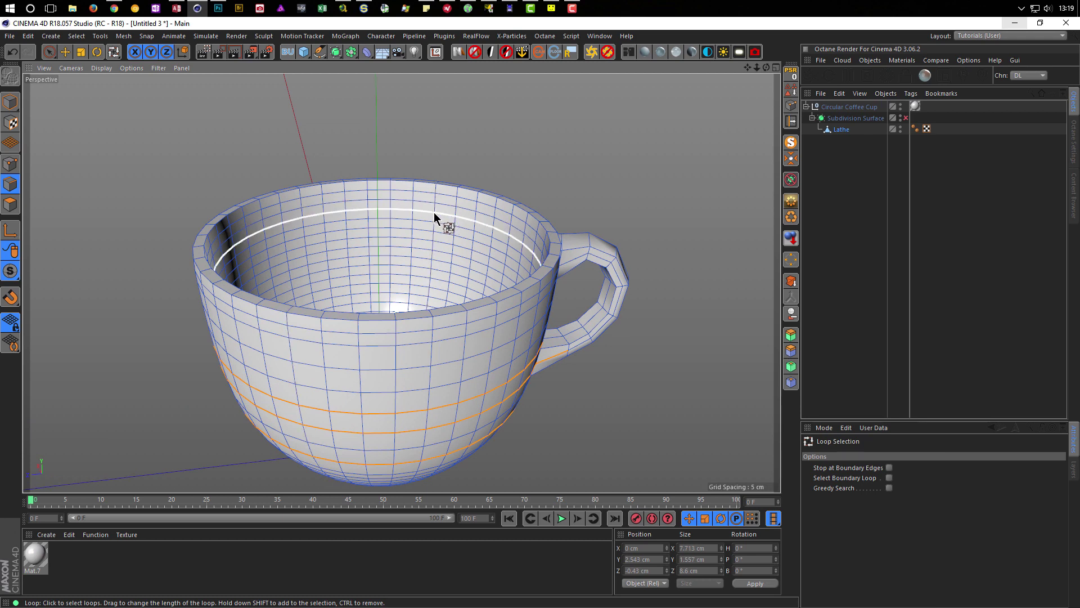
{"action": "left_click", "coordinate": [434, 212]}
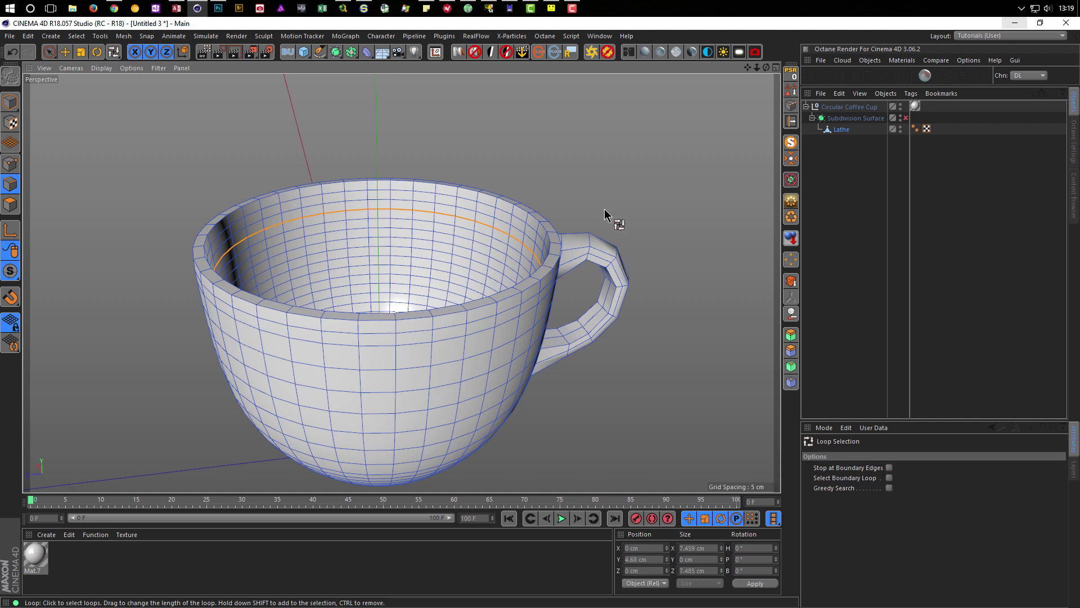
{"action": "scroll", "coordinate": [483, 283], "scroll_direction": "down", "scroll_amount": 2}
{"action": "scroll", "coordinate": [482, 283], "scroll_direction": "down", "scroll_amount": 2}
{"action": "left_click_drag", "start_coordinate": [518, 264], "coordinate": [557, 287], "text": "alt"}
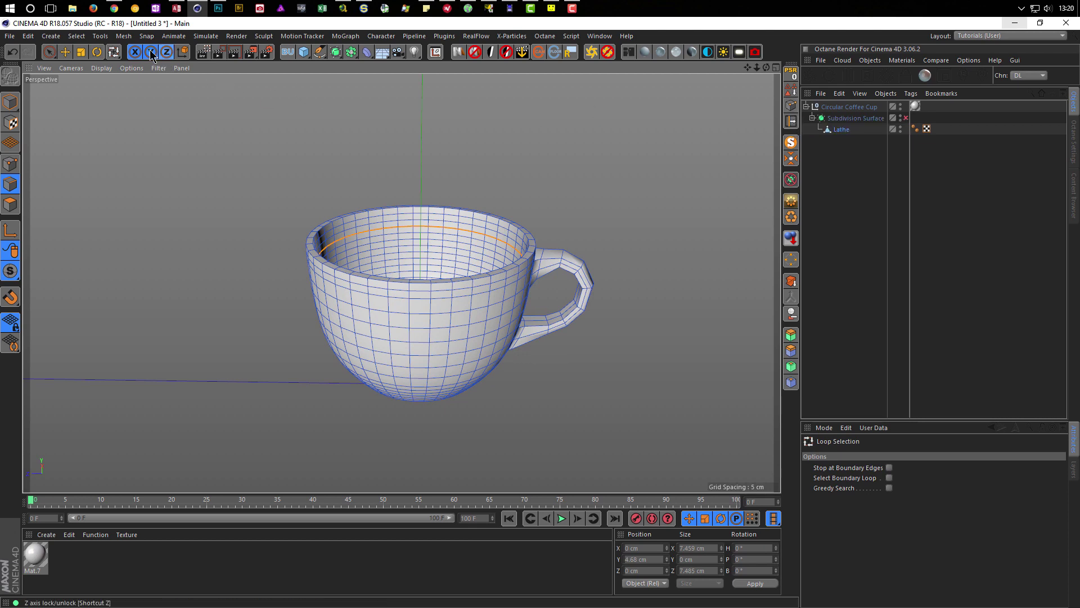
Run 'Edge to Spline' from Commander on the selected inner-rim edge loop
{"action": "left_click", "coordinate": [123, 36]}
{"action": "mouse_move", "coordinate": [133, 64]}
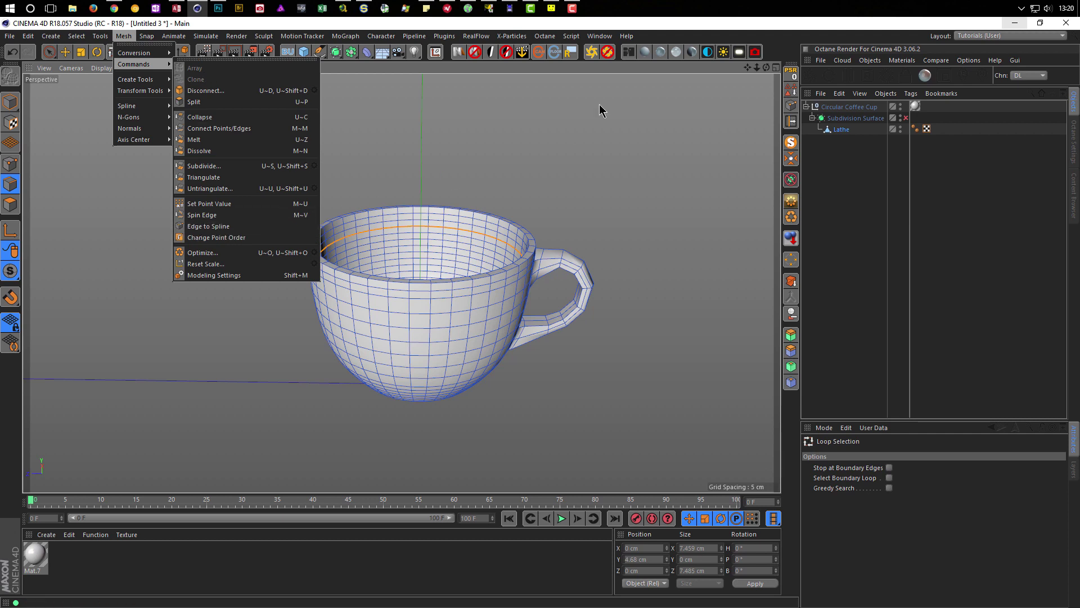
{"action": "key", "text": "Escape"}
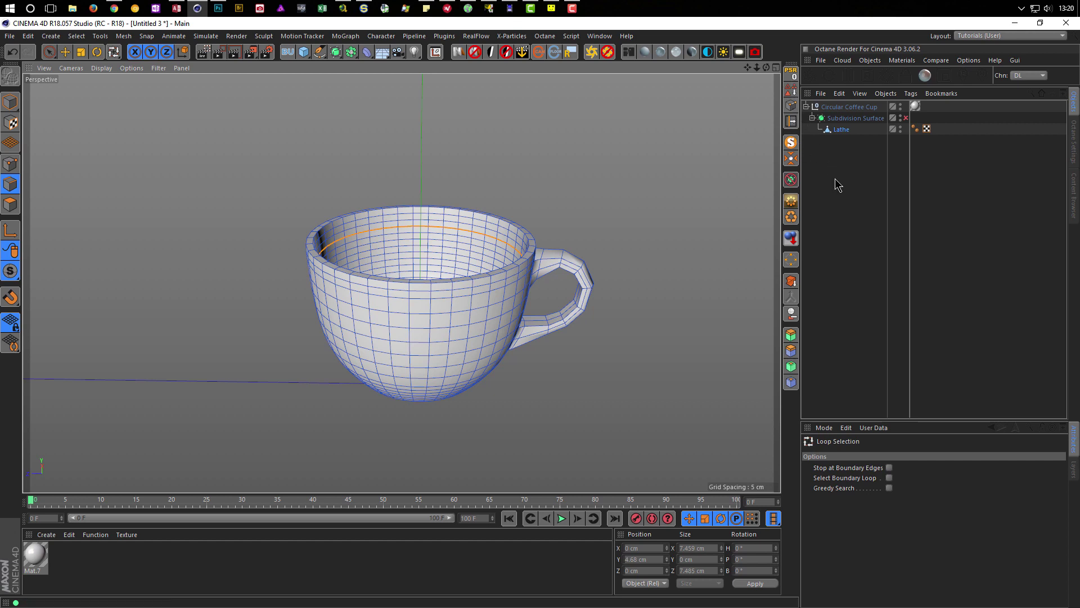
{"action": "key", "text": "shift+c"}
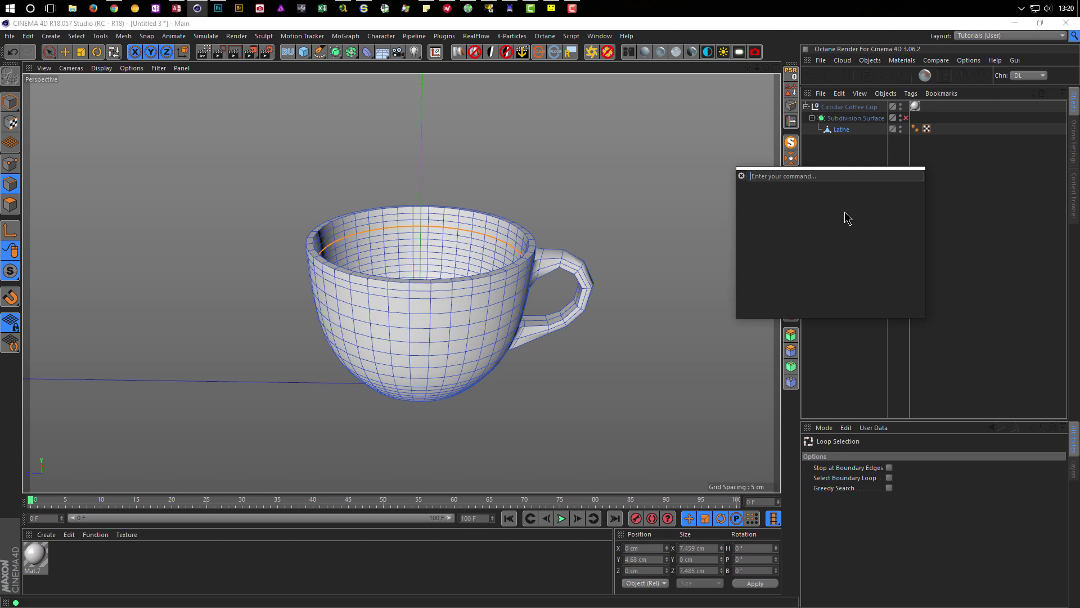
{"action": "type", "text": "edg"}
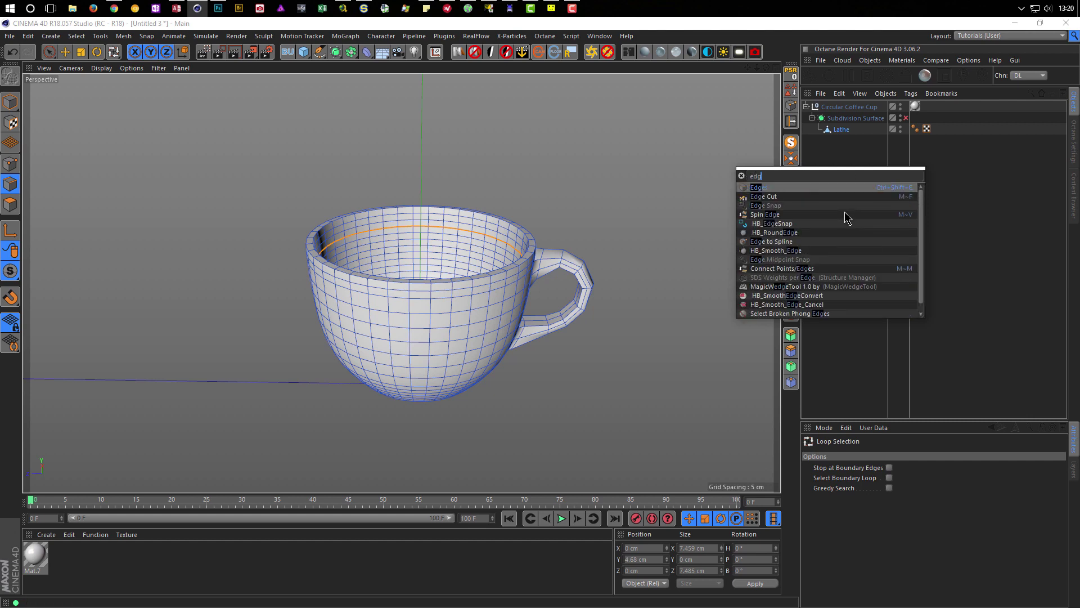
{"action": "type", "text": "e to s"}
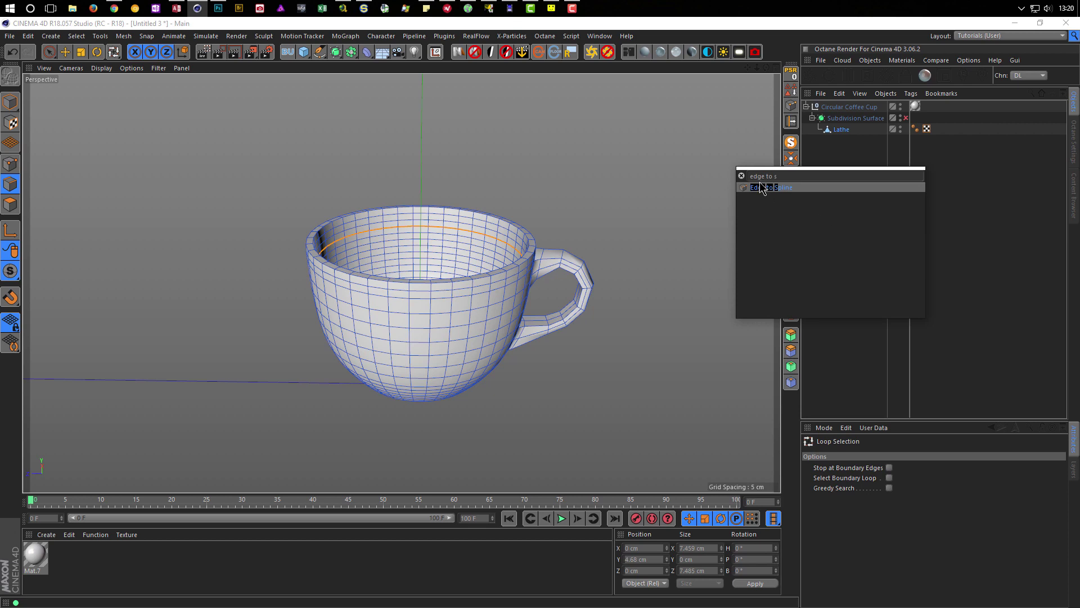
{"action": "key", "text": "Return"}
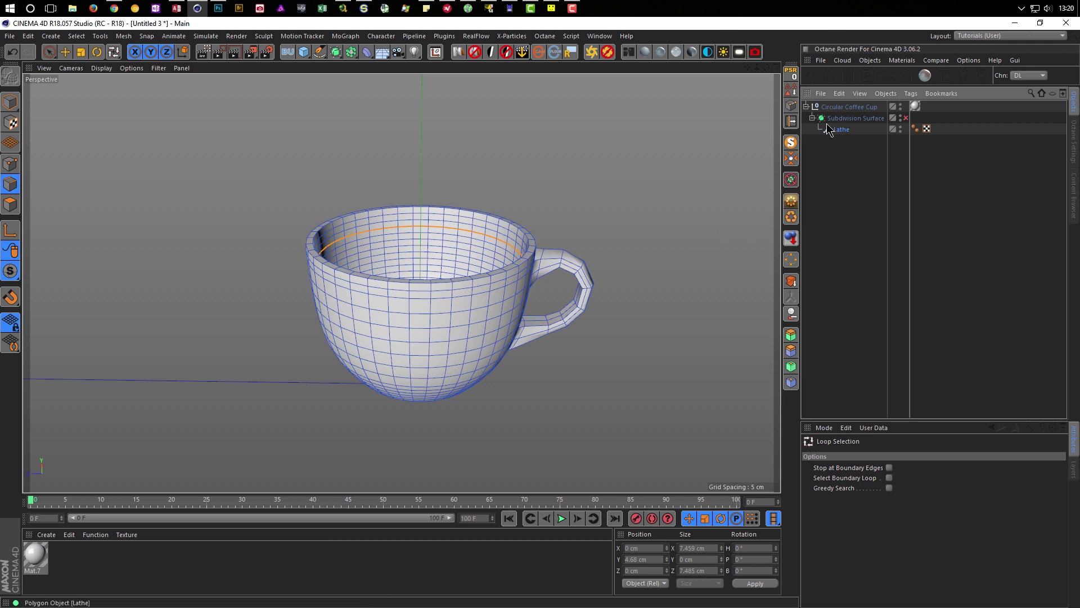
Select the new Lathe.Spline in Model mode with the Move tool and recentre its axis via MagicCenter
{"action": "left_click", "coordinate": [792, 107]}
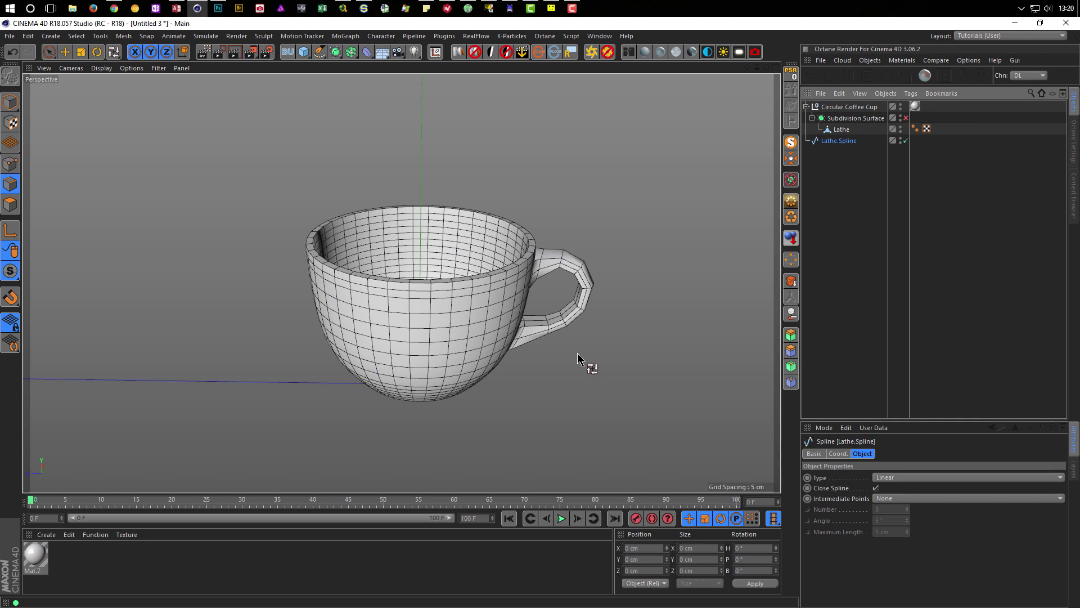
{"action": "scroll", "coordinate": [495, 366], "scroll_direction": "down", "scroll_amount": 3}
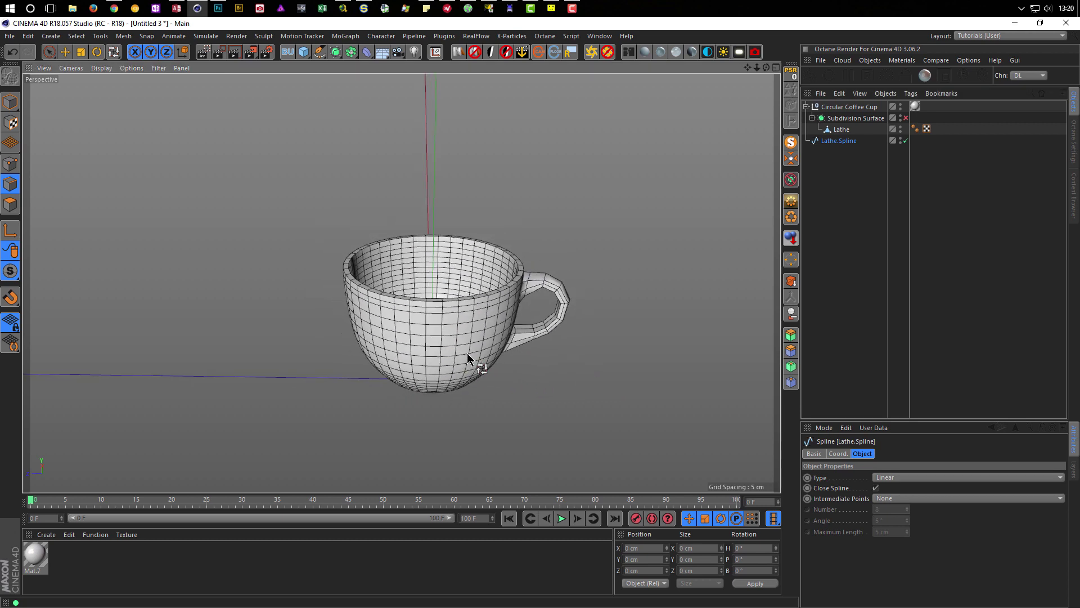
{"action": "mouse_move", "coordinate": [456, 346]}
{"action": "left_mouse_down", "text": "alt"}
{"action": "mouse_move", "coordinate": [390, 336]}
{"action": "mouse_move", "coordinate": [462, 342]}
{"action": "left_mouse_up", "text": "alt"}
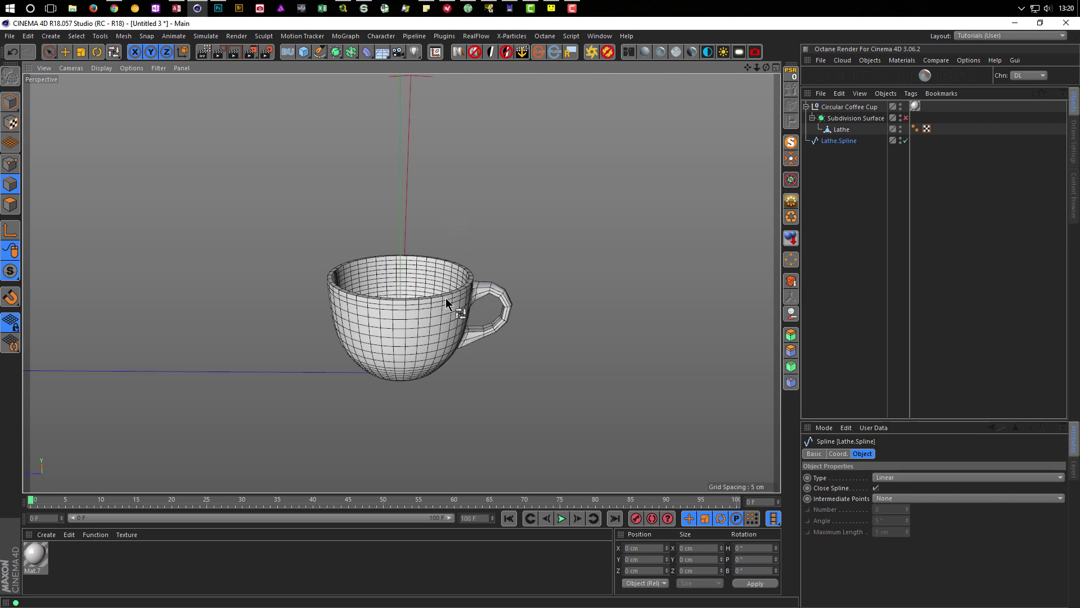
{"action": "left_click_drag", "start_coordinate": [471, 285], "coordinate": [531, 246], "text": "alt"}
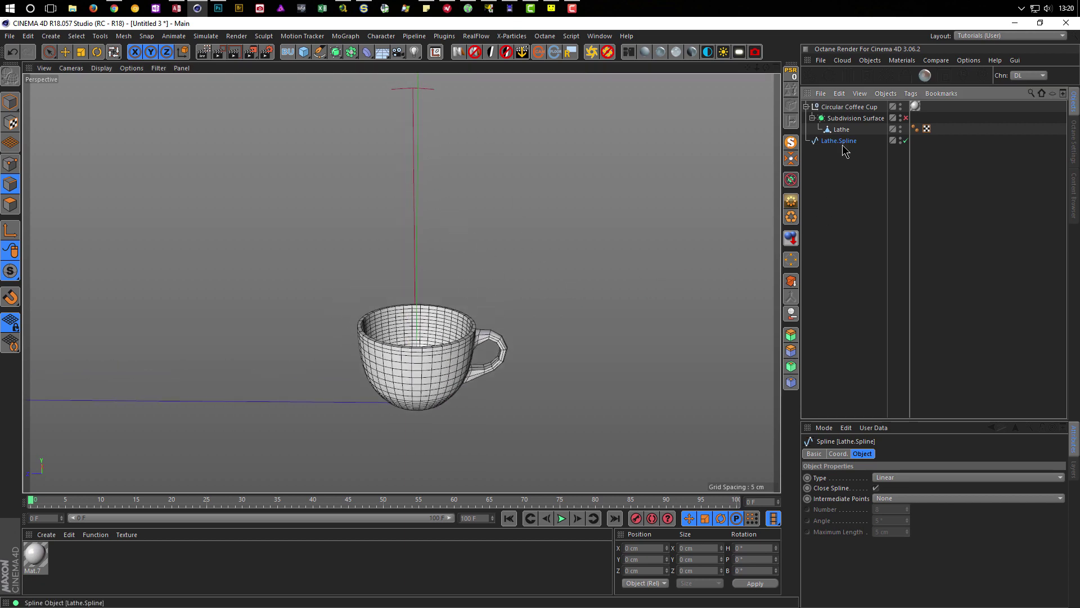
{"action": "left_click", "coordinate": [9, 103]}
{"action": "left_click", "coordinate": [65, 52]}
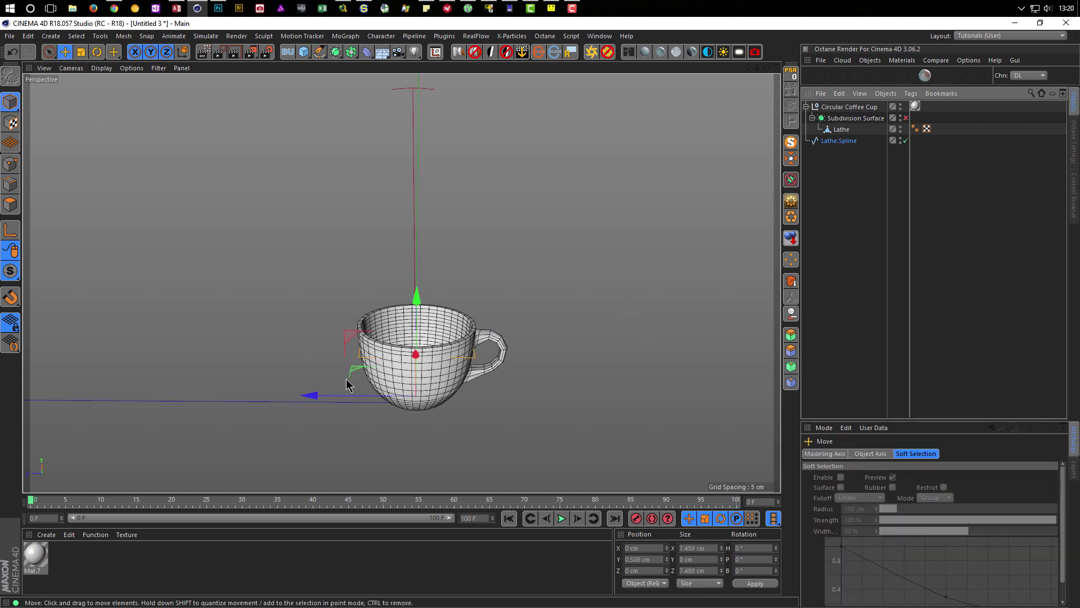
{"action": "left_click", "coordinate": [843, 144]}
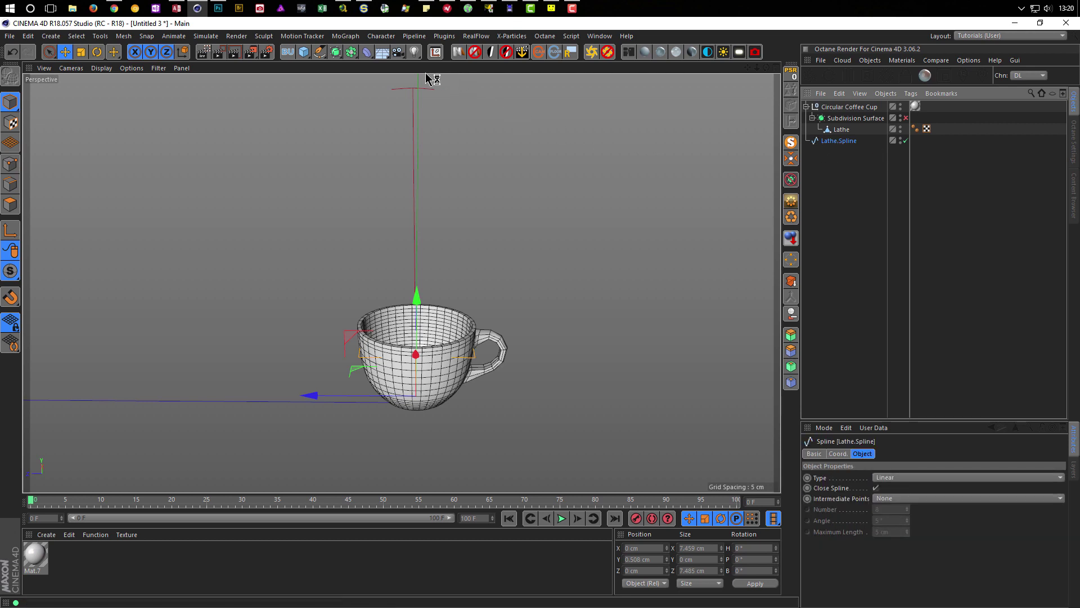
{"action": "left_click", "coordinate": [791, 160]}
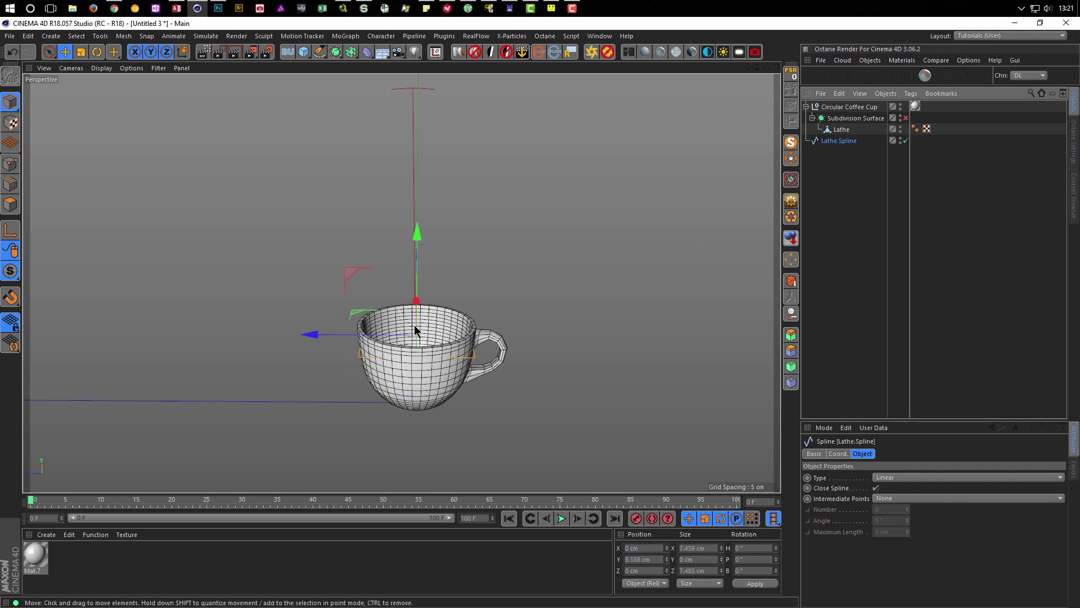
Dismiss Axis Center and enlarge the side view from the four-view layout
{"action": "left_click", "coordinate": [436, 53]}
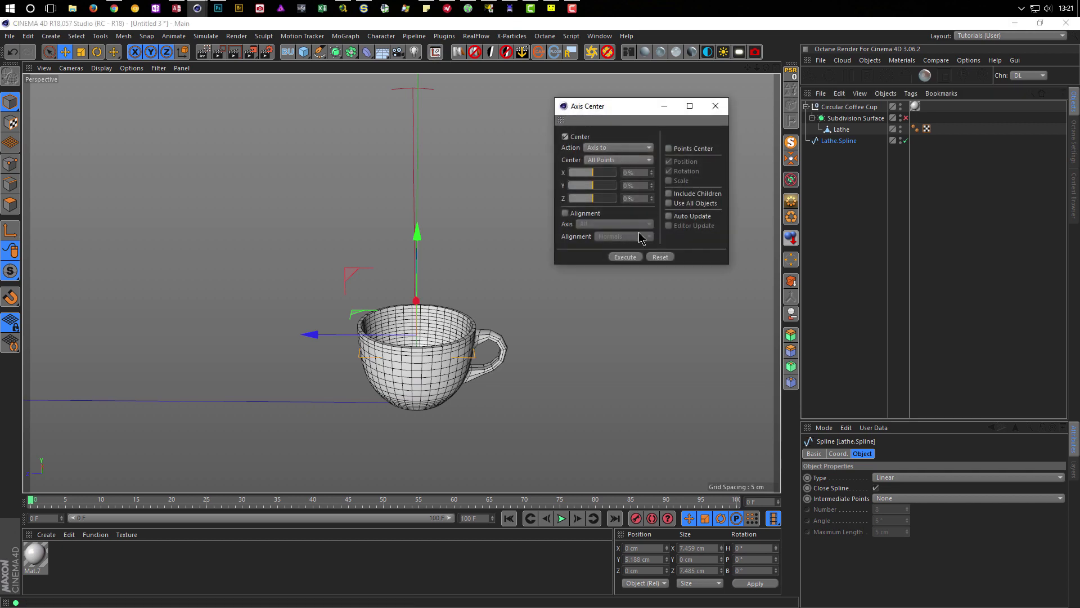
{"action": "left_click", "coordinate": [716, 105]}
{"action": "mouse_move", "coordinate": [411, 355]}
{"action": "left_mouse_down", "text": "alt"}
{"action": "mouse_move", "coordinate": [434, 360]}
{"action": "mouse_move", "coordinate": [428, 370]}
{"action": "mouse_move", "coordinate": [446, 359]}
{"action": "left_mouse_up", "text": "alt"}
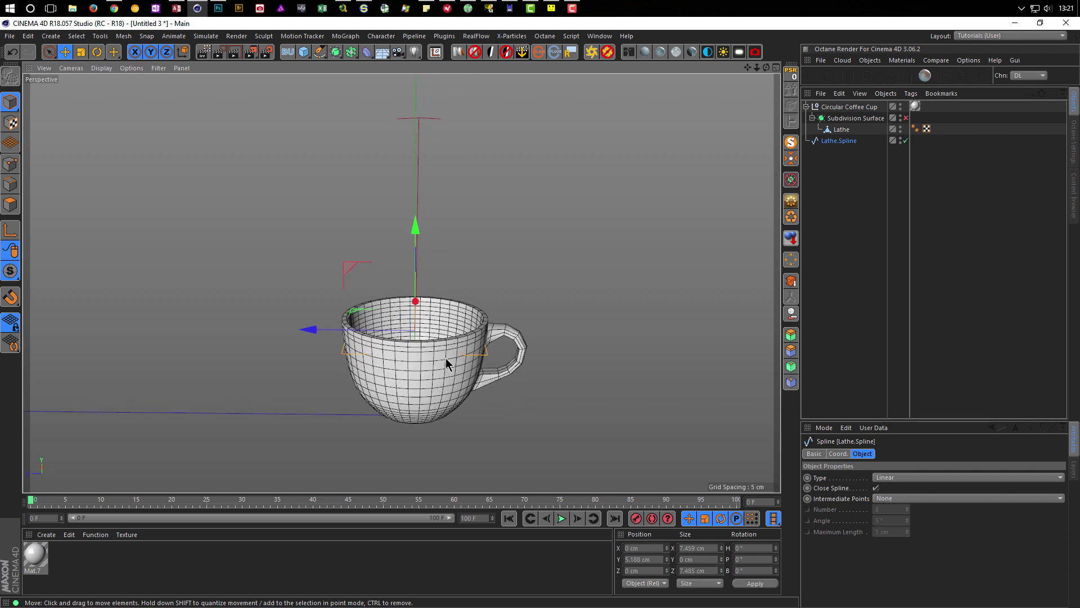
{"action": "middle_click", "coordinate": [446, 358]}
{"action": "middle_click", "coordinate": [350, 385]}
{"action": "mouse_move", "coordinate": [281, 377]}
{"action": "middle_mouse_down", "text": "alt"}
{"action": "mouse_move", "coordinate": [101, 355]}
{"action": "mouse_move", "coordinate": [291, 364]}
{"action": "mouse_move", "coordinate": [322, 321]}
{"action": "middle_mouse_up", "text": "alt"}
{"action": "scroll", "coordinate": [292, 365], "scroll_direction": "up", "scroll_amount": 5}
{"action": "scroll", "coordinate": [320, 380], "scroll_direction": "up", "scroll_amount": 3}
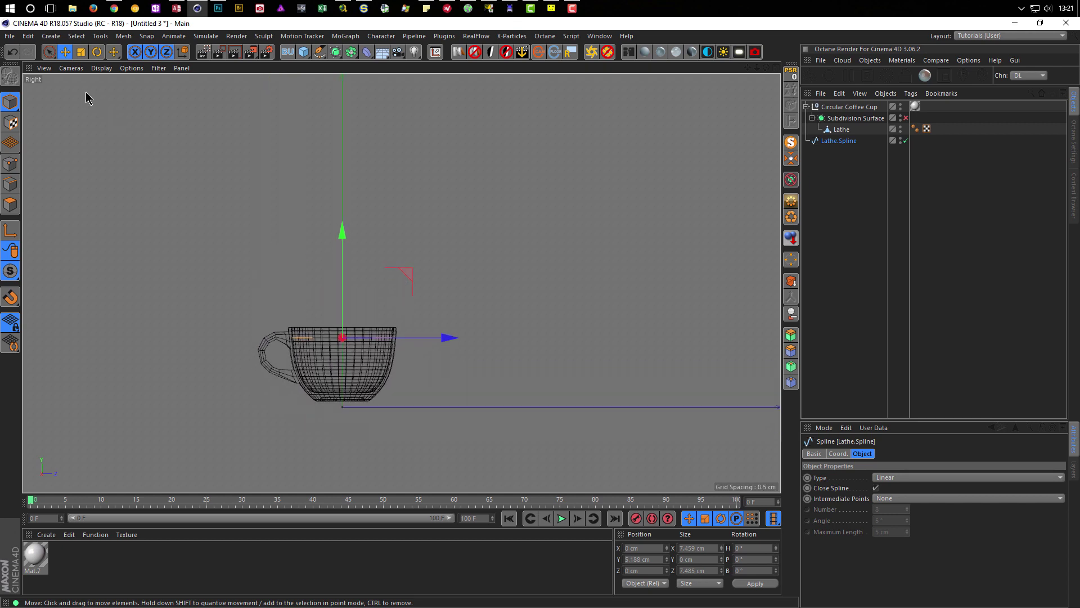
Switch to the Cameras > Left view and frame the cup close up
{"action": "left_click", "coordinate": [71, 68]}
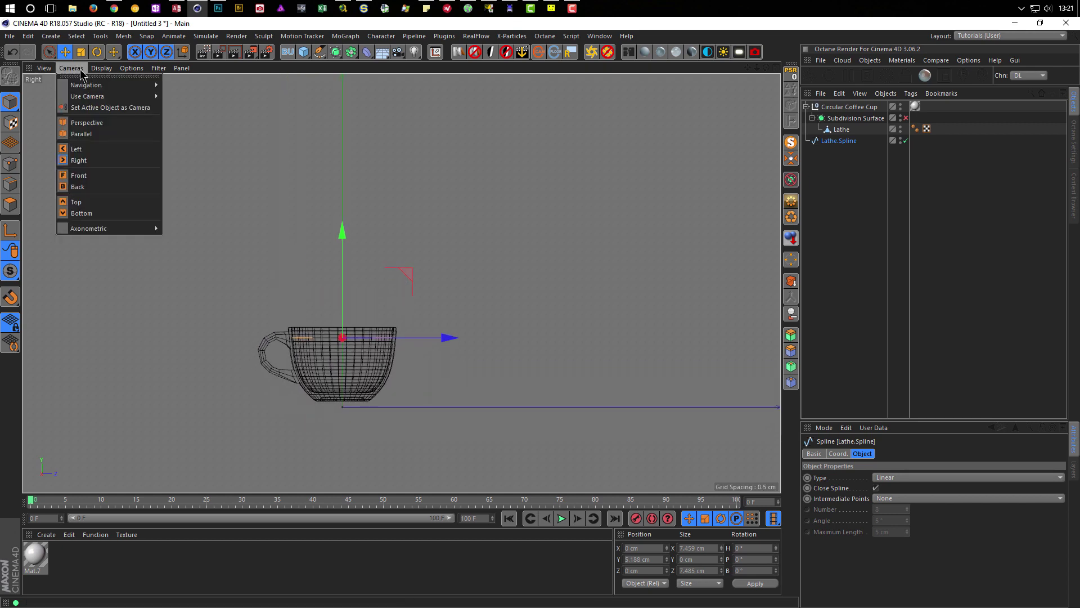
{"action": "left_click", "coordinate": [76, 148]}
{"action": "scroll", "coordinate": [560, 352], "scroll_direction": "up", "scroll_amount": 3}
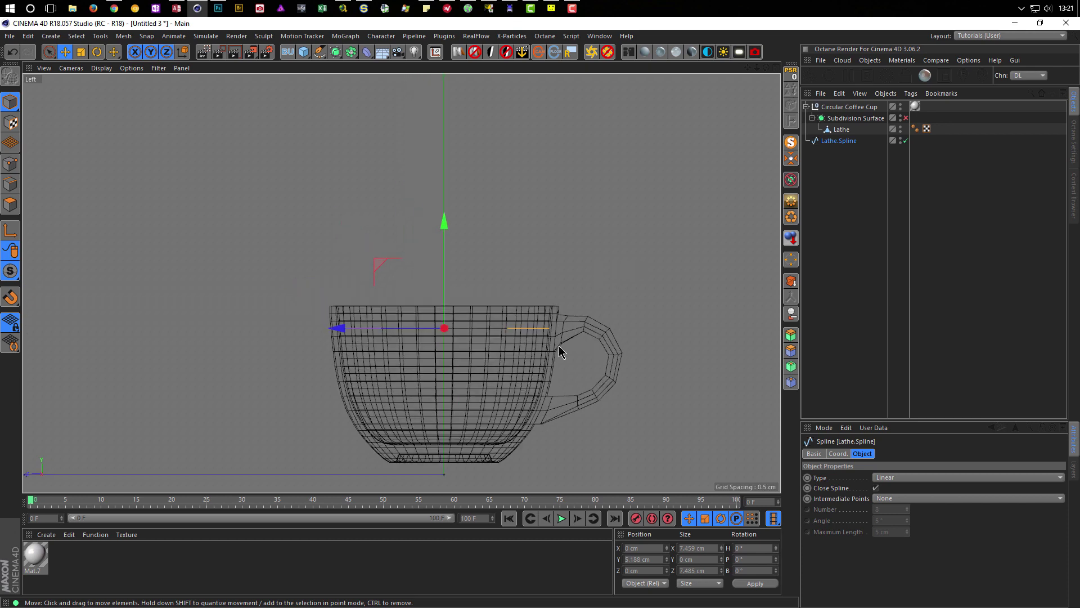
{"action": "scroll", "coordinate": [475, 330], "scroll_direction": "down", "scroll_amount": 2}
{"action": "scroll", "coordinate": [474, 330], "scroll_direction": "down", "scroll_amount": 2}
{"action": "scroll", "coordinate": [448, 374], "scroll_direction": "down", "scroll_amount": 1}
{"action": "middle_click_drag", "start_coordinate": [427, 381], "coordinate": [421, 398]}
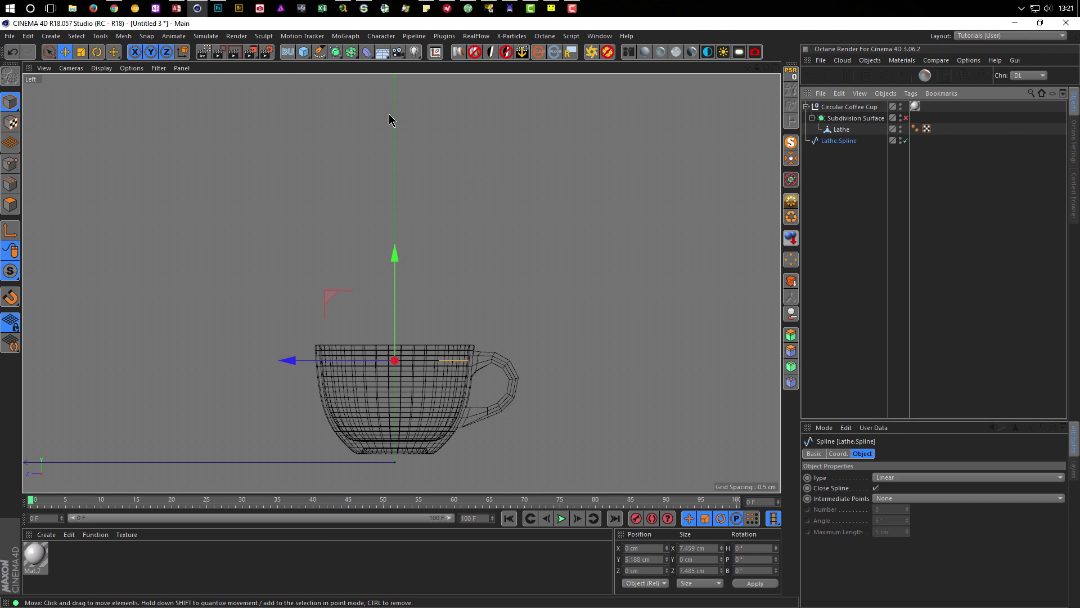
Set the rim spline's axis to Z 100% (-3.742 cm) with Auto Update in Axis Center
{"action": "key", "text": "ctrl+shift+a"}
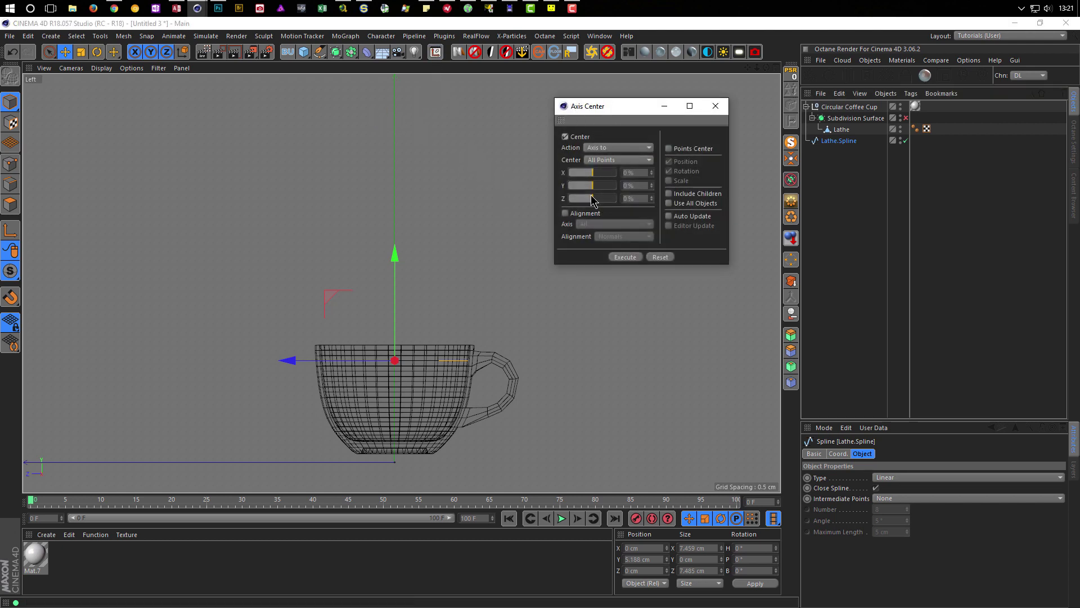
{"action": "mouse_move", "coordinate": [592, 201]}
{"action": "left_mouse_down"}
{"action": "mouse_move", "coordinate": [630, 208]}
{"action": "mouse_move", "coordinate": [535, 212]}
{"action": "left_mouse_up"}
{"action": "left_click", "coordinate": [668, 217]}
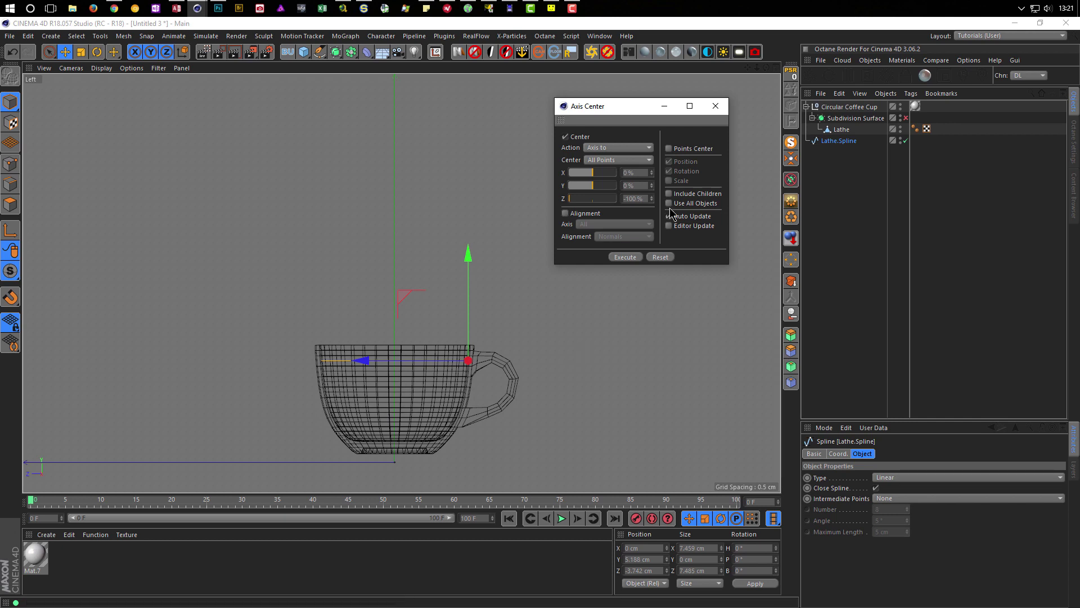
{"action": "left_click", "coordinate": [709, 112]}
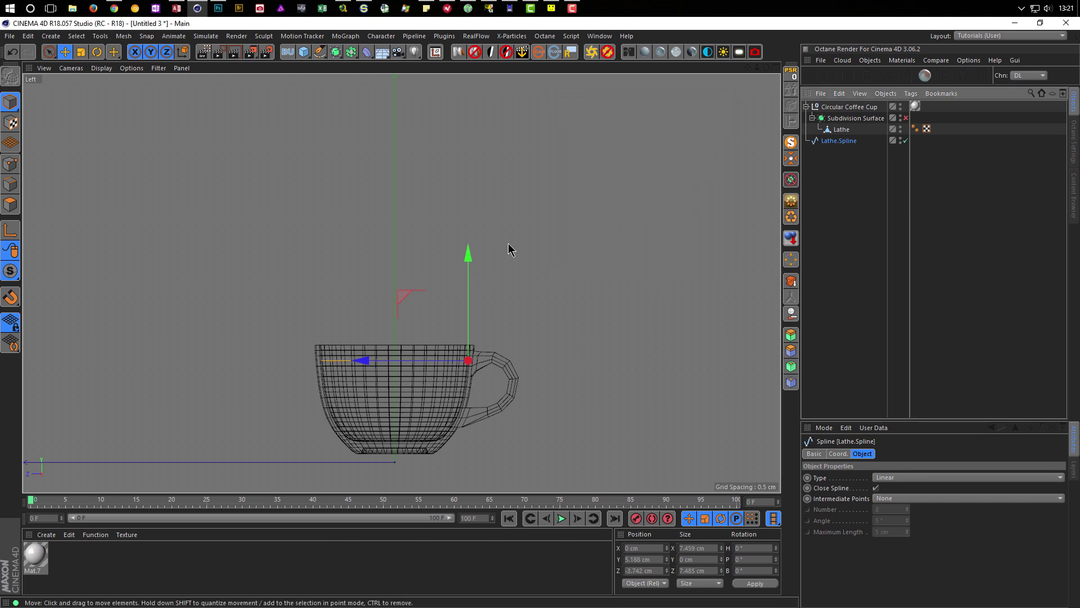
{"action": "left_click_drag", "start_coordinate": [470, 251], "coordinate": [471, 218], "text": "ctrl"}
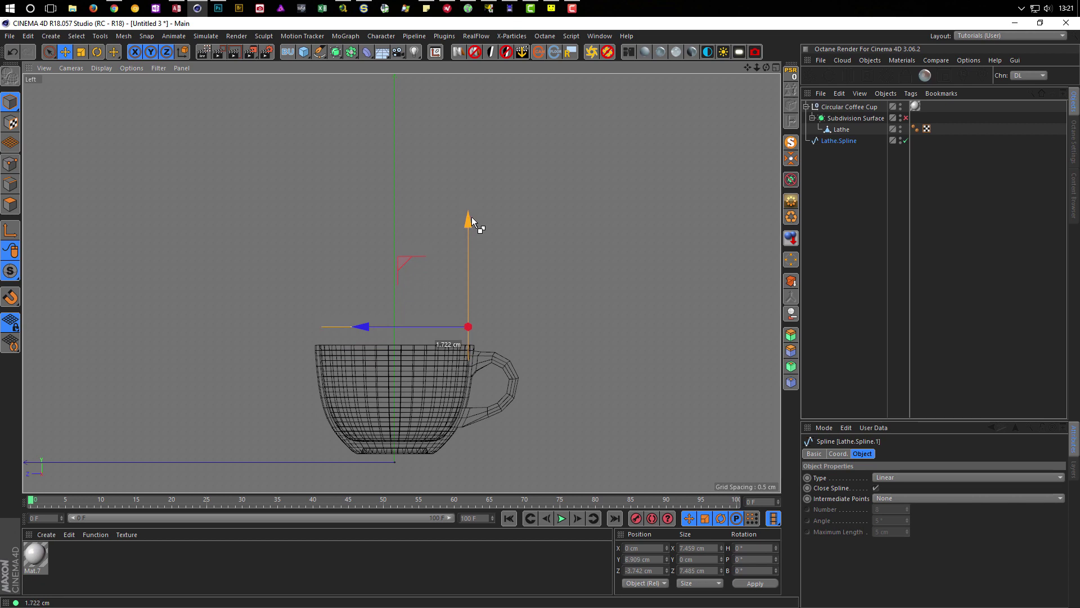
Scale the first raised spline copy to about a third and lift it higher
{"action": "left_click_drag", "start_coordinate": [472, 217], "coordinate": [471, 215], "text": "ctrl"}
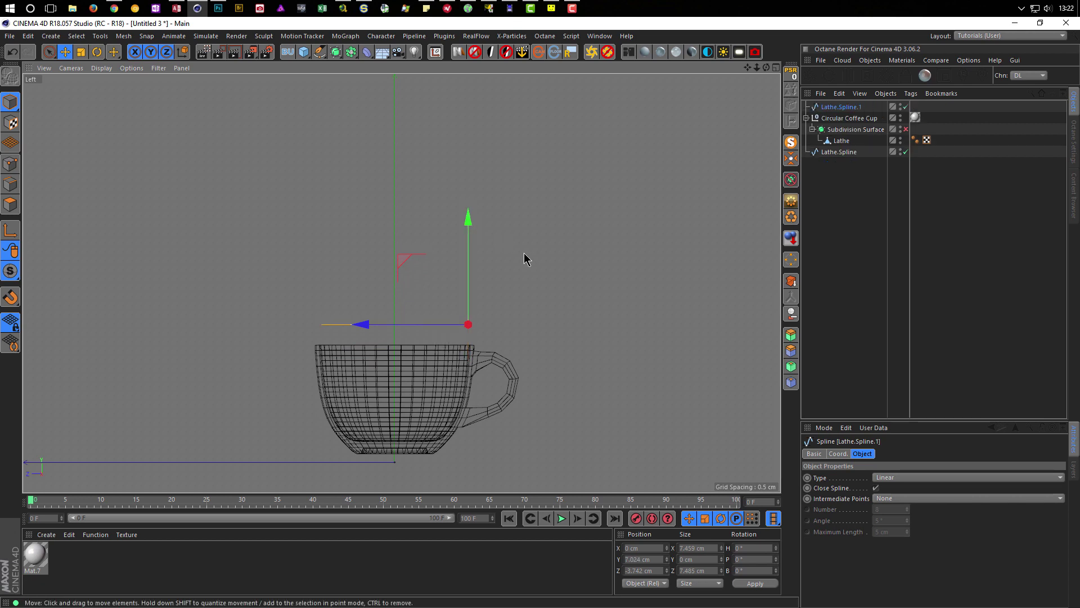
{"action": "key", "text": "t"}
{"action": "left_click_drag", "start_coordinate": [360, 325], "coordinate": [435, 333]}
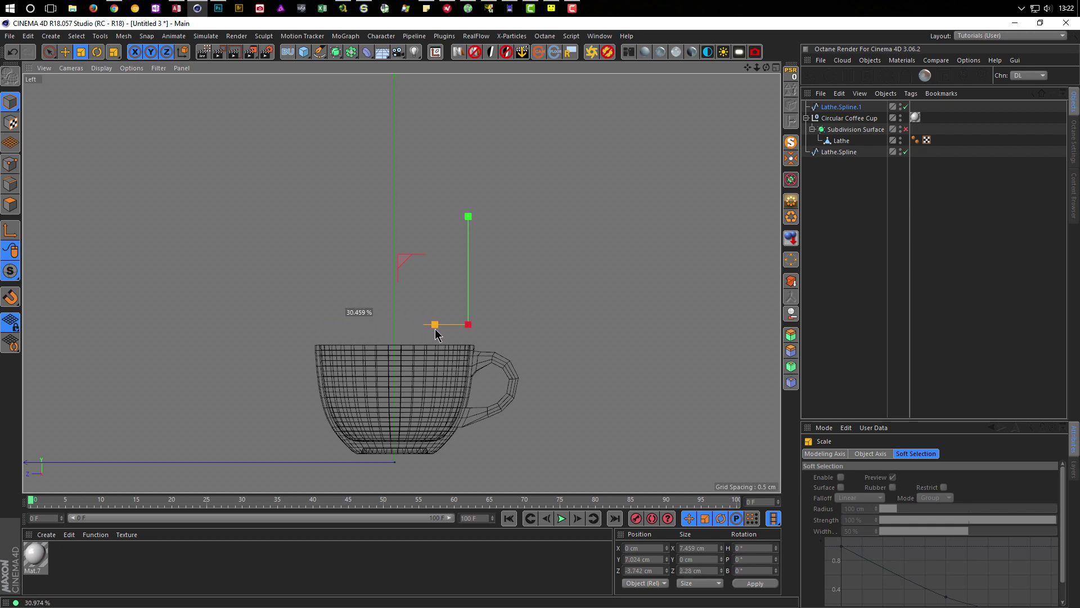
{"action": "left_click_drag", "start_coordinate": [434, 333], "coordinate": [434, 333]}
{"action": "key", "text": "e"}
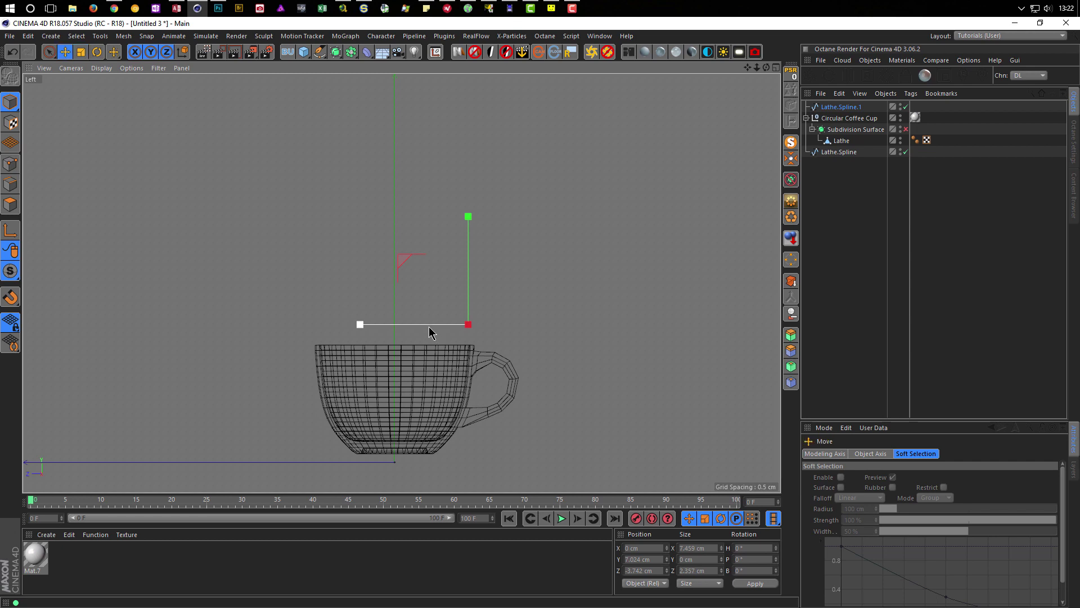
{"action": "left_click_drag", "start_coordinate": [468, 218], "coordinate": [474, 171]}
Paste another spline copy, shrink it slightly, and lift it above the previous one
{"action": "key", "text": "ctrl+c"}
{"action": "key", "text": "ctrl+v"}
{"action": "key", "text": "t"}
{"action": "left_click_drag", "start_coordinate": [363, 277], "coordinate": [400, 284]}
{"action": "key", "text": "e"}
{"action": "mouse_move", "coordinate": [437, 270]}
{"action": "middle_mouse_down", "text": "alt"}
{"action": "mouse_move", "coordinate": [424, 268]}
{"action": "mouse_move", "coordinate": [393, 344]}
{"action": "middle_mouse_up", "text": "alt"}
{"action": "left_click_drag", "start_coordinate": [440, 234], "coordinate": [458, 174]}
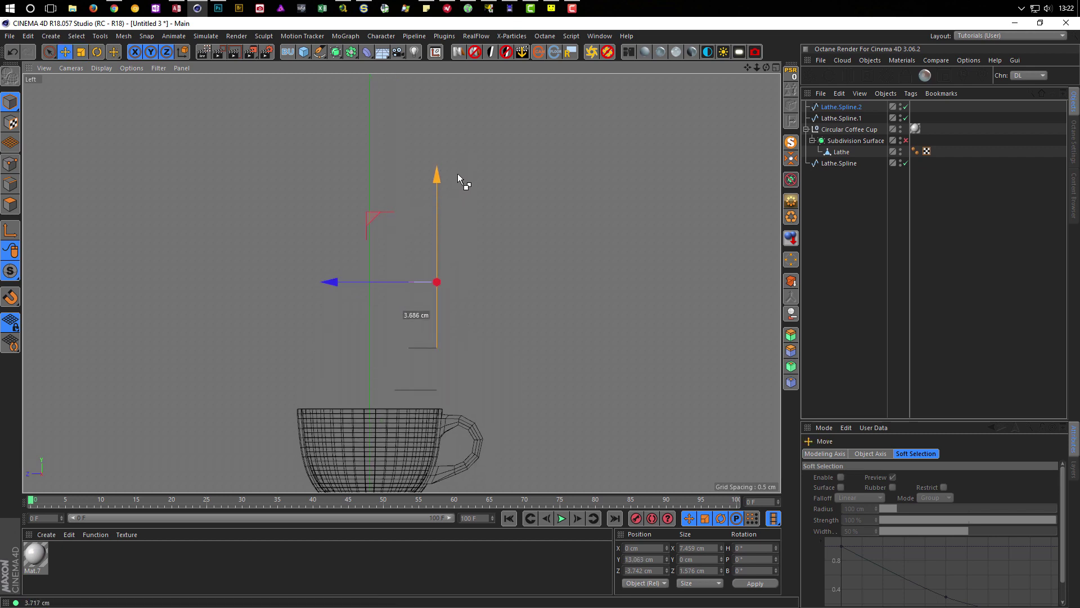
Add a half-width copy at the top of the stack, at Y 24.729 cm
{"action": "key", "text": "t"}
{"action": "left_click_drag", "start_coordinate": [330, 282], "coordinate": [388, 286]}
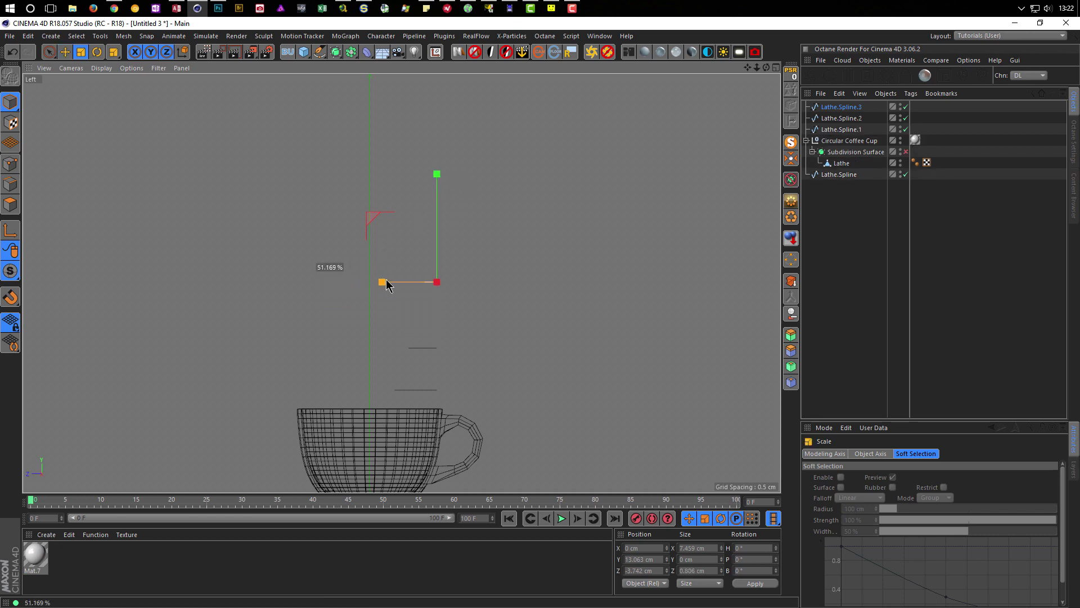
{"action": "left_click_drag", "start_coordinate": [388, 283], "coordinate": [387, 283]}
{"action": "key", "text": "e"}
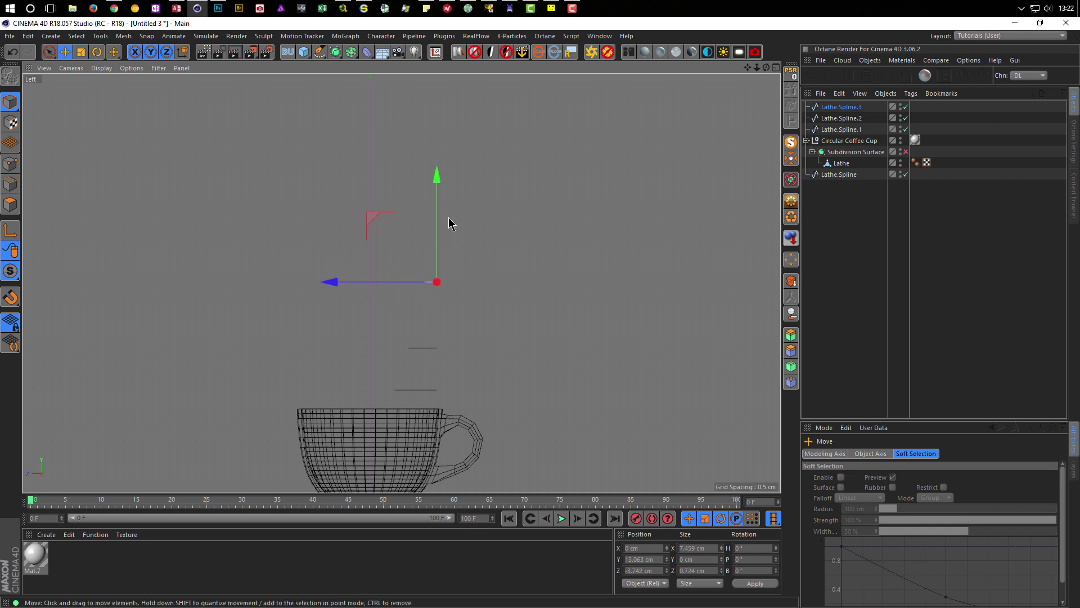
{"action": "left_click_drag", "start_coordinate": [437, 179], "coordinate": [450, 87]}
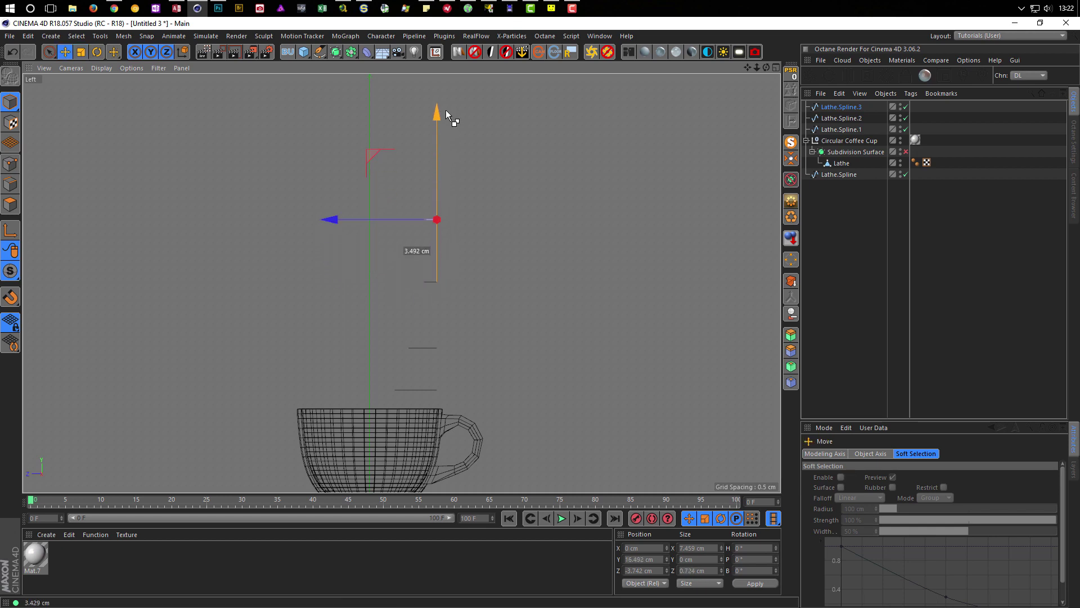
{"action": "scroll", "coordinate": [448, 166], "scroll_direction": "down", "scroll_amount": 2}
{"action": "middle_click_drag", "start_coordinate": [436, 238], "coordinate": [437, 274], "text": "alt"}
{"action": "left_click_drag", "start_coordinate": [431, 221], "coordinate": [442, 129]}
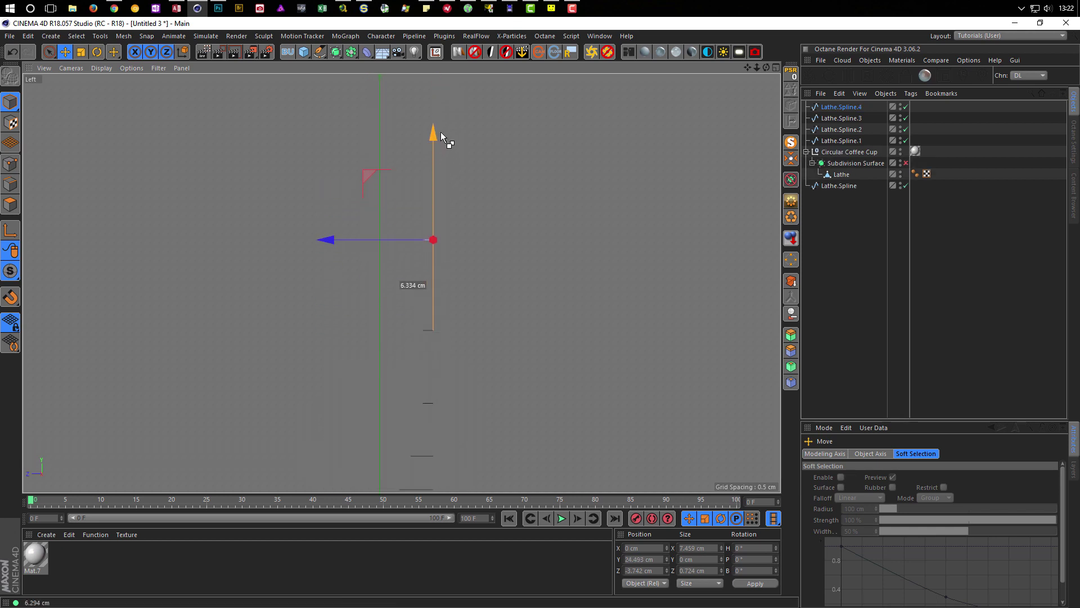
{"action": "scroll", "coordinate": [450, 242], "scroll_direction": "down", "scroll_amount": 5}
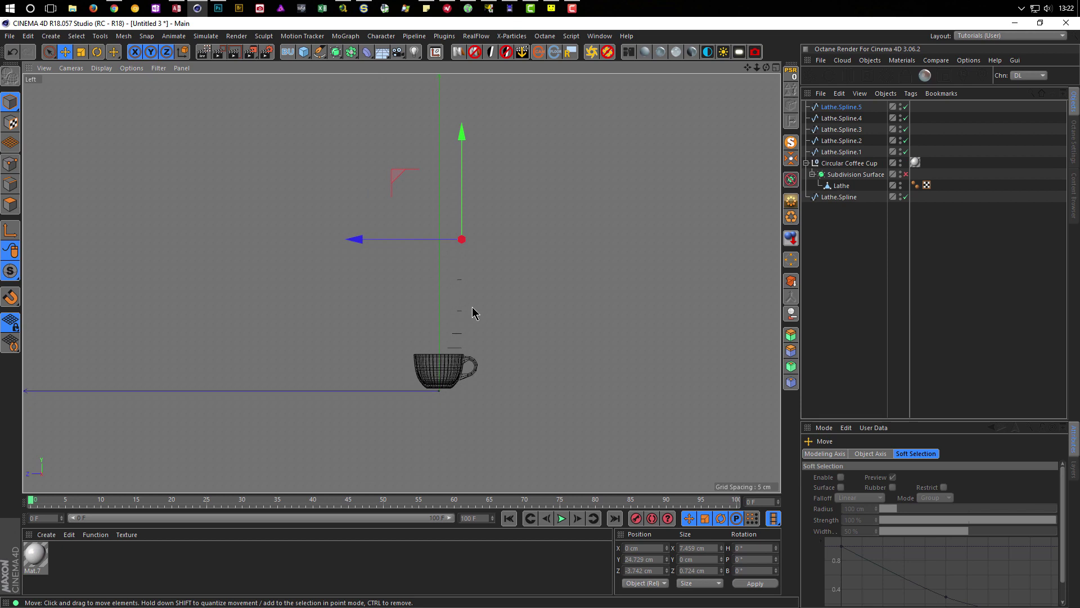
Enlarge the perspective view over the splines and add a Loft object
{"action": "middle_click", "coordinate": [490, 318]}
{"action": "middle_click", "coordinate": [271, 237]}
{"action": "mouse_move", "coordinate": [272, 237]}
{"action": "left_mouse_down", "text": "alt"}
{"action": "mouse_move", "coordinate": [464, 351]}
{"action": "mouse_move", "coordinate": [481, 343]}
{"action": "left_mouse_up", "text": "alt"}
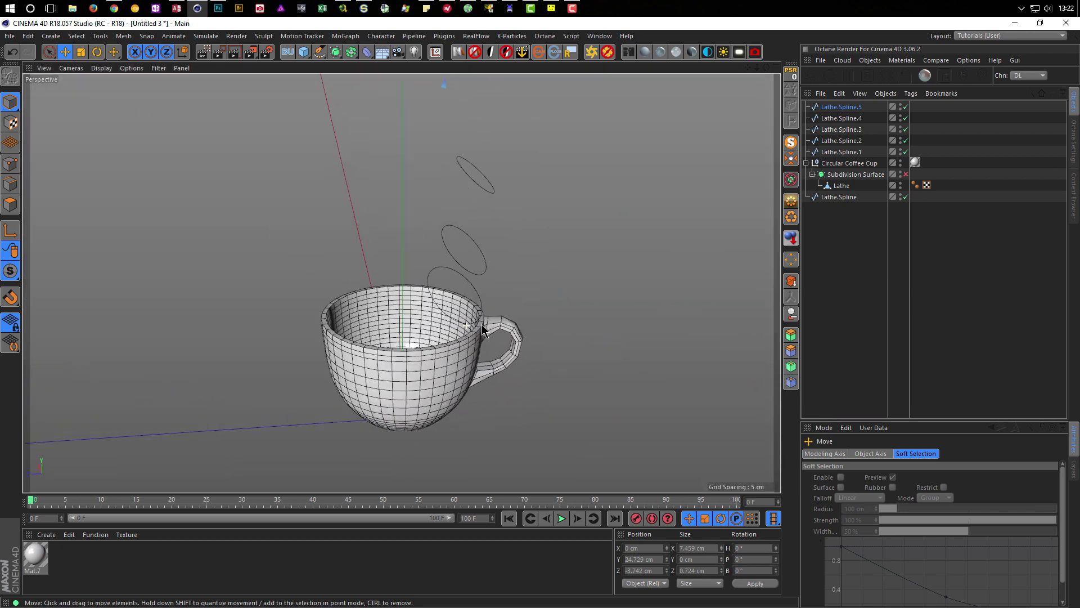
{"action": "left_click", "coordinate": [334, 52]}
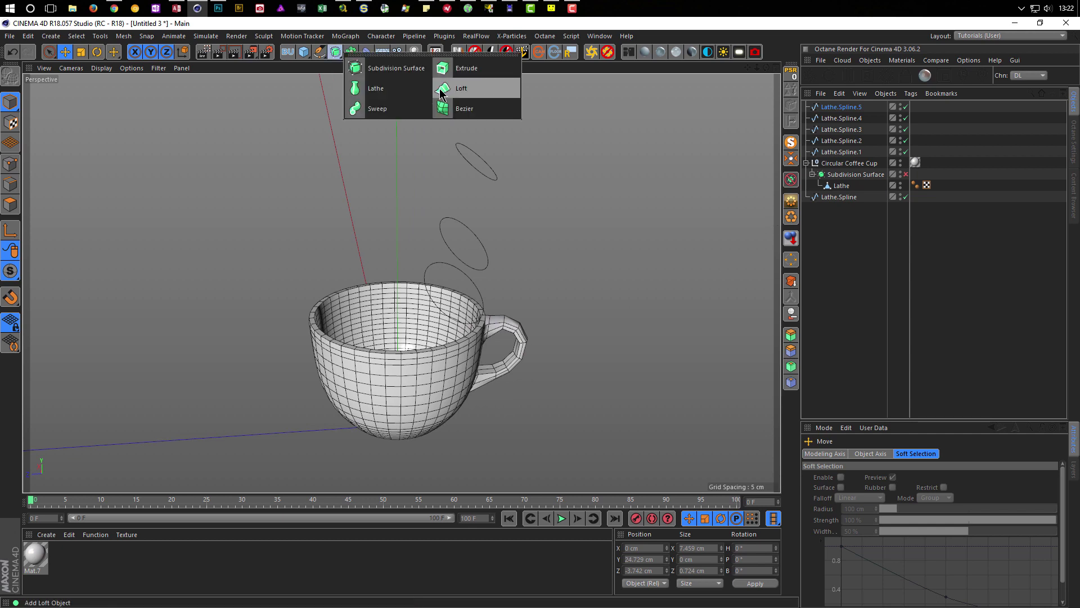
{"action": "left_click", "coordinate": [460, 92]}
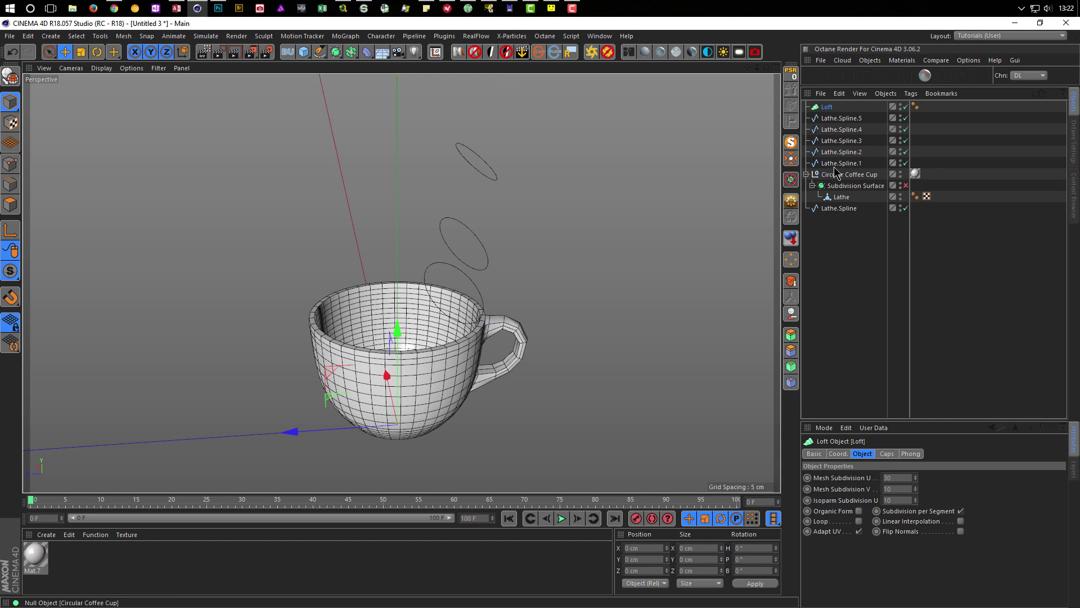
Move Lathe.Spline below Lathe.Spline.1 and select all six lathe splines
{"action": "left_click", "coordinate": [836, 213]}
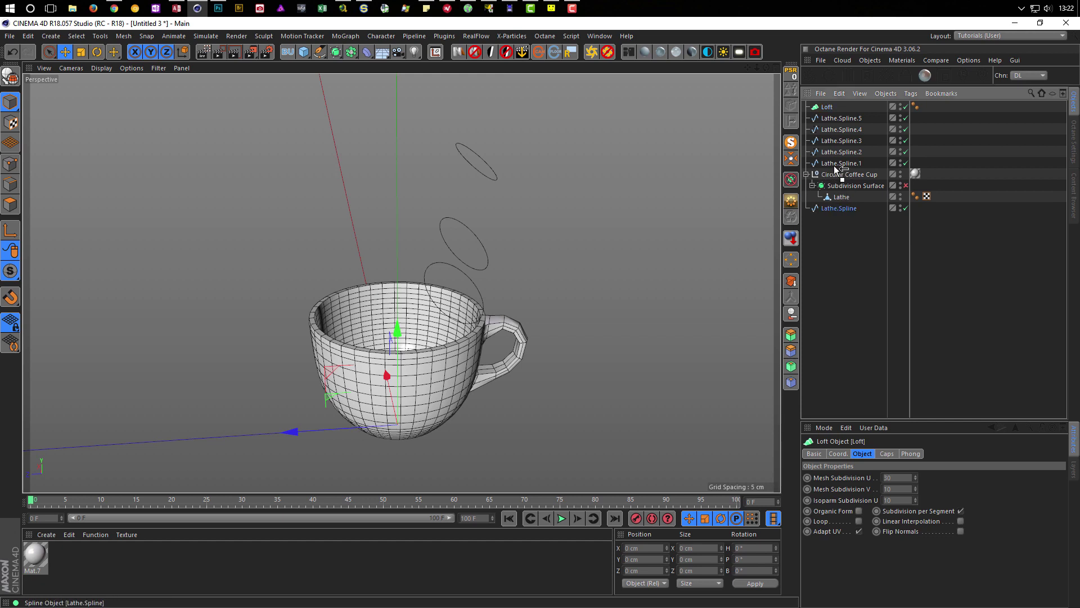
{"action": "left_click_drag", "start_coordinate": [837, 168], "coordinate": [843, 178]}
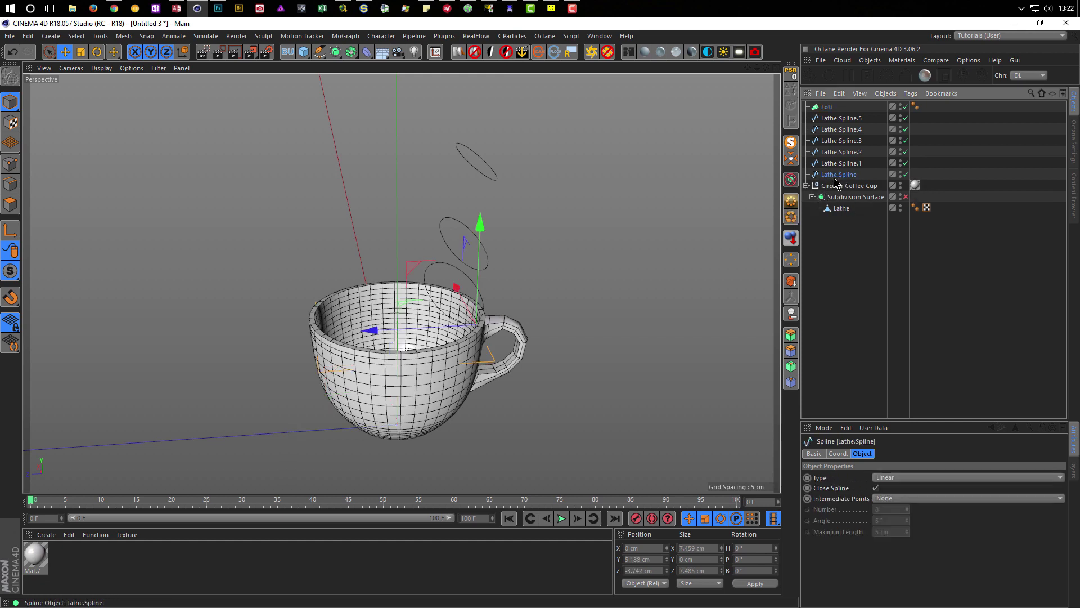
{"action": "left_click", "coordinate": [841, 119], "text": "shift"}
Place the six lathe splines under the Loft and view the resulting surface
{"action": "left_click_drag", "start_coordinate": [829, 108], "coordinate": [827, 106]}
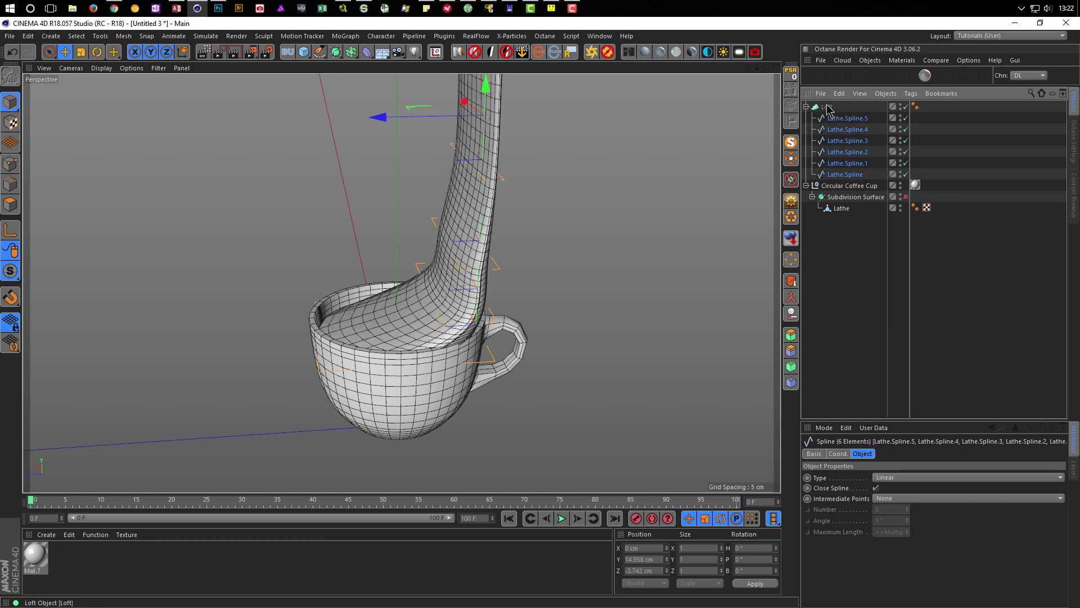
{"action": "scroll", "coordinate": [409, 378], "scroll_direction": "down", "scroll_amount": 3}
{"action": "mouse_move", "coordinate": [428, 360]}
{"action": "left_mouse_down", "text": "alt"}
{"action": "mouse_move", "coordinate": [409, 378]}
{"action": "mouse_move", "coordinate": [508, 337]}
{"action": "mouse_move", "coordinate": [409, 345]}
{"action": "left_mouse_up", "text": "alt"}
{"action": "scroll", "coordinate": [473, 360], "scroll_direction": "up", "scroll_amount": 3}
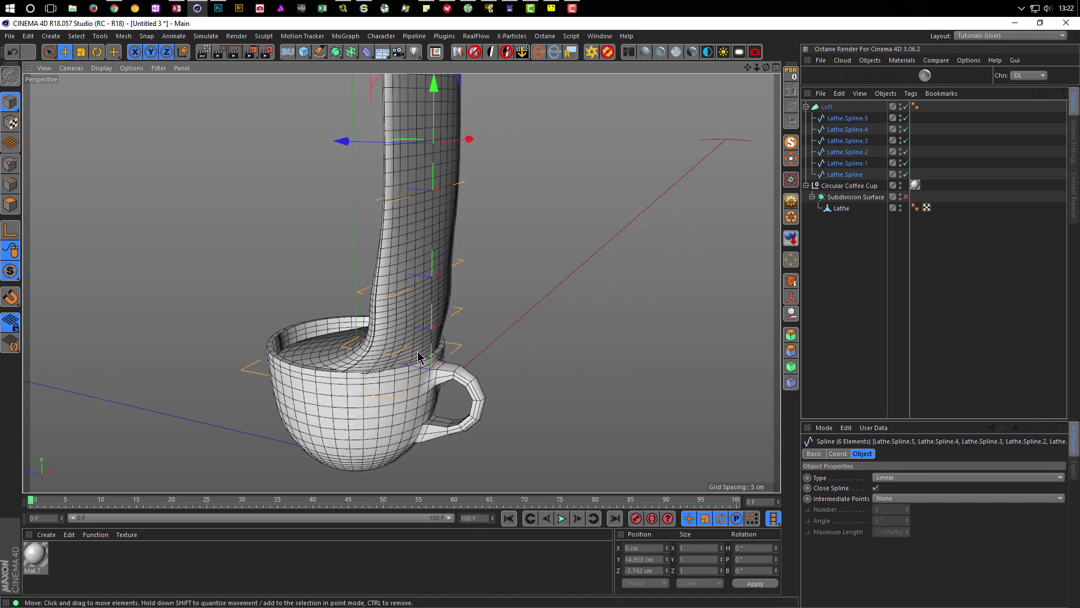
Scale Lathe.Spline.1 to about 81%, .2 to 67%, and .3 to 86%
{"action": "left_click", "coordinate": [837, 164]}
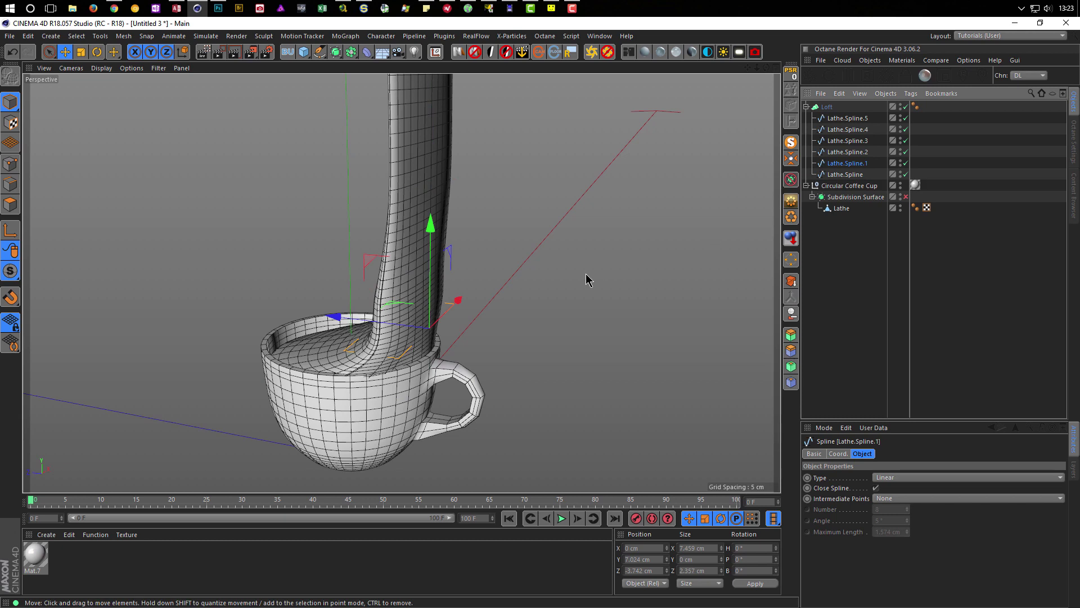
{"action": "key", "text": "t"}
{"action": "left_click_drag", "start_coordinate": [463, 301], "coordinate": [438, 325]}
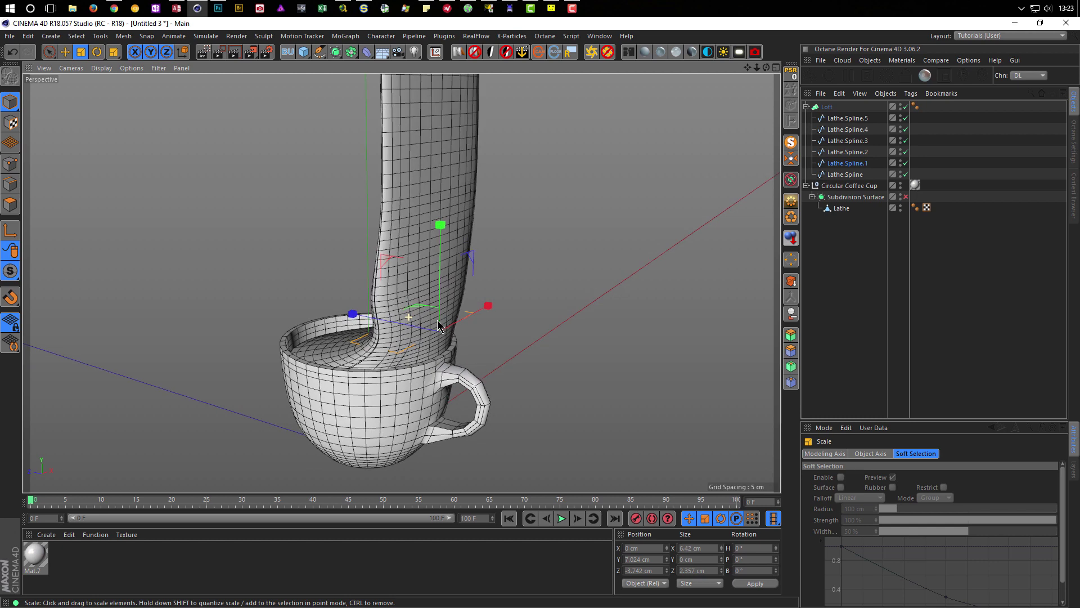
{"action": "left_click", "coordinate": [854, 153]}
{"action": "left_click_drag", "start_coordinate": [485, 259], "coordinate": [482, 271]}
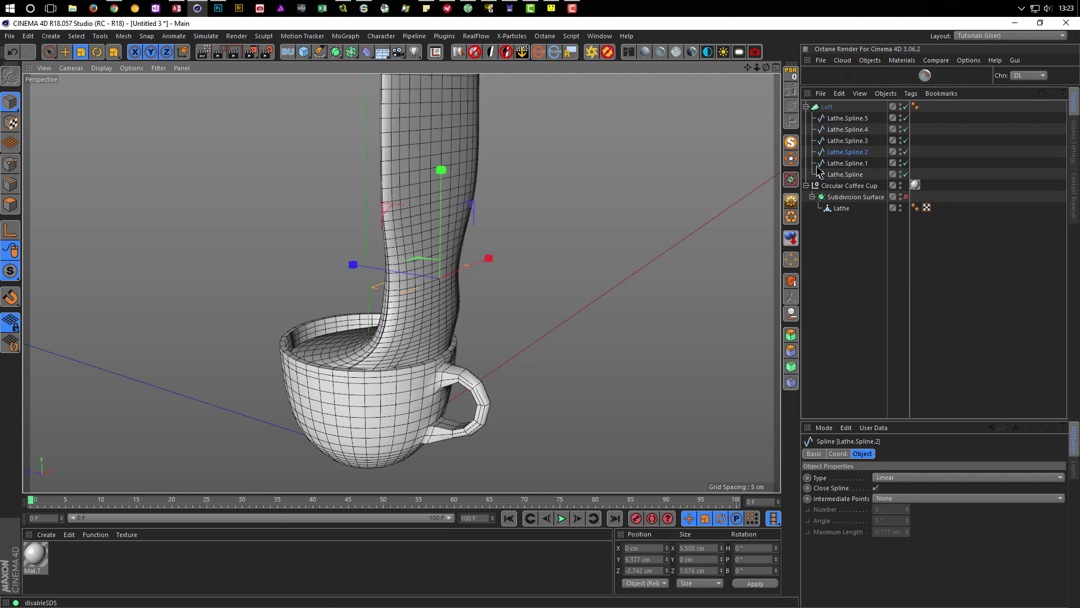
{"action": "left_click", "coordinate": [848, 141]}
{"action": "left_click_drag", "start_coordinate": [489, 174], "coordinate": [479, 188]}
Shrink Lathe.Spline.4 to about 67% and the top Lathe.Spline.5 to about 31%
{"action": "scroll", "coordinate": [412, 222], "scroll_direction": "down", "scroll_amount": 1}
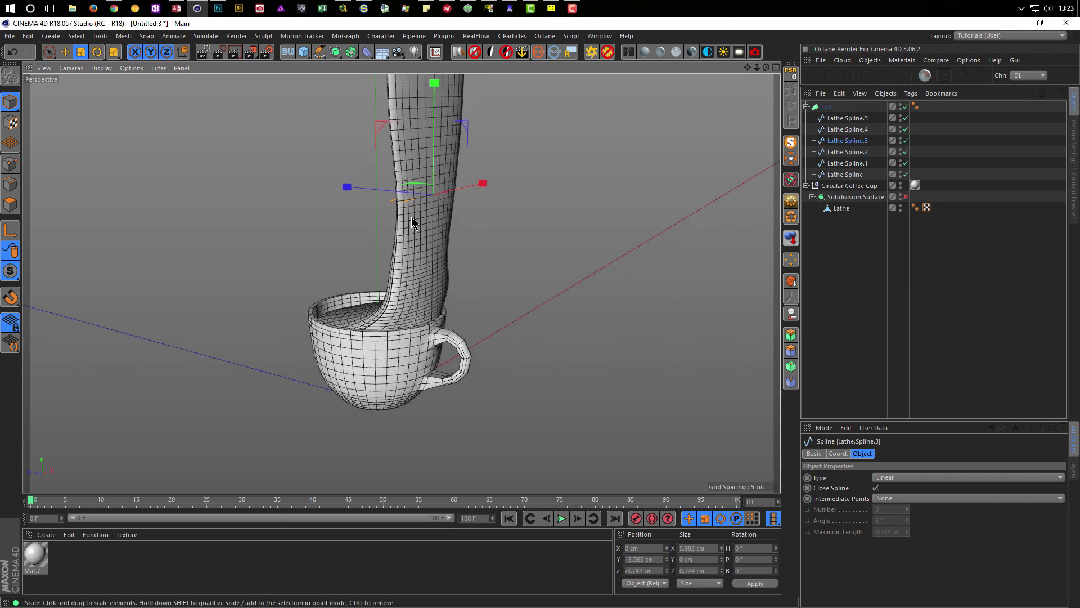
{"action": "scroll", "coordinate": [412, 222], "scroll_direction": "up", "scroll_amount": 2}
{"action": "left_click", "coordinate": [847, 129]}
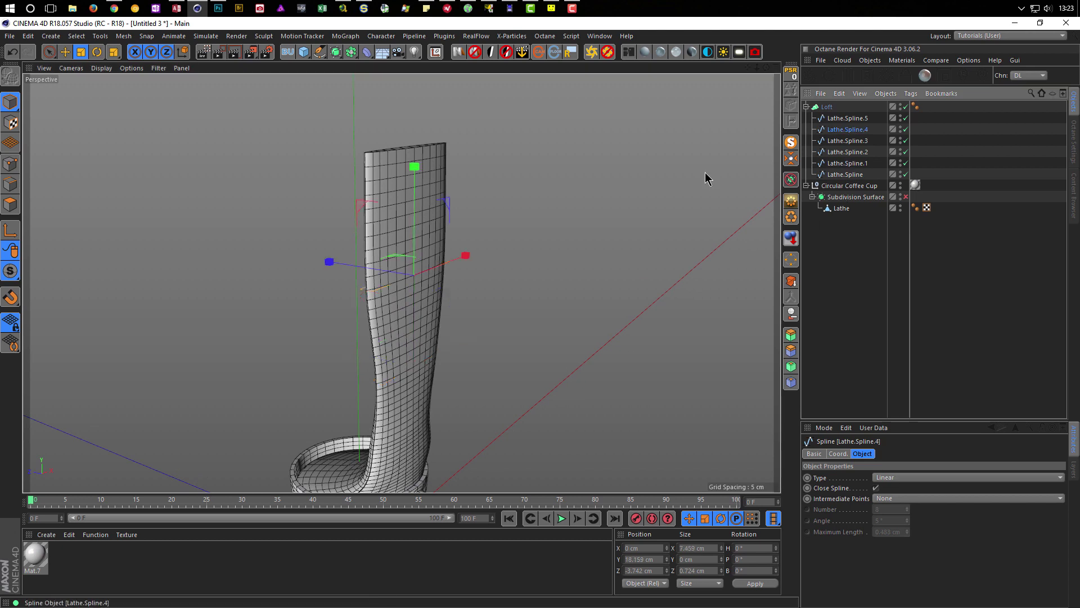
{"action": "left_click_drag", "start_coordinate": [464, 256], "coordinate": [448, 265]}
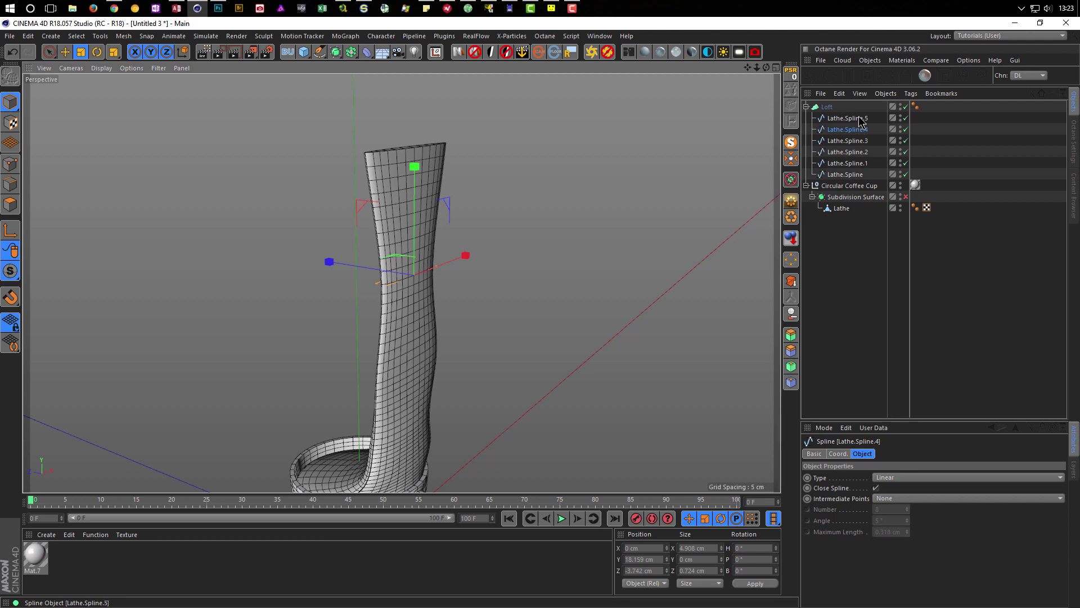
{"action": "left_click", "coordinate": [847, 118]}
{"action": "left_click_drag", "start_coordinate": [466, 139], "coordinate": [433, 160]}
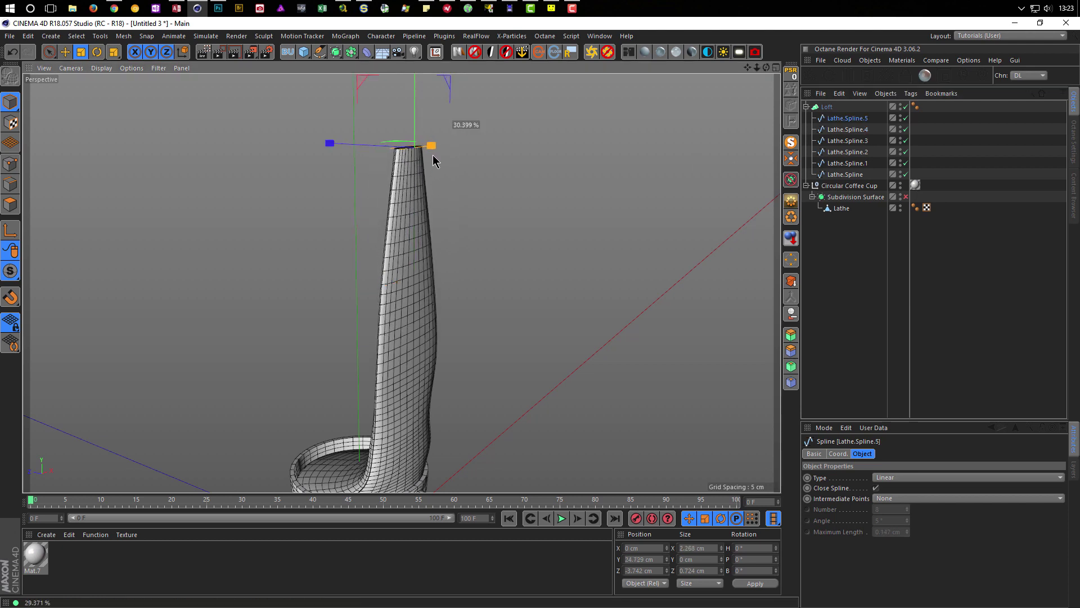
{"action": "mouse_move", "coordinate": [394, 309]}
{"action": "left_mouse_down", "text": "alt"}
{"action": "mouse_move", "coordinate": [543, 343]}
{"action": "mouse_move", "coordinate": [523, 348]}
{"action": "left_mouse_up", "text": "alt"}
Narrow Lathe.Spline.3 to about 88% and Lathe.Spline.4 a little further
{"action": "left_click", "coordinate": [851, 153]}
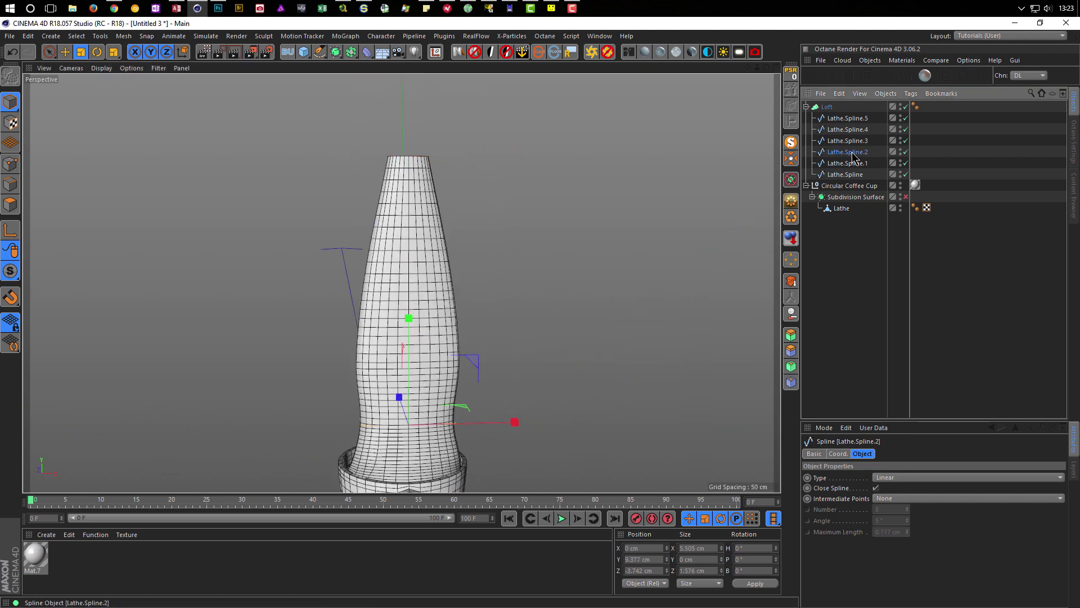
{"action": "left_click", "coordinate": [851, 141]}
{"action": "left_click_drag", "start_coordinate": [514, 361], "coordinate": [501, 361]}
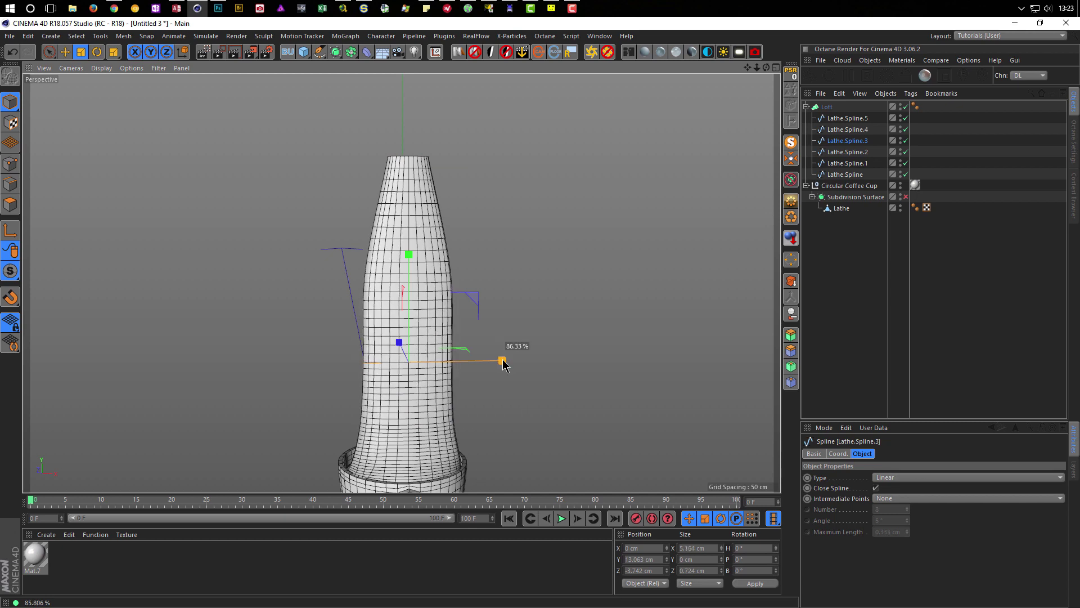
{"action": "left_click", "coordinate": [848, 129]}
{"action": "left_click_drag", "start_coordinate": [514, 274], "coordinate": [459, 281]}
Widen Lathe.Spline.1 at the cup so the loft base flares out
{"action": "mouse_move", "coordinate": [441, 330]}
{"action": "left_mouse_down", "text": "alt"}
{"action": "mouse_move", "coordinate": [403, 351]}
{"action": "mouse_move", "coordinate": [309, 340]}
{"action": "mouse_move", "coordinate": [258, 359]}
{"action": "left_mouse_up", "text": "alt"}
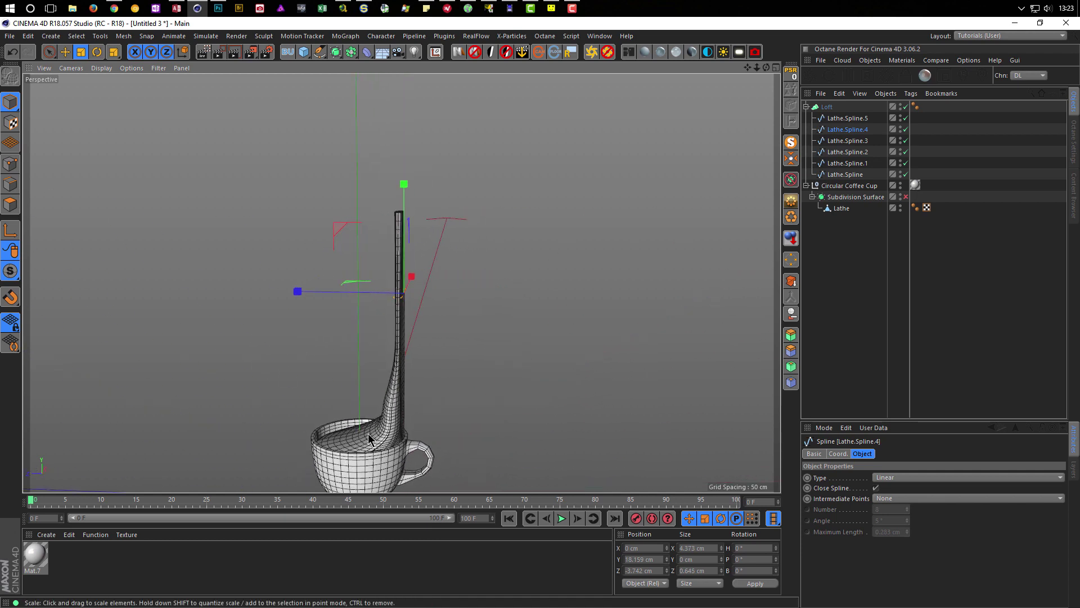
{"action": "left_click", "coordinate": [848, 163]}
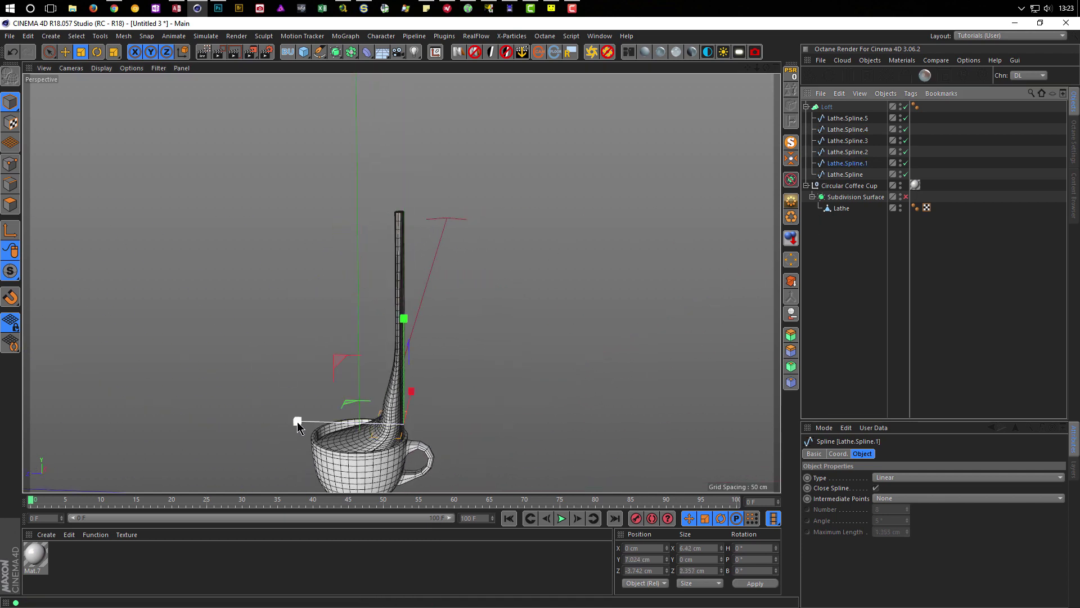
{"action": "left_click_drag", "start_coordinate": [297, 421], "coordinate": [244, 420]}
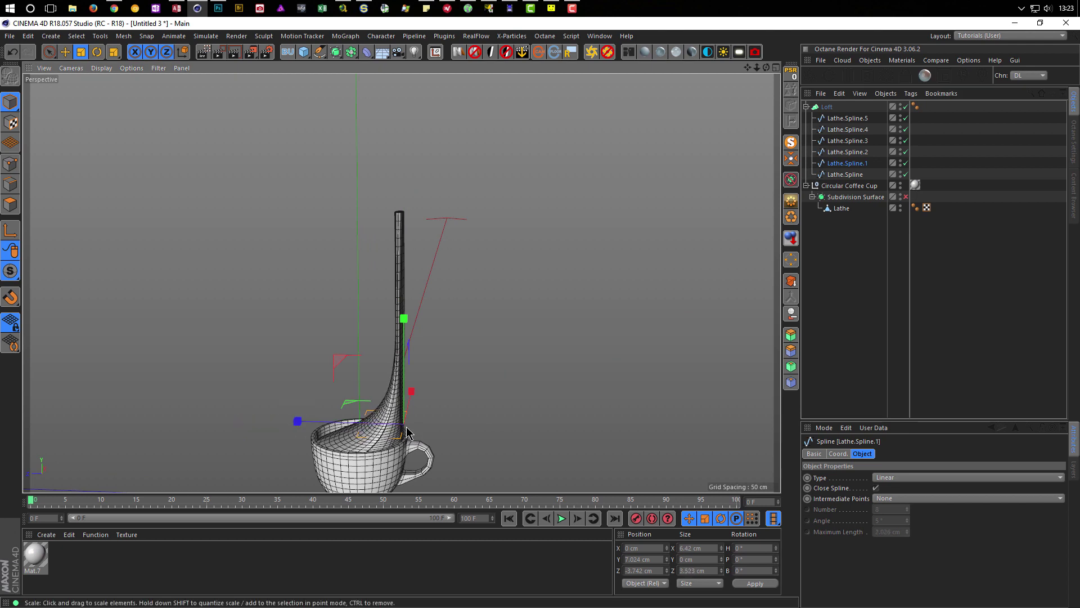
{"action": "left_click_drag", "start_coordinate": [300, 424], "coordinate": [299, 425]}
Pan, orbit and zoom to inspect the flared loft and the spout
{"action": "middle_click_drag", "start_coordinate": [356, 431], "coordinate": [384, 347]}
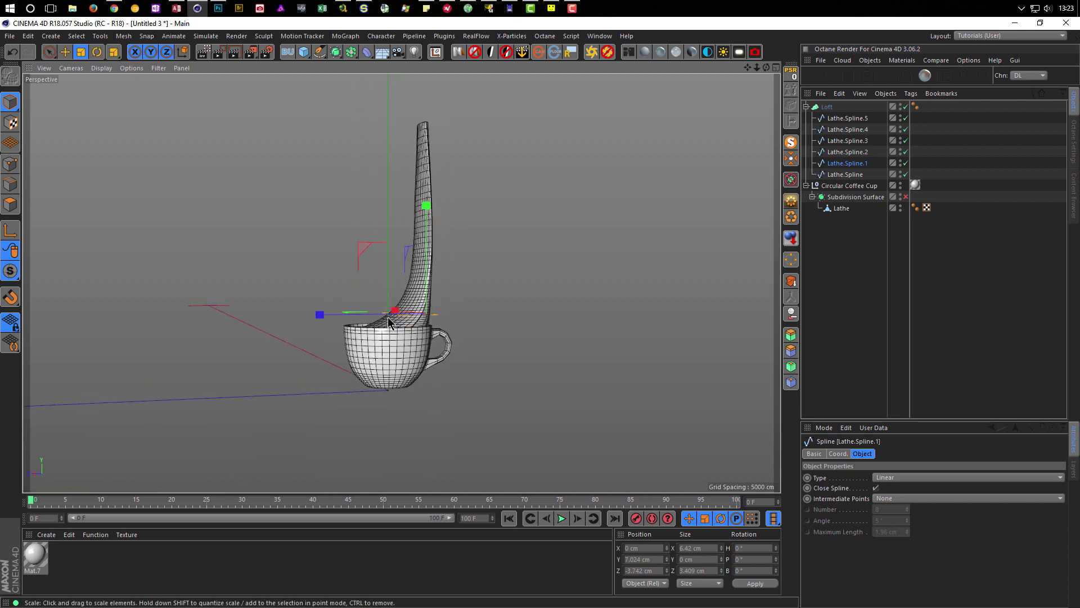
{"action": "scroll", "coordinate": [387, 316], "scroll_direction": "up", "scroll_amount": 3}
{"action": "scroll", "coordinate": [387, 333], "scroll_direction": "up", "scroll_amount": 3}
{"action": "mouse_move", "coordinate": [470, 343]}
{"action": "left_mouse_down", "text": "alt"}
{"action": "mouse_move", "coordinate": [434, 349]}
{"action": "mouse_move", "coordinate": [484, 340]}
{"action": "left_mouse_up", "text": "alt"}
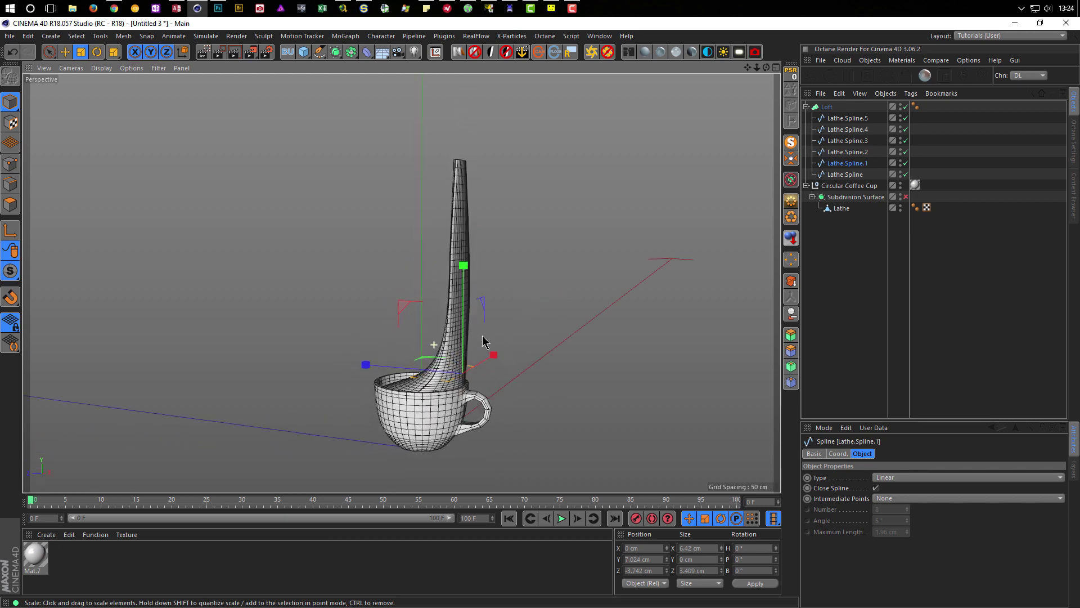
{"action": "left_click_drag", "start_coordinate": [438, 309], "coordinate": [446, 284], "text": "alt"}
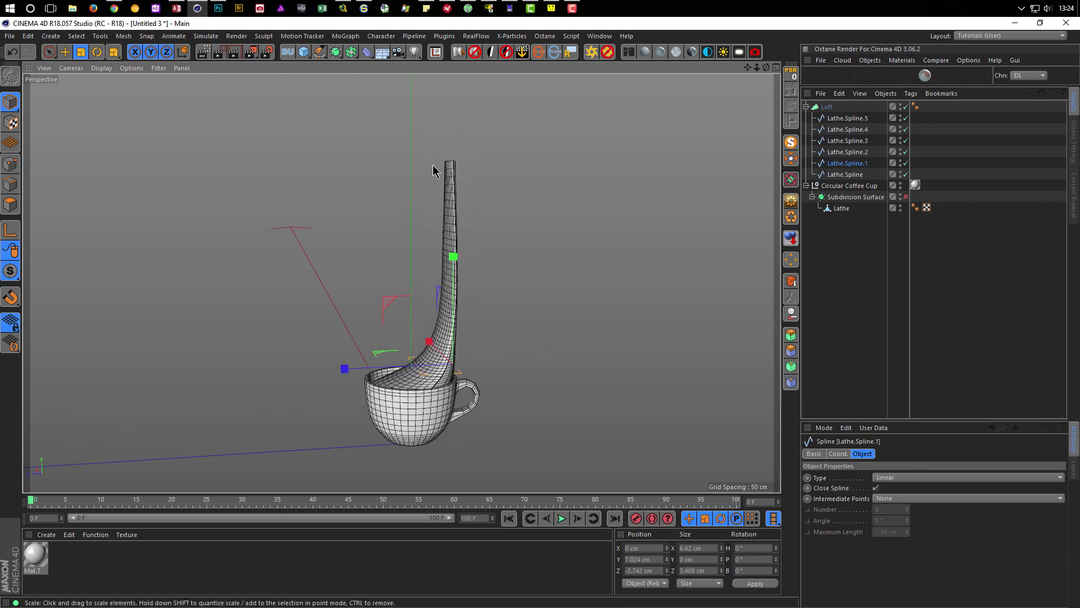
{"action": "left_click_drag", "start_coordinate": [461, 360], "coordinate": [487, 379], "text": "alt"}
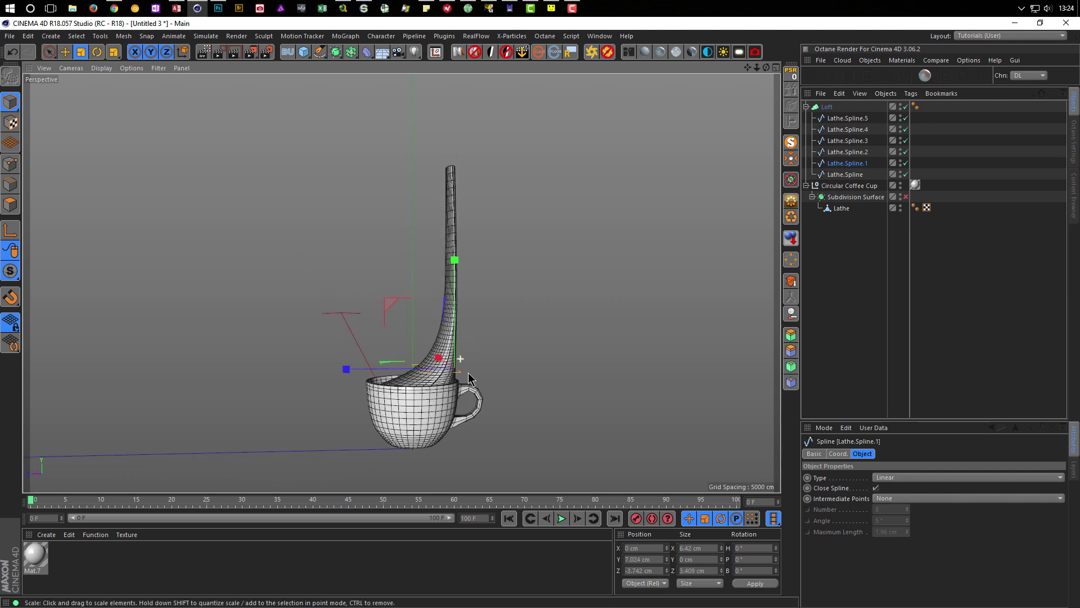
{"action": "mouse_move", "coordinate": [480, 343]}
{"action": "right_mouse_down", "text": "alt"}
{"action": "mouse_move", "coordinate": [550, 340]}
{"action": "mouse_move", "coordinate": [413, 347]}
{"action": "right_mouse_up", "text": "alt"}
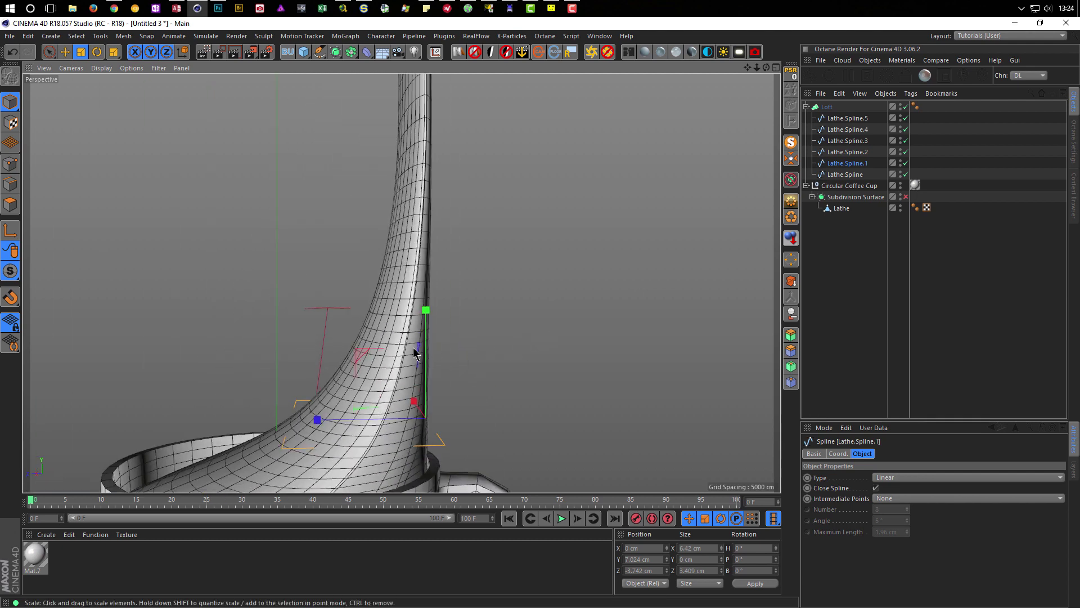
Turn on Organic Form for the Loft object
{"action": "left_click", "coordinate": [827, 107]}
{"action": "left_click_drag", "start_coordinate": [877, 420], "coordinate": [888, 255]}
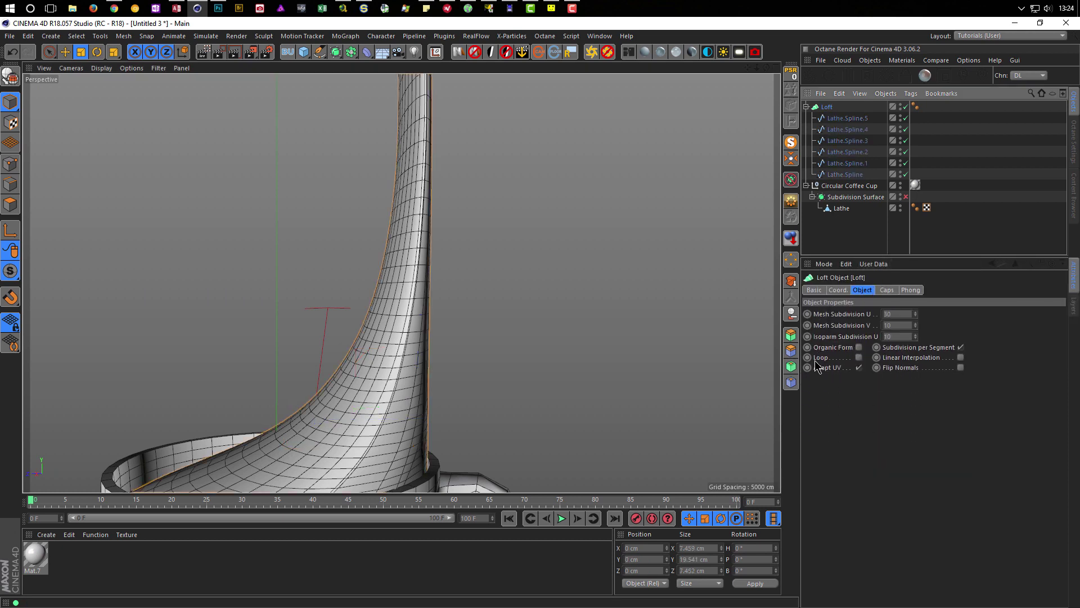
{"action": "left_click", "coordinate": [860, 348]}
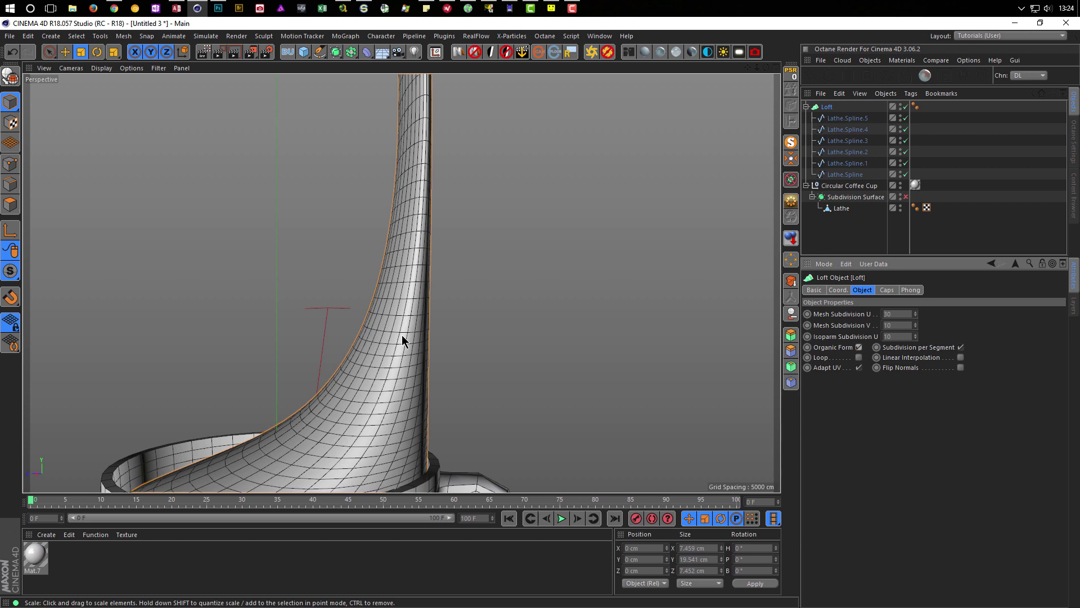
{"action": "scroll", "coordinate": [354, 362], "scroll_direction": "down", "scroll_amount": 5}
{"action": "scroll", "coordinate": [350, 359], "scroll_direction": "down", "scroll_amount": 3}
{"action": "scroll", "coordinate": [389, 374], "scroll_direction": "up", "scroll_amount": 3}
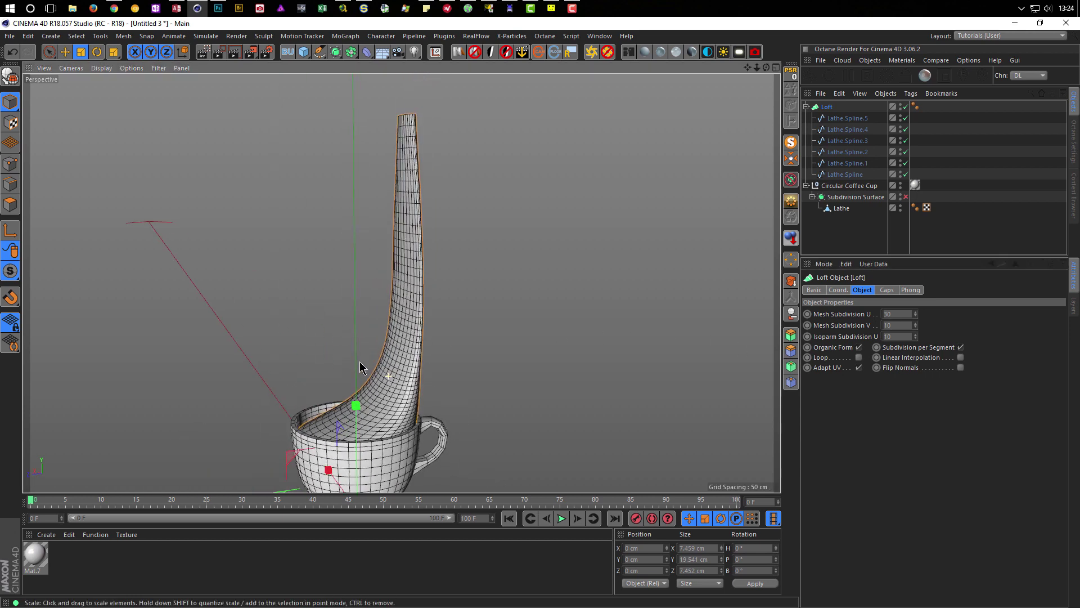
{"action": "left_click_drag", "start_coordinate": [389, 374], "coordinate": [366, 370], "text": "alt"}
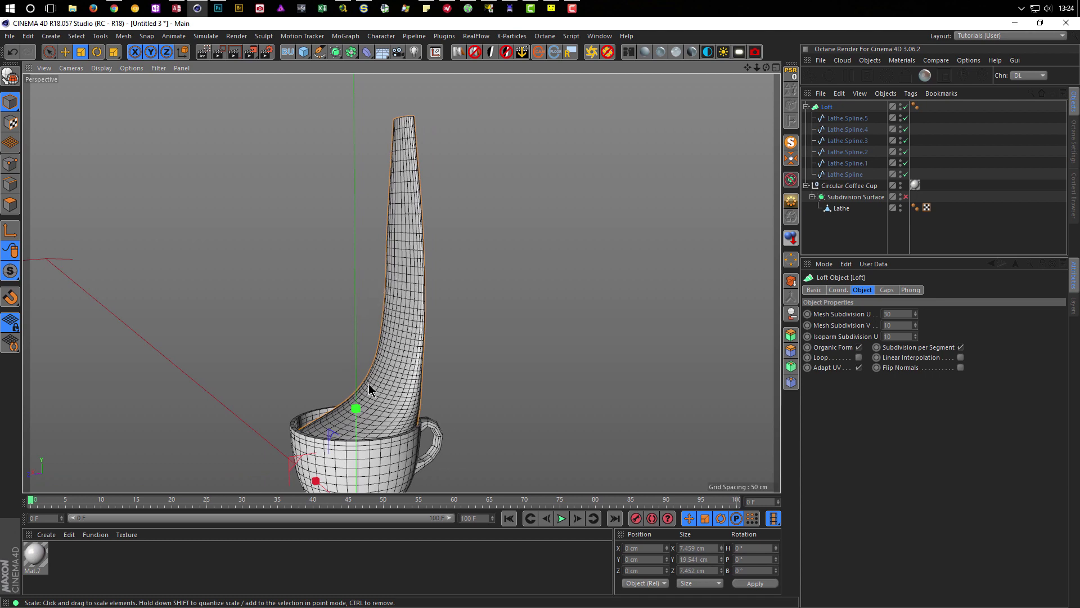
{"action": "left_click_drag", "start_coordinate": [384, 368], "coordinate": [409, 366], "text": "alt"}
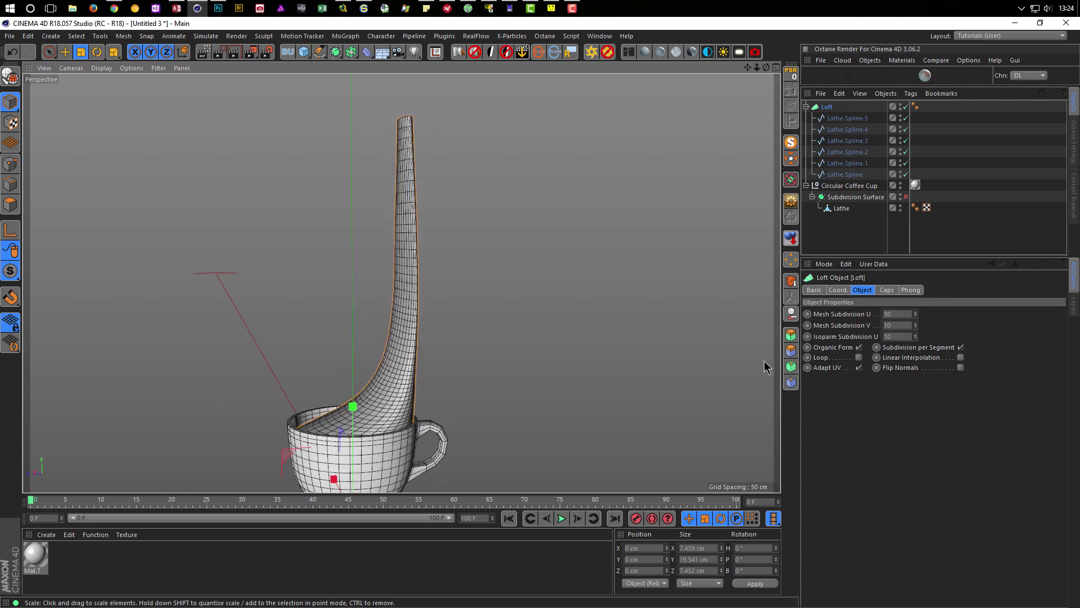
Set the Loft's Mesh Subdivision V to 20 and U to 40
{"action": "left_click", "coordinate": [898, 336]}
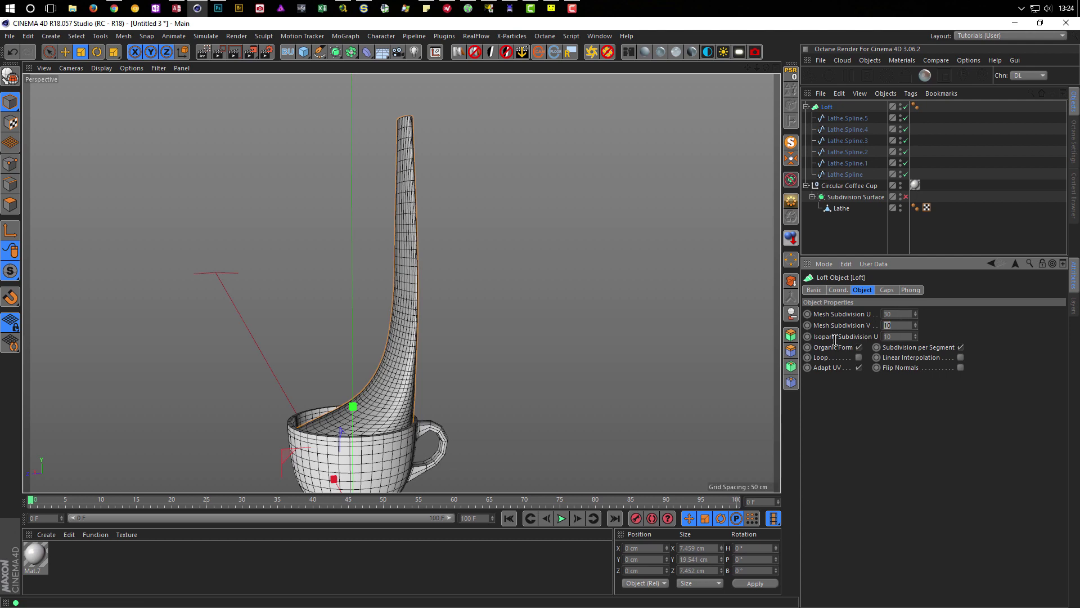
{"action": "type", "text": "20"}
{"action": "key", "text": "Return"}
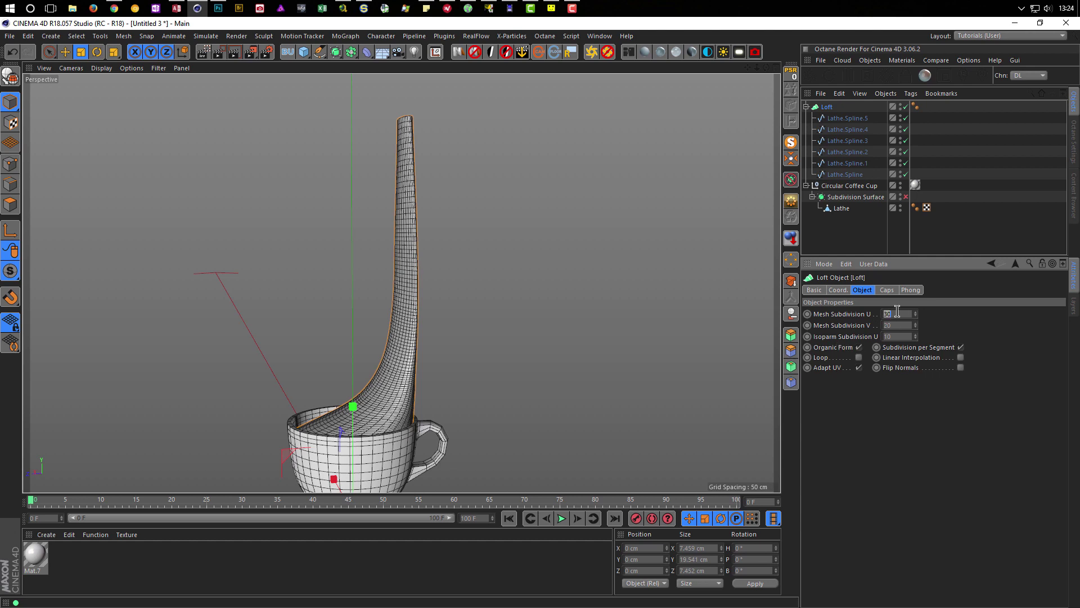
{"action": "type", "text": "40"}
{"action": "key", "text": "Return"}
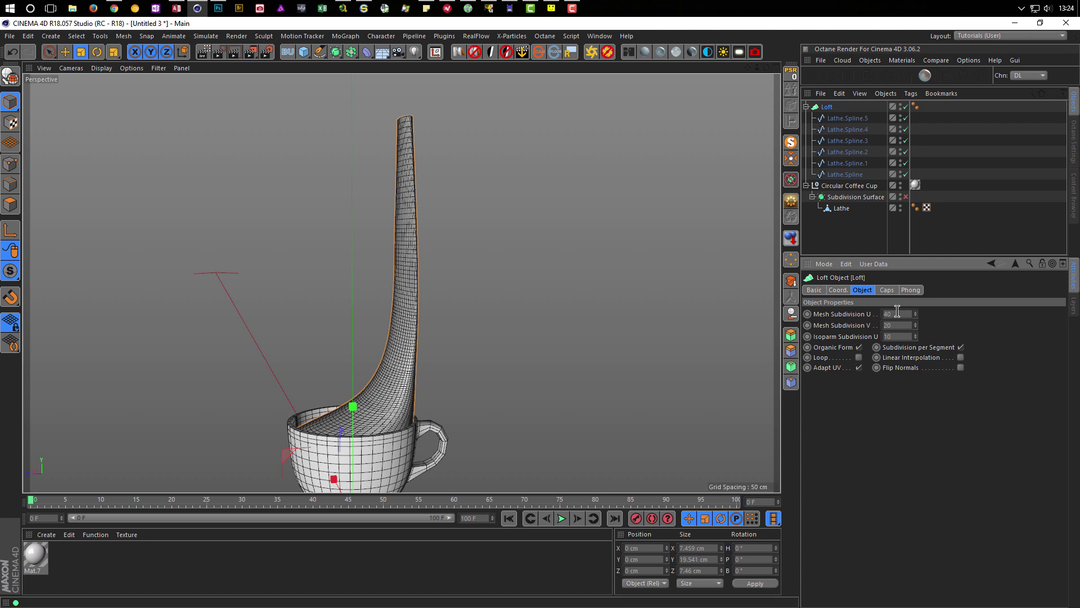
{"action": "mouse_move", "coordinate": [338, 360]}
{"action": "left_mouse_down", "text": "alt"}
{"action": "mouse_move", "coordinate": [366, 428]}
{"action": "mouse_move", "coordinate": [412, 456]}
{"action": "mouse_move", "coordinate": [400, 368]}
{"action": "mouse_move", "coordinate": [413, 390]}
{"action": "mouse_move", "coordinate": [369, 395]}
{"action": "mouse_move", "coordinate": [390, 396]}
{"action": "left_mouse_up", "text": "alt"}
{"action": "scroll", "coordinate": [390, 377], "scroll_direction": "up", "scroll_amount": 3}
{"action": "scroll", "coordinate": [417, 386], "scroll_direction": "down", "scroll_amount": 1}
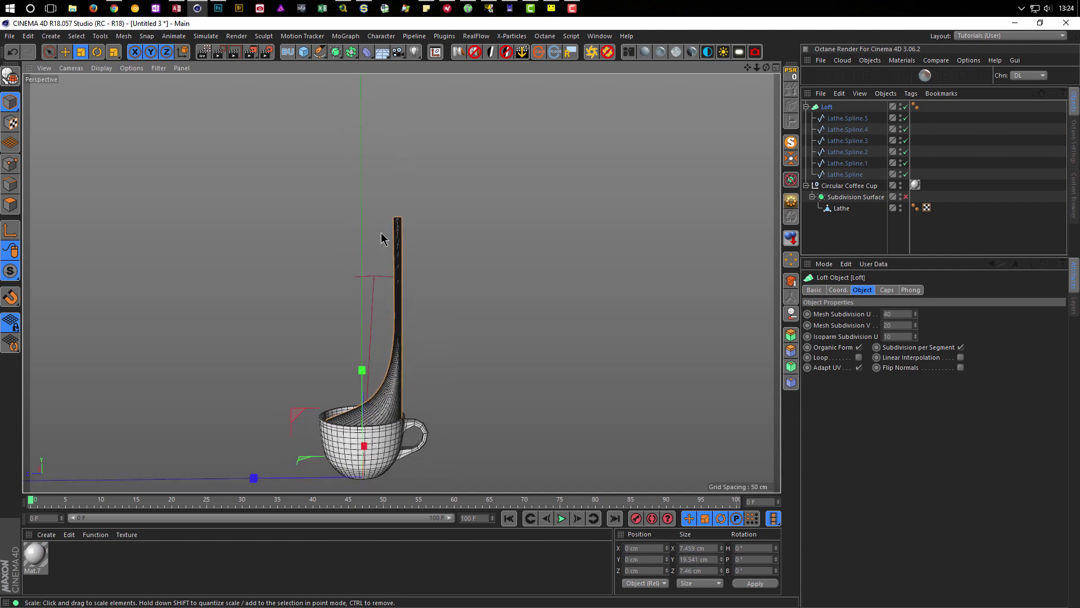
Add a Bend deformer, scale it to about 223 cm, and position it on the splash stem
{"action": "left_click", "coordinate": [366, 53]}
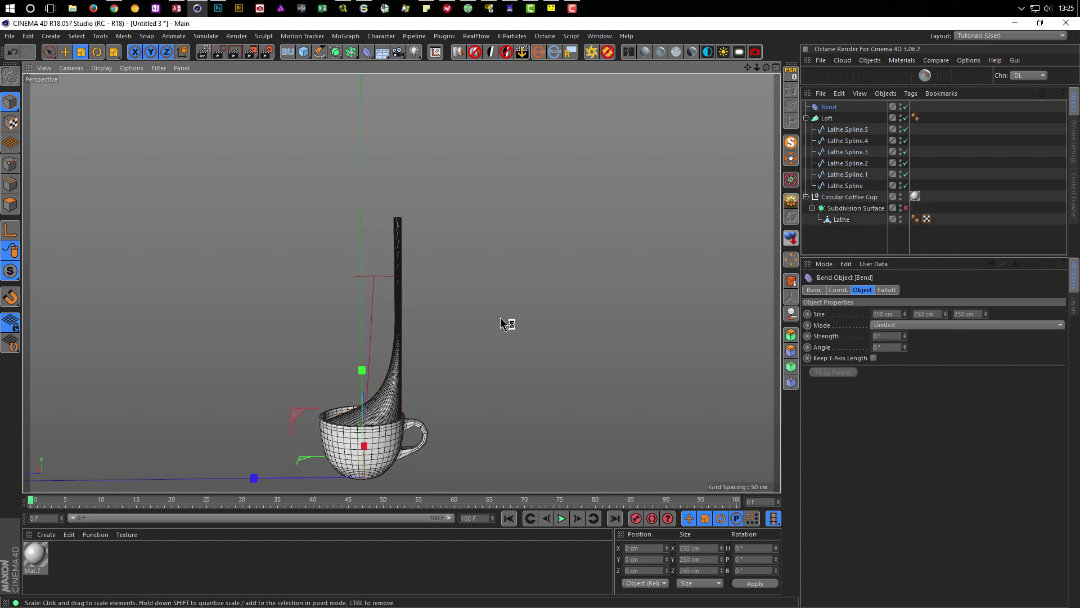
{"action": "left_click", "coordinate": [563, 322]}
{"action": "left_click_drag", "start_coordinate": [635, 308], "coordinate": [155, 367]}
{"action": "key", "text": "e"}
{"action": "left_click_drag", "start_coordinate": [362, 371], "coordinate": [363, 177]}
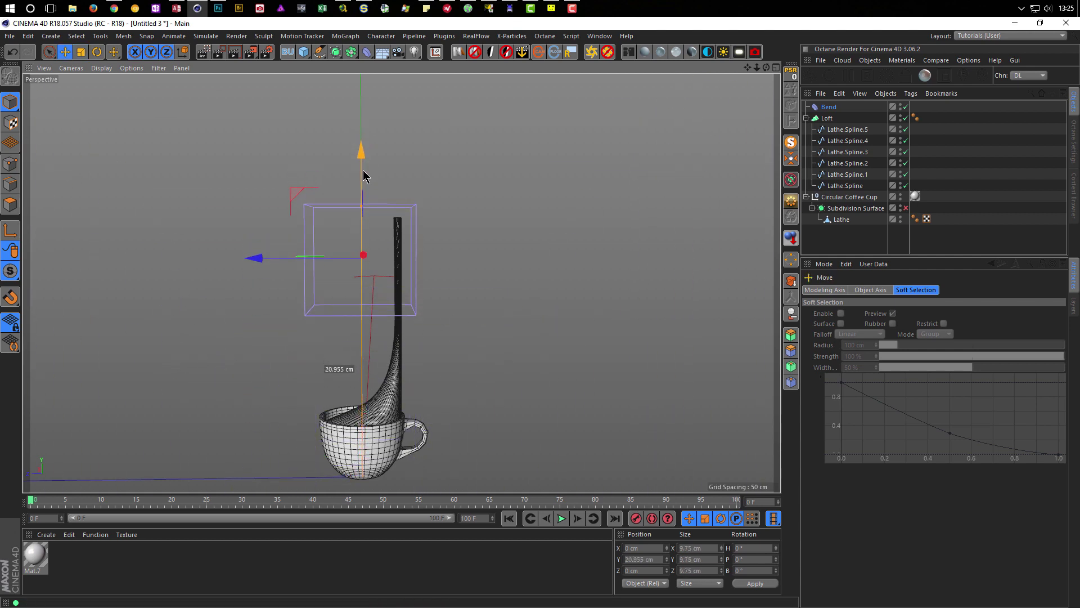
{"action": "mouse_move", "coordinate": [251, 265]}
{"action": "left_mouse_down"}
{"action": "mouse_move", "coordinate": [314, 270]}
{"action": "mouse_move", "coordinate": [299, 281]}
{"action": "left_mouse_up"}
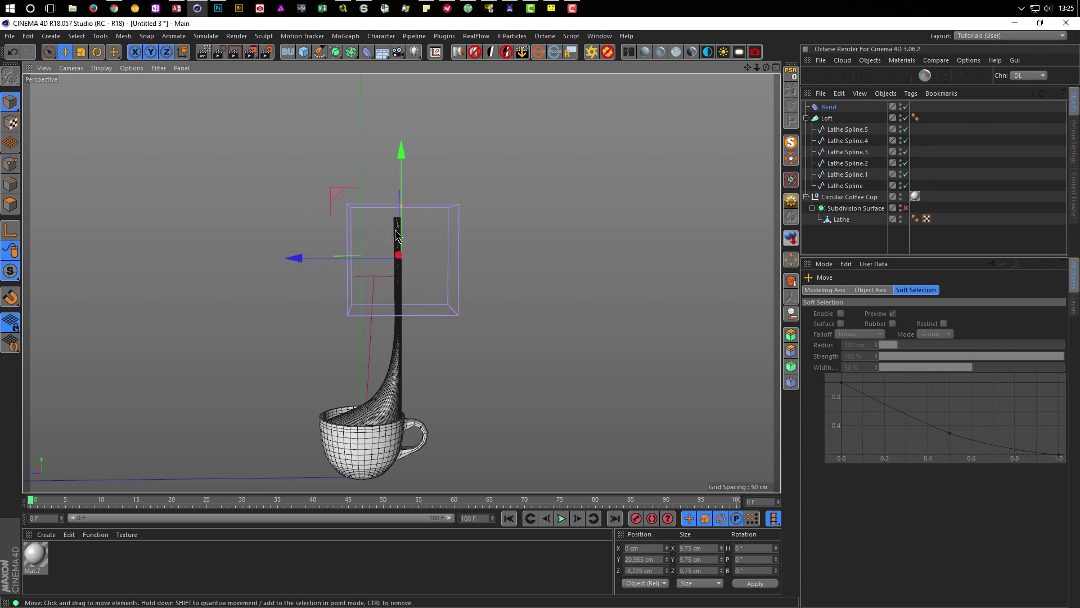
{"action": "mouse_move", "coordinate": [400, 150]}
{"action": "left_mouse_down"}
{"action": "mouse_move", "coordinate": [422, 289]}
{"action": "mouse_move", "coordinate": [486, 303]}
{"action": "left_mouse_up"}
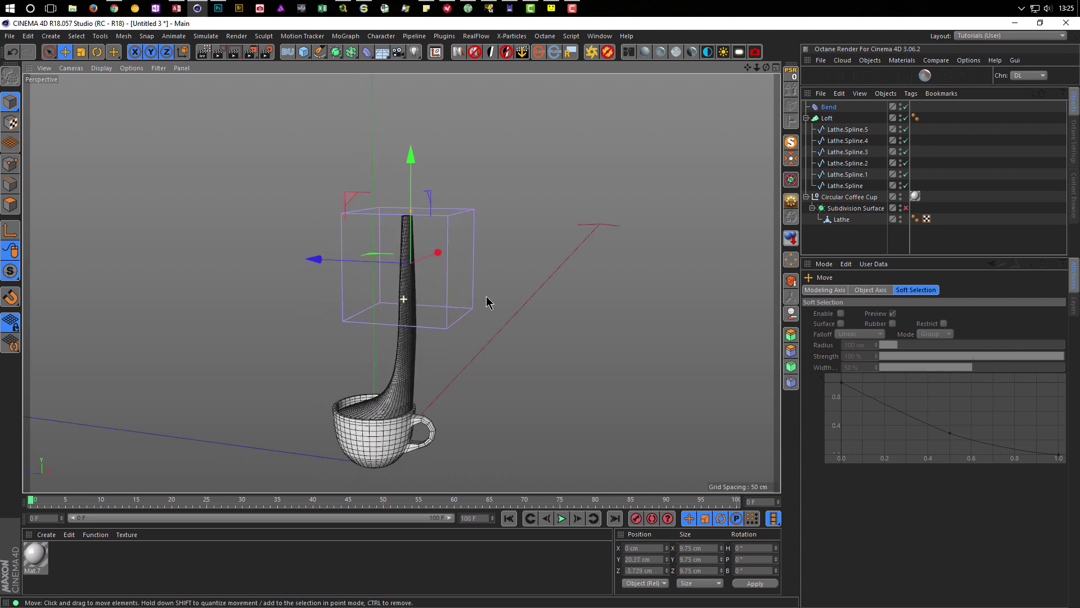
Give the Bend 26° strength and rotate it upright along the stem
{"action": "left_click", "coordinate": [838, 109]}
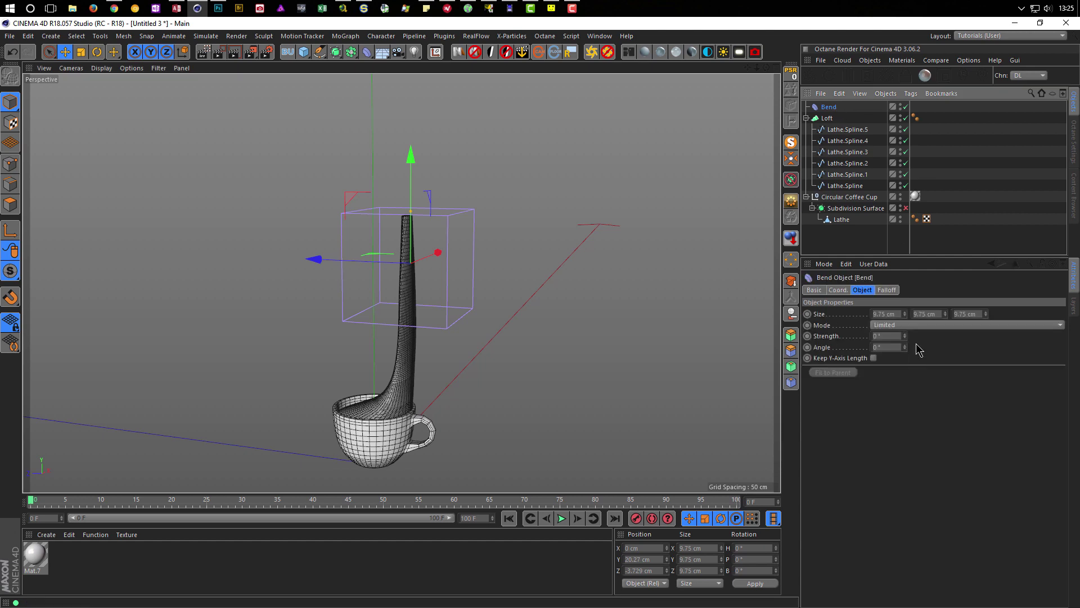
{"action": "left_click_drag", "start_coordinate": [906, 336], "coordinate": [906, 321]}
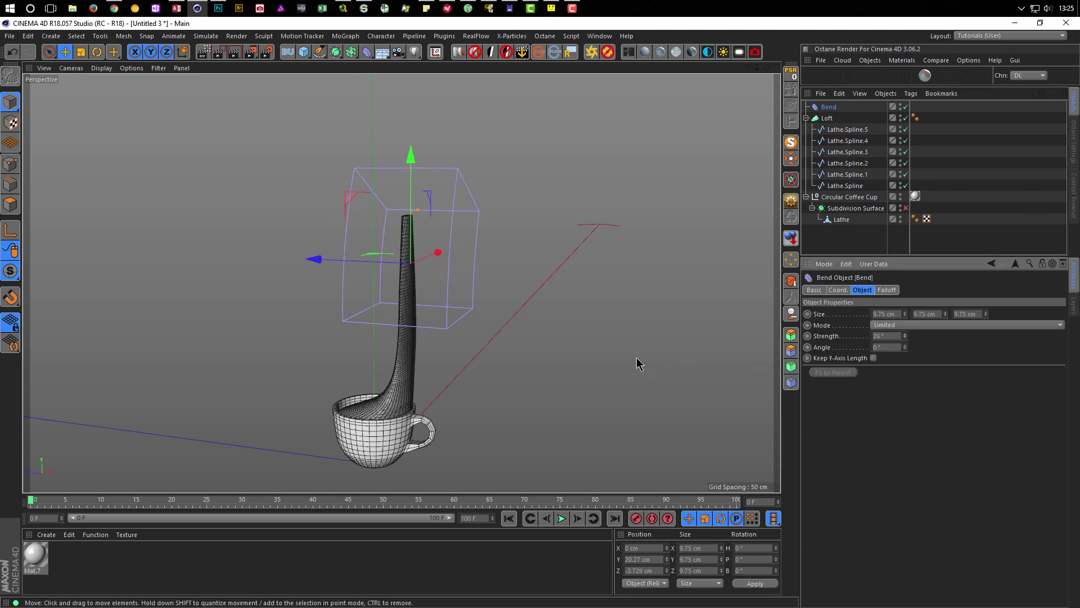
{"action": "key", "text": "r"}
{"action": "left_click_drag", "start_coordinate": [360, 269], "coordinate": [482, 261]}
{"action": "left_click_drag", "start_coordinate": [398, 287], "coordinate": [379, 287]}
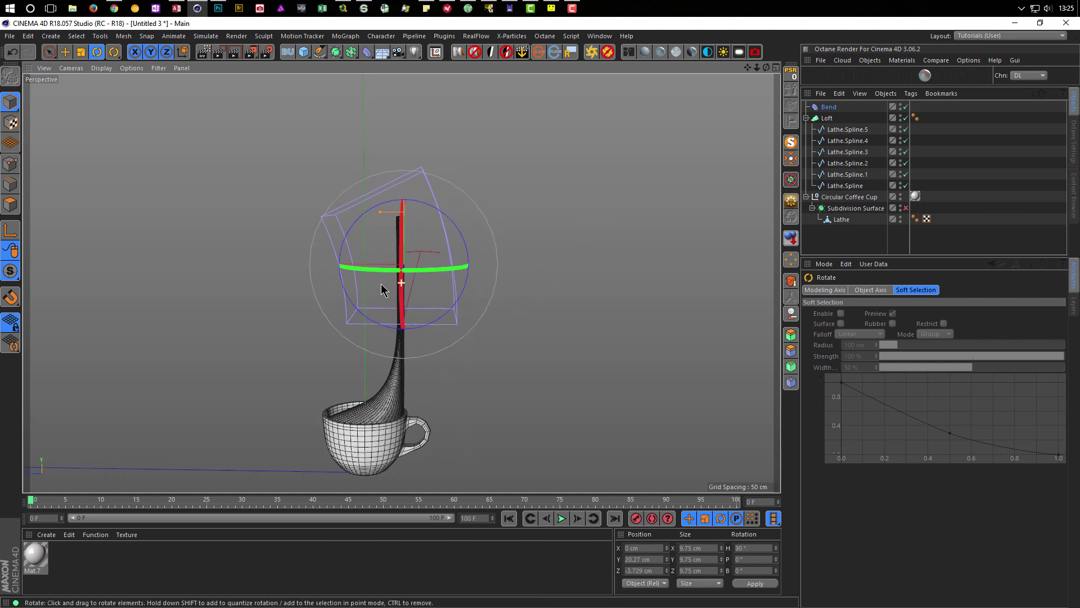
Reduce the Bend deformer's Size X to 1 cm
{"action": "left_click", "coordinate": [830, 107]}
{"action": "left_click_drag", "start_coordinate": [906, 315], "coordinate": [905, 317]}
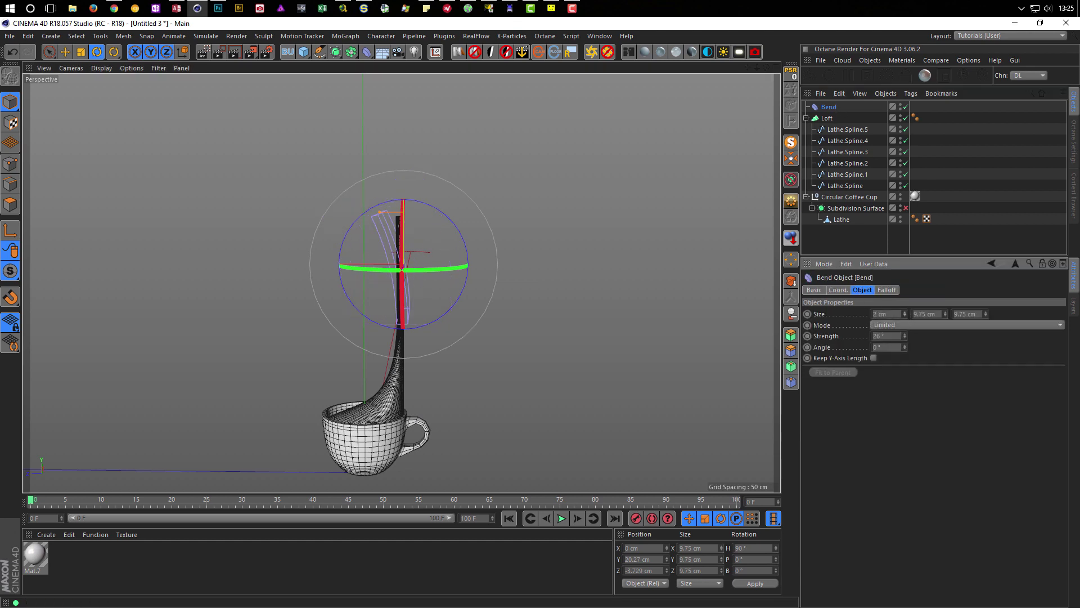
{"action": "left_click", "coordinate": [906, 317]}
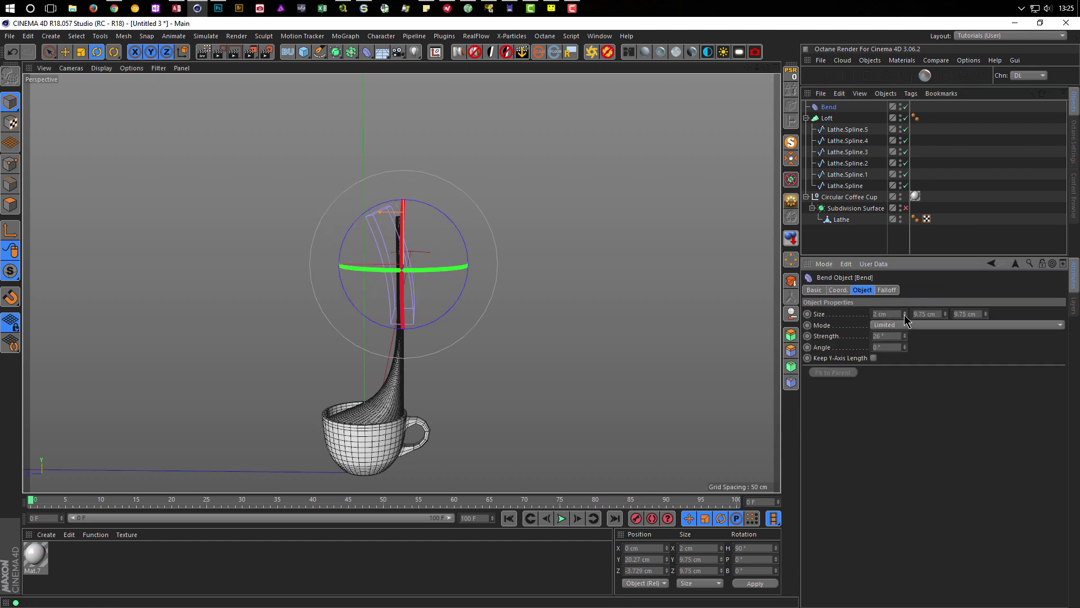
{"action": "left_click", "coordinate": [906, 317]}
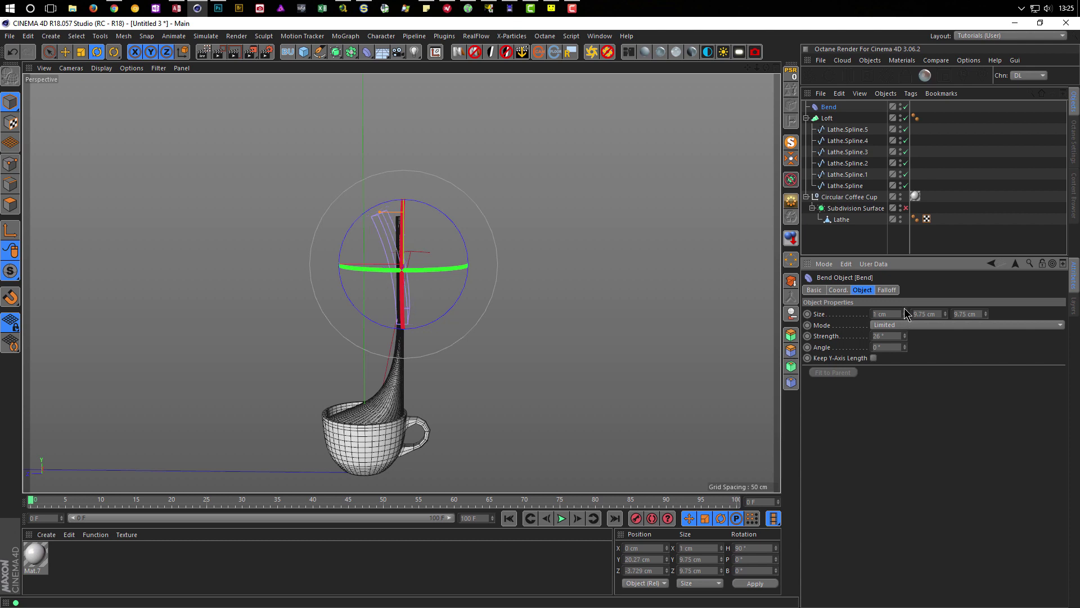
{"action": "left_click", "coordinate": [827, 119]}
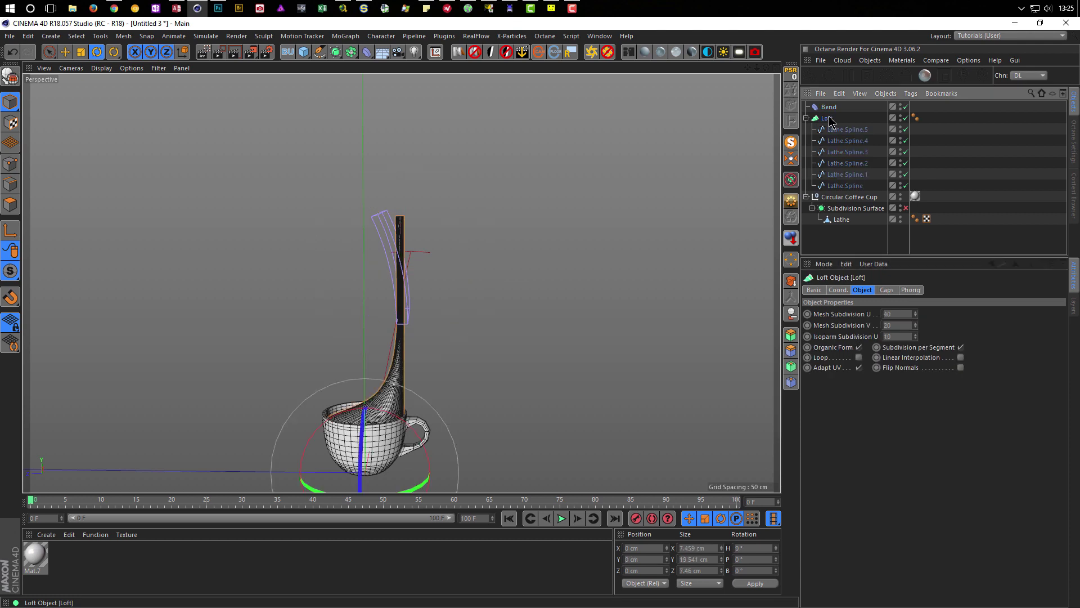
Group the Loft under a new null and rename the null Wave
{"action": "key", "text": "alt+g"}
{"action": "left_click", "coordinate": [807, 119]}
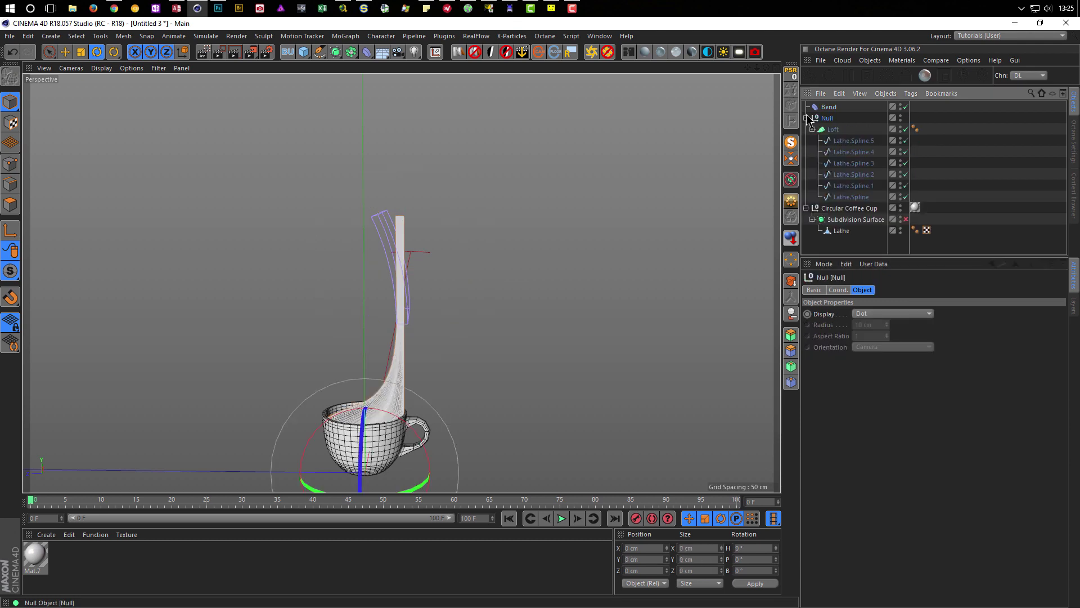
{"action": "double_click", "coordinate": [828, 118]}
{"action": "type", "text": "Wav"}
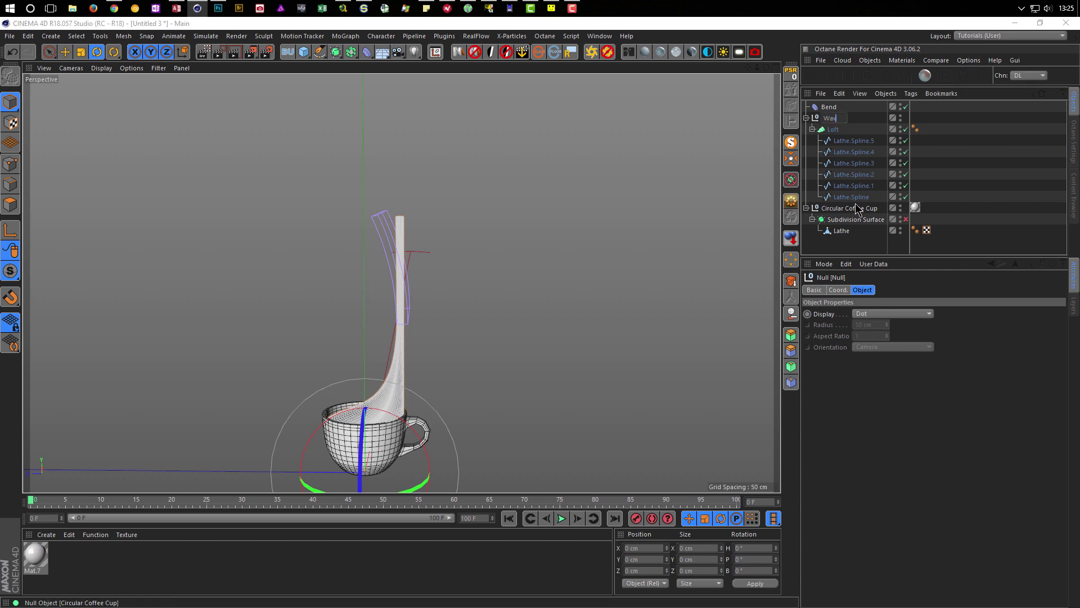
{"action": "type", "text": "e"}
{"action": "key", "text": "Return"}
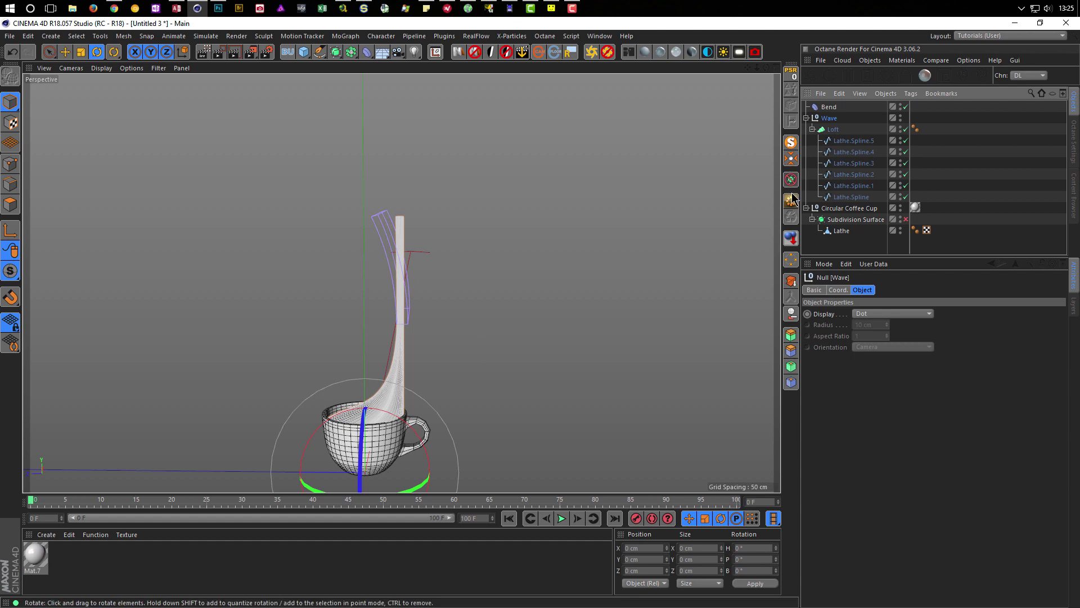
{"action": "mouse_move", "coordinate": [830, 110]}
{"action": "left_mouse_down"}
{"action": "mouse_move", "coordinate": [834, 129]}
{"action": "mouse_move", "coordinate": [833, 120]}
{"action": "left_mouse_up"}
Make Bend a child of Wave and lower it along Y
{"action": "left_click_drag", "start_coordinate": [442, 314], "coordinate": [309, 324]}
{"action": "left_click_drag", "start_coordinate": [376, 327], "coordinate": [607, 360], "text": "alt"}
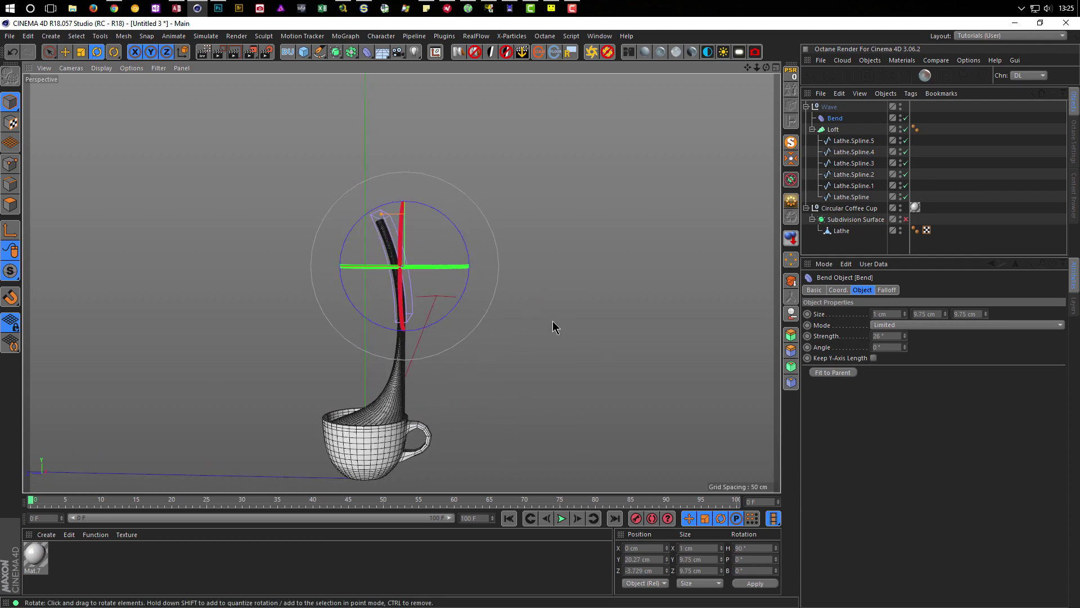
{"action": "key", "text": "e"}
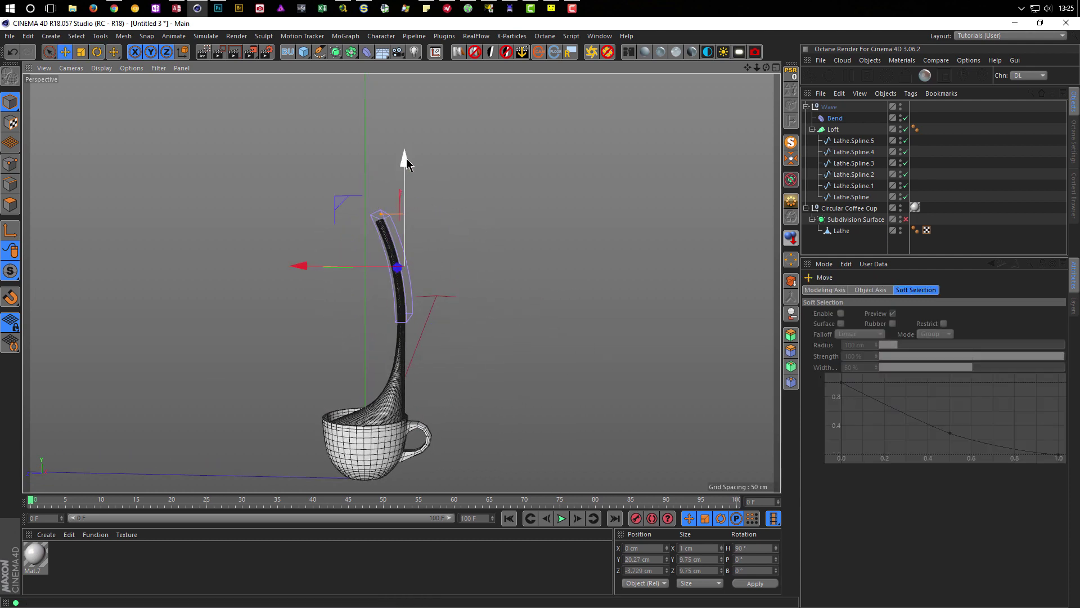
{"action": "left_click_drag", "start_coordinate": [406, 163], "coordinate": [402, 181]}
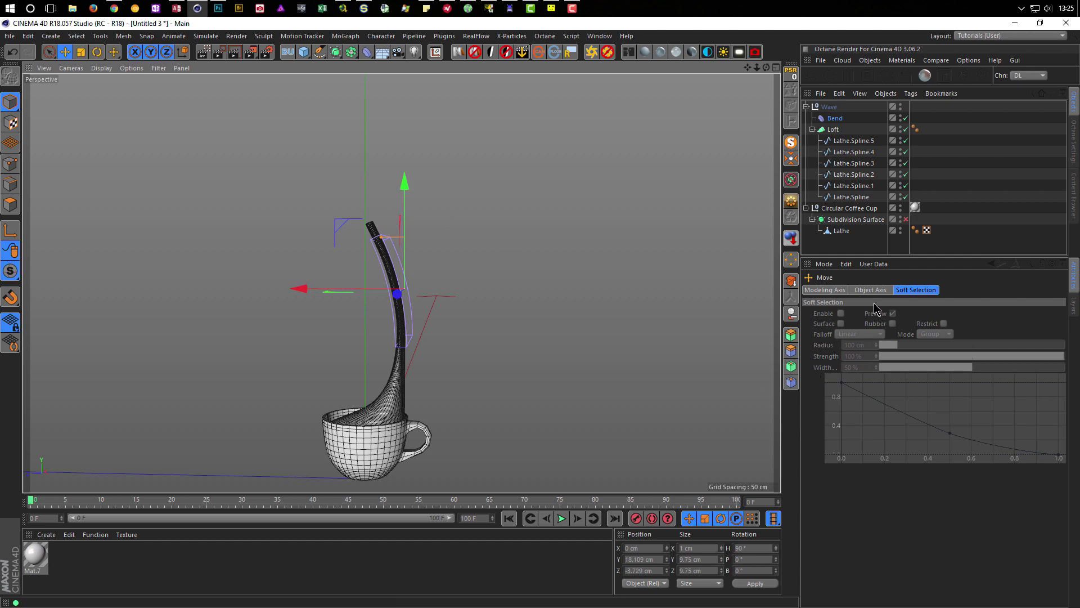
Raise Bend strength into a hook, enable Keep Y-Axis Length, and set Size Y to 12.75 cm
{"action": "left_click", "coordinate": [836, 119]}
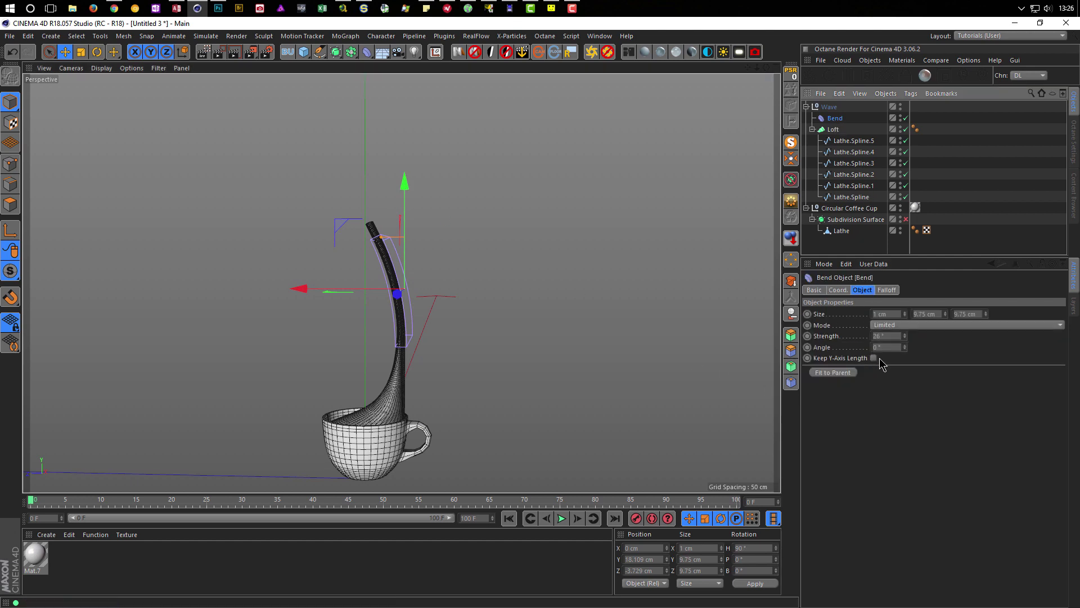
{"action": "left_click_drag", "start_coordinate": [907, 336], "coordinate": [977, 337]}
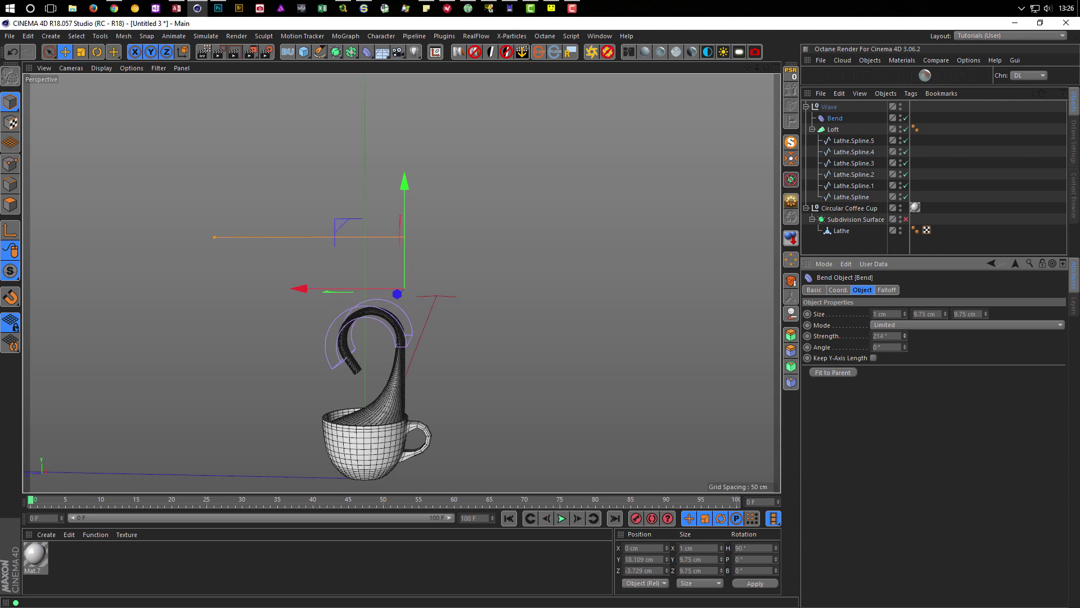
{"action": "left_click", "coordinate": [874, 358]}
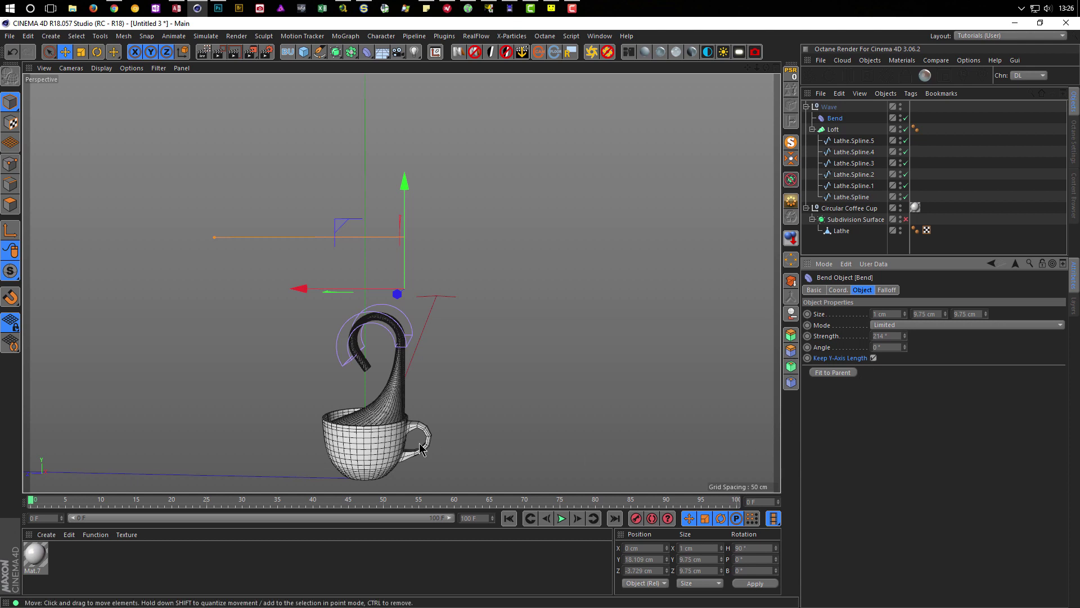
{"action": "left_click", "coordinate": [829, 107]}
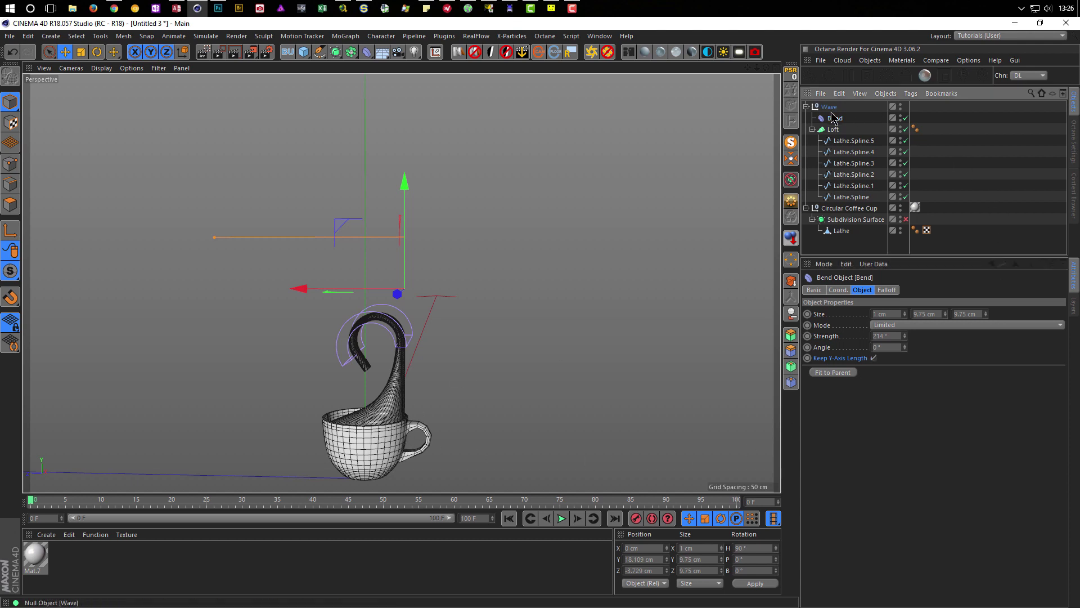
{"action": "left_click", "coordinate": [836, 118]}
{"action": "left_click", "coordinate": [945, 313]}
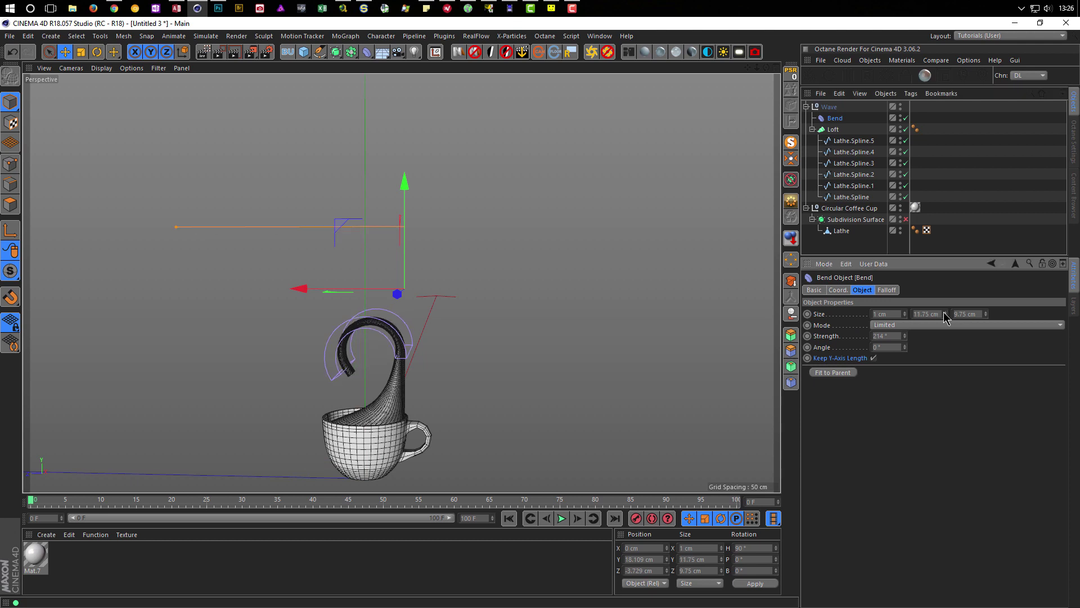
{"action": "mouse_move", "coordinate": [385, 392]}
{"action": "left_mouse_down", "text": "alt"}
{"action": "mouse_move", "coordinate": [334, 393]}
{"action": "mouse_move", "coordinate": [502, 404]}
{"action": "mouse_move", "coordinate": [388, 379]}
{"action": "left_mouse_up", "text": "alt"}
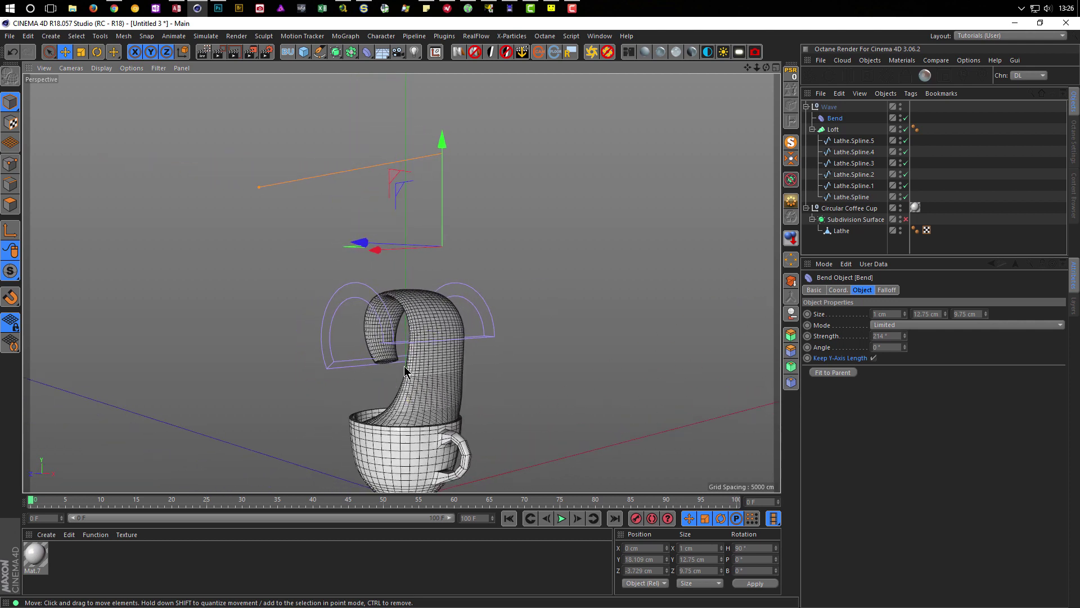
Shrink Lathe.Spline.2 to about 58% width and Lathe.Spline.3 to about half
{"action": "left_click", "coordinate": [849, 187]}
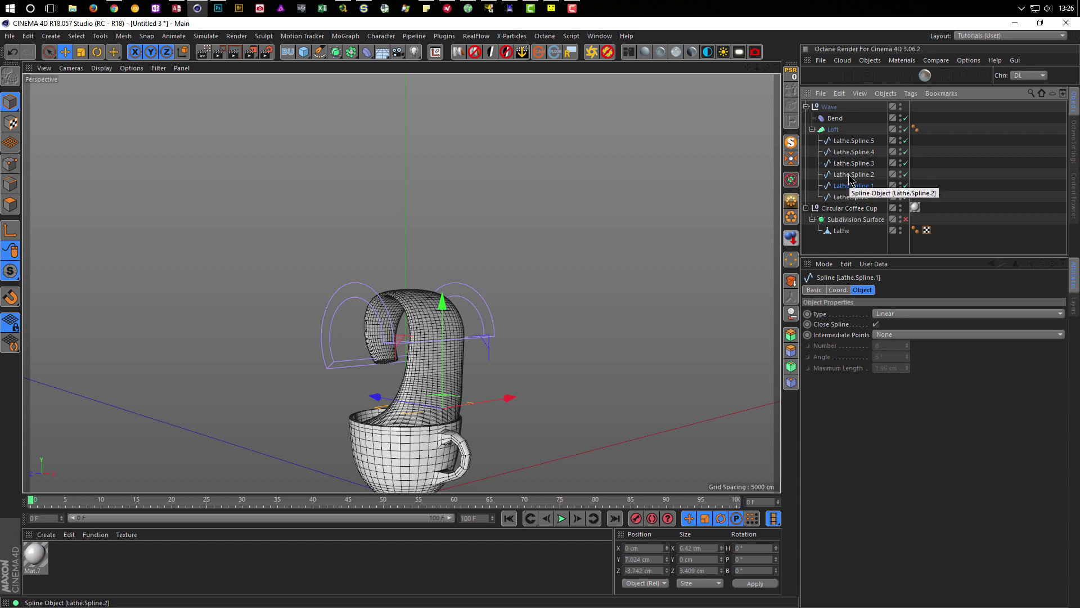
{"action": "left_click", "coordinate": [851, 174]}
{"action": "key", "text": "t"}
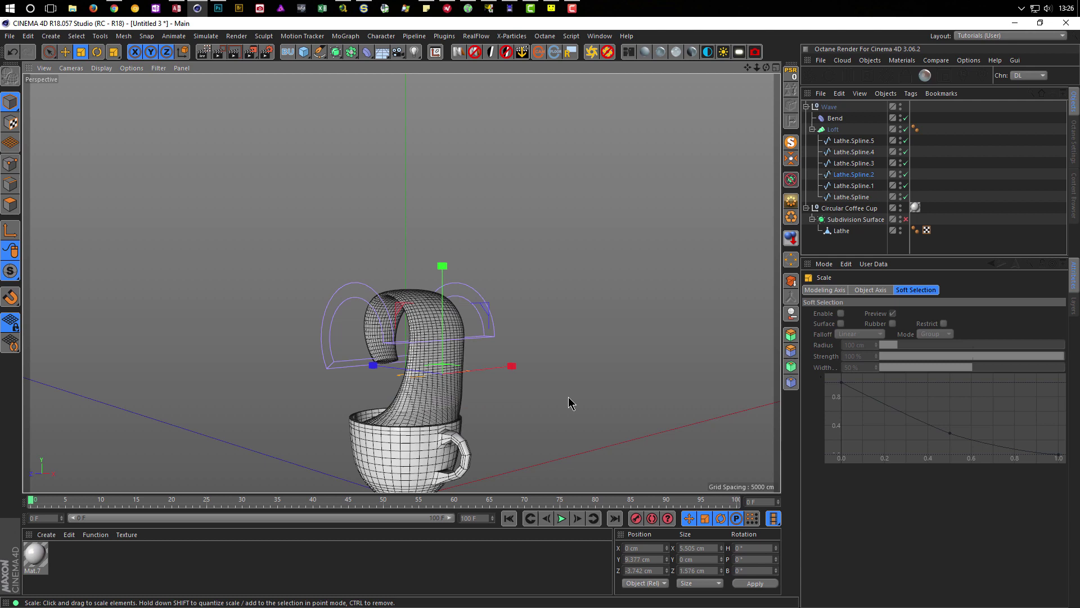
{"action": "mouse_move", "coordinate": [515, 369]}
{"action": "left_mouse_down"}
{"action": "mouse_move", "coordinate": [486, 379]}
{"action": "mouse_move", "coordinate": [489, 403]}
{"action": "left_mouse_up"}
{"action": "left_click", "coordinate": [854, 185]}
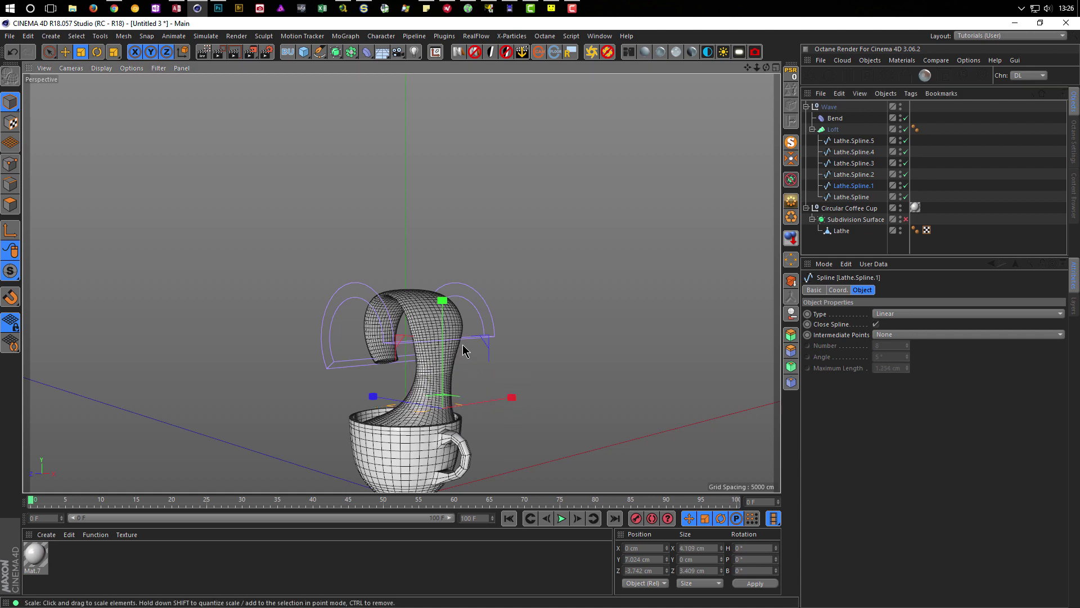
{"action": "left_click_drag", "start_coordinate": [463, 345], "coordinate": [485, 342], "text": "alt"}
{"action": "left_click", "coordinate": [854, 163]}
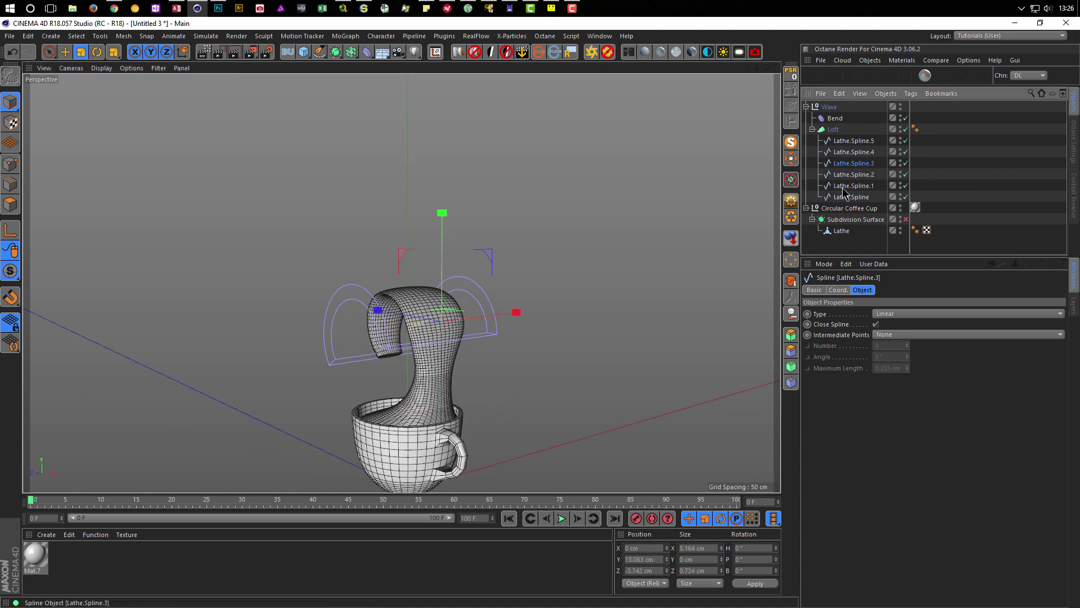
{"action": "left_click_drag", "start_coordinate": [518, 319], "coordinate": [487, 331]}
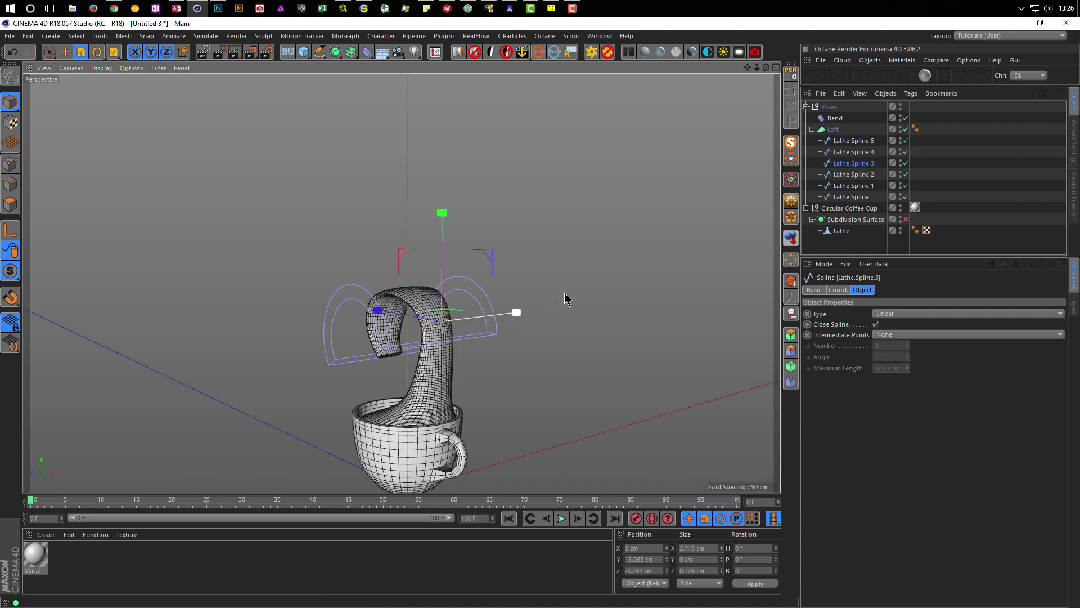
Narrow Lathe.Spline.4 to about 72% width and Lathe.Spline.5 to about 74% width, 84% depth
{"action": "left_click", "coordinate": [864, 153]}
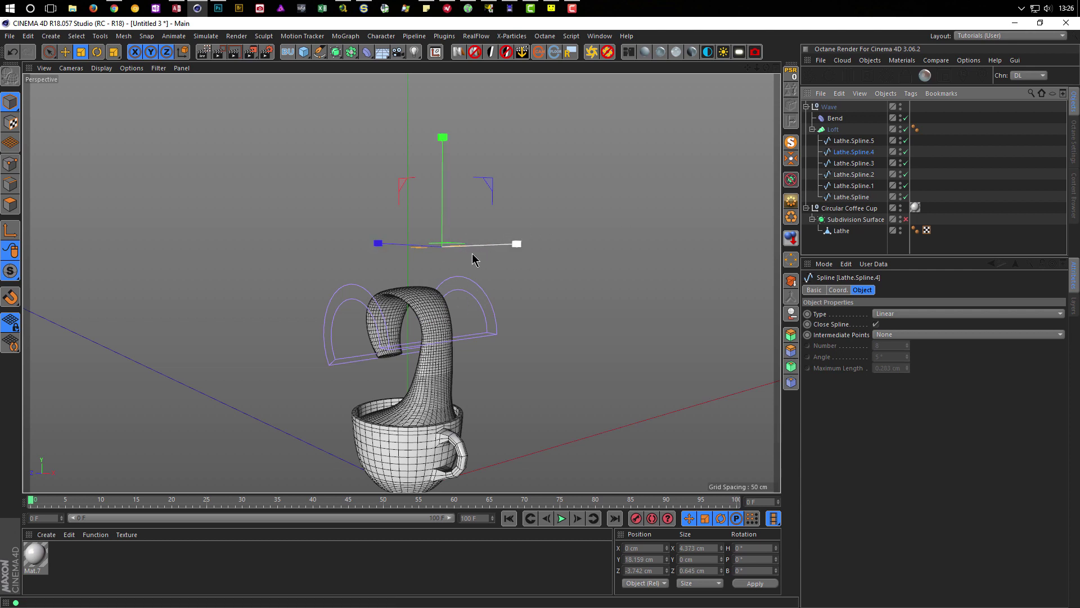
{"action": "left_click_drag", "start_coordinate": [444, 241], "coordinate": [466, 265], "text": "alt"}
{"action": "mouse_move", "coordinate": [517, 239]}
{"action": "left_mouse_down"}
{"action": "mouse_move", "coordinate": [469, 265]}
{"action": "mouse_move", "coordinate": [322, 248]}
{"action": "mouse_move", "coordinate": [358, 250]}
{"action": "left_mouse_up"}
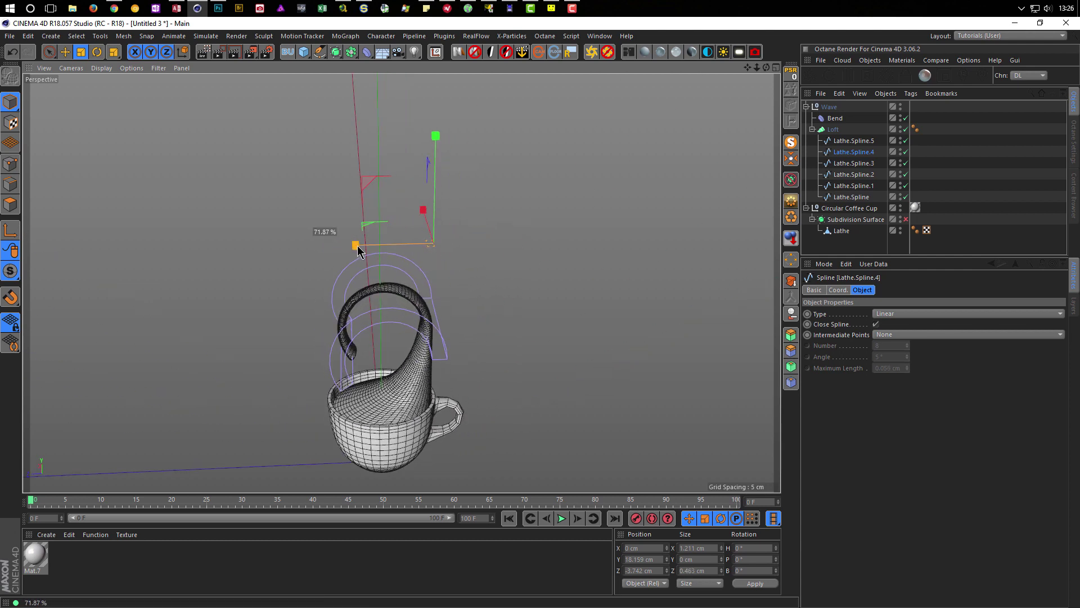
{"action": "left_click_drag", "start_coordinate": [358, 250], "coordinate": [363, 247]}
{"action": "left_click_drag", "start_coordinate": [378, 306], "coordinate": [460, 334], "text": "alt"}
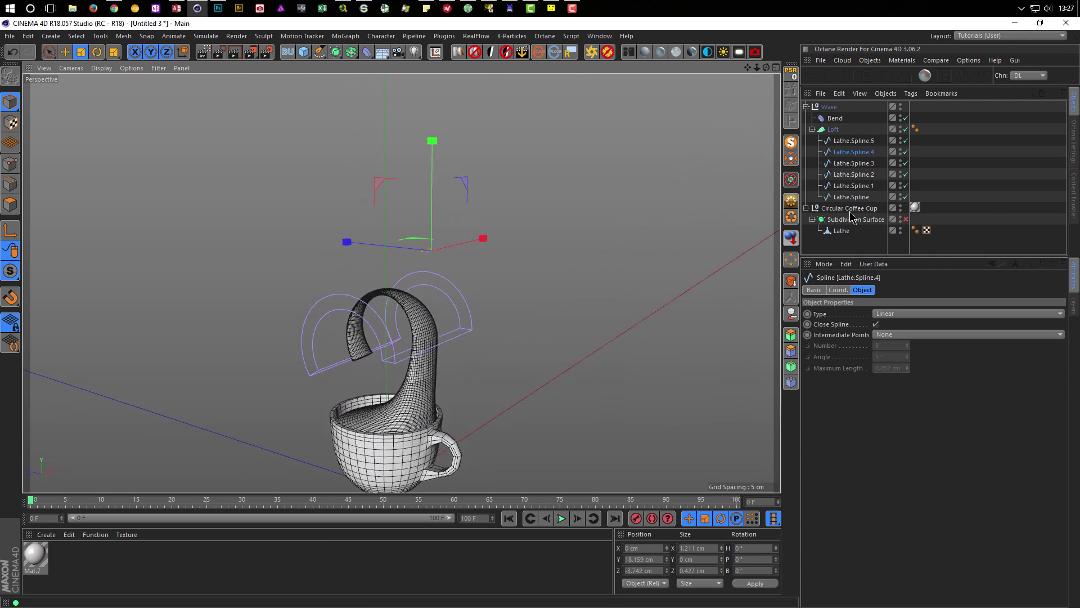
{"action": "left_click", "coordinate": [854, 140]}
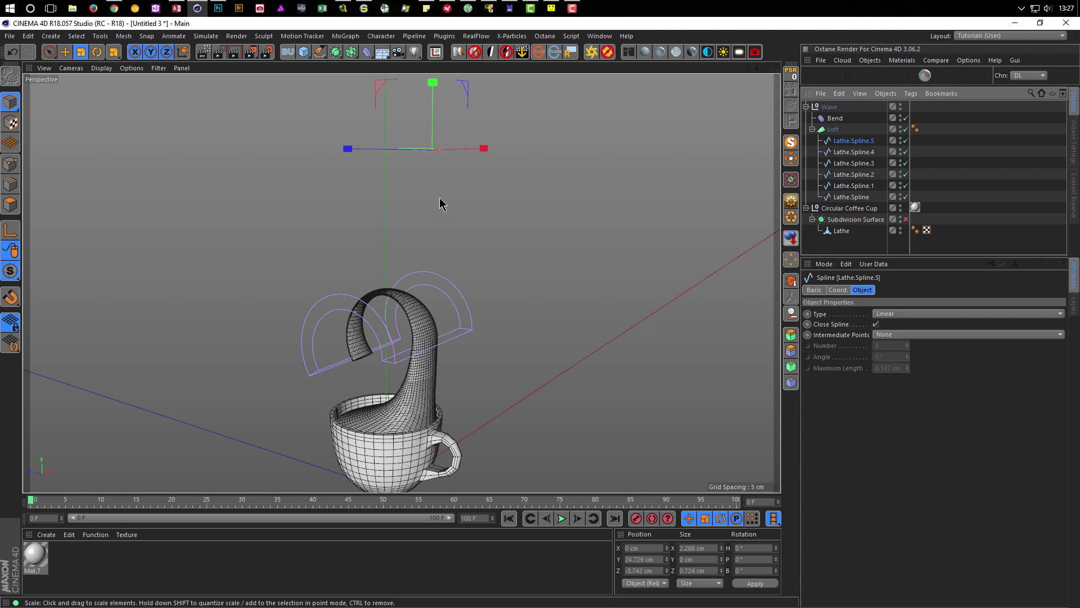
{"action": "left_click_drag", "start_coordinate": [491, 145], "coordinate": [471, 167]}
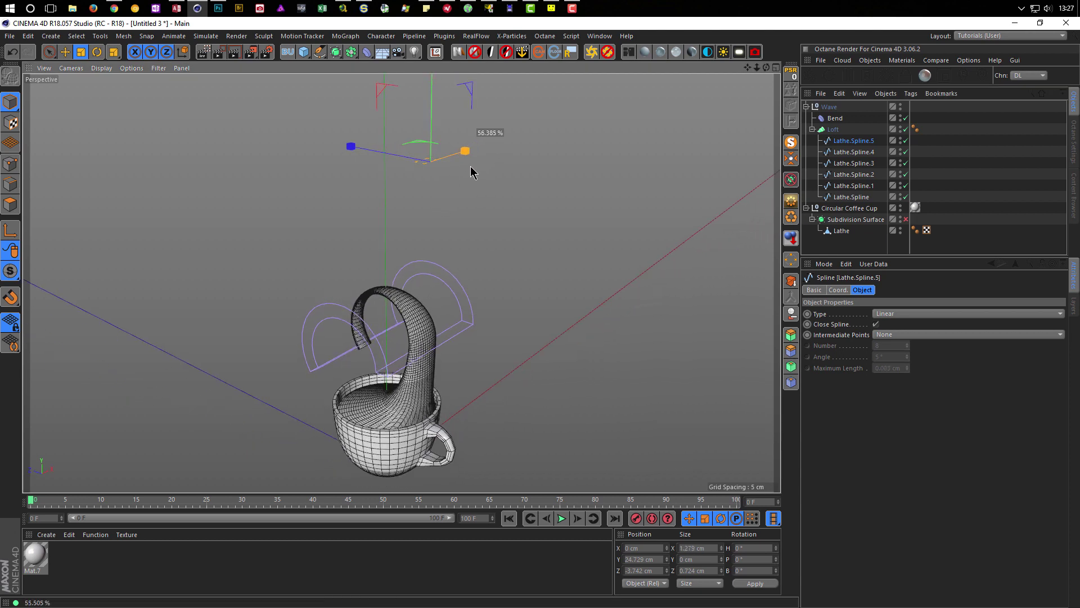
{"action": "left_click_drag", "start_coordinate": [351, 147], "coordinate": [381, 172]}
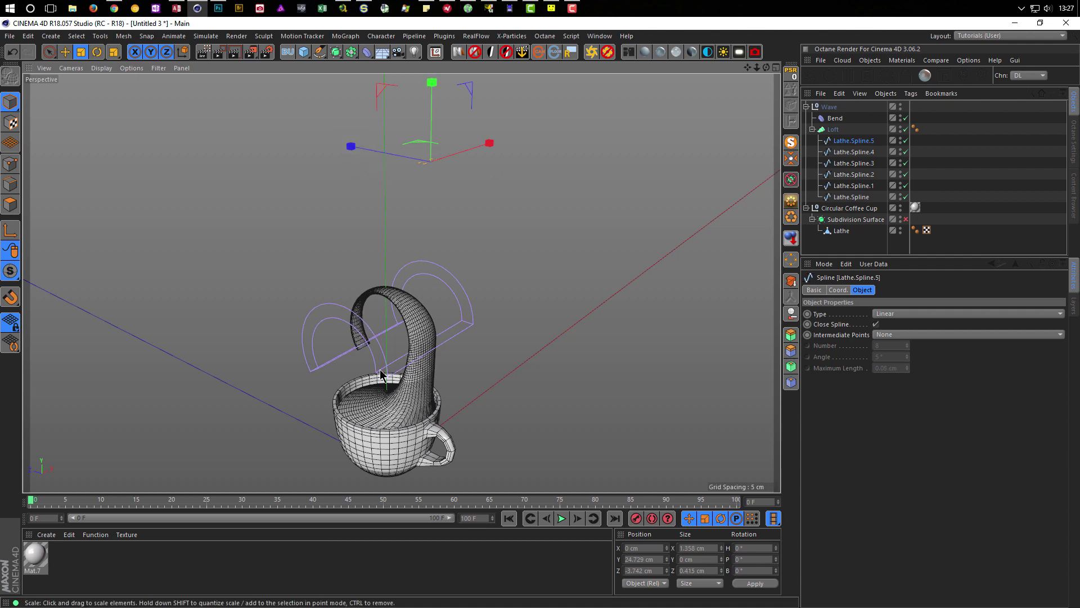
{"action": "scroll", "coordinate": [362, 342], "scroll_direction": "up", "scroll_amount": 3}
{"action": "mouse_move", "coordinate": [362, 341]}
{"action": "left_mouse_down", "text": "alt"}
{"action": "mouse_move", "coordinate": [323, 339]}
{"action": "mouse_move", "coordinate": [268, 355]}
{"action": "mouse_move", "coordinate": [336, 349]}
{"action": "mouse_move", "coordinate": [410, 369]}
{"action": "mouse_move", "coordinate": [393, 391]}
{"action": "mouse_move", "coordinate": [401, 428]}
{"action": "left_mouse_up", "text": "alt"}
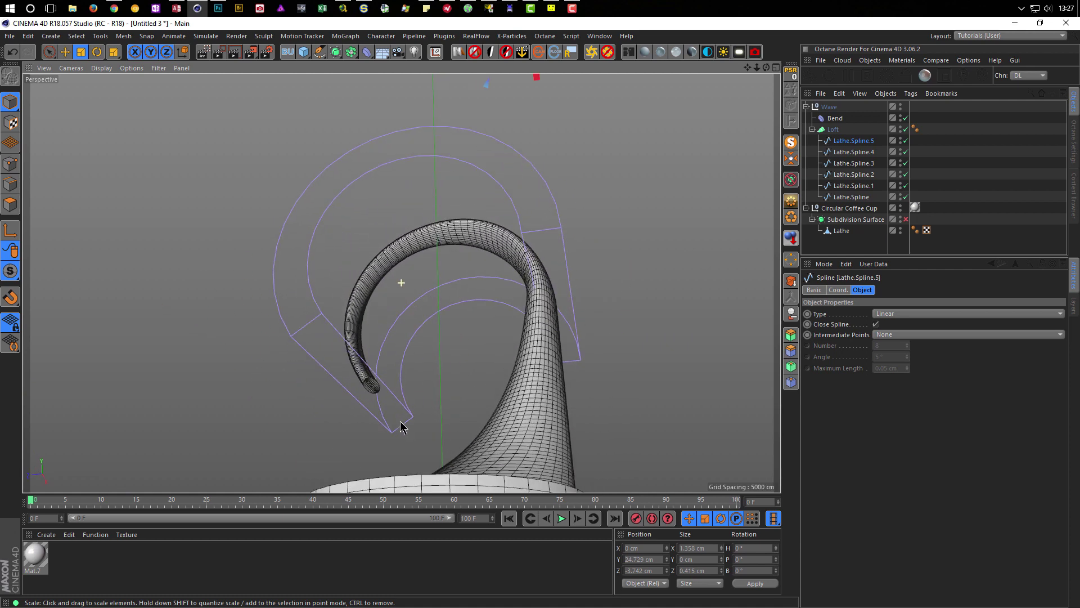
Give the Loft's start a Fillet Cap with a 0.1 cm radius
{"action": "scroll", "coordinate": [366, 388], "scroll_direction": "up", "scroll_amount": 5}
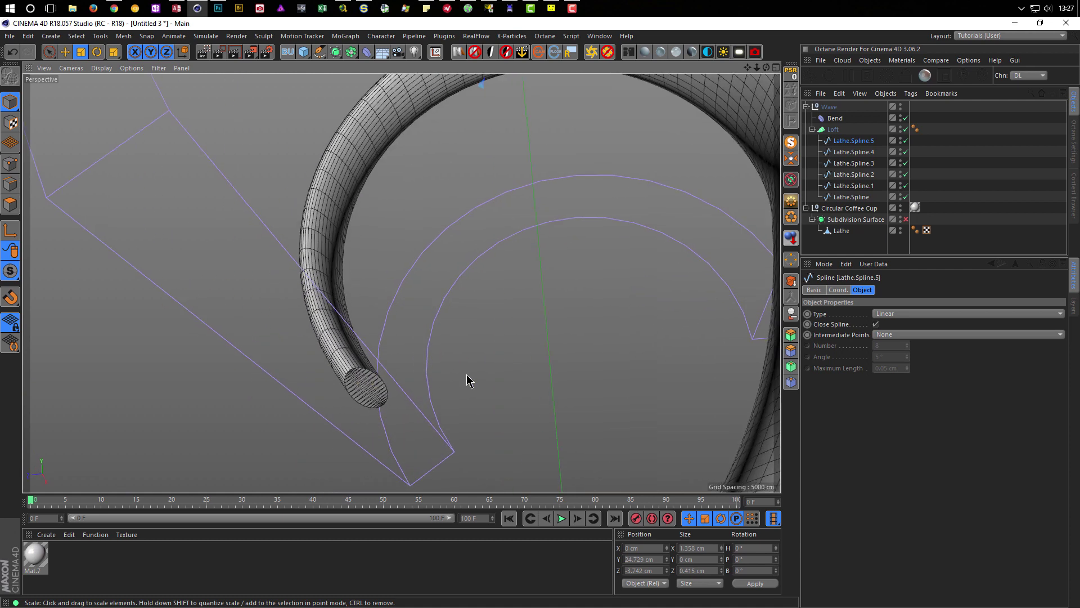
{"action": "left_click", "coordinate": [833, 131]}
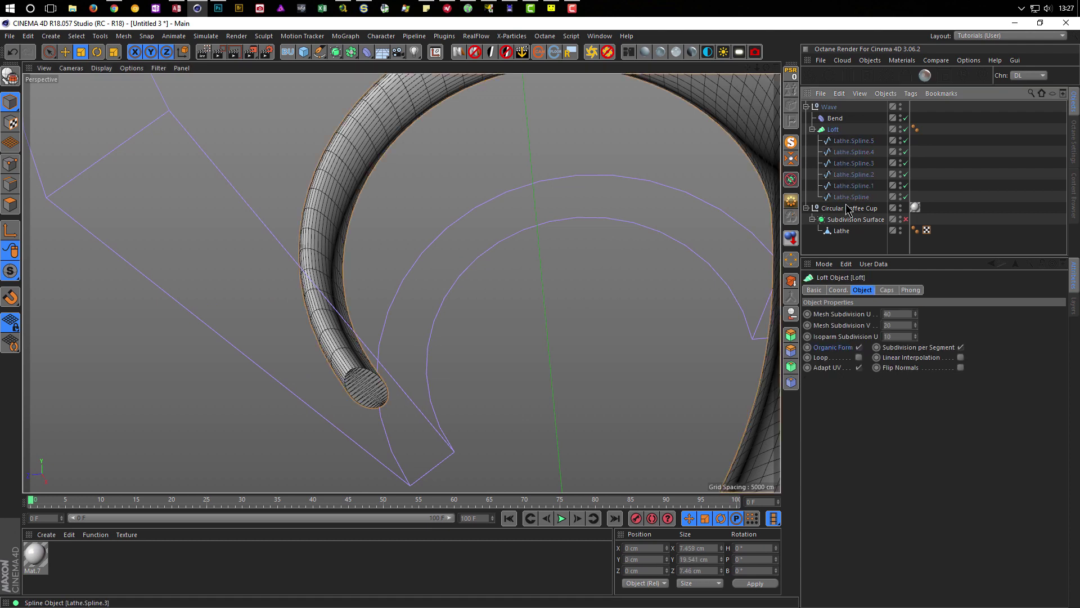
{"action": "left_click", "coordinate": [887, 289]}
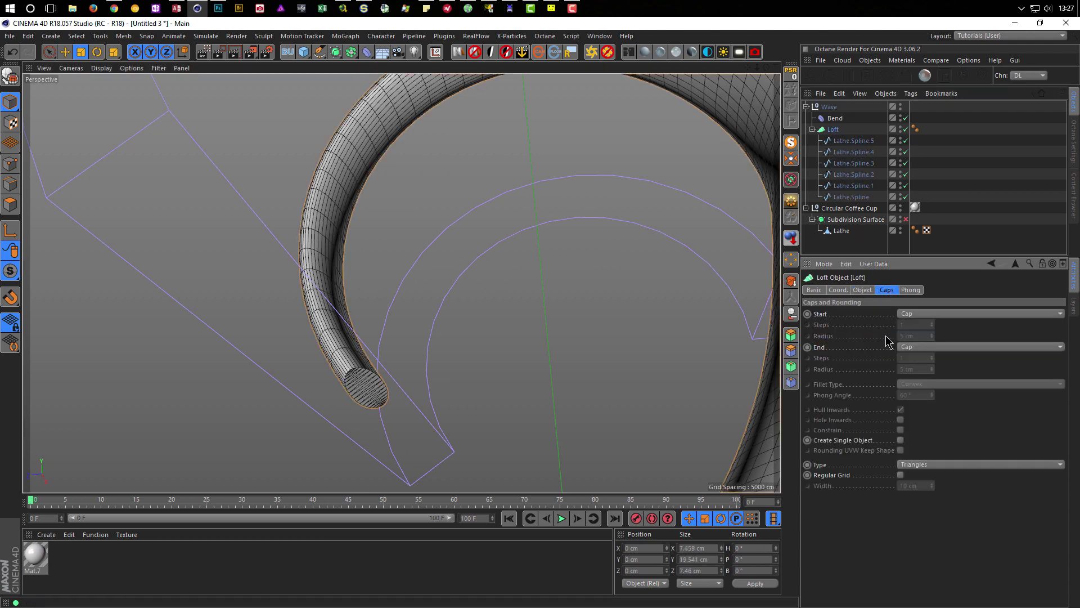
{"action": "left_click", "coordinate": [913, 315]}
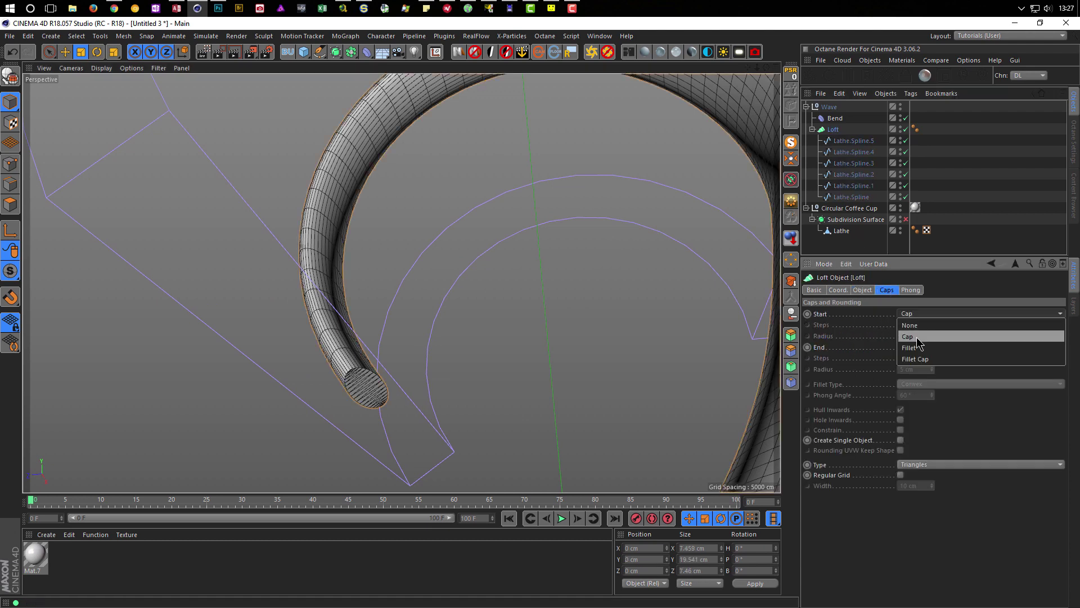
{"action": "left_click", "coordinate": [919, 361]}
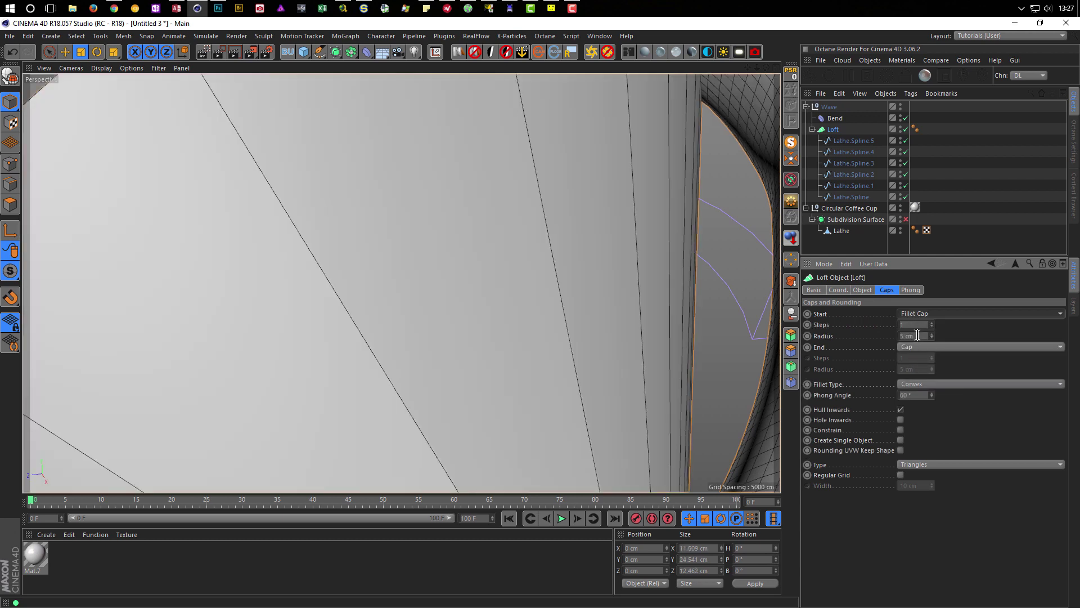
{"action": "double_click", "coordinate": [918, 336]}
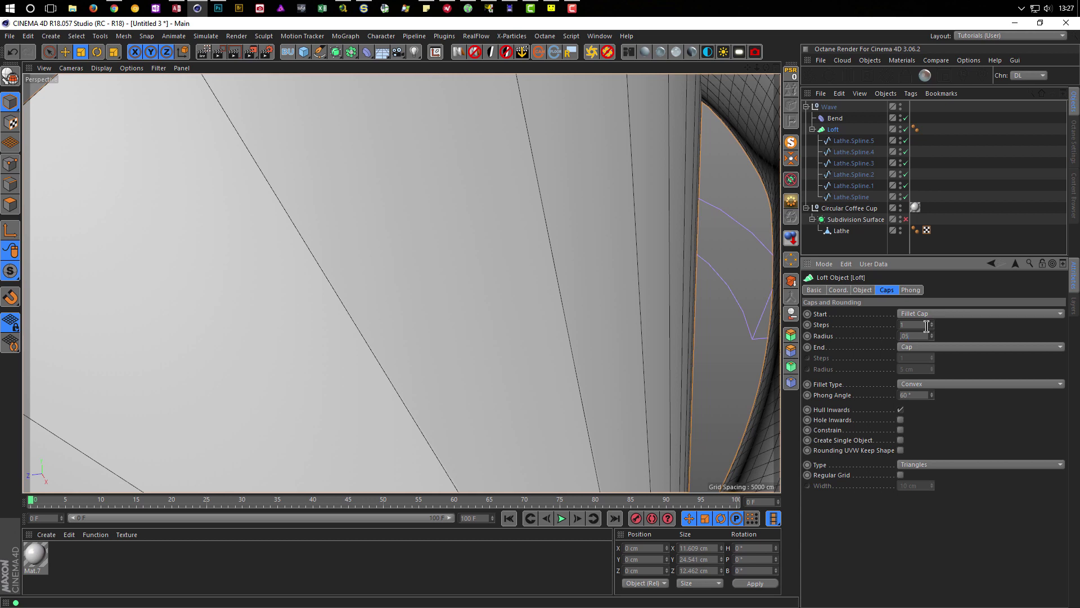
{"action": "key", "text": "Return"}
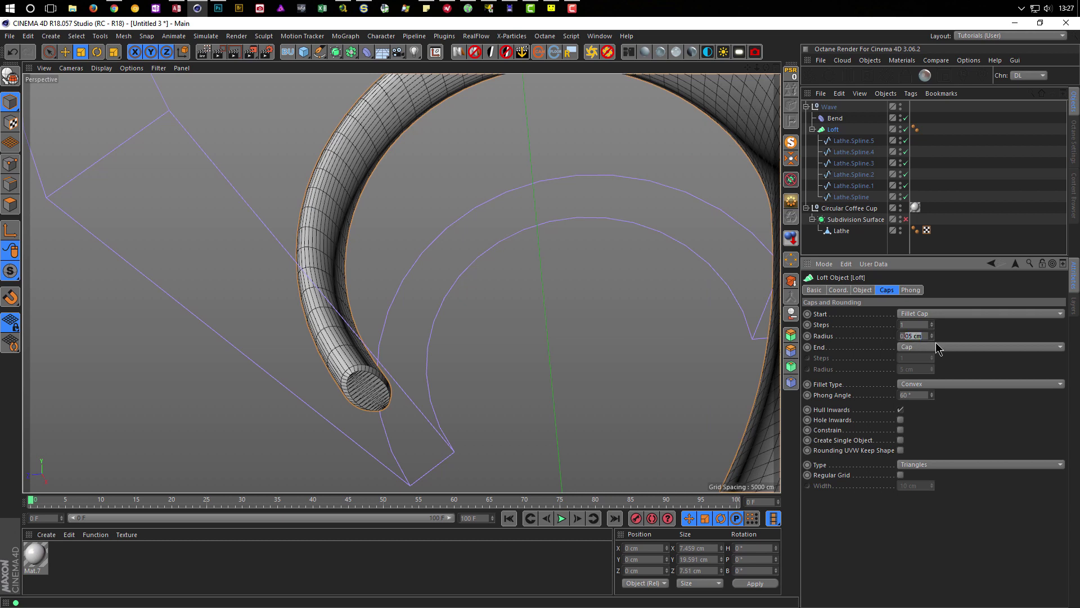
{"action": "type", "text": "0.1"}
{"action": "key", "text": "Return"}
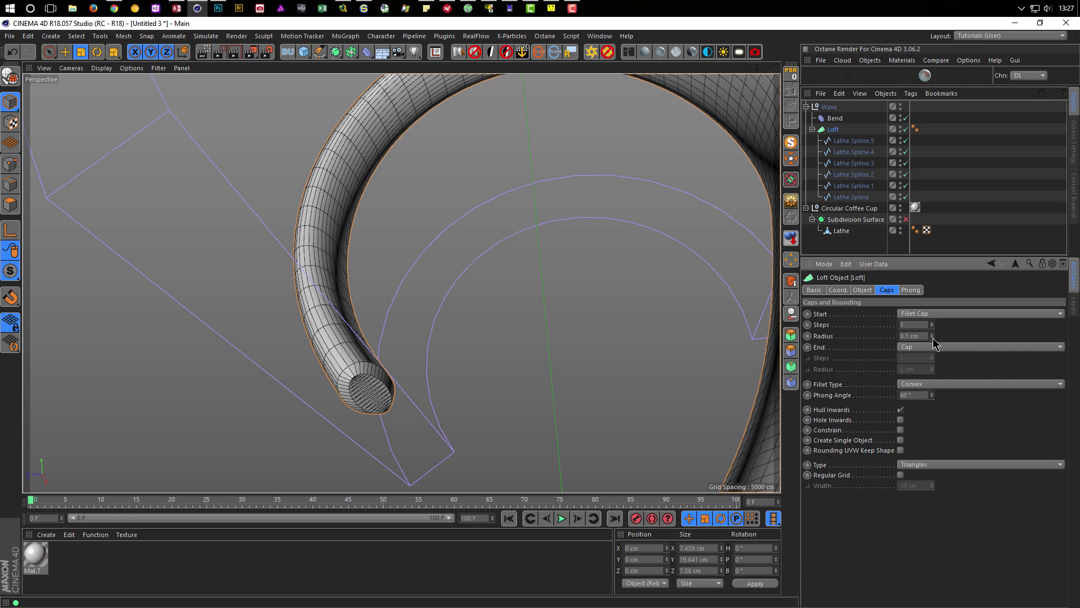
Set the fillet cap to 3 steps with Quadrangles polygon type
{"action": "mouse_move", "coordinate": [443, 380]}
{"action": "left_mouse_down", "text": "alt"}
{"action": "mouse_move", "coordinate": [316, 350]}
{"action": "mouse_move", "coordinate": [353, 323]}
{"action": "mouse_move", "coordinate": [304, 337]}
{"action": "left_mouse_up", "text": "alt"}
{"action": "left_click", "coordinate": [933, 323]}
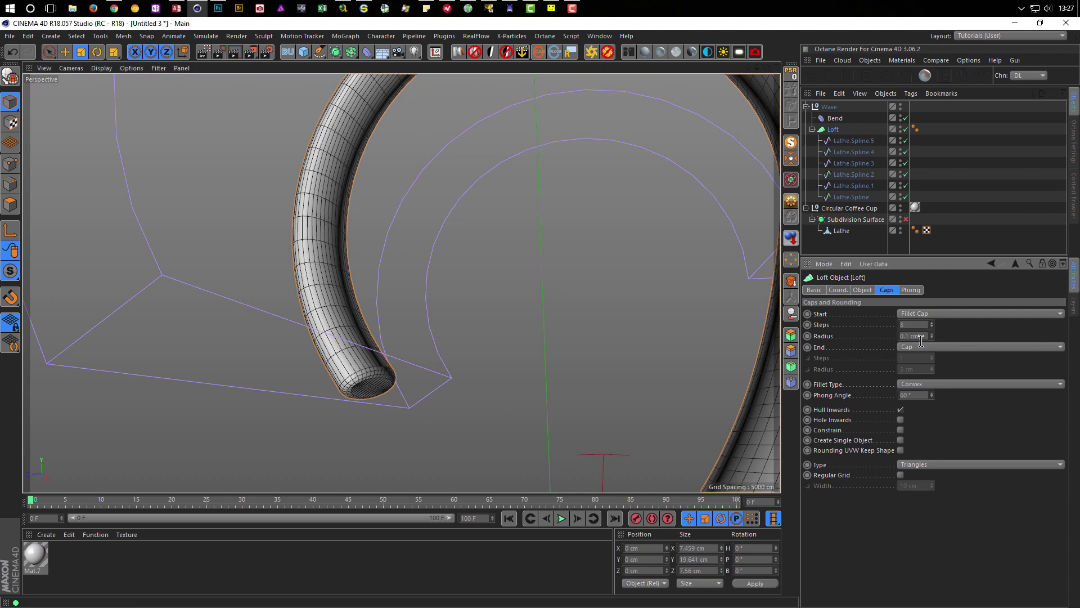
{"action": "left_click", "coordinate": [926, 467]}
{"action": "left_click", "coordinate": [925, 482]}
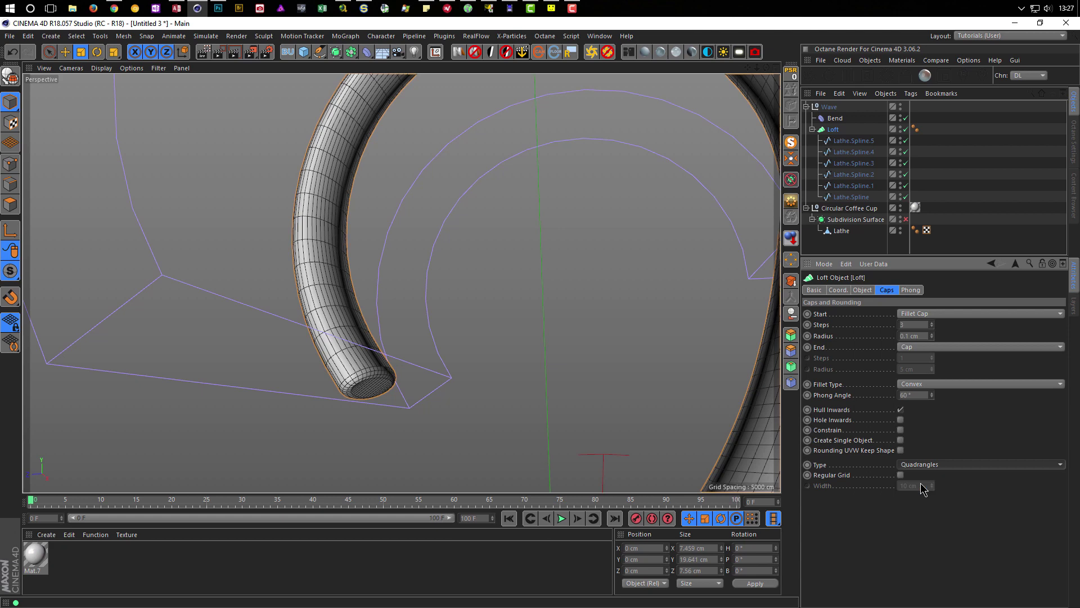
{"action": "mouse_move", "coordinate": [363, 361]}
{"action": "right_mouse_down", "text": "alt"}
{"action": "mouse_move", "coordinate": [373, 407]}
{"action": "mouse_move", "coordinate": [248, 290]}
{"action": "right_mouse_up", "text": "alt"}
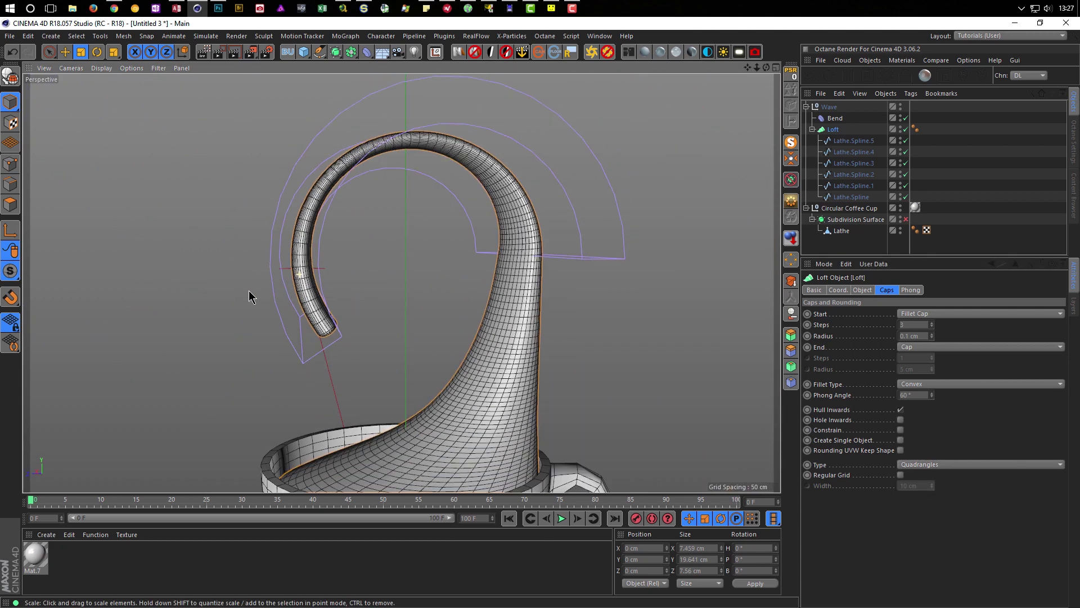
{"action": "mouse_move", "coordinate": [382, 365]}
{"action": "left_mouse_down", "text": "alt"}
{"action": "mouse_move", "coordinate": [477, 298]}
{"action": "mouse_move", "coordinate": [444, 317]}
{"action": "mouse_move", "coordinate": [465, 329]}
{"action": "mouse_move", "coordinate": [490, 311]}
{"action": "left_mouse_up", "text": "alt"}
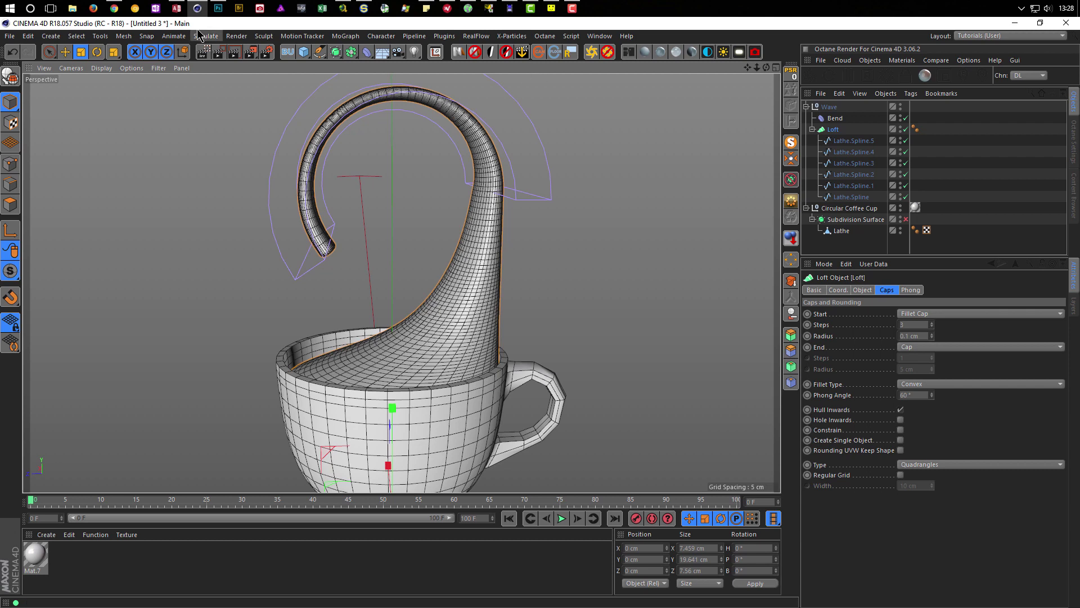
{"action": "left_click", "coordinate": [114, 8]}
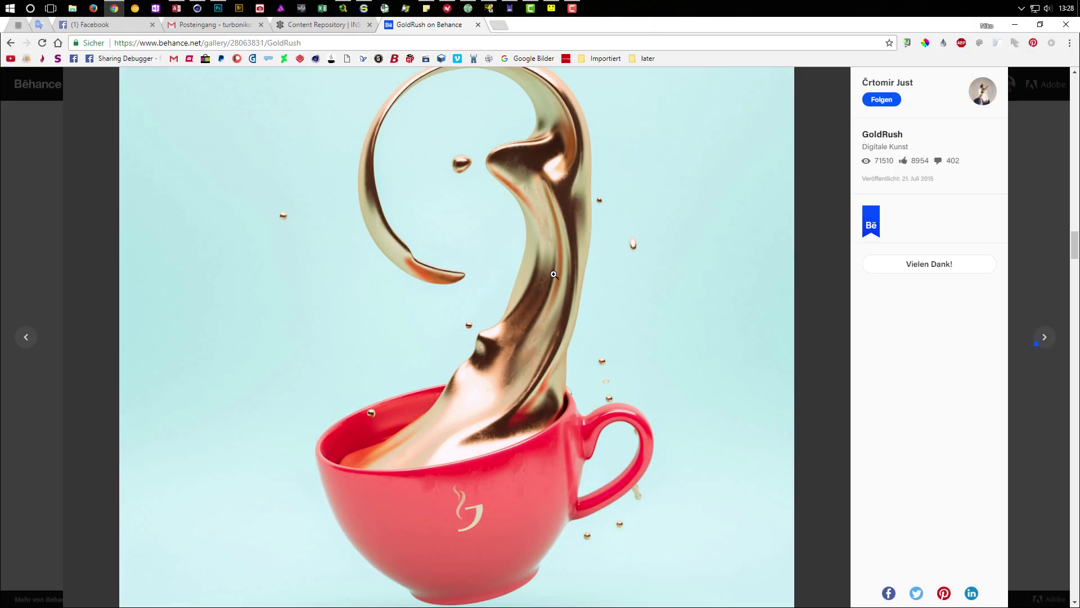
{"action": "key", "text": "ctrl+minus"}
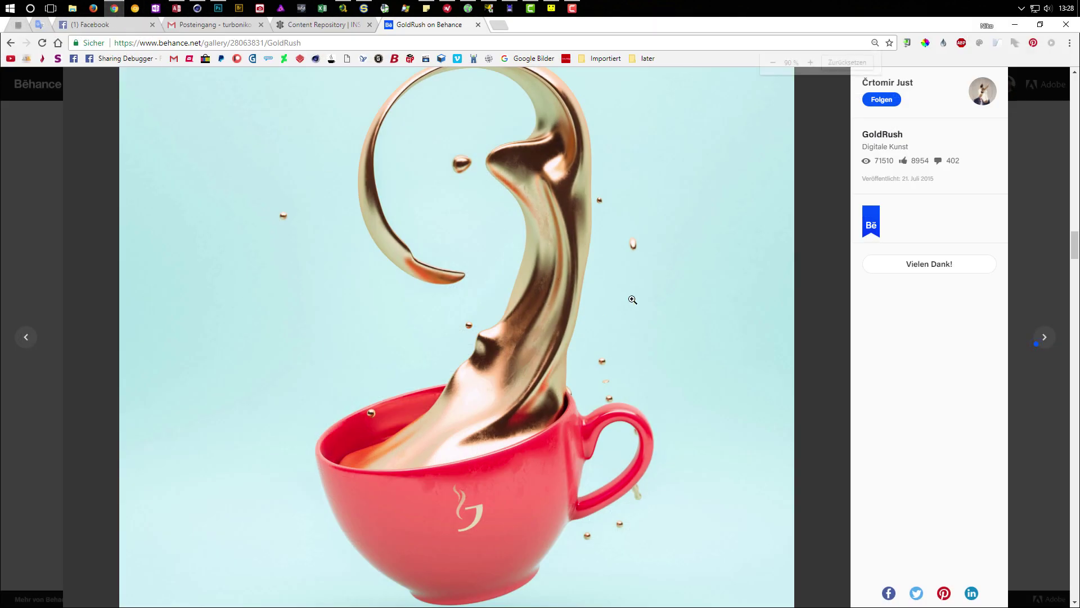
{"action": "key", "text": "ctrl+minus"}
{"action": "key", "text": "ctrl+minus"}
{"action": "key", "text": "ctrl+minus"}
{"action": "key", "text": "ctrl+minus"}
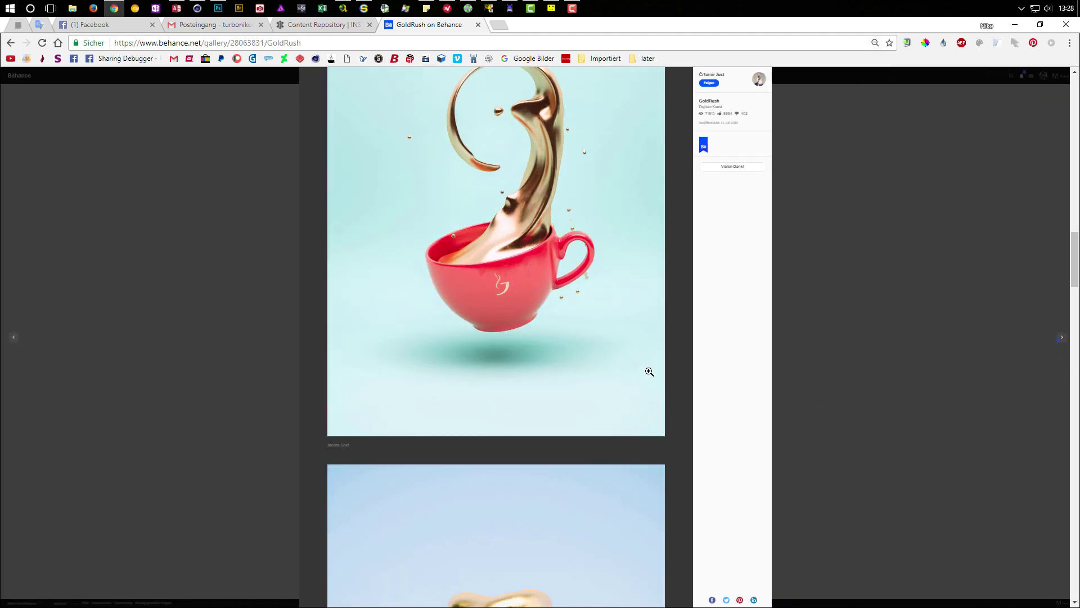
{"action": "scroll", "coordinate": [646, 369], "scroll_direction": "up", "scroll_amount": 5}
{"action": "scroll", "coordinate": [650, 370], "scroll_direction": "down", "scroll_amount": 2}
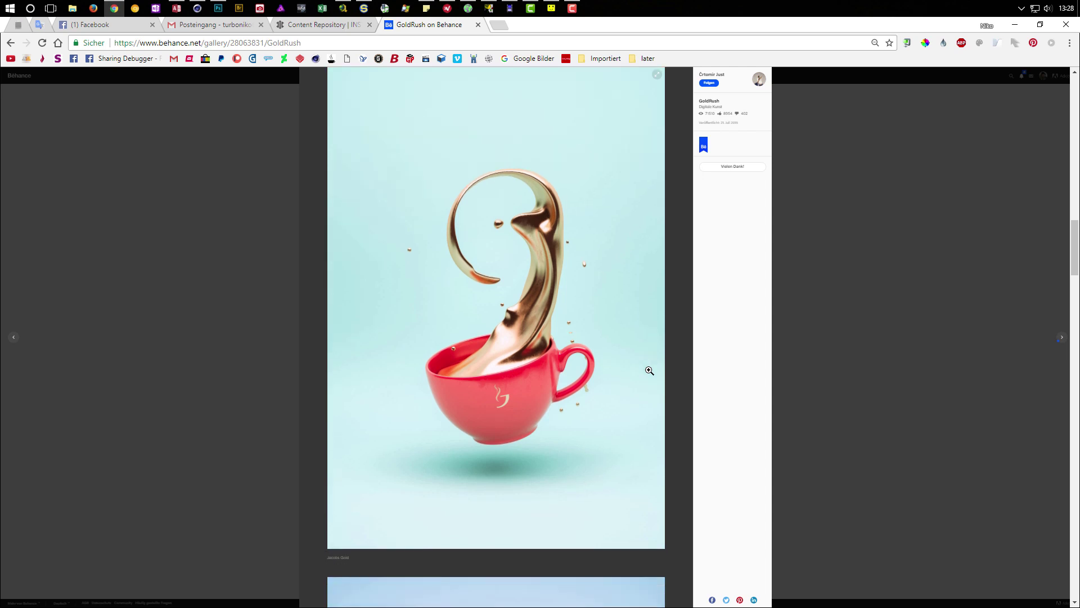
{"action": "left_click", "coordinate": [198, 9]}
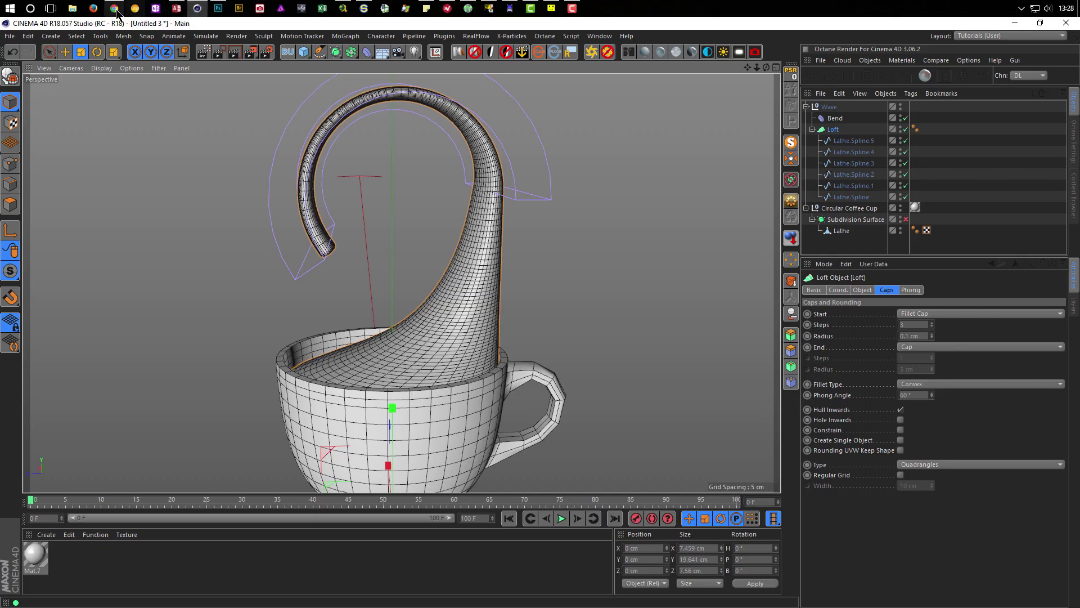
{"action": "left_click", "coordinate": [115, 9]}
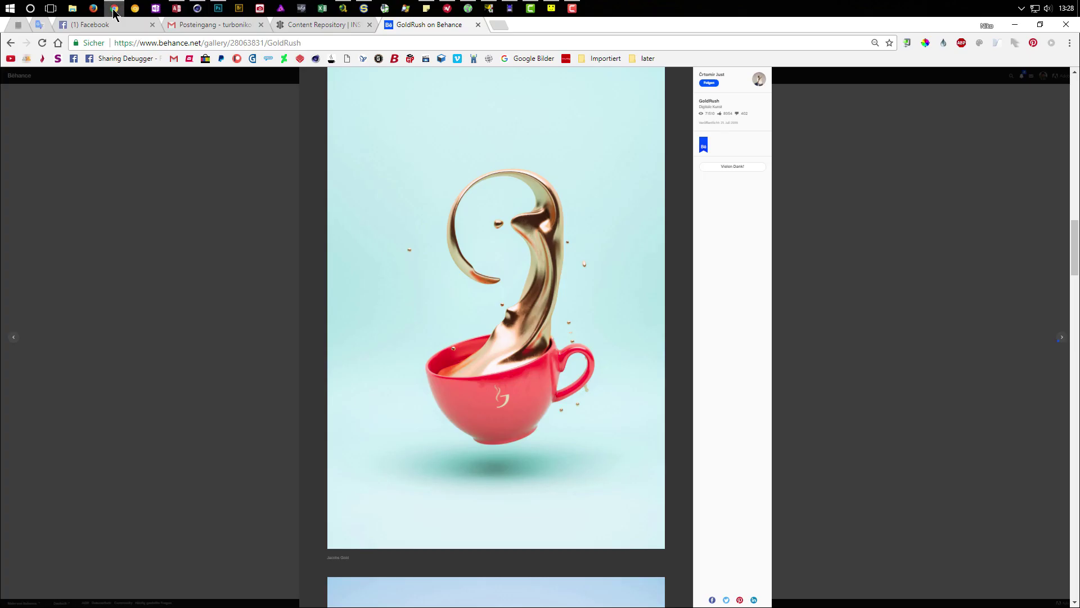
{"action": "left_click", "coordinate": [198, 9]}
{"action": "mouse_move", "coordinate": [535, 405]}
{"action": "left_mouse_down", "text": "alt"}
{"action": "mouse_move", "coordinate": [478, 420]}
{"action": "mouse_move", "coordinate": [467, 452]}
{"action": "mouse_move", "coordinate": [492, 438]}
{"action": "left_mouse_up", "text": "alt"}
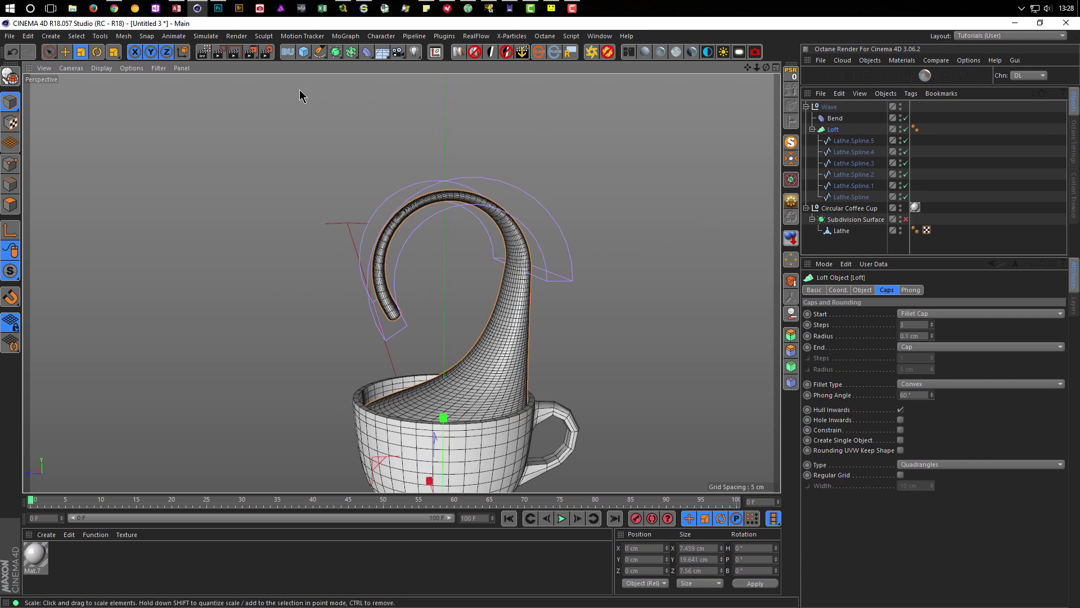
Add a Backup null holding a hidden copy of the Wave group
{"action": "left_click", "coordinate": [289, 55]}
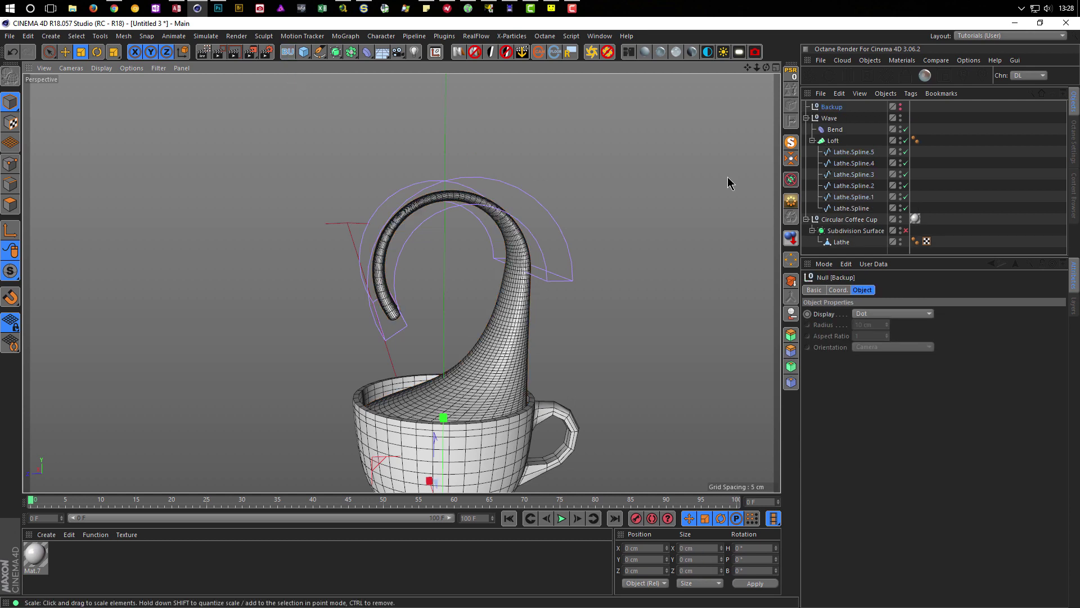
{"action": "left_click", "coordinate": [832, 142]}
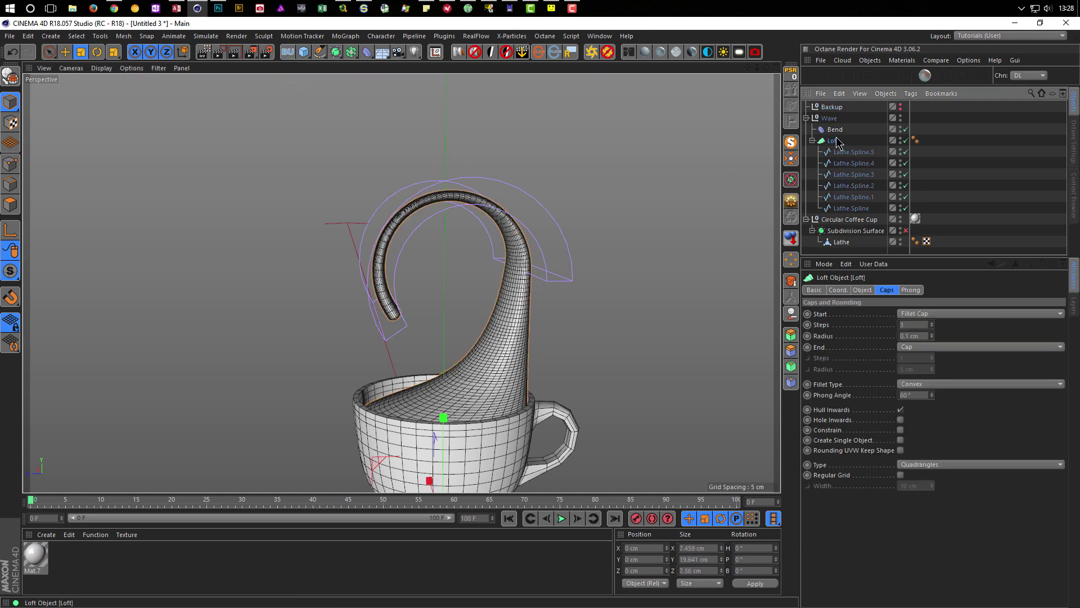
{"action": "left_click", "coordinate": [835, 121]}
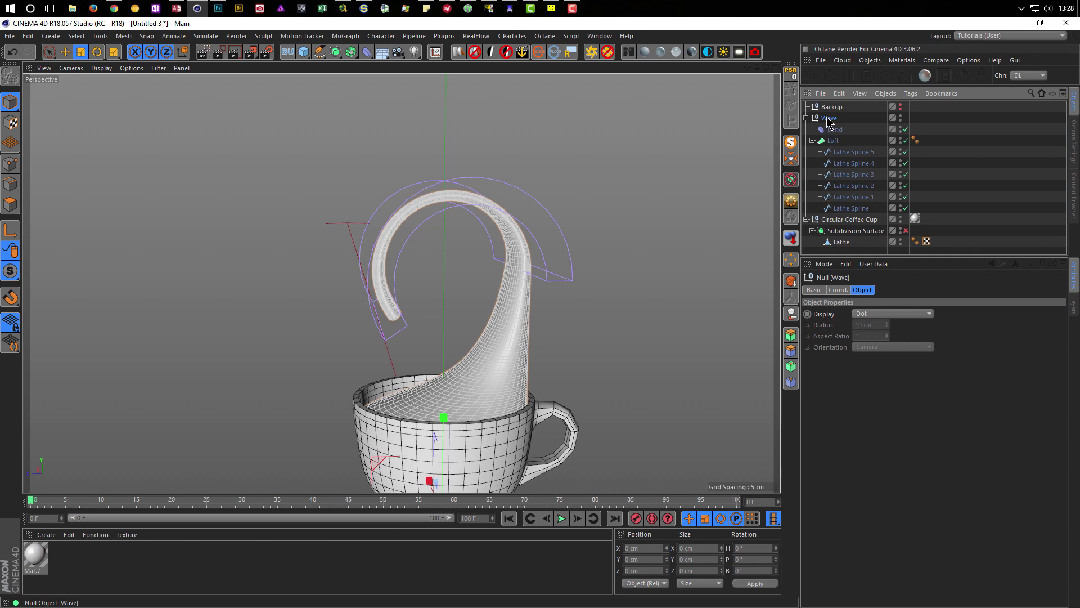
{"action": "left_click_drag", "start_coordinate": [828, 106], "coordinate": [829, 107], "text": "ctrl"}
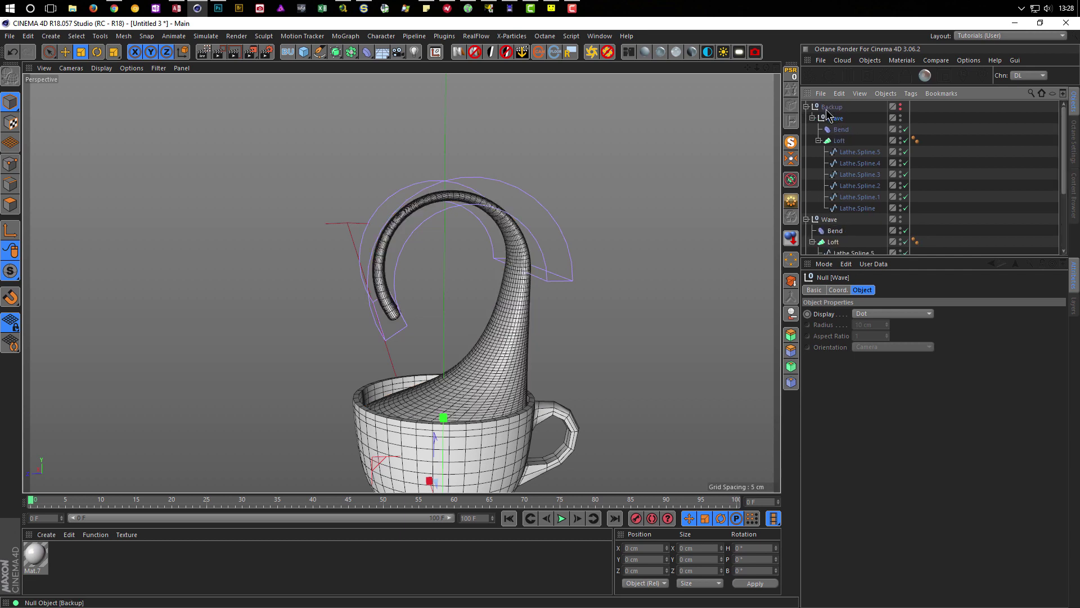
{"action": "left_click", "coordinate": [900, 116]}
{"action": "left_click", "coordinate": [806, 106]}
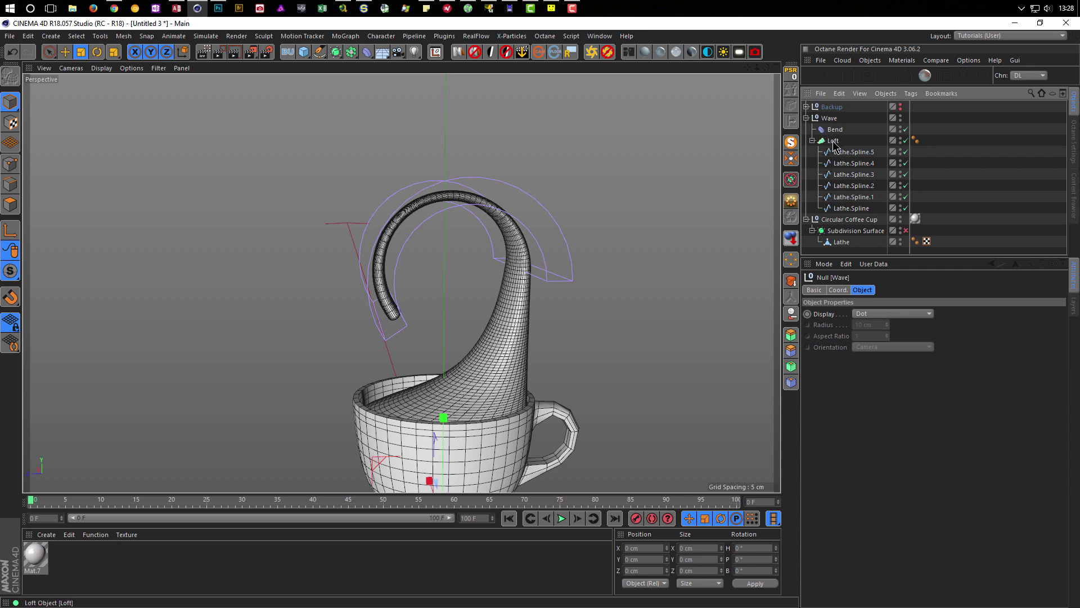
{"action": "left_click", "coordinate": [833, 141]}
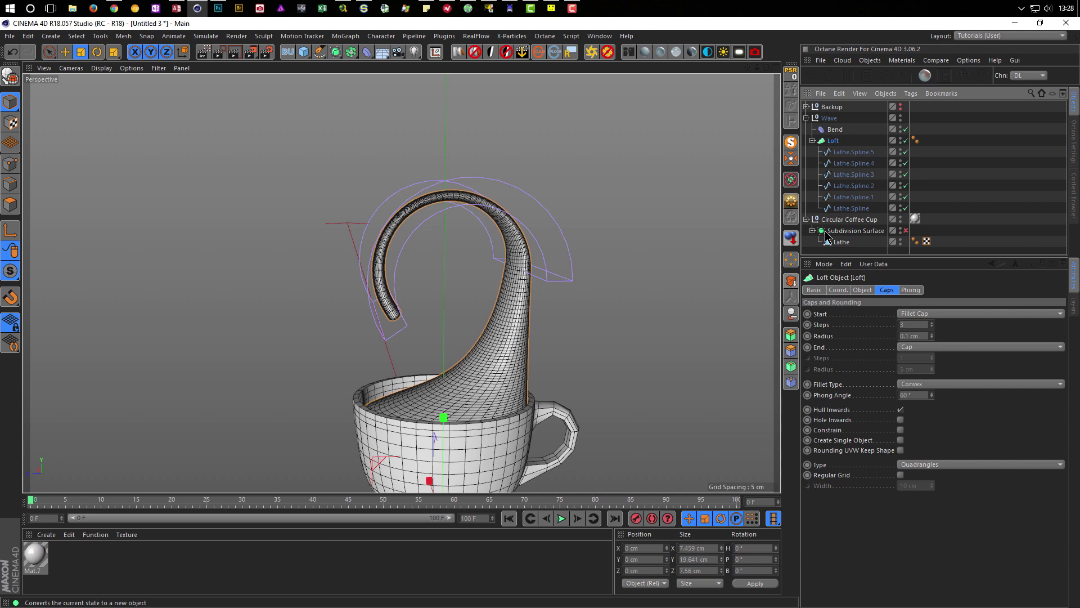
Bake the loft to an object, delete the original, and merge the loft and its caps into one mesh
{"action": "left_click", "coordinate": [792, 283]}
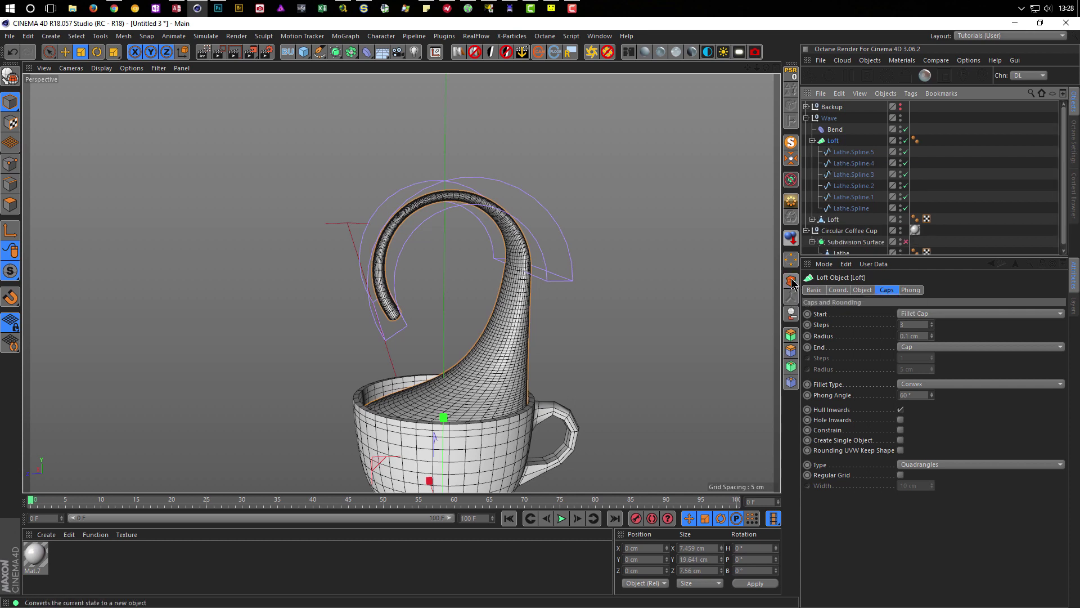
{"action": "key", "text": "Delete"}
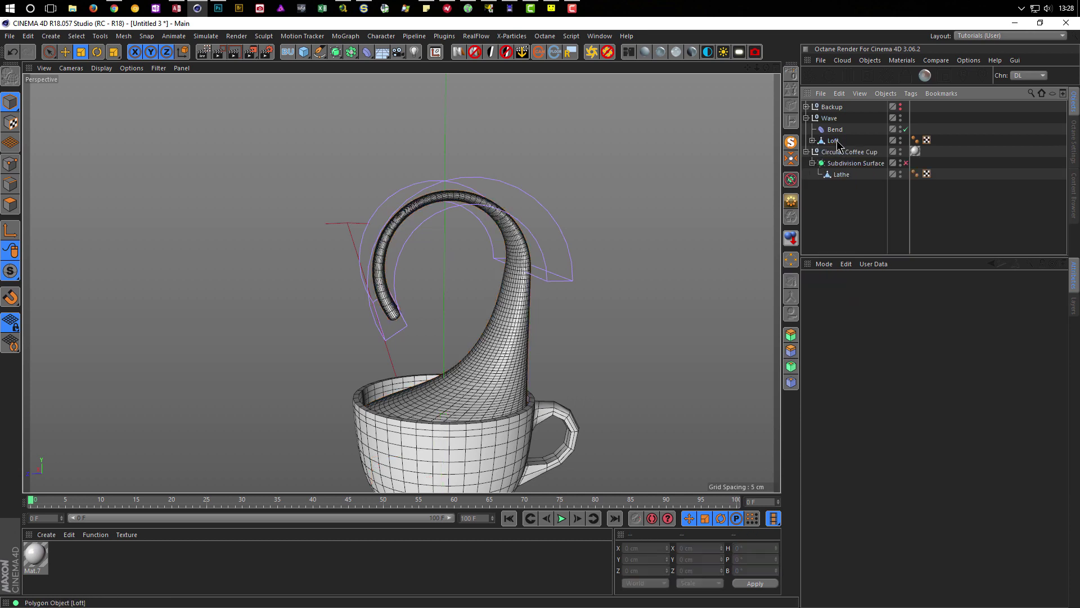
{"action": "left_click", "coordinate": [813, 141]}
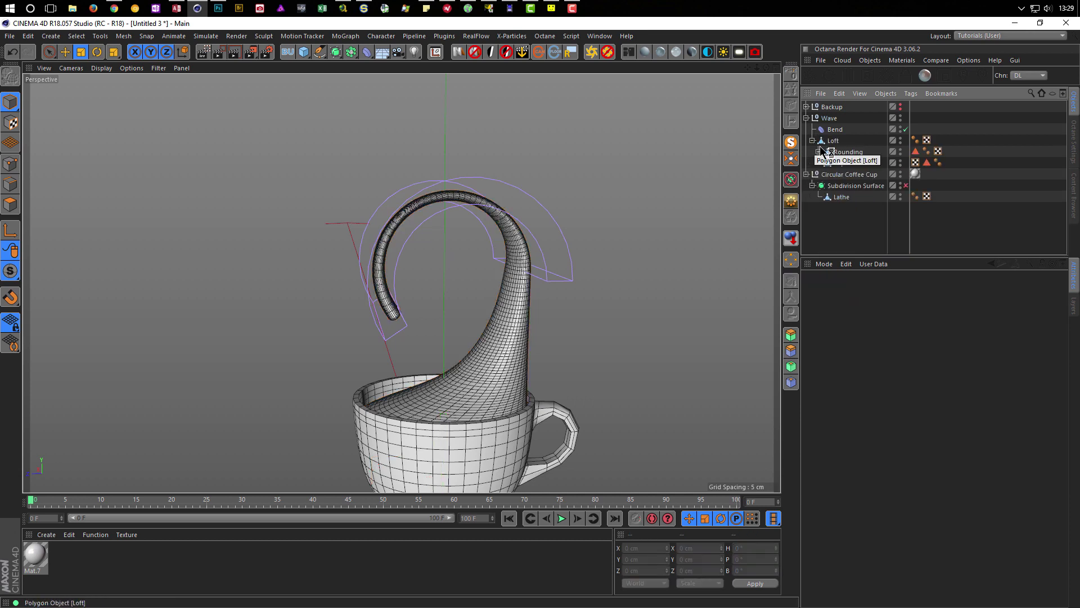
{"action": "left_click", "coordinate": [819, 152]}
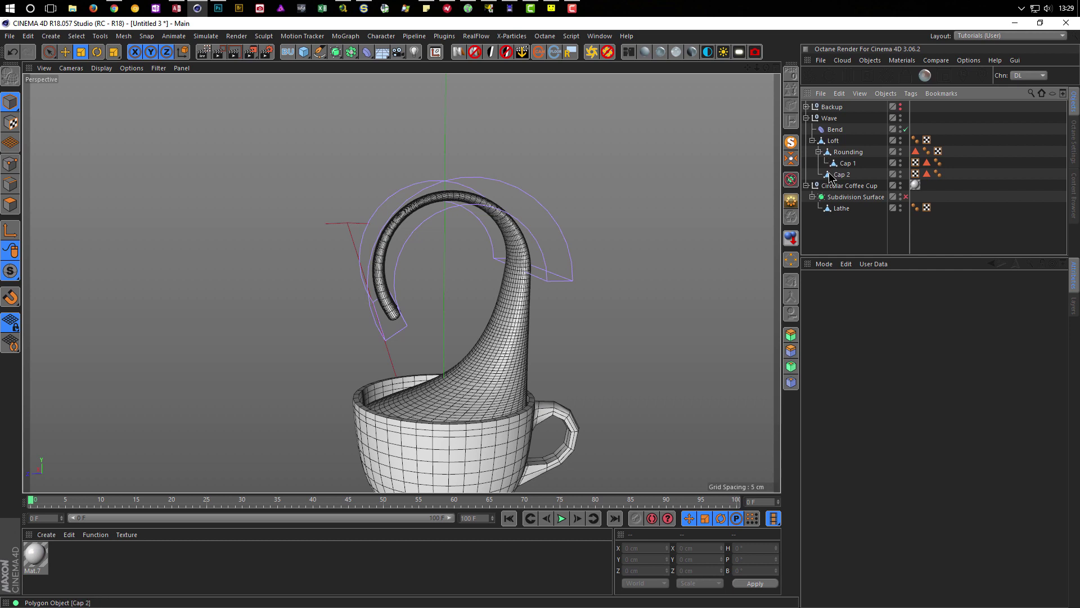
{"action": "left_click", "coordinate": [835, 141]}
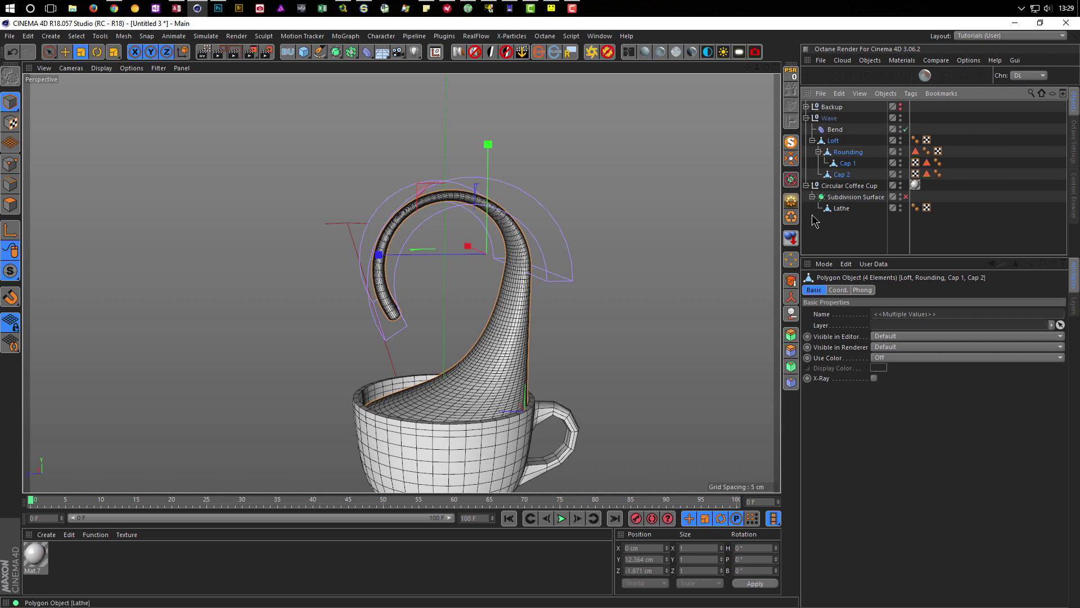
{"action": "left_click", "coordinate": [791, 300]}
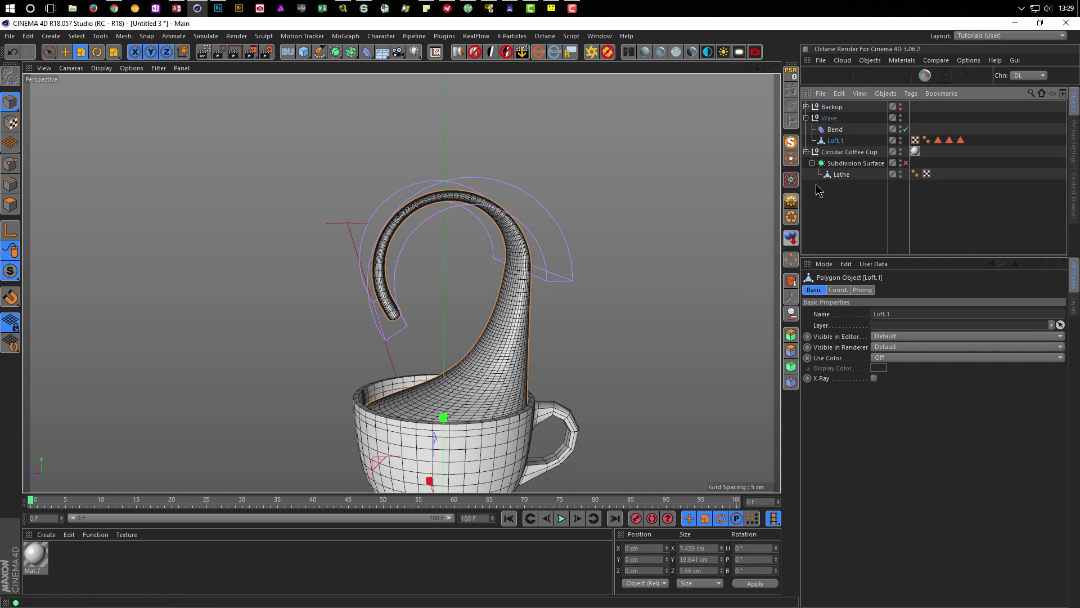
{"action": "left_click", "coordinate": [10, 164]}
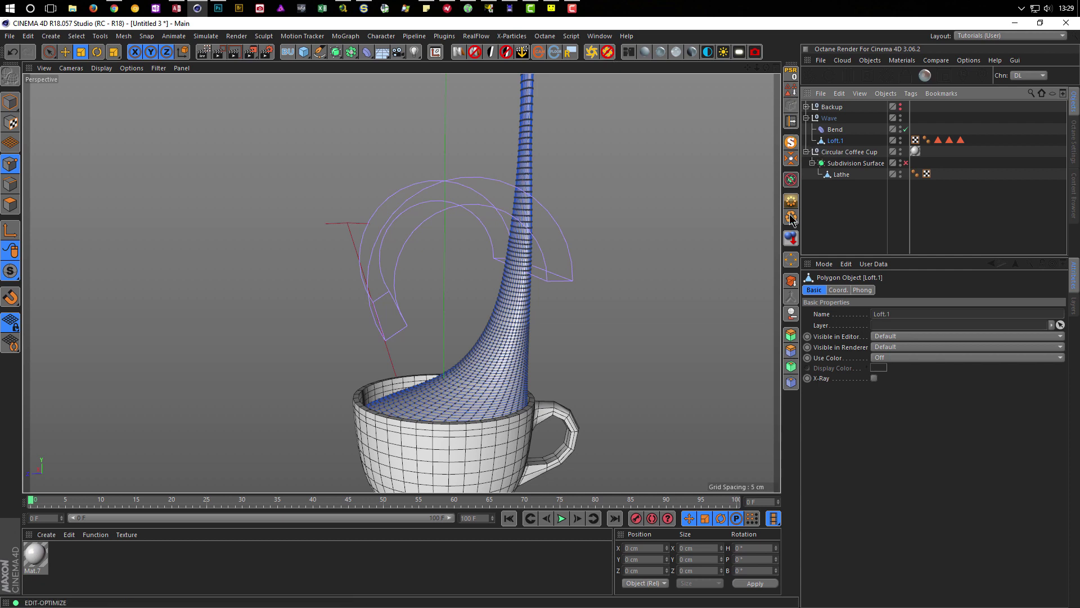
{"action": "left_click", "coordinate": [10, 101]}
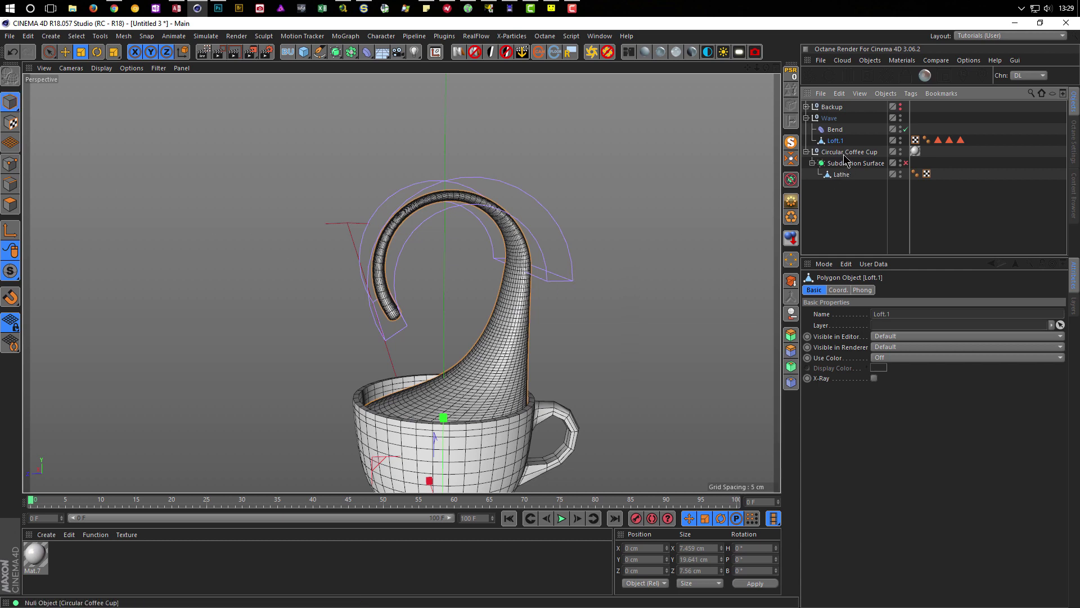
Bake the bent loft to editable Loft.1, delete the original Loft and Bend, and enter Point mode
{"action": "left_click", "coordinate": [833, 129]}
{"action": "left_click_drag", "start_coordinate": [835, 133], "coordinate": [841, 141]}
{"action": "left_click", "coordinate": [835, 129]}
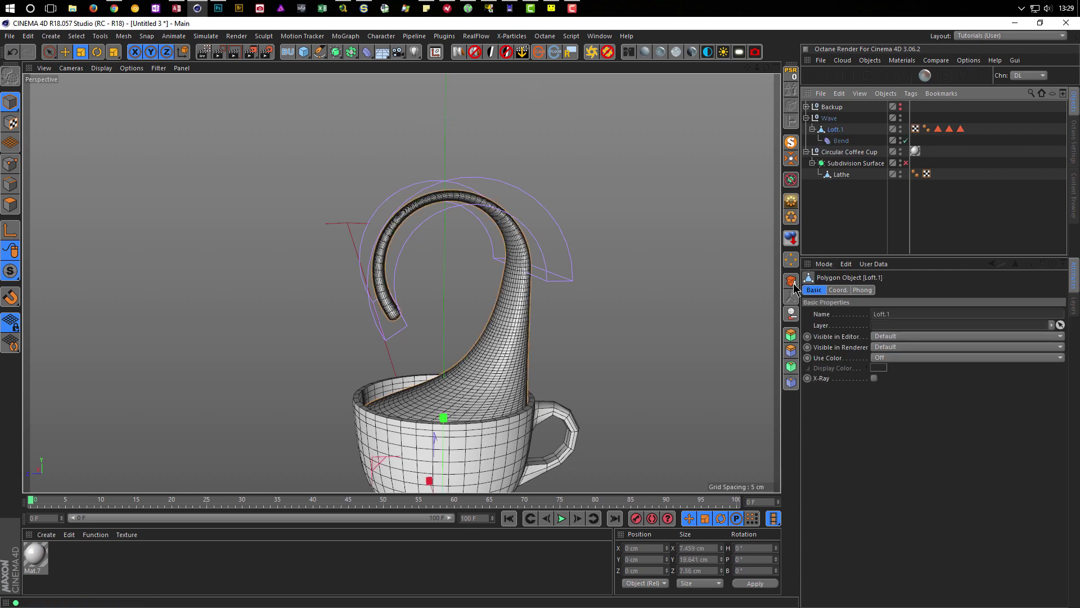
{"action": "left_click", "coordinate": [791, 283]}
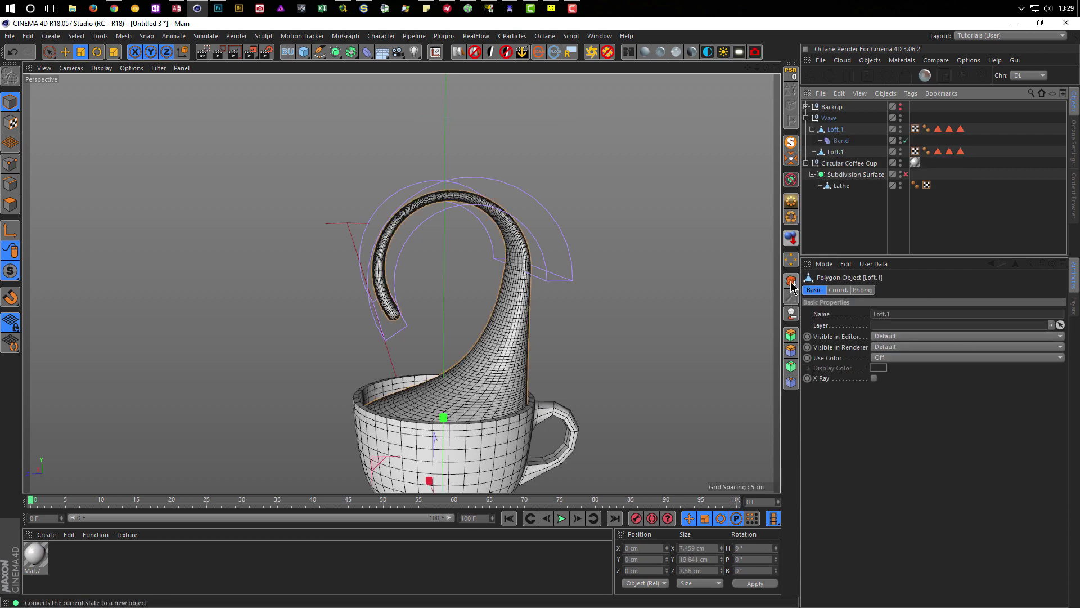
{"action": "left_click", "coordinate": [835, 130]}
{"action": "key", "text": "Delete"}
{"action": "left_click", "coordinate": [835, 129]}
{"action": "mouse_move", "coordinate": [654, 273]}
{"action": "left_mouse_down", "text": "alt"}
{"action": "mouse_move", "coordinate": [523, 339]}
{"action": "mouse_move", "coordinate": [532, 325]}
{"action": "mouse_move", "coordinate": [479, 324]}
{"action": "mouse_move", "coordinate": [481, 353]}
{"action": "mouse_move", "coordinate": [455, 343]}
{"action": "left_mouse_up", "text": "alt"}
{"action": "left_click", "coordinate": [10, 163]}
Activate the Magnet tool with M, I and shrink its radius of influence
{"action": "key", "text": "m"}
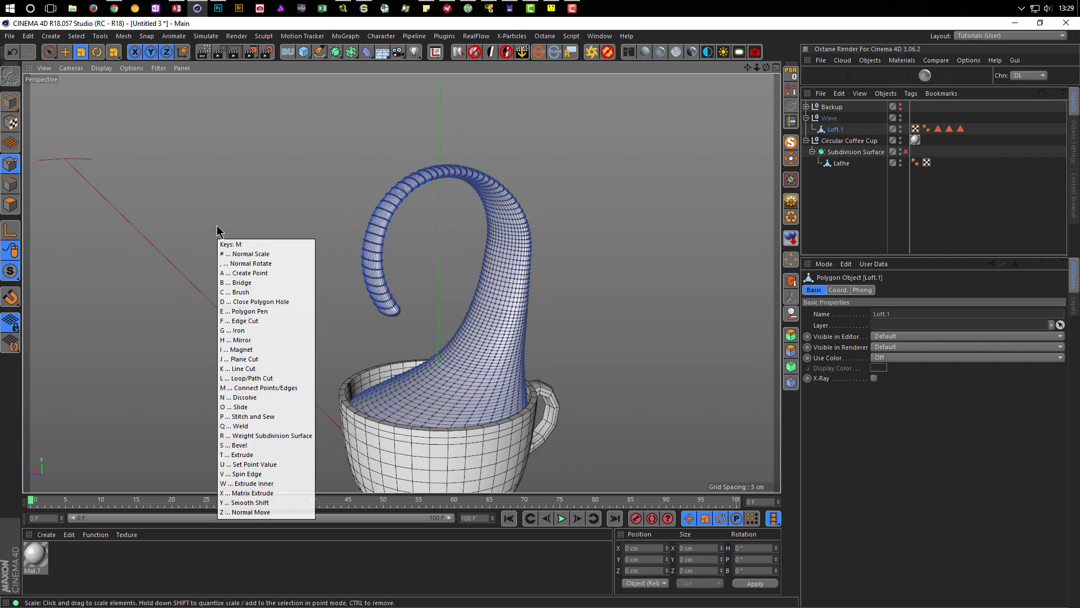
{"action": "key", "text": "i"}
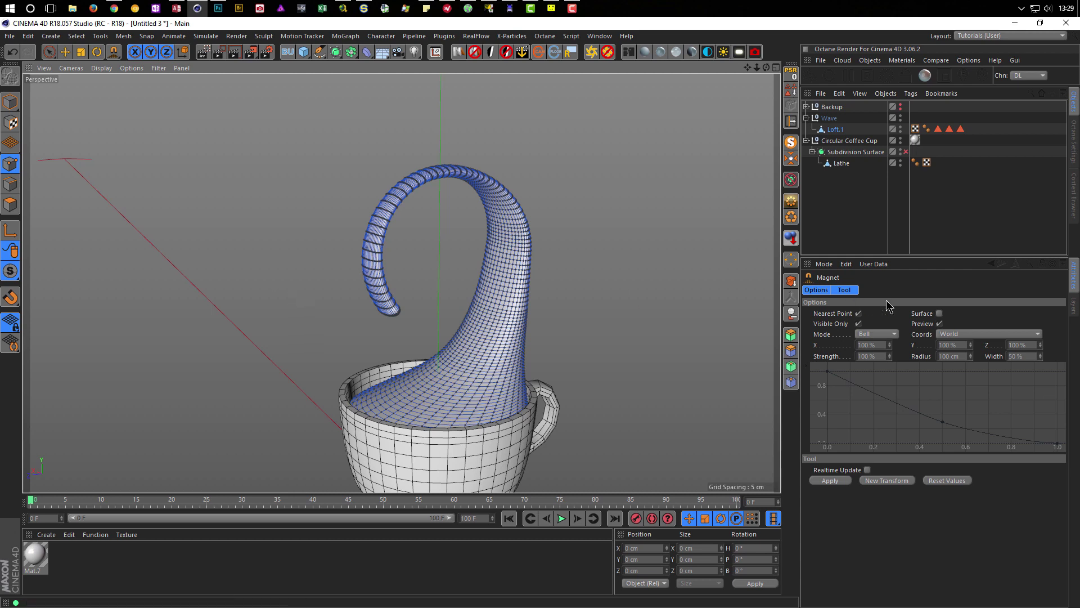
{"action": "middle_click_drag", "start_coordinate": [622, 297], "coordinate": [575, 286]}
{"action": "mouse_move", "coordinate": [125, 292]}
{"action": "middle_mouse_down"}
{"action": "mouse_move", "coordinate": [658, 313]}
{"action": "mouse_move", "coordinate": [487, 303]}
{"action": "middle_mouse_up"}
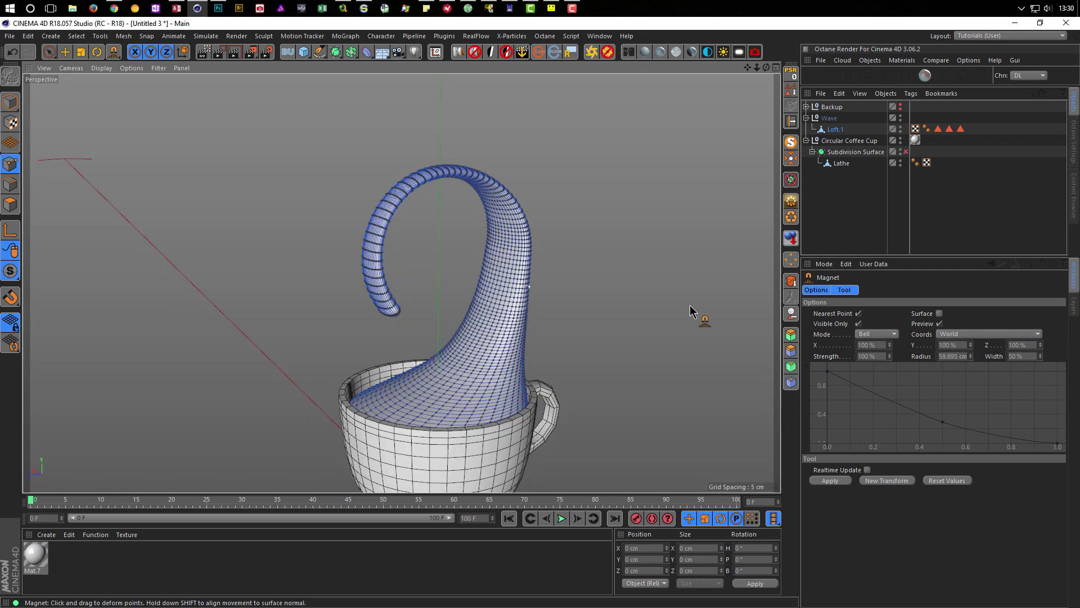
{"action": "middle_click_drag", "start_coordinate": [698, 315], "coordinate": [498, 296]}
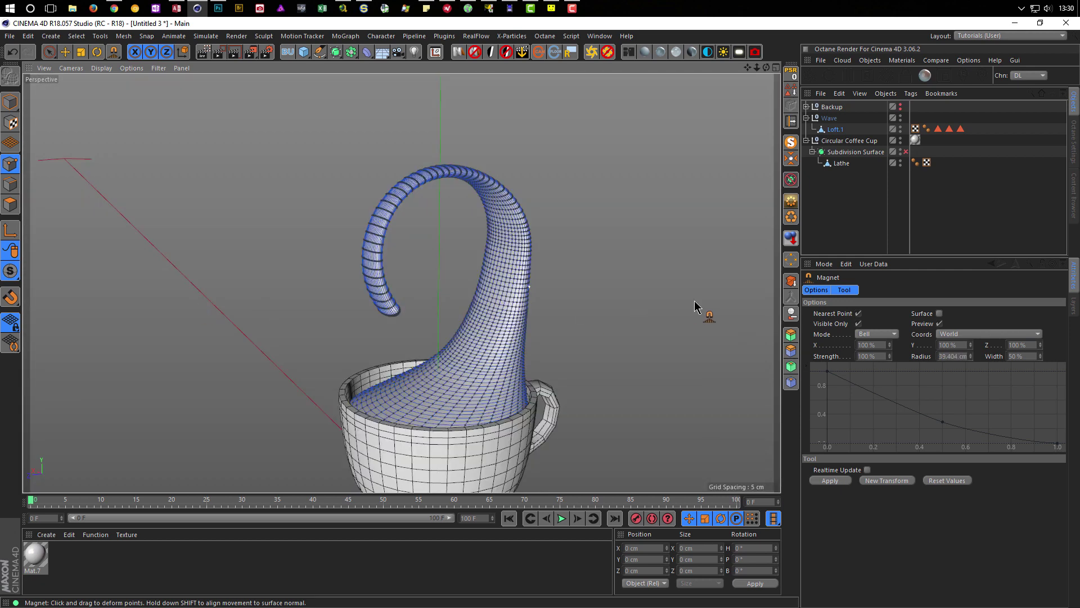
{"action": "middle_click_drag", "start_coordinate": [706, 309], "coordinate": [128, 319]}
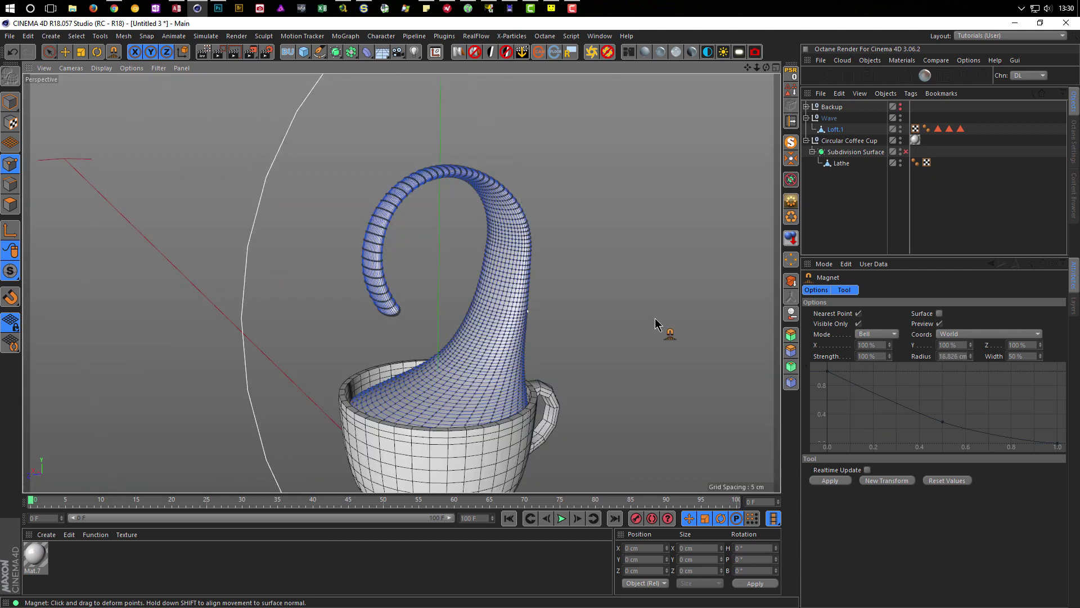
{"action": "middle_click_drag", "start_coordinate": [656, 318], "coordinate": [287, 327]}
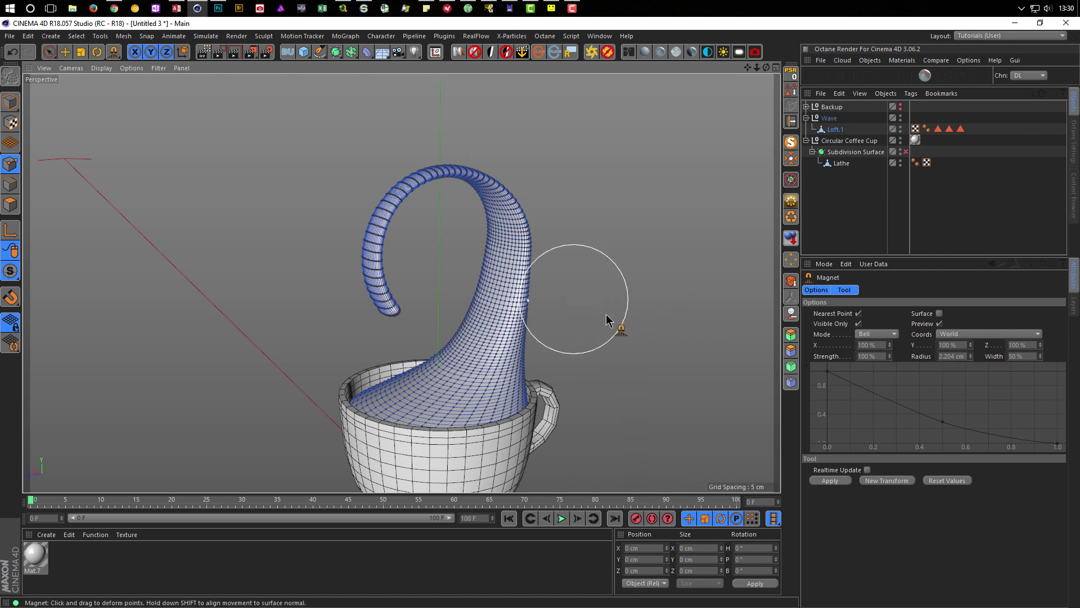
{"action": "left_click_drag", "start_coordinate": [478, 325], "coordinate": [515, 318], "text": "alt"}
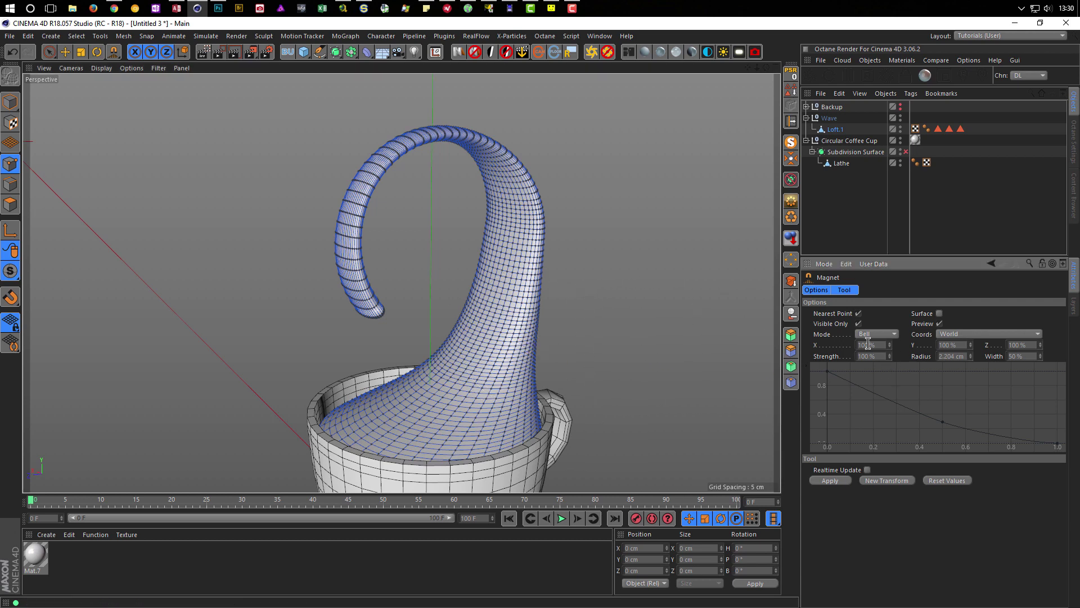
Set Magnet X and Y movement to 0 %, try a neck bulge, then undo it
{"action": "type", "text": "0"}
{"action": "key", "text": "Tab"}
{"action": "type", "text": "0"}
{"action": "key", "text": "Return"}
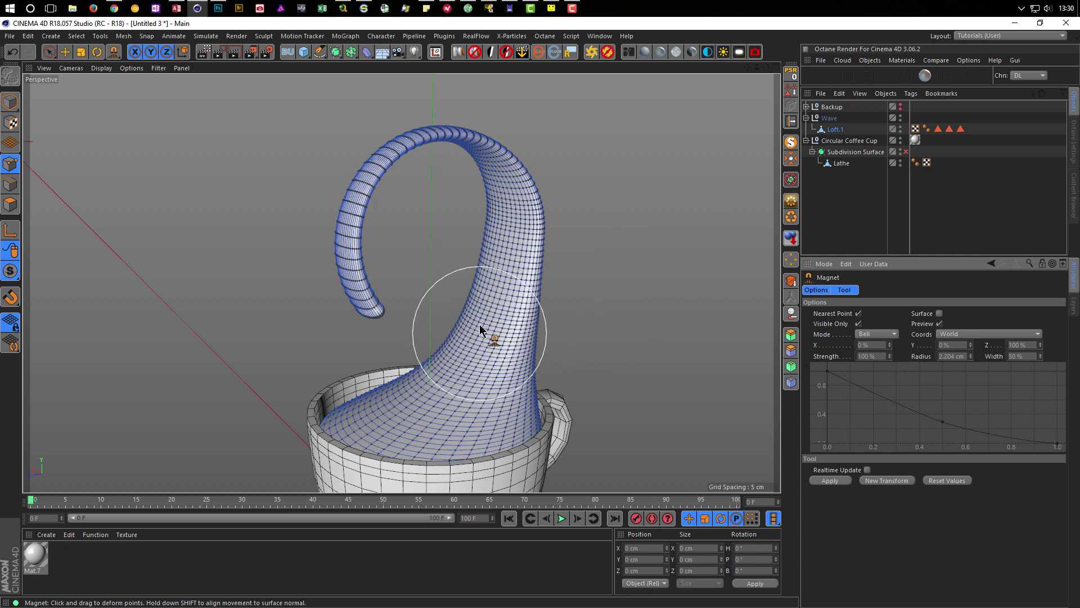
{"action": "mouse_move", "coordinate": [445, 317]}
{"action": "left_mouse_down"}
{"action": "mouse_move", "coordinate": [423, 320]}
{"action": "mouse_move", "coordinate": [623, 345]}
{"action": "mouse_move", "coordinate": [458, 322]}
{"action": "mouse_move", "coordinate": [394, 325]}
{"action": "mouse_move", "coordinate": [518, 313]}
{"action": "mouse_move", "coordinate": [517, 329]}
{"action": "mouse_move", "coordinate": [465, 316]}
{"action": "left_mouse_up"}
{"action": "key", "text": "ctrl+z"}
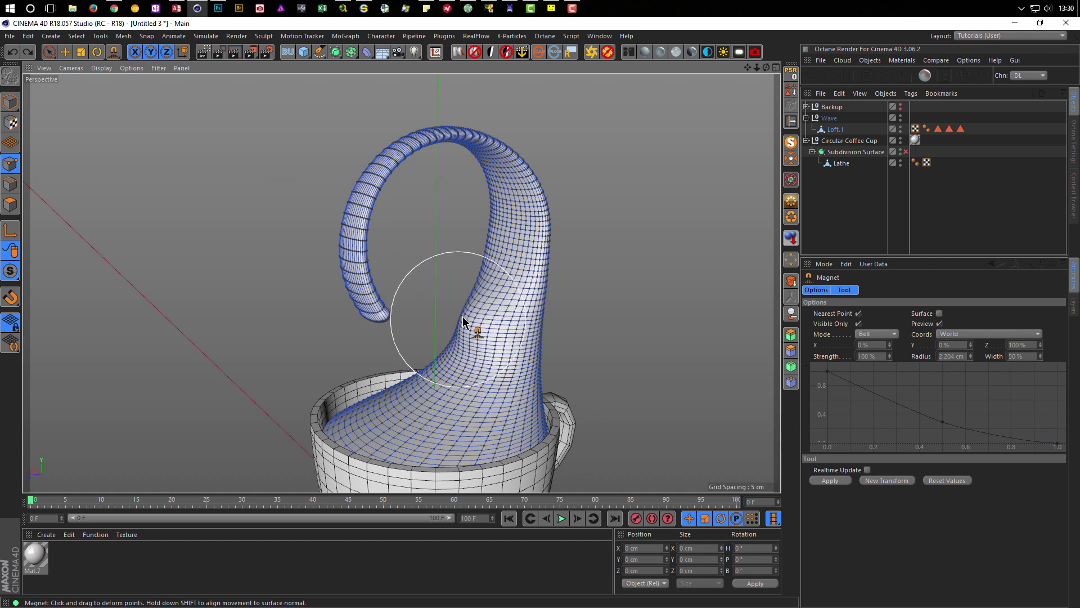
Resize the magnet to about 1.2 cm and pull a small bump out of the spout's side
{"action": "middle_click_drag", "start_coordinate": [502, 262], "coordinate": [456, 264]}
{"action": "middle_click_drag", "start_coordinate": [510, 245], "coordinate": [540, 248]}
{"action": "mouse_move", "coordinate": [487, 253]}
{"action": "left_mouse_down"}
{"action": "mouse_move", "coordinate": [471, 266]}
{"action": "mouse_move", "coordinate": [557, 257]}
{"action": "left_mouse_up"}
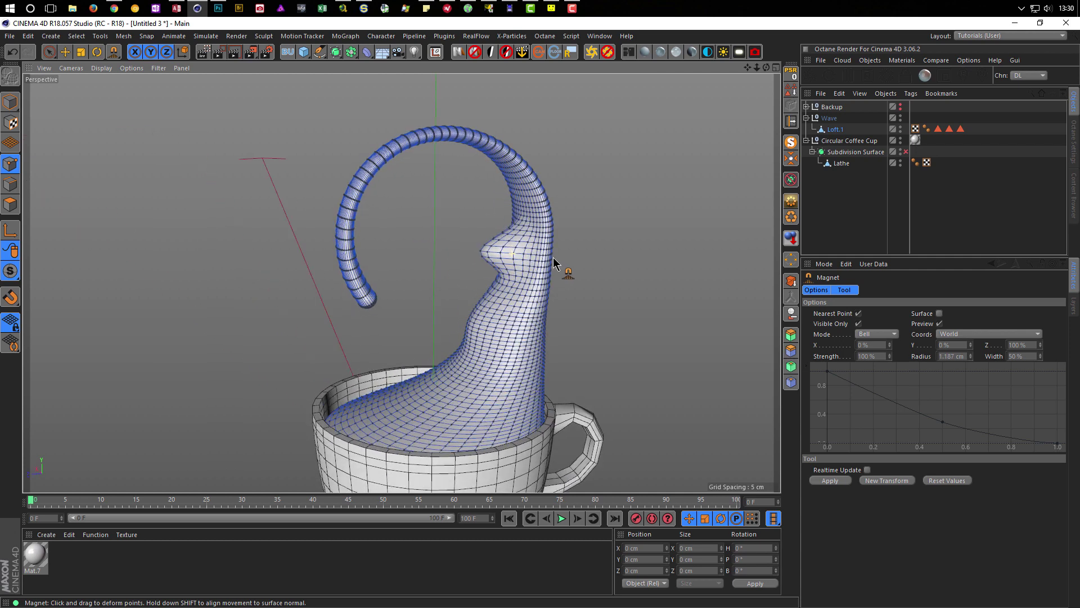
{"action": "mouse_move", "coordinate": [524, 225]}
{"action": "left_mouse_down", "text": "alt"}
{"action": "mouse_move", "coordinate": [495, 217]}
{"action": "mouse_move", "coordinate": [475, 232]}
{"action": "left_mouse_up", "text": "alt"}
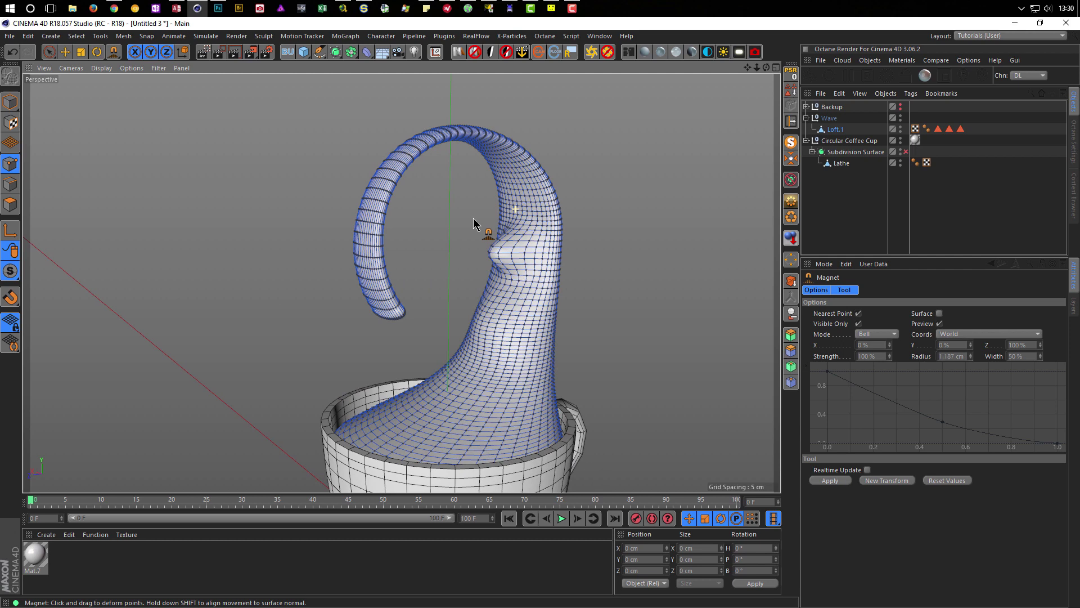
Keep the Bell falloff and set Magnet X and Y movement to 50 %
{"action": "left_click", "coordinate": [874, 336]}
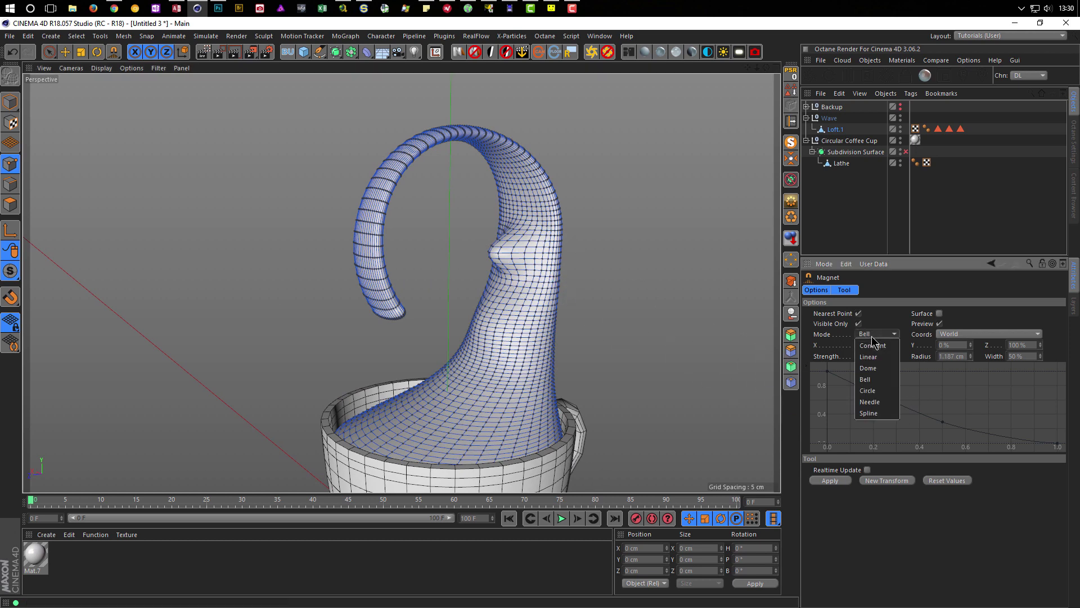
{"action": "left_click", "coordinate": [873, 335]}
{"action": "left_click", "coordinate": [872, 344]}
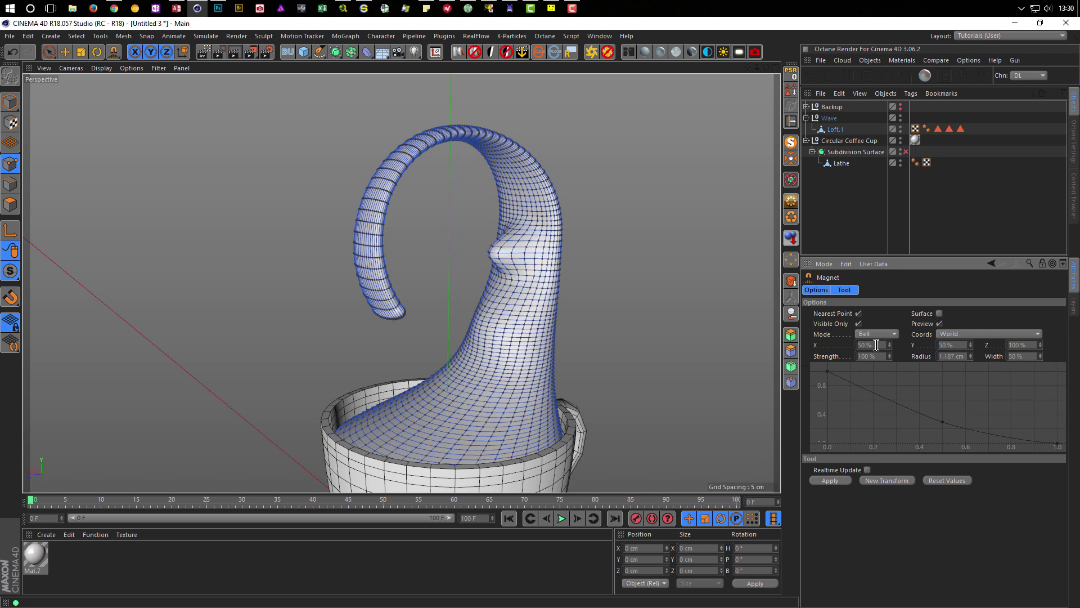
{"action": "scroll", "coordinate": [495, 243], "scroll_direction": "up", "scroll_amount": 3}
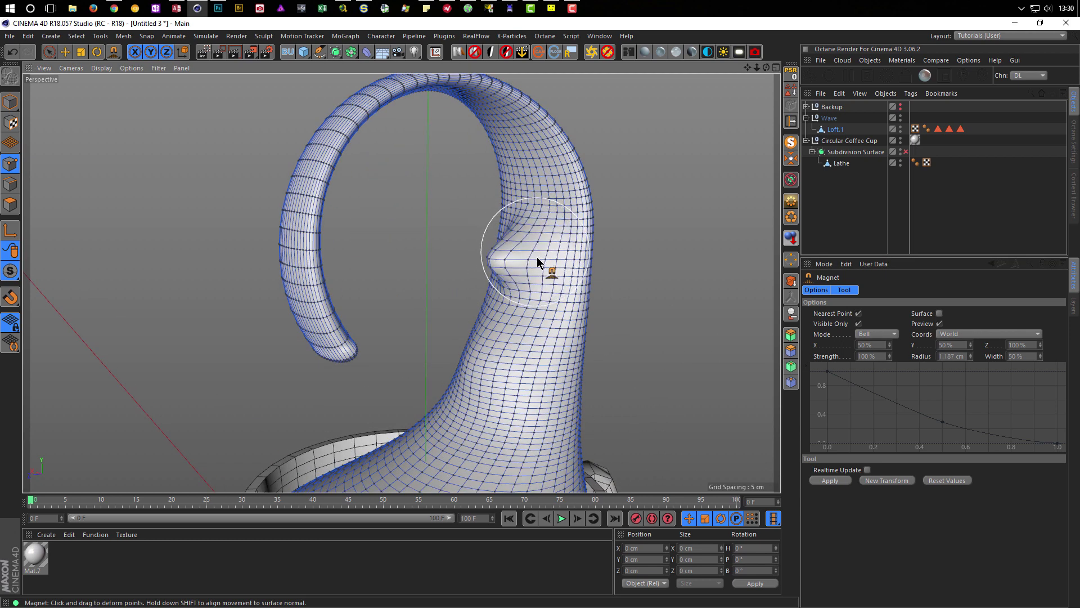
Orbit around the splash and dent its left contour inward above the cup
{"action": "left_click_drag", "start_coordinate": [537, 256], "coordinate": [408, 287], "text": "alt"}
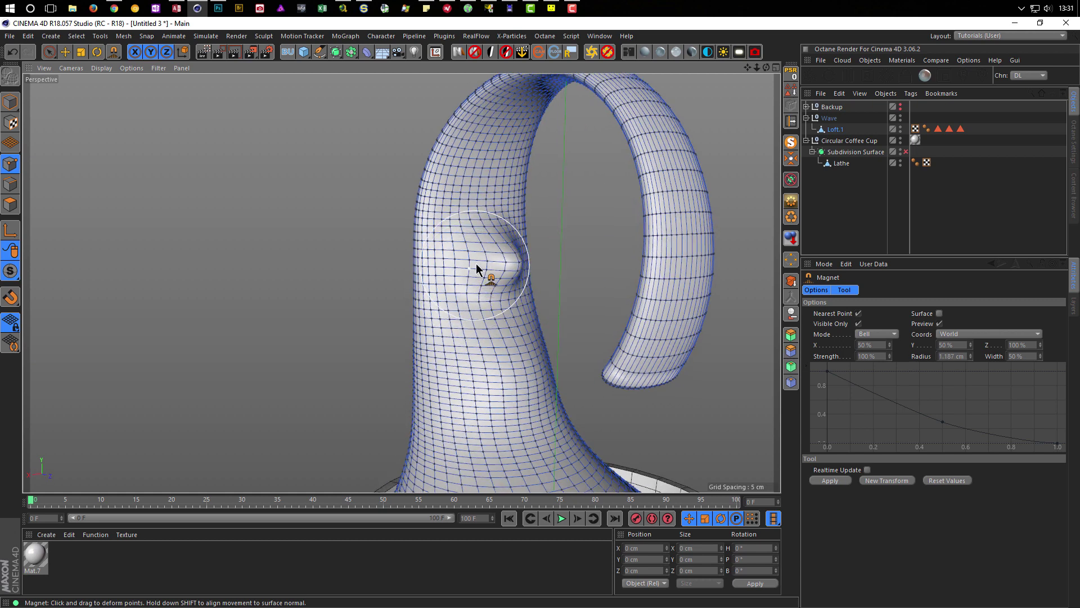
{"action": "mouse_move", "coordinate": [464, 272]}
{"action": "left_mouse_down", "text": "alt"}
{"action": "mouse_move", "coordinate": [697, 277]}
{"action": "mouse_move", "coordinate": [526, 362]}
{"action": "mouse_move", "coordinate": [516, 309]}
{"action": "mouse_move", "coordinate": [501, 321]}
{"action": "mouse_move", "coordinate": [499, 355]}
{"action": "left_mouse_up", "text": "alt"}
{"action": "scroll", "coordinate": [511, 321], "scroll_direction": "up", "scroll_amount": 3}
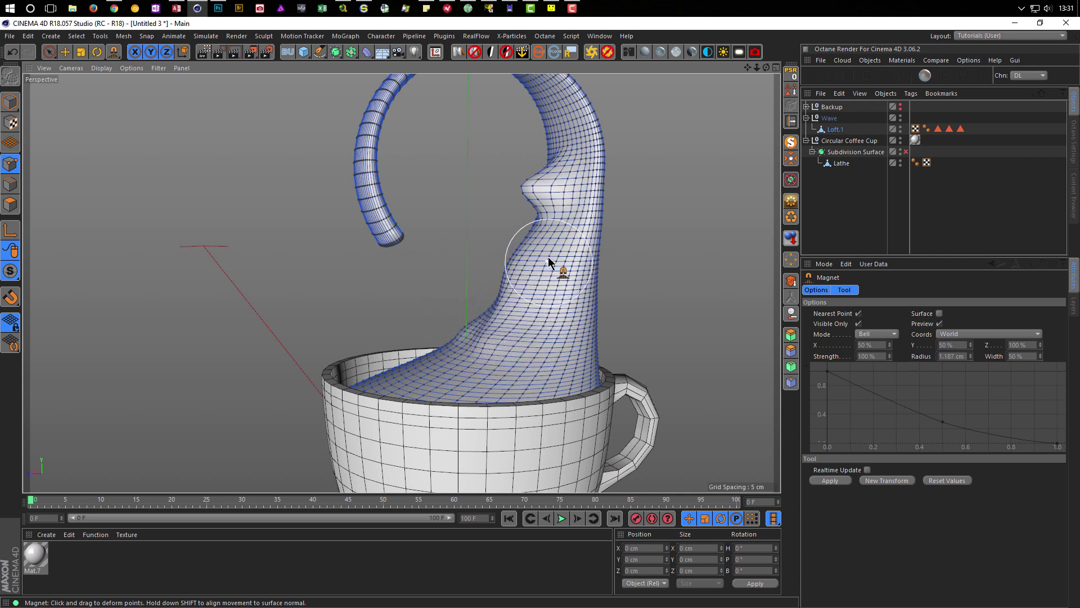
{"action": "mouse_move", "coordinate": [543, 206]}
{"action": "left_mouse_down", "text": "alt"}
{"action": "mouse_move", "coordinate": [523, 281]}
{"action": "mouse_move", "coordinate": [545, 248]}
{"action": "mouse_move", "coordinate": [531, 232]}
{"action": "left_mouse_up", "text": "alt"}
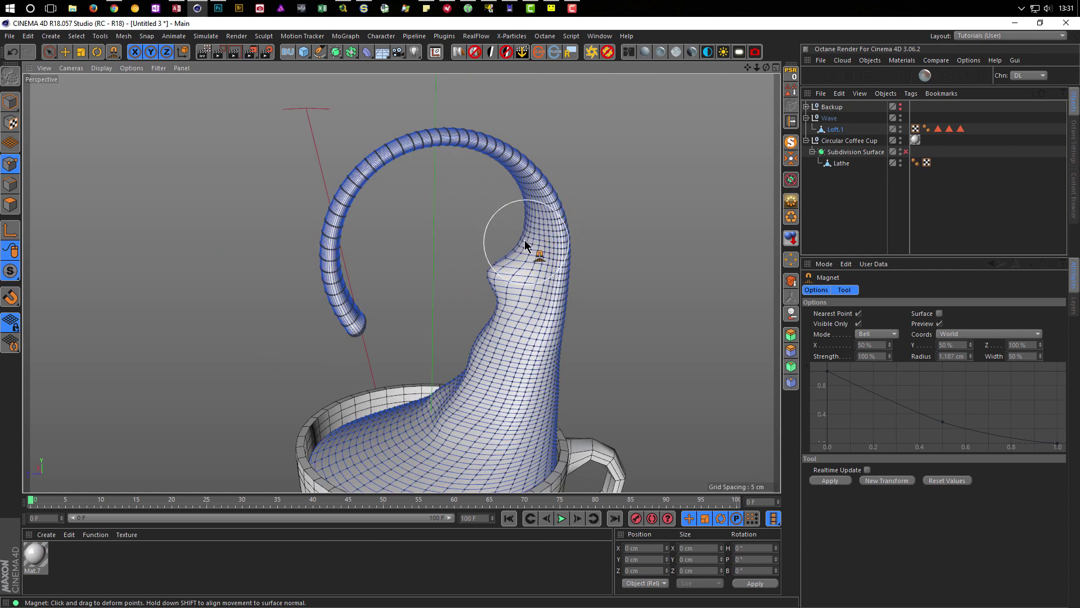
{"action": "mouse_move", "coordinate": [504, 316]}
{"action": "left_mouse_down", "text": "alt"}
{"action": "mouse_move", "coordinate": [485, 390]}
{"action": "mouse_move", "coordinate": [495, 410]}
{"action": "mouse_move", "coordinate": [494, 362]}
{"action": "mouse_move", "coordinate": [475, 362]}
{"action": "left_mouse_up", "text": "alt"}
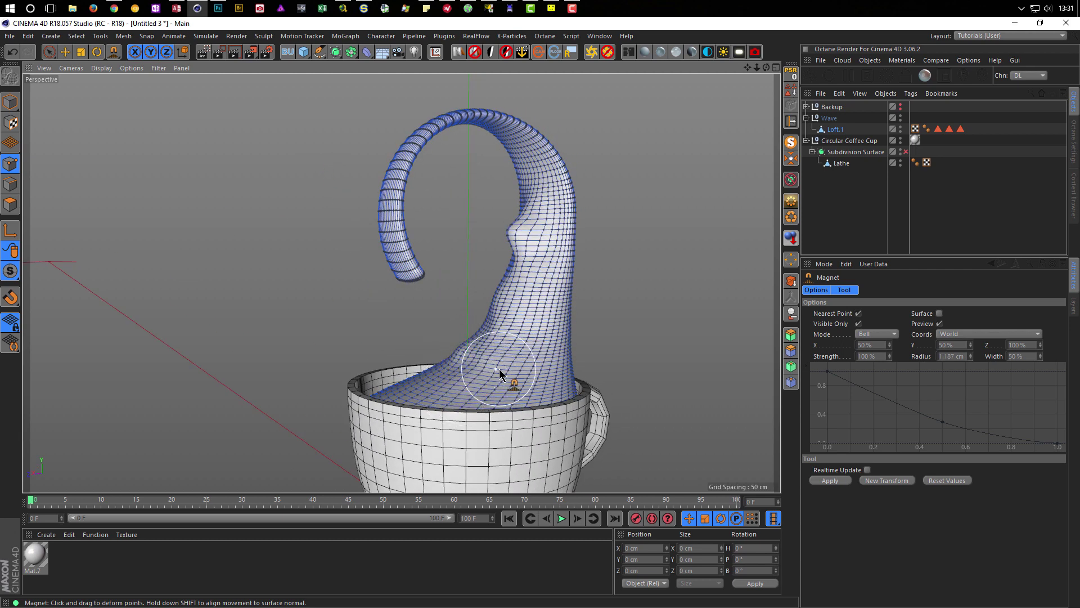
{"action": "left_click_drag", "start_coordinate": [500, 374], "coordinate": [540, 378], "text": "alt"}
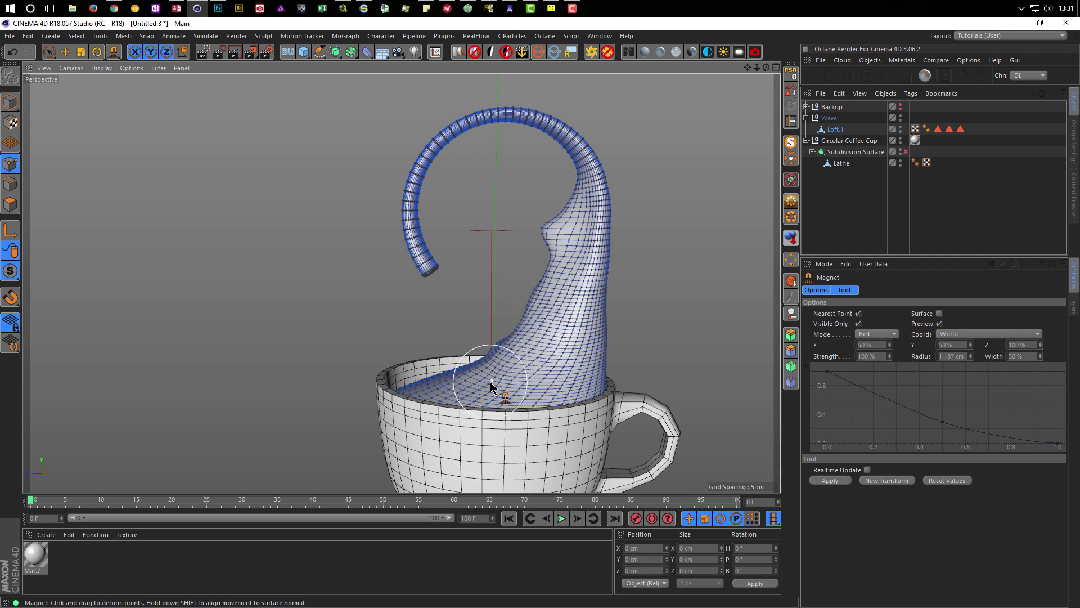
{"action": "left_click_drag", "start_coordinate": [481, 387], "coordinate": [482, 361], "text": "alt"}
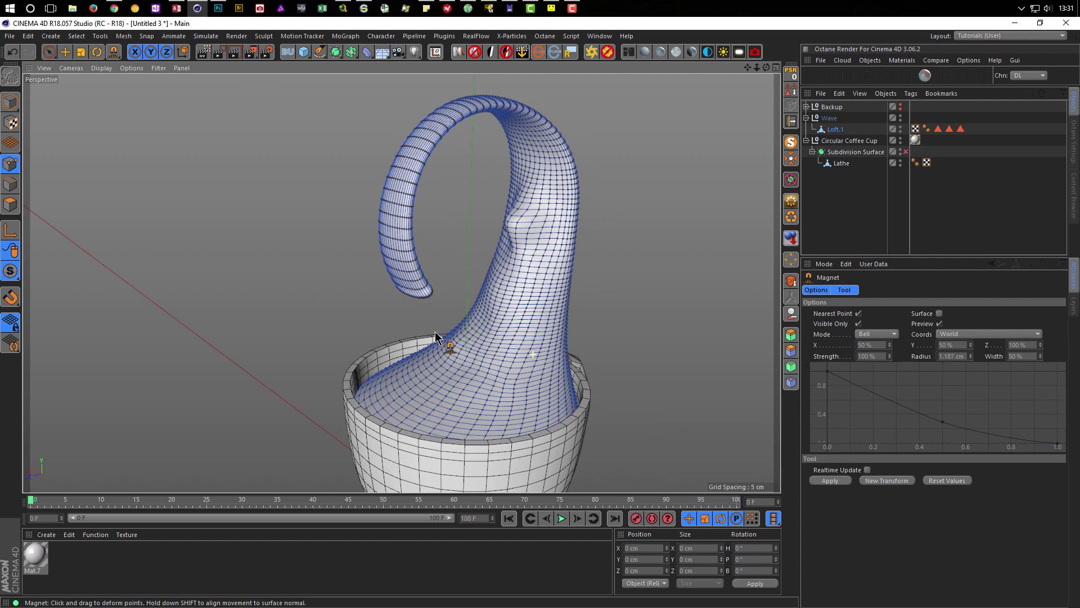
{"action": "left_click_drag", "start_coordinate": [532, 313], "coordinate": [585, 313], "text": "alt"}
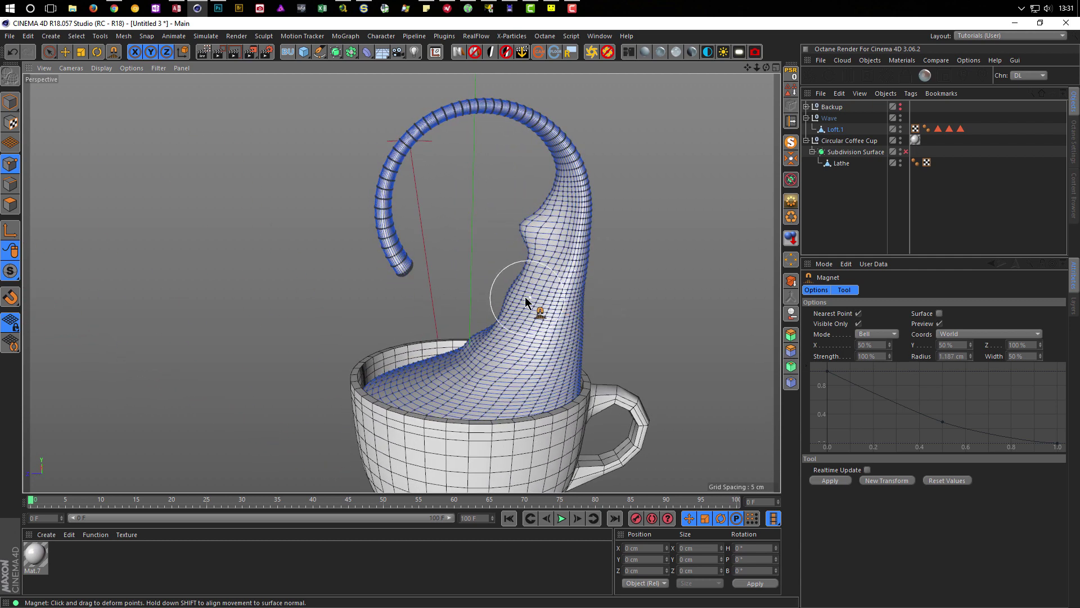
{"action": "mouse_move", "coordinate": [513, 318]}
{"action": "left_mouse_down"}
{"action": "mouse_move", "coordinate": [527, 275]}
{"action": "mouse_move", "coordinate": [444, 314]}
{"action": "mouse_move", "coordinate": [505, 313]}
{"action": "left_mouse_up"}
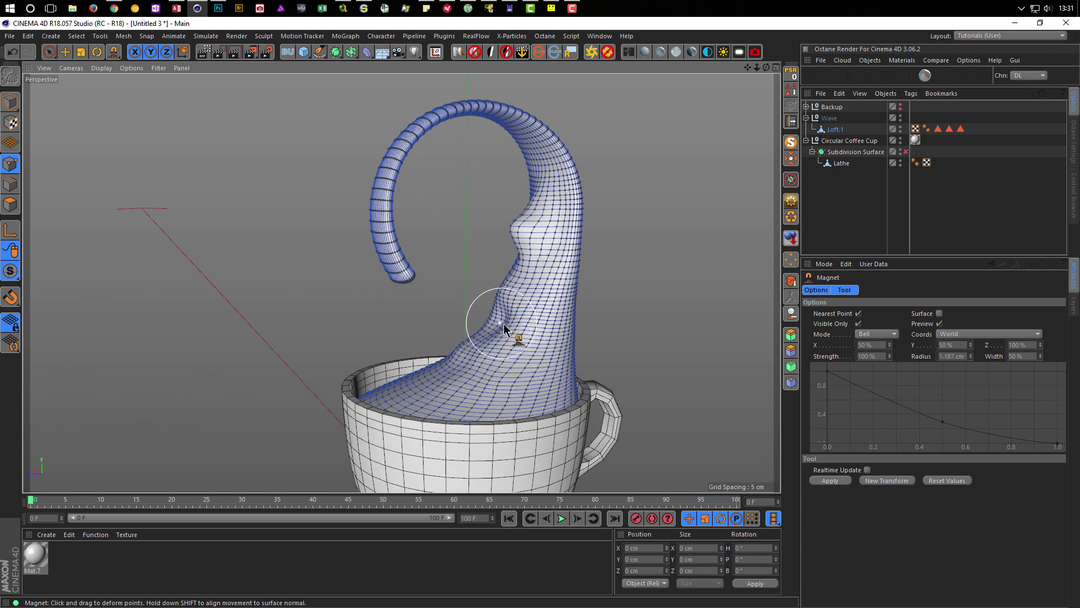
{"action": "mouse_move", "coordinate": [547, 278]}
{"action": "left_mouse_down", "text": "alt"}
{"action": "mouse_move", "coordinate": [545, 329]}
{"action": "mouse_move", "coordinate": [570, 325]}
{"action": "mouse_move", "coordinate": [442, 273]}
{"action": "left_mouse_up", "text": "alt"}
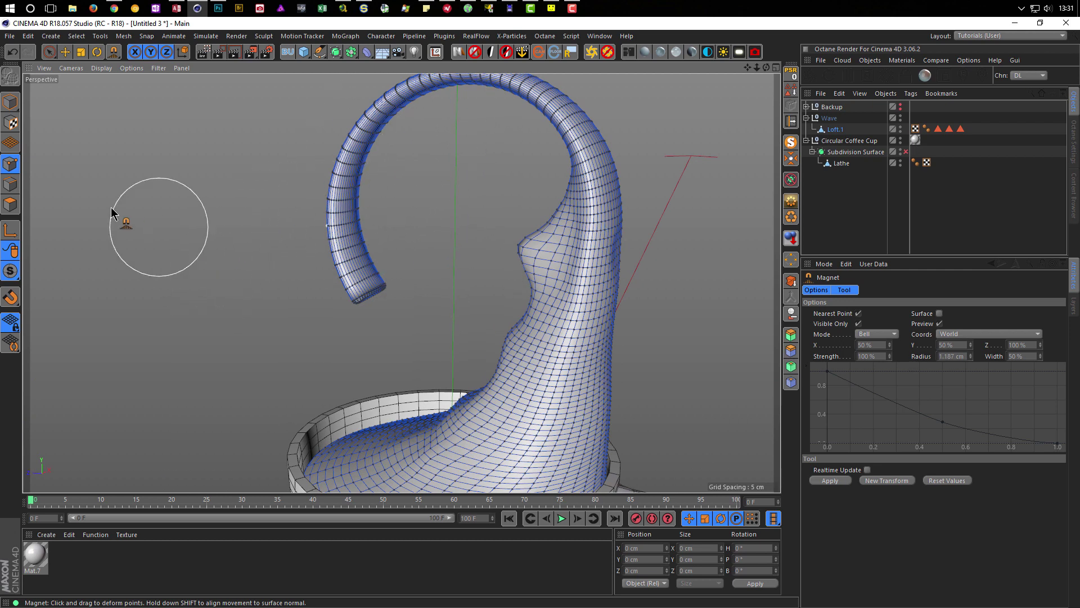
{"action": "left_click", "coordinate": [12, 164]}
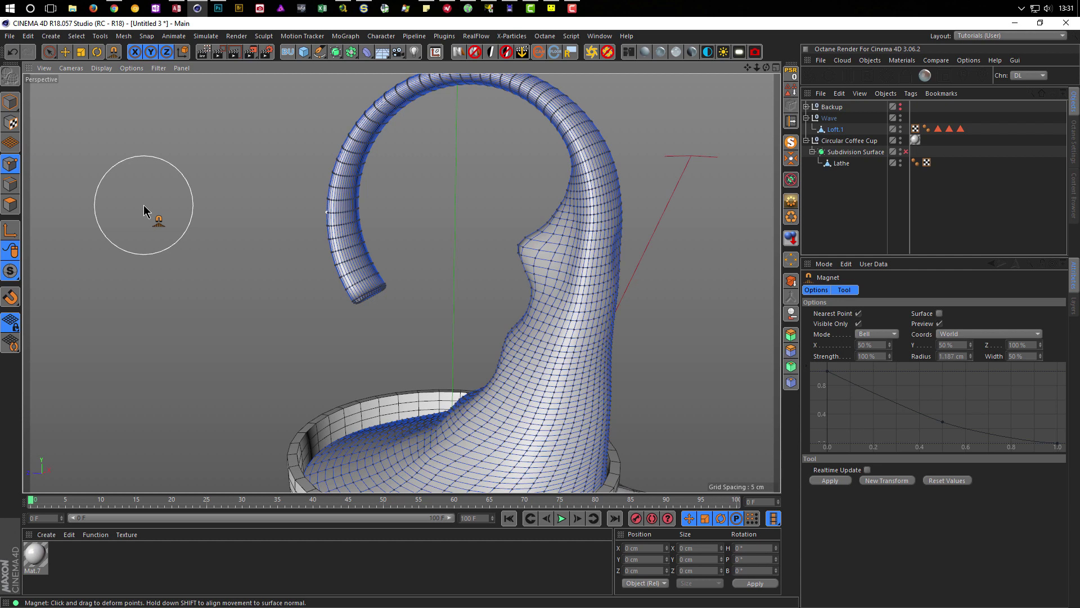
Loop-select a ring of points around the tail curl
{"action": "key", "text": "u"}
{"action": "key", "text": "l"}
{"action": "scroll", "coordinate": [298, 188], "scroll_direction": "up", "scroll_amount": 3}
{"action": "scroll", "coordinate": [308, 186], "scroll_direction": "up", "scroll_amount": 1}
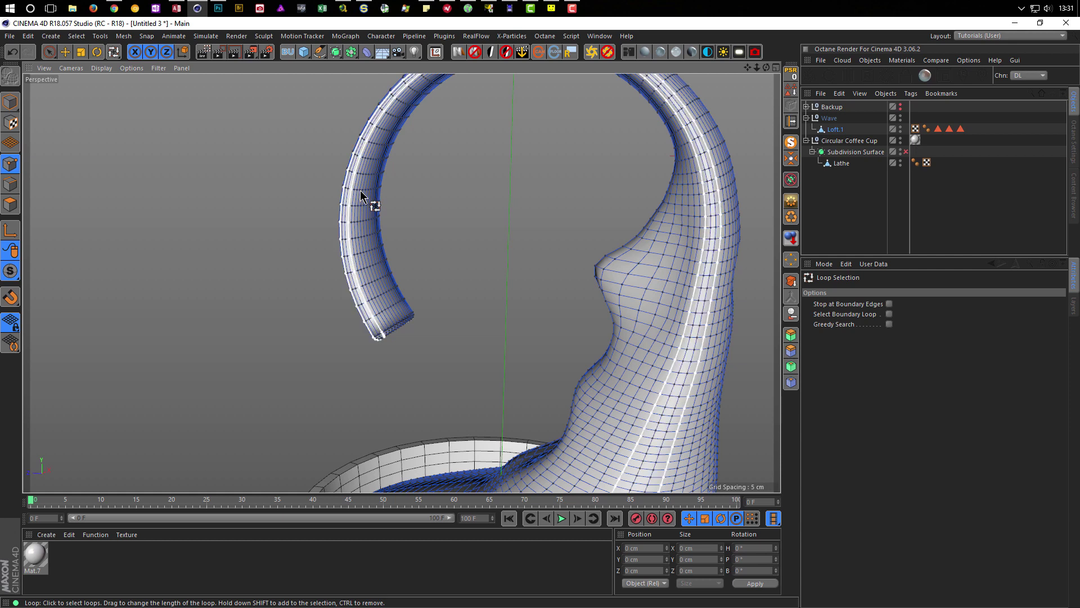
{"action": "scroll", "coordinate": [361, 196], "scroll_direction": "up", "scroll_amount": 4}
{"action": "left_click", "coordinate": [382, 198]}
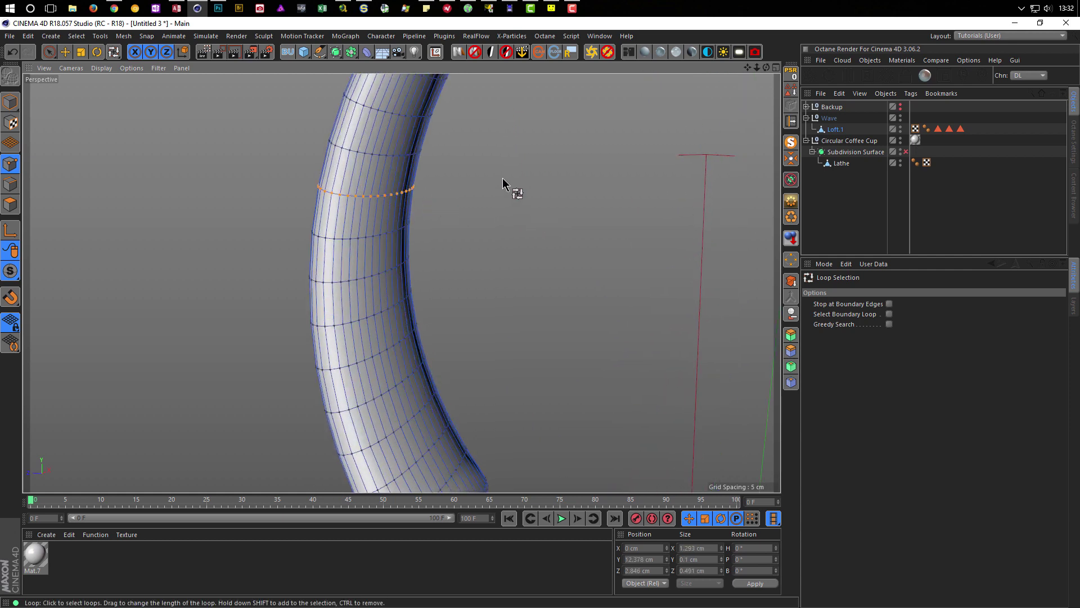
Switch to the Scale tool with Linear soft selection enabled and confirm its radius
{"action": "left_click", "coordinate": [81, 54]}
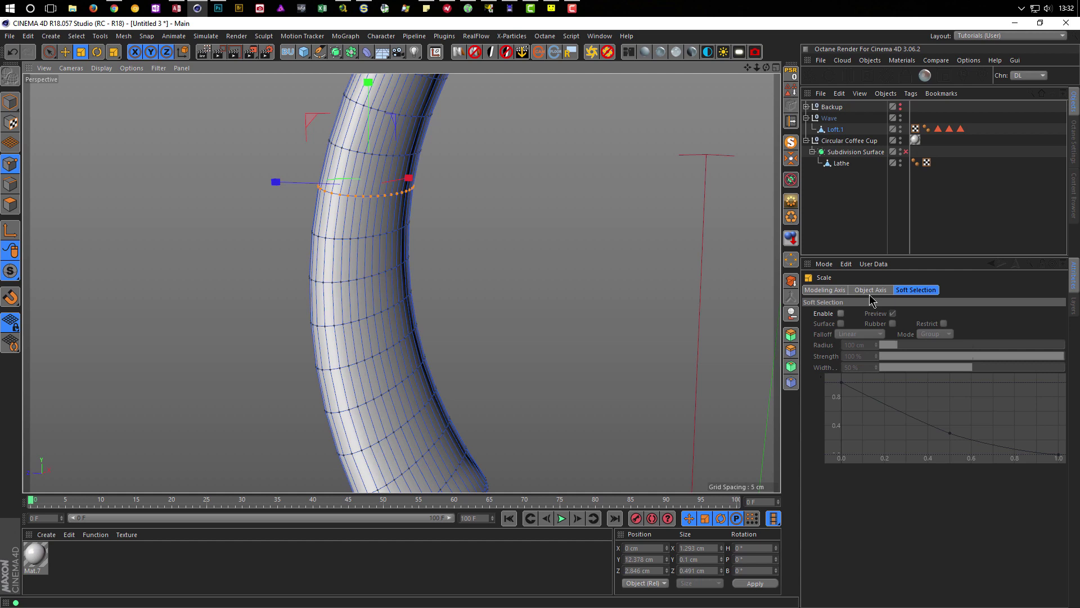
{"action": "left_click", "coordinate": [840, 314]}
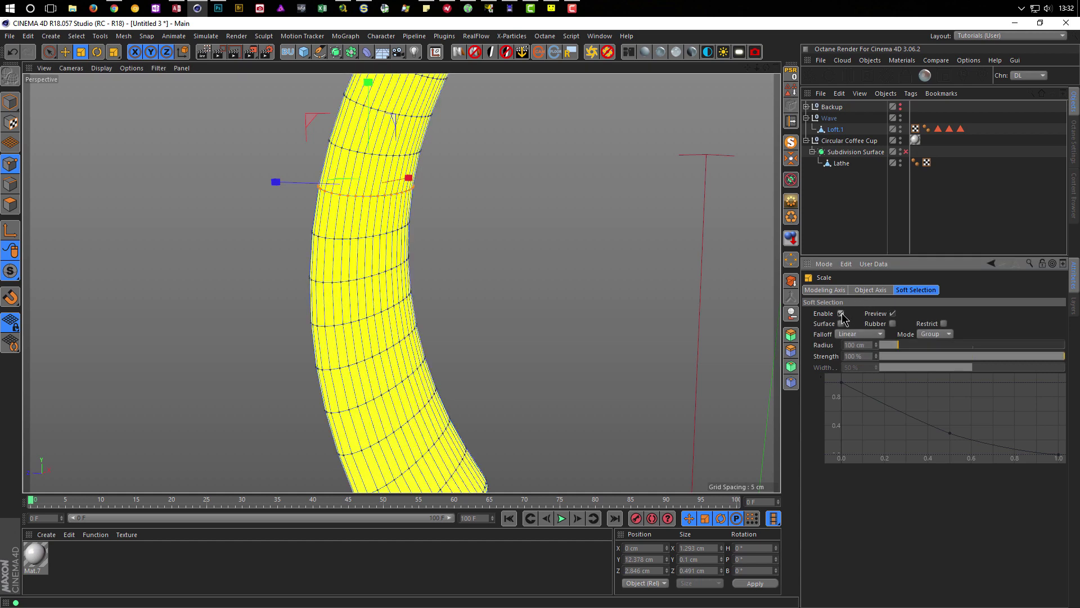
{"action": "scroll", "coordinate": [434, 253], "scroll_direction": "down", "scroll_amount": 5}
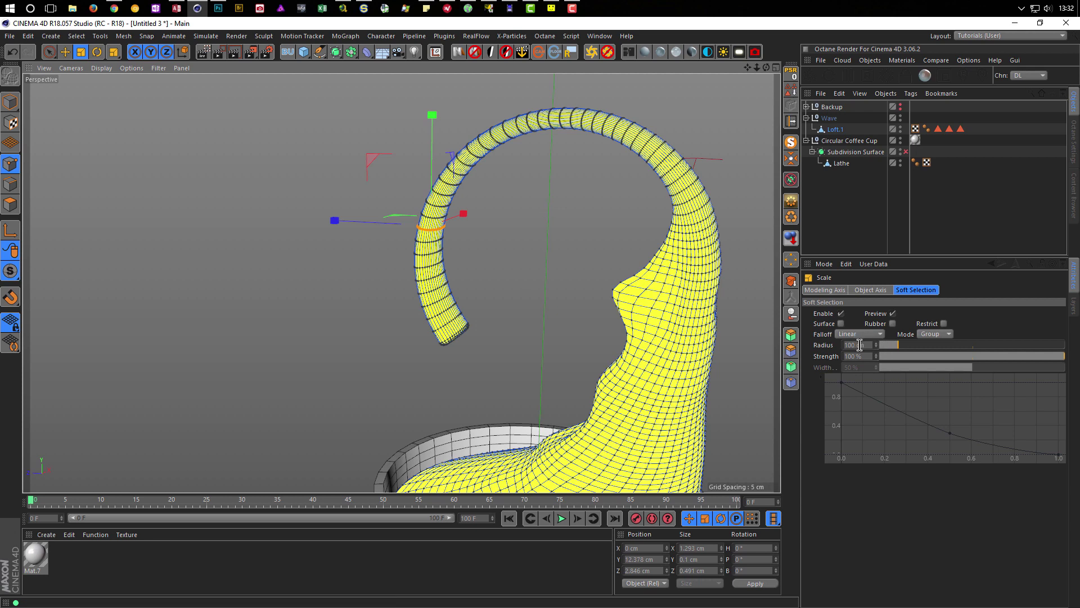
{"action": "left_click", "coordinate": [869, 345]}
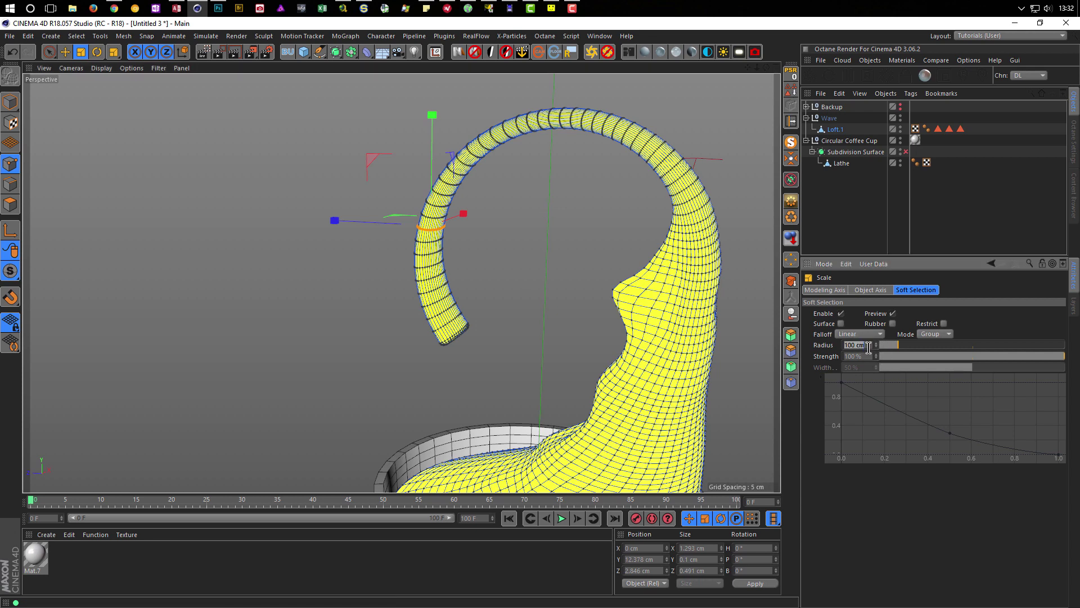
{"action": "type", "text": "5"}
{"action": "type", "text": "4"}
{"action": "key", "text": "Return"}
Scale the tail ring narrower sideways and in depth, then restore a little depth
{"action": "right_click_drag", "start_coordinate": [481, 245], "coordinate": [588, 225], "text": "alt"}
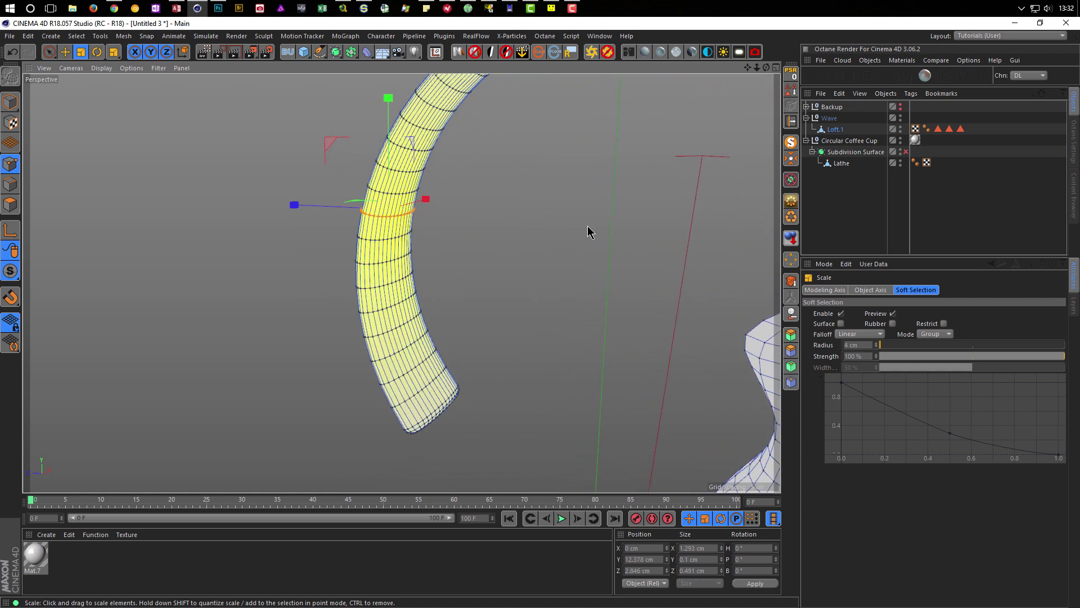
{"action": "left_click_drag", "start_coordinate": [426, 200], "coordinate": [400, 221]}
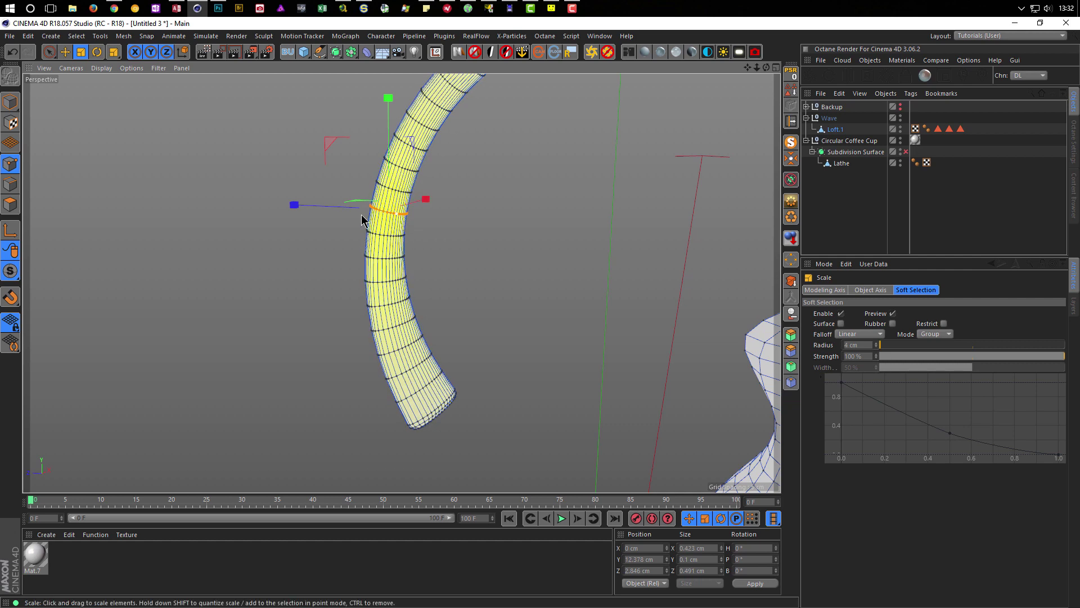
{"action": "left_click_drag", "start_coordinate": [293, 205], "coordinate": [349, 213]}
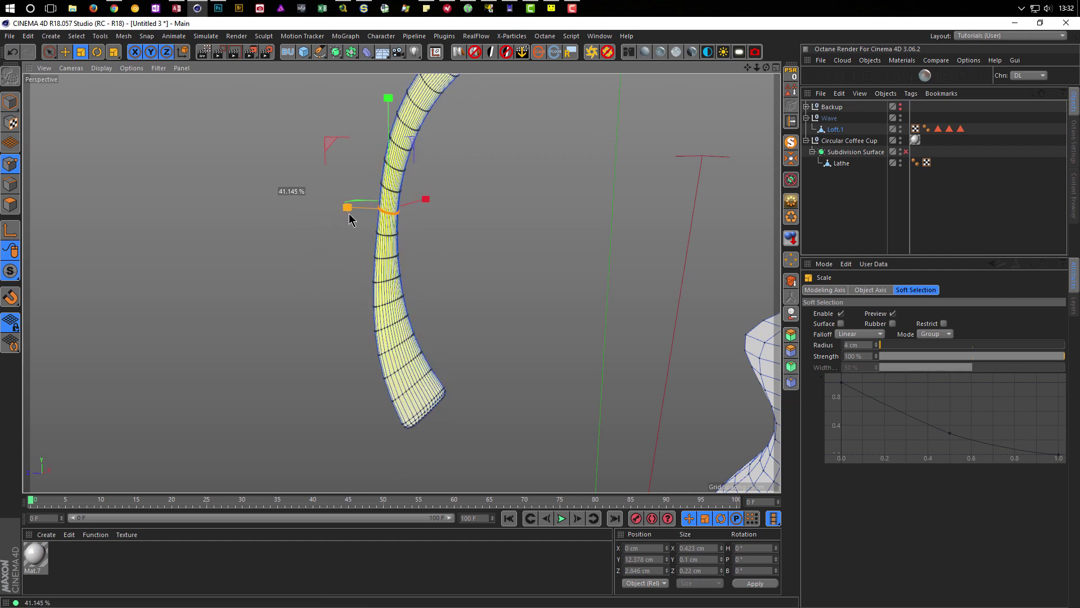
{"action": "mouse_move", "coordinate": [443, 261]}
{"action": "left_mouse_down", "text": "alt"}
{"action": "mouse_move", "coordinate": [329, 237]}
{"action": "mouse_move", "coordinate": [607, 320]}
{"action": "mouse_move", "coordinate": [410, 260]}
{"action": "mouse_move", "coordinate": [485, 262]}
{"action": "mouse_move", "coordinate": [422, 241]}
{"action": "mouse_move", "coordinate": [491, 234]}
{"action": "mouse_move", "coordinate": [454, 242]}
{"action": "left_mouse_up", "text": "alt"}
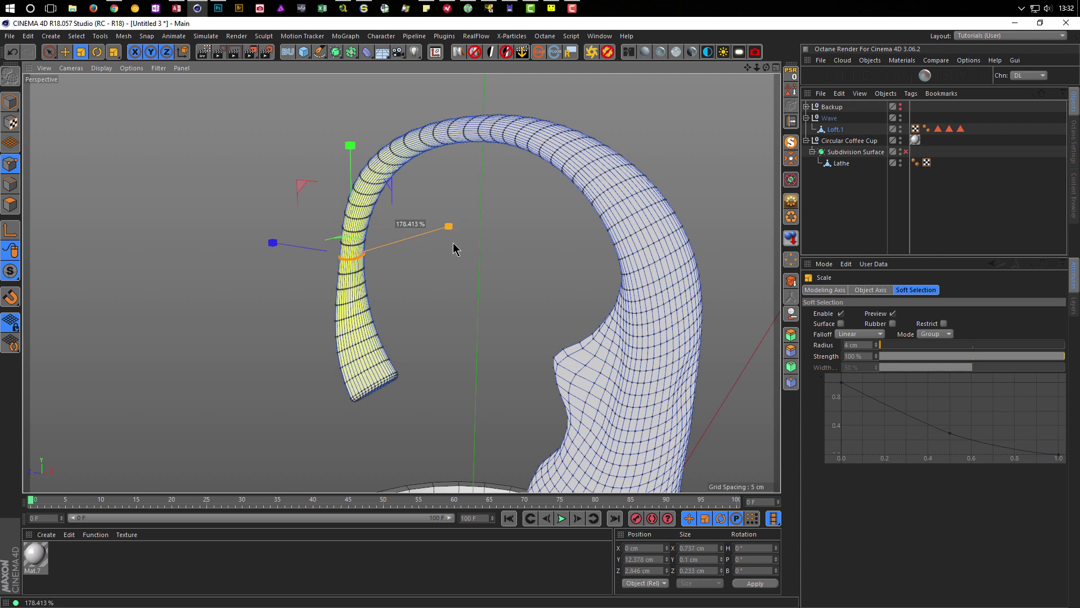
{"action": "mouse_move", "coordinate": [278, 245]}
{"action": "left_mouse_down"}
{"action": "mouse_move", "coordinate": [236, 234]}
{"action": "mouse_move", "coordinate": [272, 242]}
{"action": "left_mouse_up"}
{"action": "mouse_move", "coordinate": [363, 400]}
{"action": "left_mouse_down", "text": "alt"}
{"action": "mouse_move", "coordinate": [249, 393]}
{"action": "mouse_move", "coordinate": [181, 403]}
{"action": "mouse_move", "coordinate": [361, 341]}
{"action": "left_mouse_up", "text": "alt"}
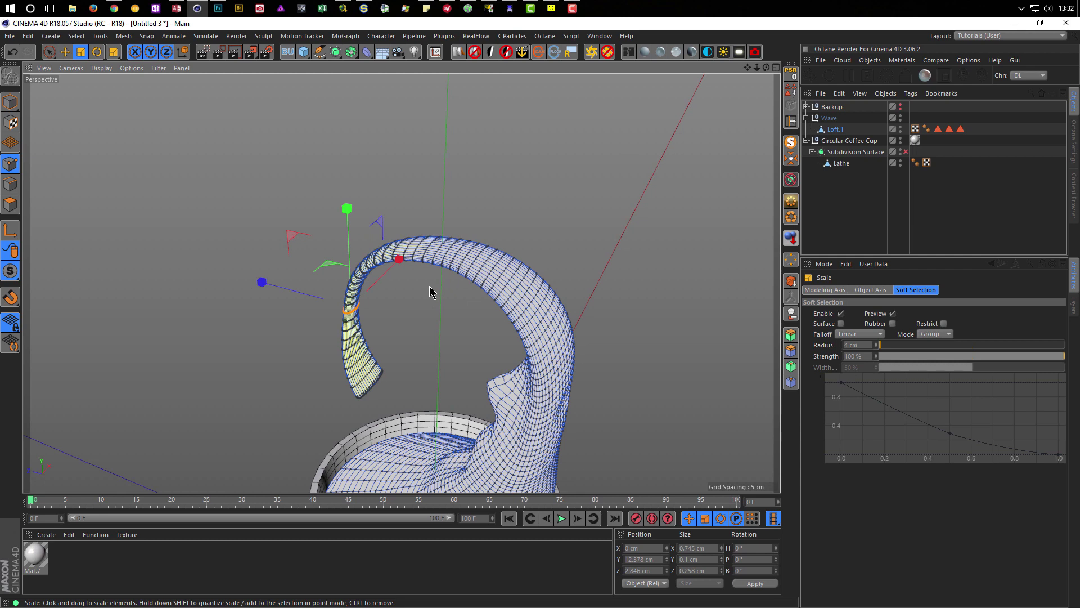
Loop-select the ring at the top of the splash arc and scale it narrower
{"action": "key", "text": "u"}
{"action": "key", "text": "l"}
{"action": "left_click", "coordinate": [442, 246]}
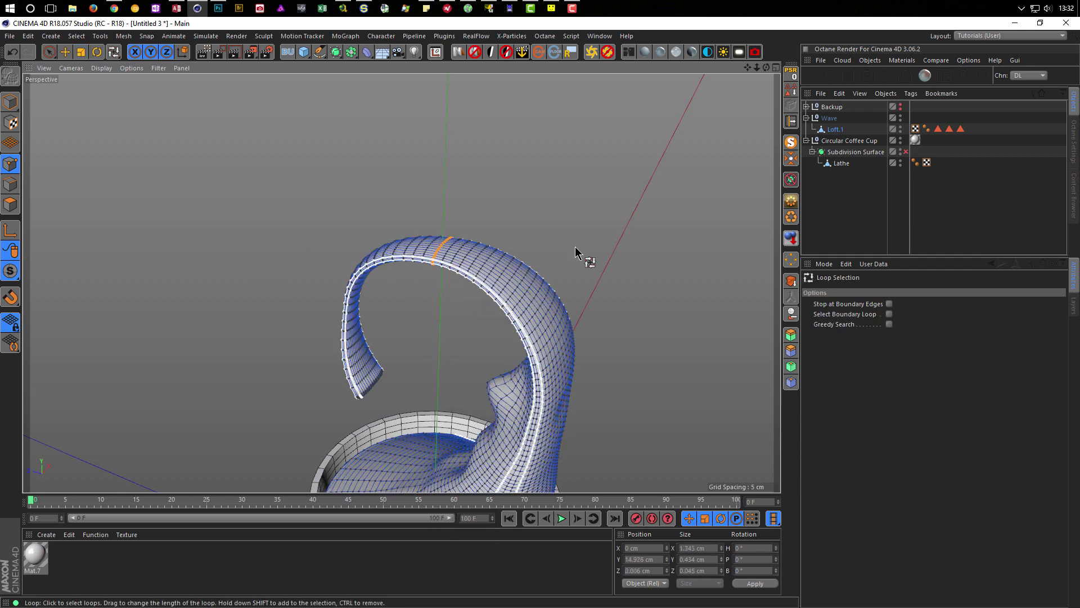
{"action": "key", "text": "t"}
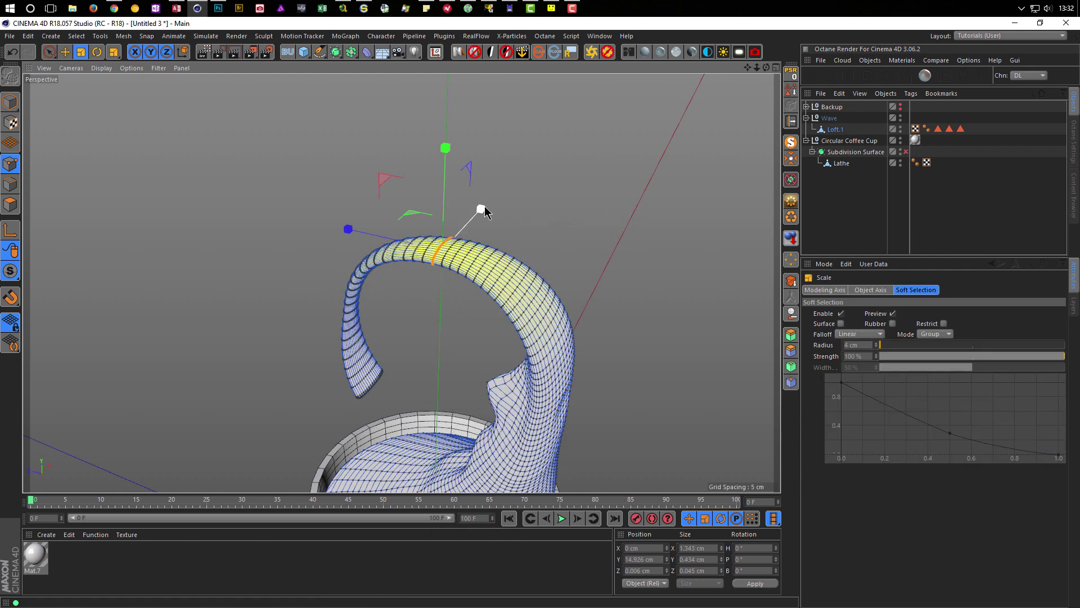
{"action": "left_click_drag", "start_coordinate": [481, 212], "coordinate": [465, 224]}
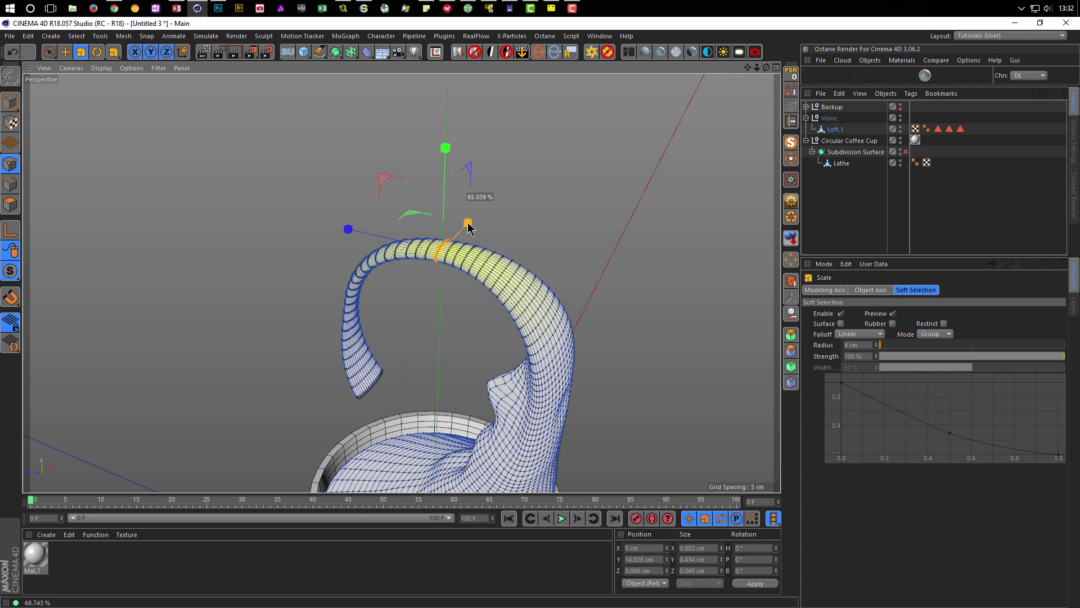
{"action": "mouse_move", "coordinate": [462, 290]}
{"action": "left_mouse_down", "text": "alt"}
{"action": "mouse_move", "coordinate": [379, 283]}
{"action": "mouse_move", "coordinate": [282, 296]}
{"action": "mouse_move", "coordinate": [309, 336]}
{"action": "left_mouse_up", "text": "alt"}
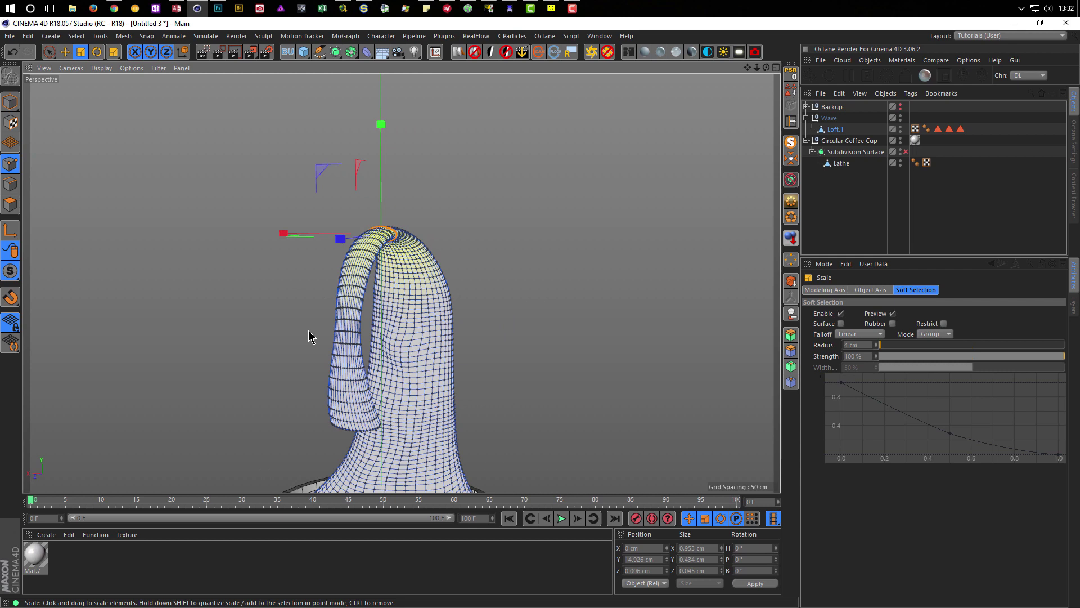
{"action": "left_click_drag", "start_coordinate": [331, 387], "coordinate": [357, 394], "text": "alt"}
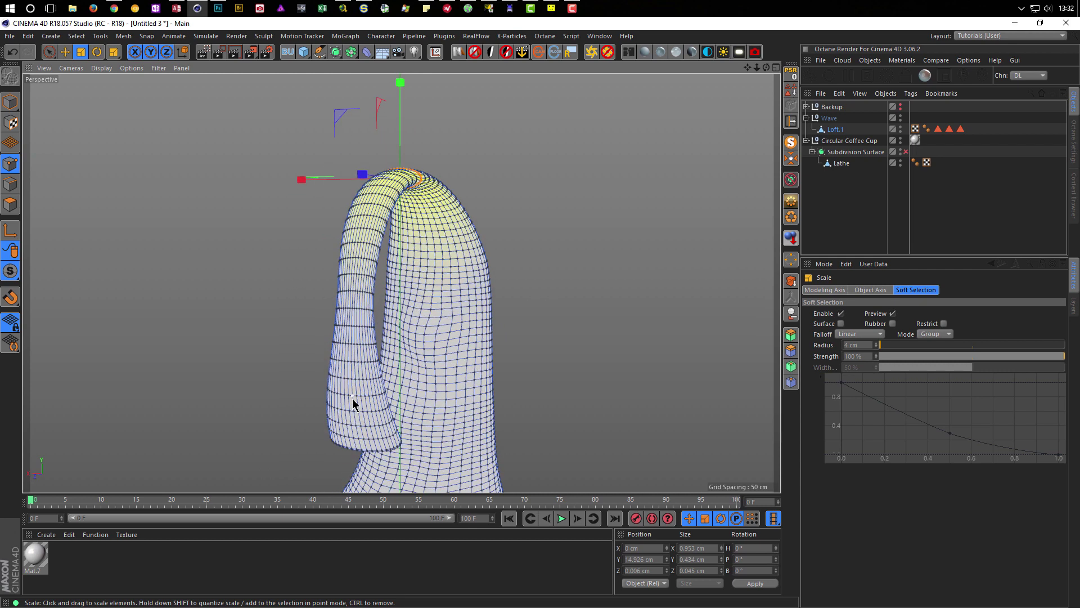
Loop-select a ring low on the tail and scale it thinner sideways and in depth
{"action": "key", "text": "u"}
{"action": "key", "text": "l"}
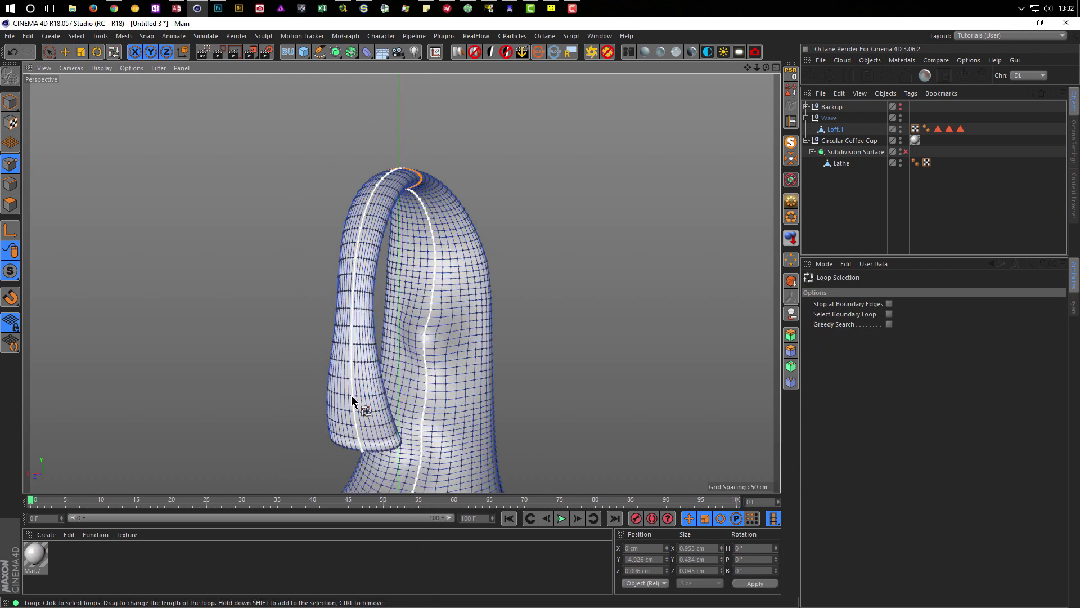
{"action": "left_click", "coordinate": [352, 395]}
{"action": "scroll", "coordinate": [357, 396], "scroll_direction": "up", "scroll_amount": 2}
{"action": "scroll", "coordinate": [360, 399], "scroll_direction": "up", "scroll_amount": 5}
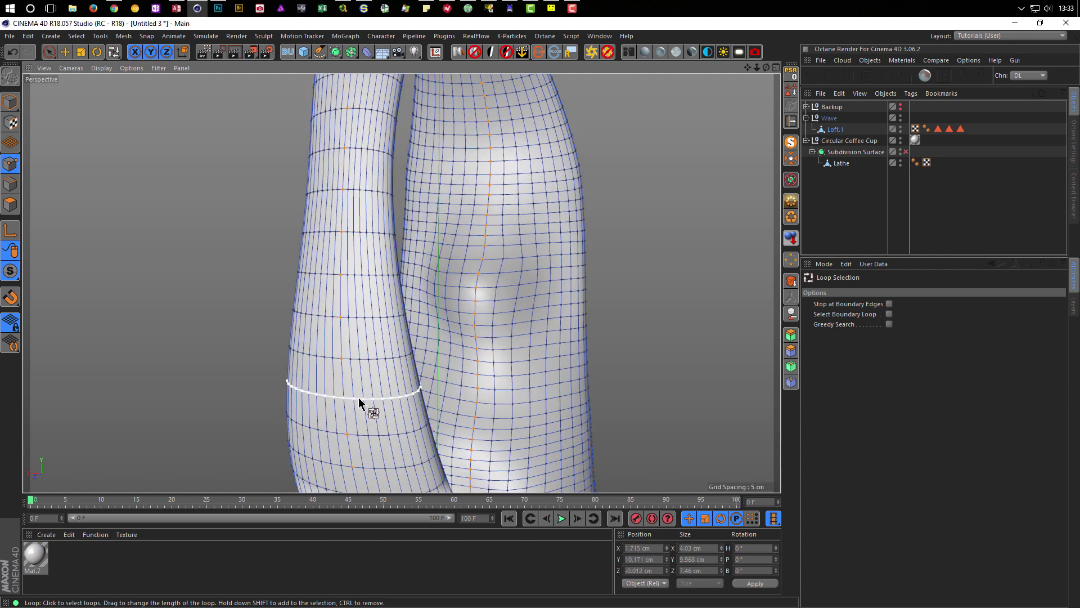
{"action": "scroll", "coordinate": [290, 410], "scroll_direction": "down", "scroll_amount": 5}
{"action": "scroll", "coordinate": [279, 408], "scroll_direction": "down", "scroll_amount": 2}
{"action": "key", "text": "t"}
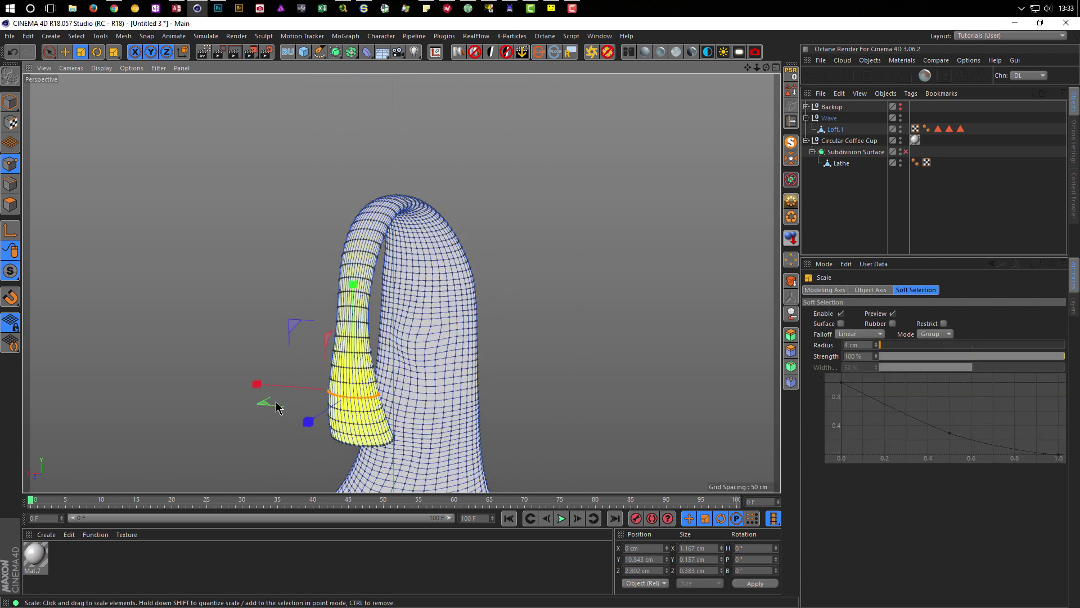
{"action": "mouse_move", "coordinate": [261, 386]}
{"action": "left_mouse_down"}
{"action": "mouse_move", "coordinate": [320, 391]}
{"action": "mouse_move", "coordinate": [464, 369]}
{"action": "left_mouse_up"}
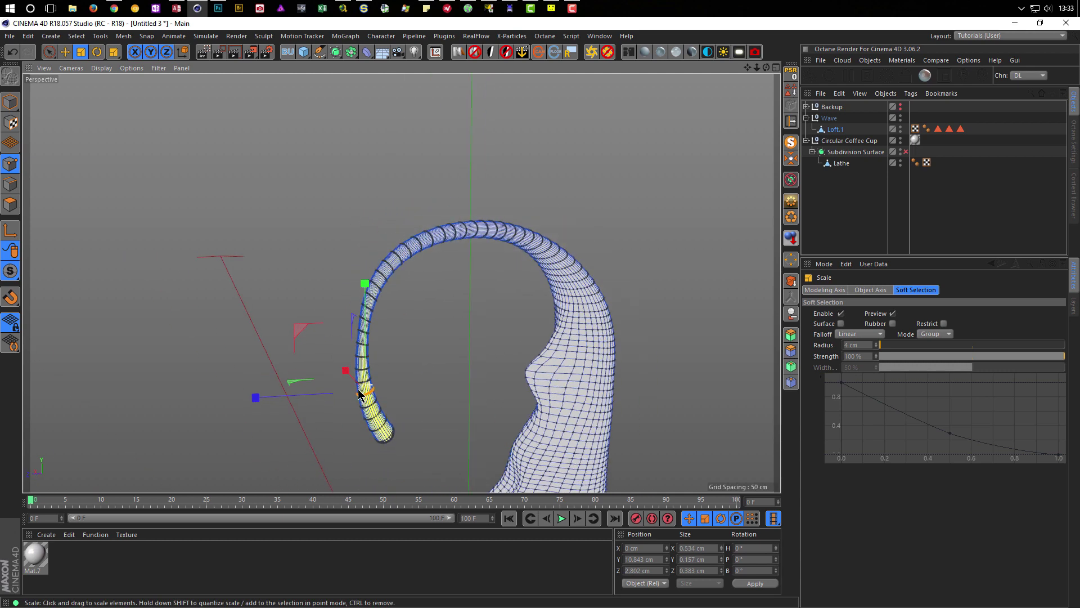
{"action": "mouse_move", "coordinate": [252, 397]}
{"action": "left_mouse_down"}
{"action": "mouse_move", "coordinate": [262, 398]}
{"action": "mouse_move", "coordinate": [242, 400]}
{"action": "left_mouse_up"}
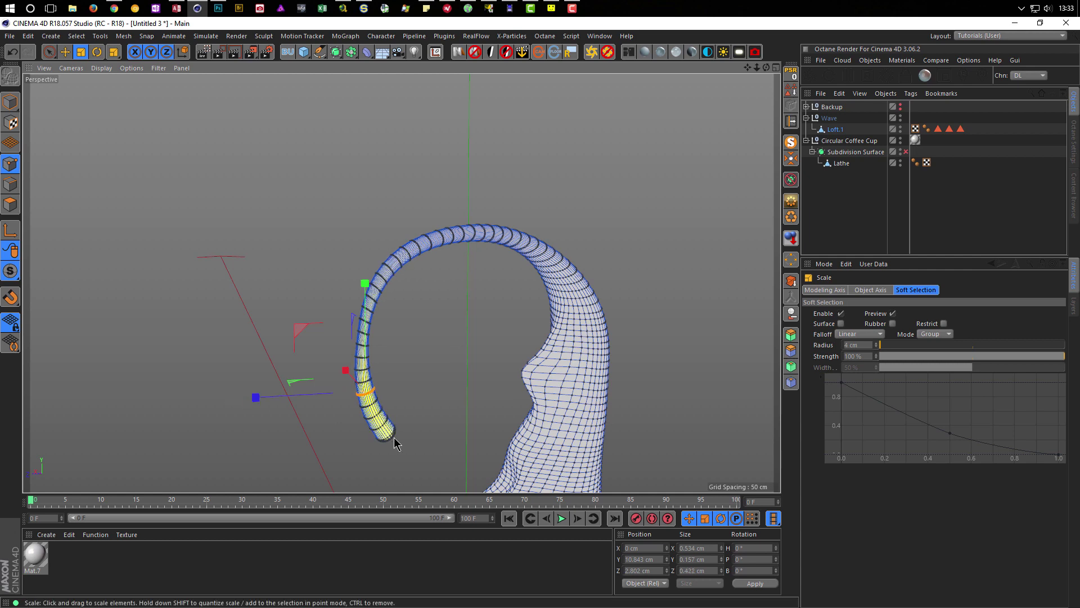
{"action": "mouse_move", "coordinate": [392, 437]}
{"action": "left_mouse_down", "text": "alt"}
{"action": "mouse_move", "coordinate": [221, 401]}
{"action": "mouse_move", "coordinate": [285, 345]}
{"action": "mouse_move", "coordinate": [362, 335]}
{"action": "mouse_move", "coordinate": [301, 362]}
{"action": "mouse_move", "coordinate": [263, 414]}
{"action": "mouse_move", "coordinate": [305, 358]}
{"action": "left_mouse_up", "text": "alt"}
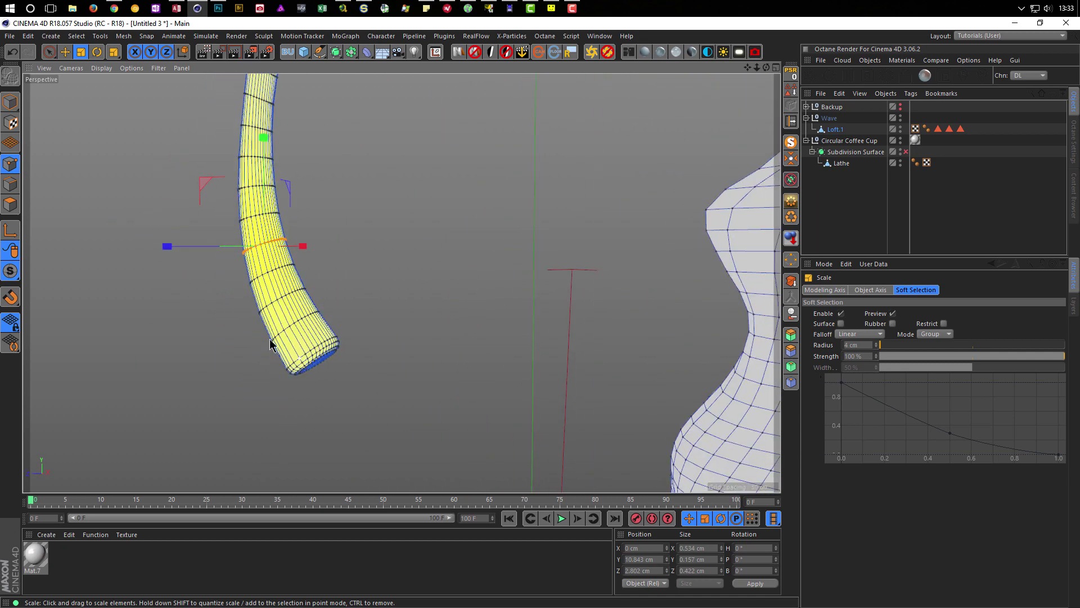
In Polygon mode, loop-select the tail's end ring and fill-select its end cap
{"action": "left_click", "coordinate": [10, 204]}
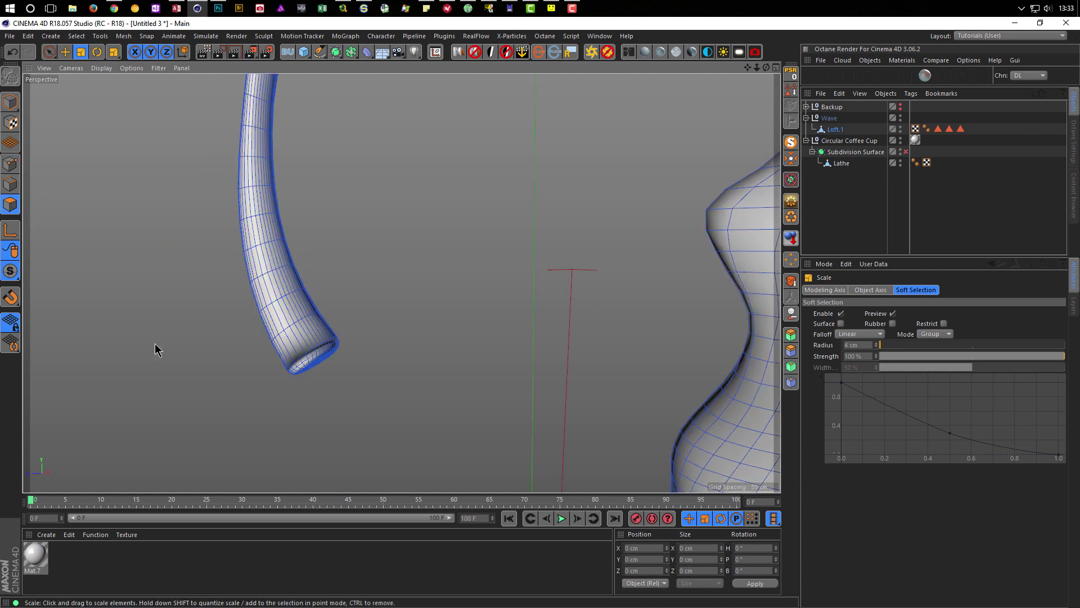
{"action": "key", "text": "u"}
{"action": "key", "text": "l"}
{"action": "left_click", "coordinate": [323, 346]}
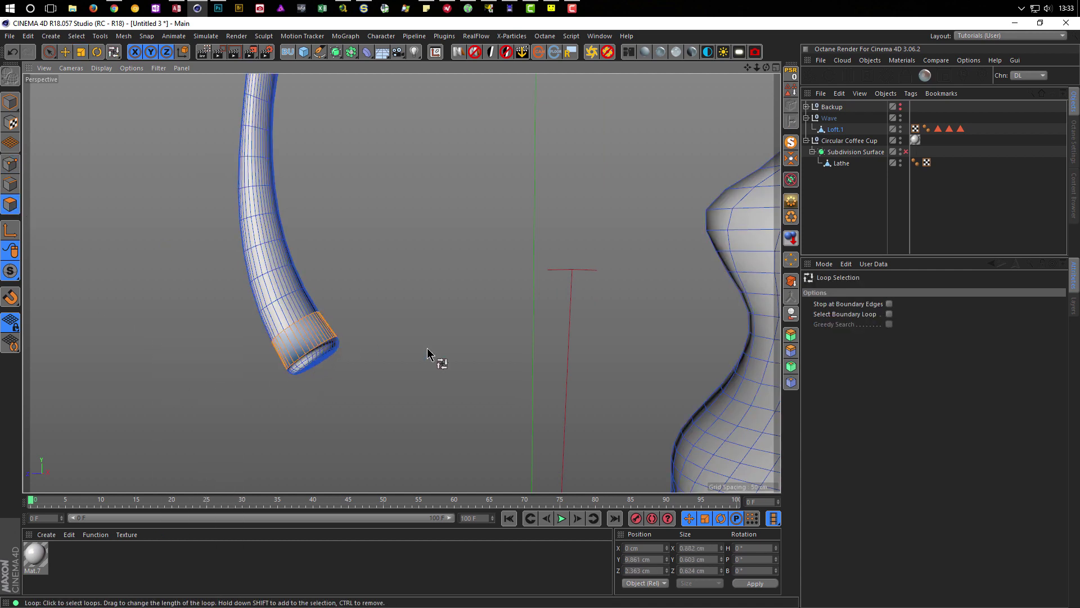
{"action": "key", "text": "u"}
{"action": "key", "text": "f"}
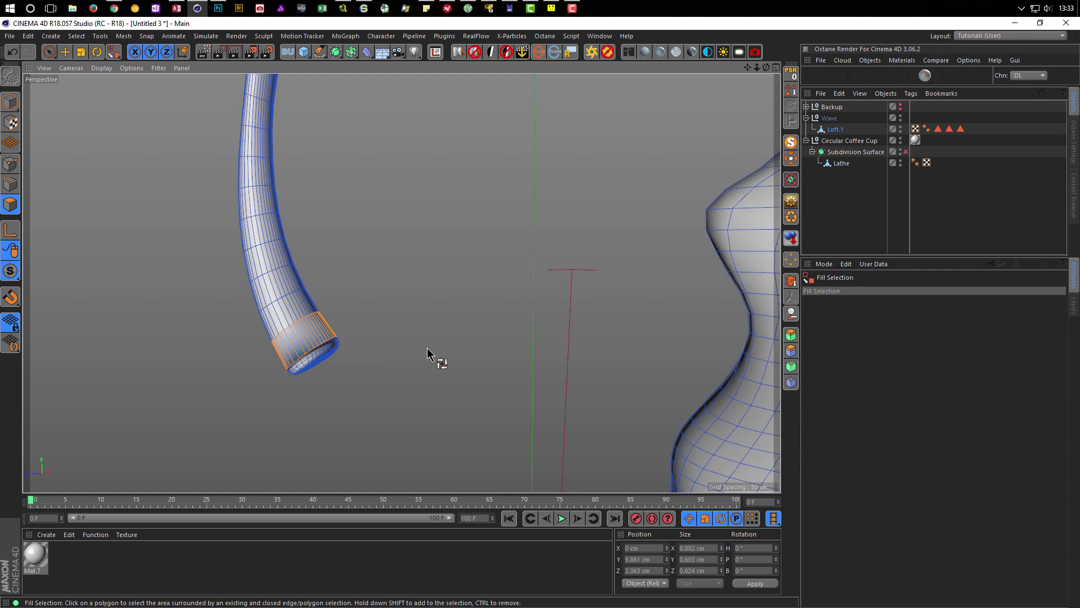
{"action": "mouse_move", "coordinate": [415, 349]}
{"action": "left_mouse_down", "text": "alt"}
{"action": "mouse_move", "coordinate": [422, 369]}
{"action": "mouse_move", "coordinate": [345, 394]}
{"action": "left_mouse_up", "text": "alt"}
{"action": "left_click", "coordinate": [323, 382]}
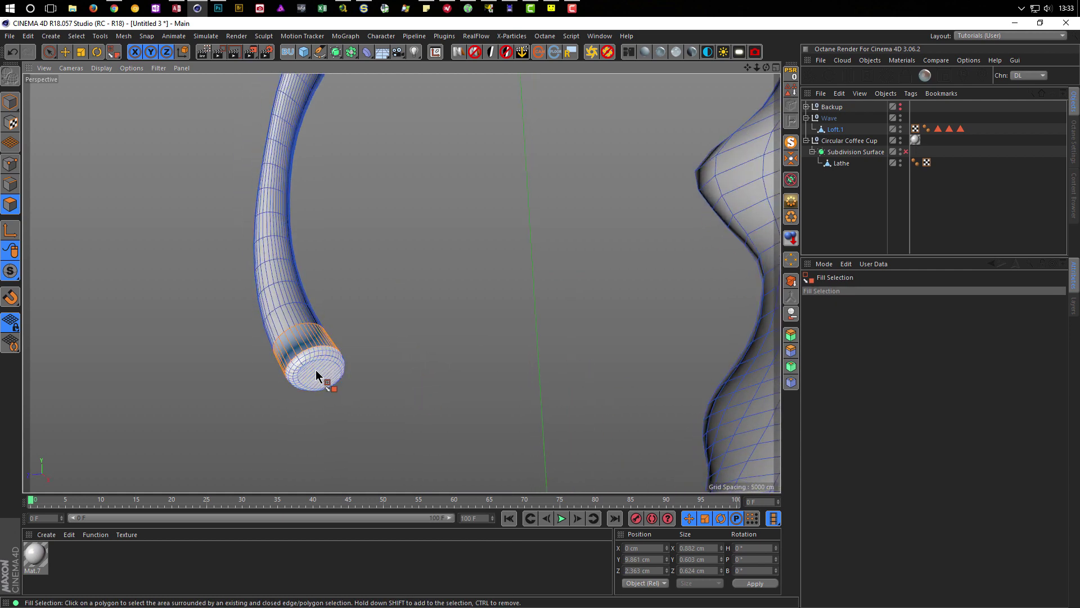
{"action": "left_click_drag", "start_coordinate": [434, 378], "coordinate": [334, 326], "text": "alt"}
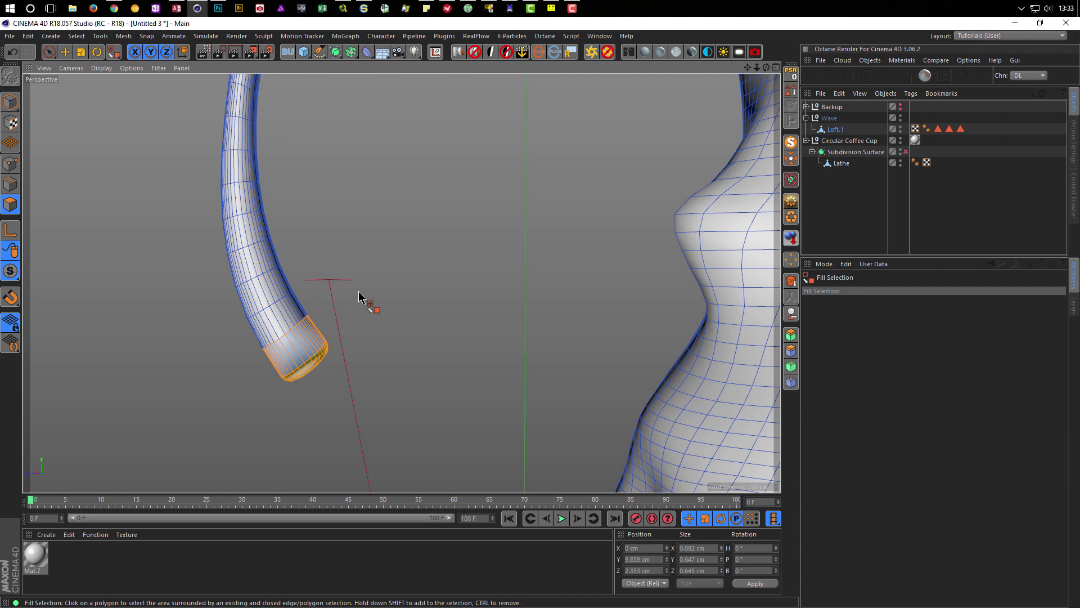
Set soft selection radius to 2 cm and scale the tail tip down to about 0.722 × 0.519 cm
{"action": "key", "text": "t"}
{"action": "mouse_move", "coordinate": [372, 309]}
{"action": "left_mouse_down", "text": "alt"}
{"action": "mouse_move", "coordinate": [345, 314]}
{"action": "mouse_move", "coordinate": [342, 338]}
{"action": "mouse_move", "coordinate": [398, 280]}
{"action": "mouse_move", "coordinate": [417, 330]}
{"action": "mouse_move", "coordinate": [442, 328]}
{"action": "left_mouse_up", "text": "alt"}
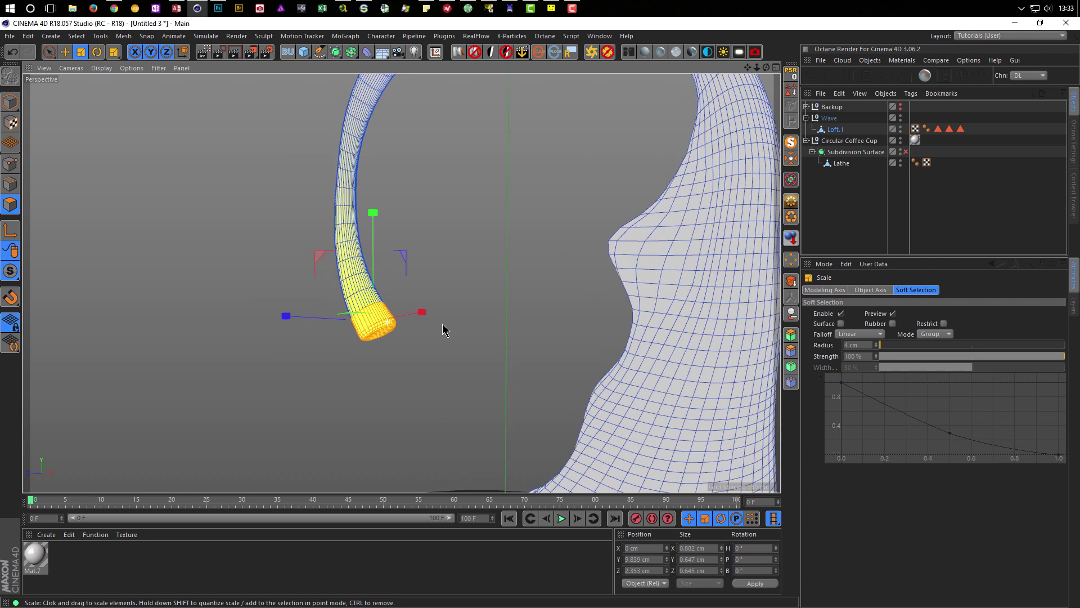
{"action": "left_click", "coordinate": [863, 345]}
{"action": "type", "text": "2"}
{"action": "key", "text": "Return"}
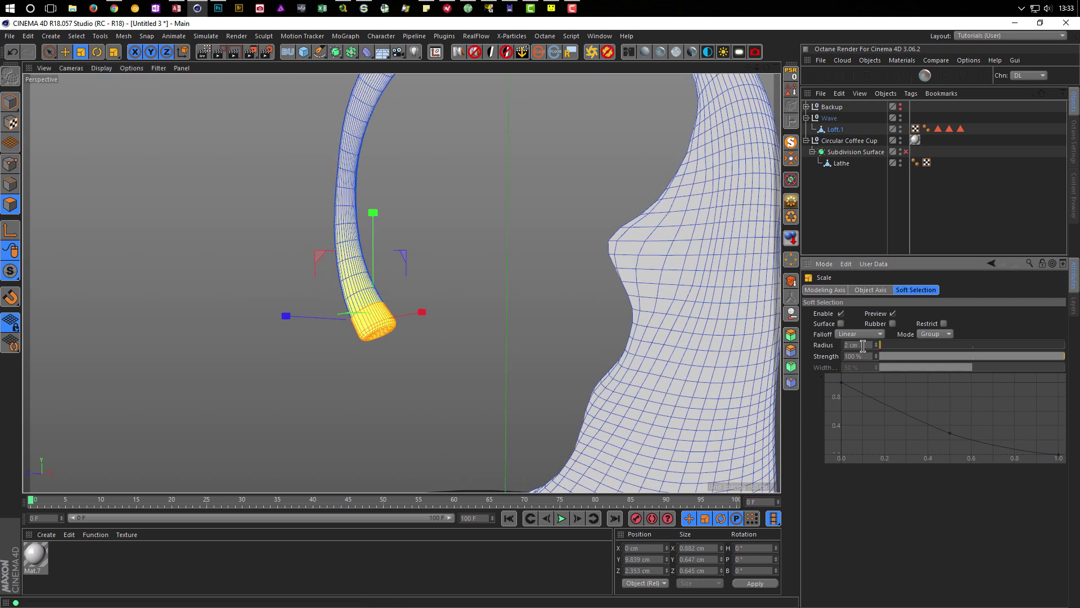
{"action": "left_click_drag", "start_coordinate": [474, 348], "coordinate": [325, 350]}
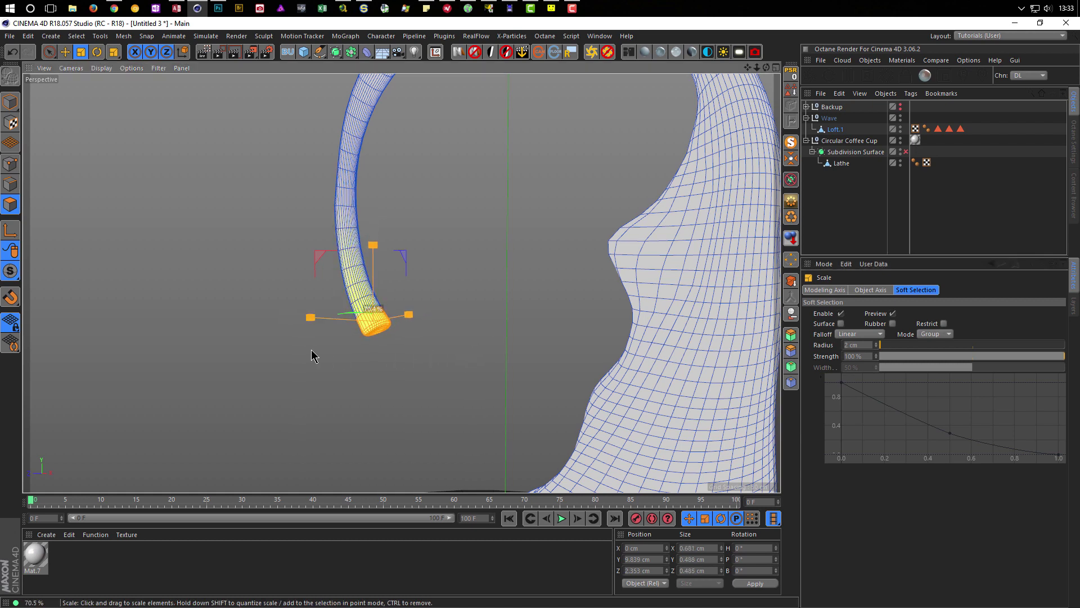
{"action": "mouse_move", "coordinate": [312, 356]}
{"action": "left_mouse_down"}
{"action": "mouse_move", "coordinate": [335, 352]}
{"action": "mouse_move", "coordinate": [269, 330]}
{"action": "left_mouse_up"}
{"action": "mouse_move", "coordinate": [269, 331]}
{"action": "left_mouse_down", "text": "alt"}
{"action": "mouse_move", "coordinate": [302, 349]}
{"action": "mouse_move", "coordinate": [282, 282]}
{"action": "mouse_move", "coordinate": [299, 251]}
{"action": "left_mouse_up", "text": "alt"}
{"action": "scroll", "coordinate": [344, 253], "scroll_direction": "up", "scroll_amount": 3}
{"action": "scroll", "coordinate": [351, 248], "scroll_direction": "up", "scroll_amount": 3}
{"action": "scroll", "coordinate": [352, 253], "scroll_direction": "up", "scroll_amount": 2}
{"action": "scroll", "coordinate": [369, 251], "scroll_direction": "up", "scroll_amount": 3}
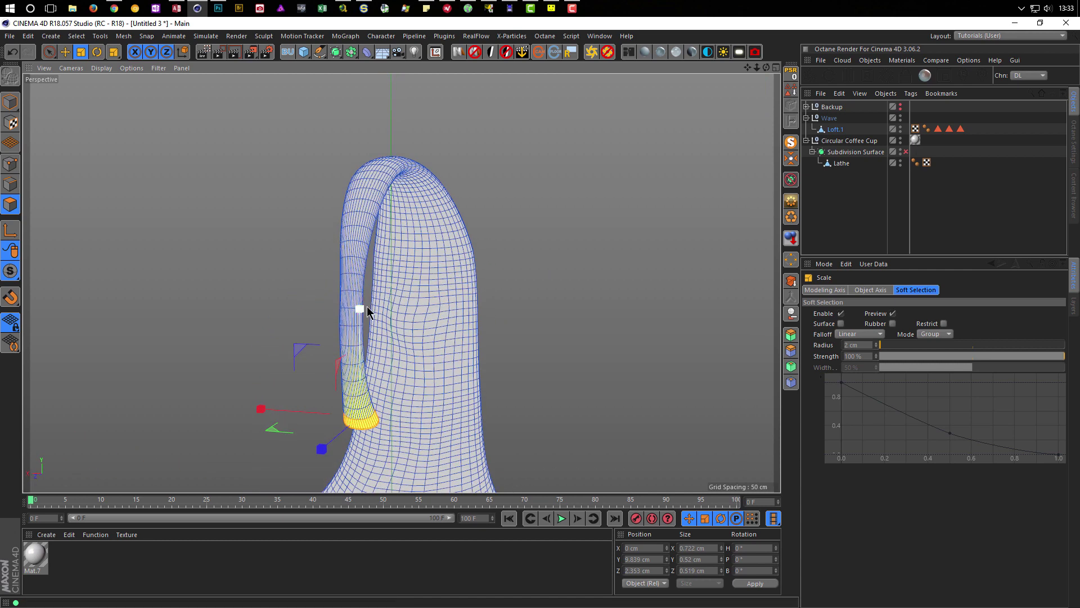
Loop-select a ring midway along the tail and scale it slightly wider along X
{"action": "key", "text": "u"}
{"action": "key", "text": "l"}
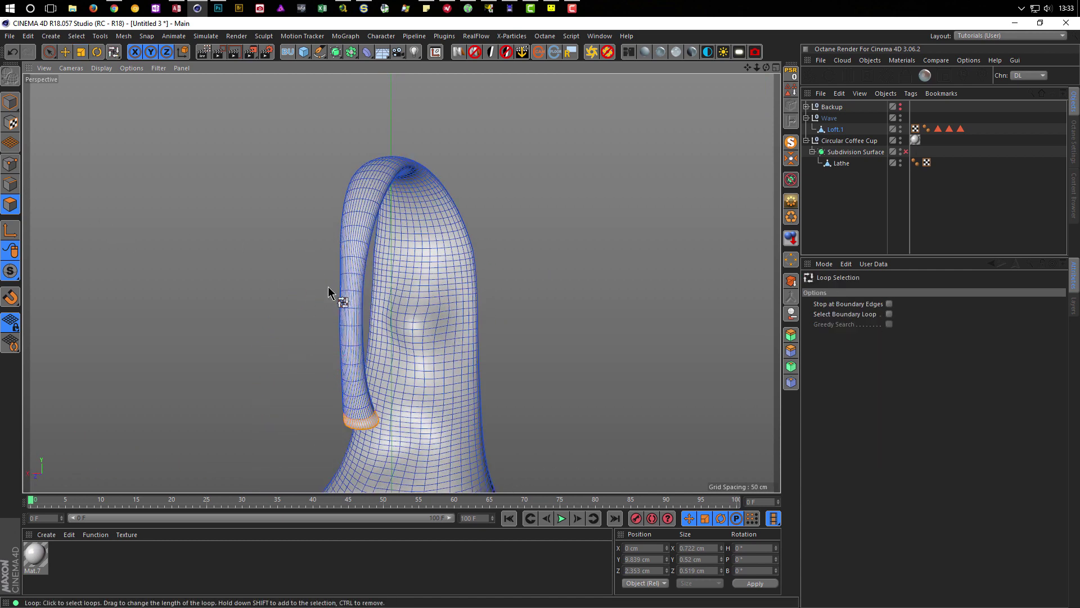
{"action": "key", "text": "t"}
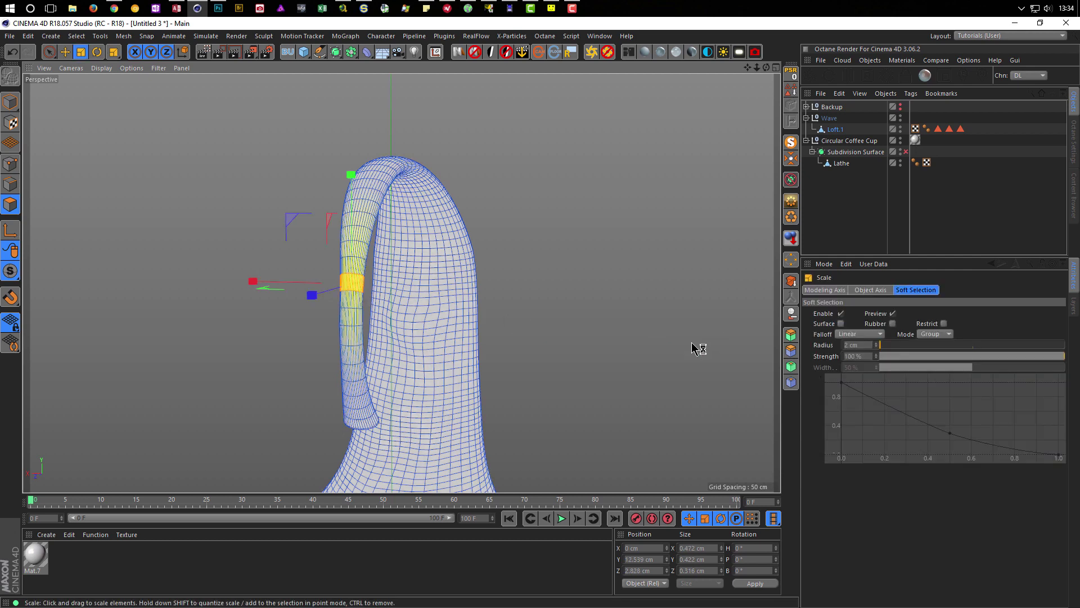
{"action": "left_click_drag", "start_coordinate": [253, 281], "coordinate": [233, 285]}
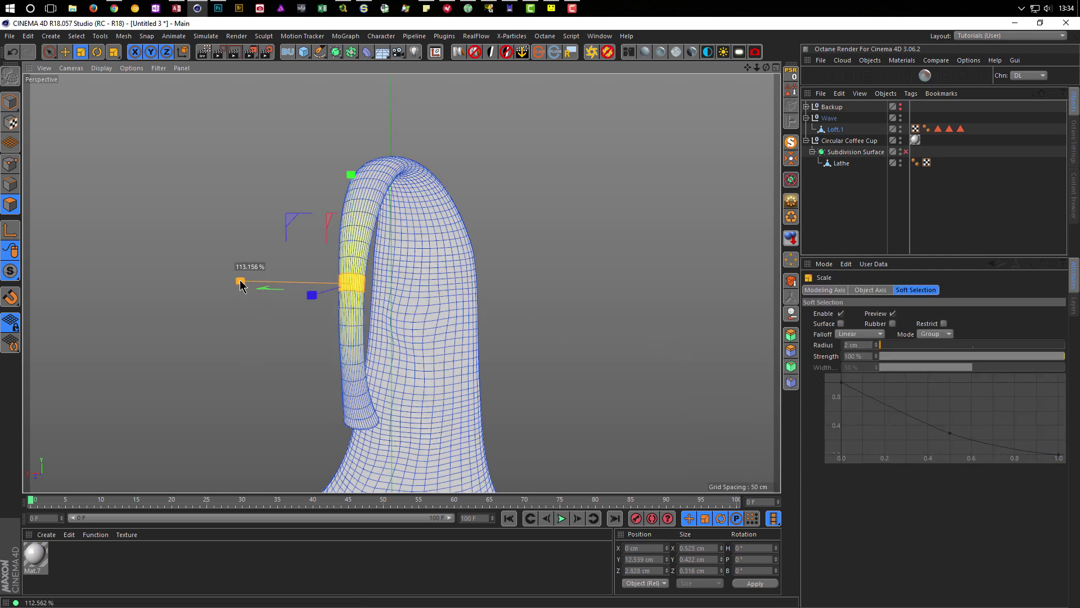
Orbit to check the curl, then bring up the Behance GoldRush reference in Chrome
{"action": "mouse_move", "coordinate": [357, 305]}
{"action": "left_mouse_down", "text": "alt"}
{"action": "mouse_move", "coordinate": [518, 296]}
{"action": "mouse_move", "coordinate": [523, 307]}
{"action": "mouse_move", "coordinate": [425, 329]}
{"action": "mouse_move", "coordinate": [377, 326]}
{"action": "left_mouse_up", "text": "alt"}
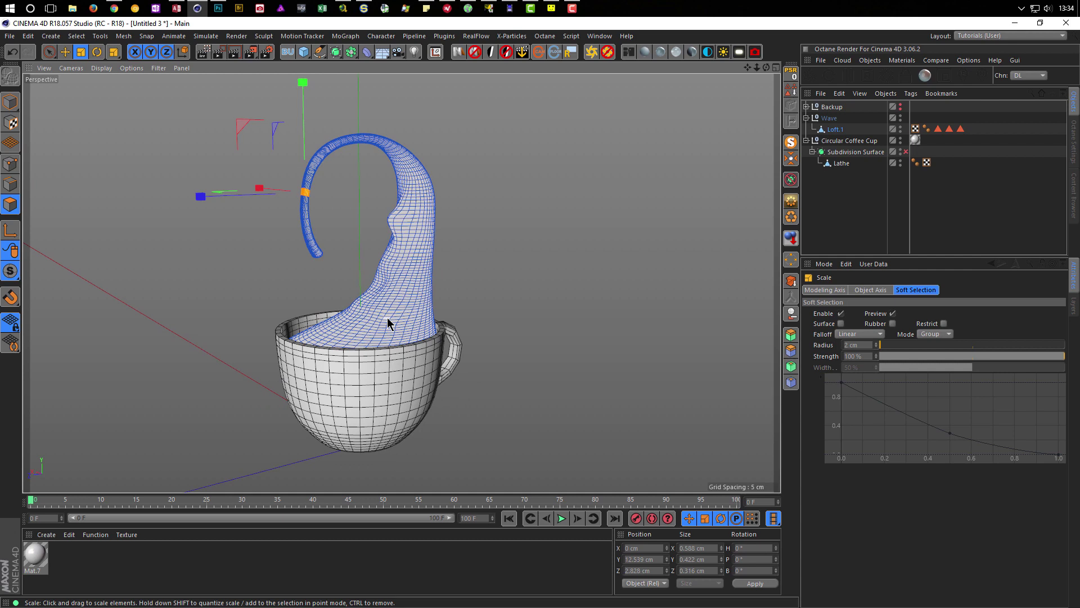
{"action": "middle_click_drag", "start_coordinate": [395, 309], "coordinate": [412, 320], "text": "alt"}
{"action": "mouse_move", "coordinate": [479, 340]}
{"action": "left_mouse_down", "text": "alt"}
{"action": "mouse_move", "coordinate": [489, 345]}
{"action": "mouse_move", "coordinate": [458, 307]}
{"action": "mouse_move", "coordinate": [450, 316]}
{"action": "left_mouse_up", "text": "alt"}
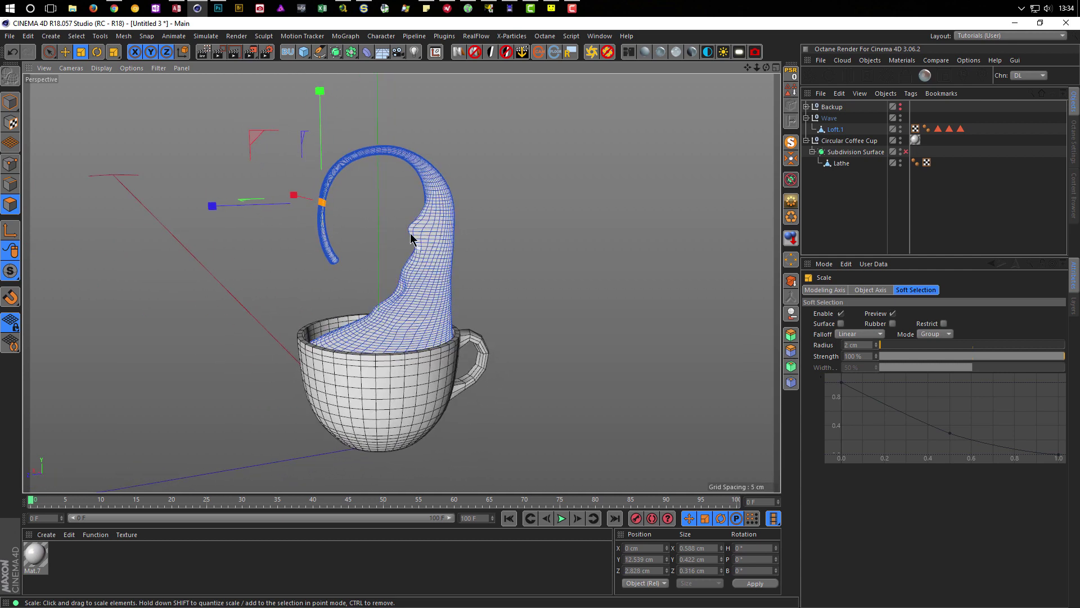
{"action": "left_click", "coordinate": [114, 8]}
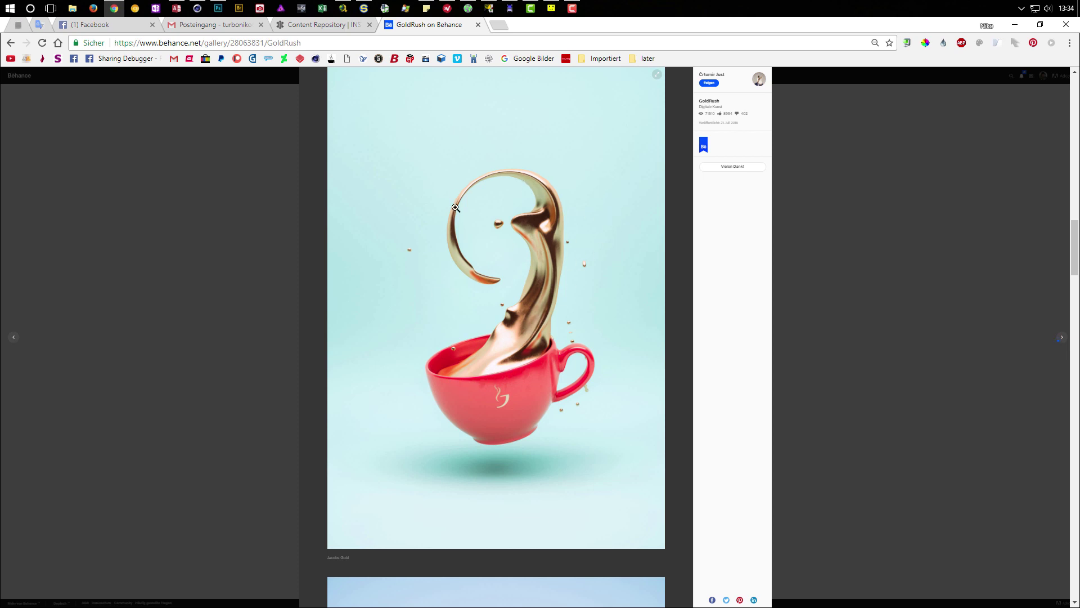
Leave the Behance reference and orbit around the cup and splash in Cinema 4D
{"action": "left_click", "coordinate": [197, 8]}
{"action": "mouse_move", "coordinate": [403, 400]}
{"action": "left_mouse_down", "text": "alt"}
{"action": "mouse_move", "coordinate": [442, 395]}
{"action": "mouse_move", "coordinate": [421, 400]}
{"action": "mouse_move", "coordinate": [419, 366]}
{"action": "mouse_move", "coordinate": [410, 399]}
{"action": "mouse_move", "coordinate": [418, 372]}
{"action": "left_mouse_up", "text": "alt"}
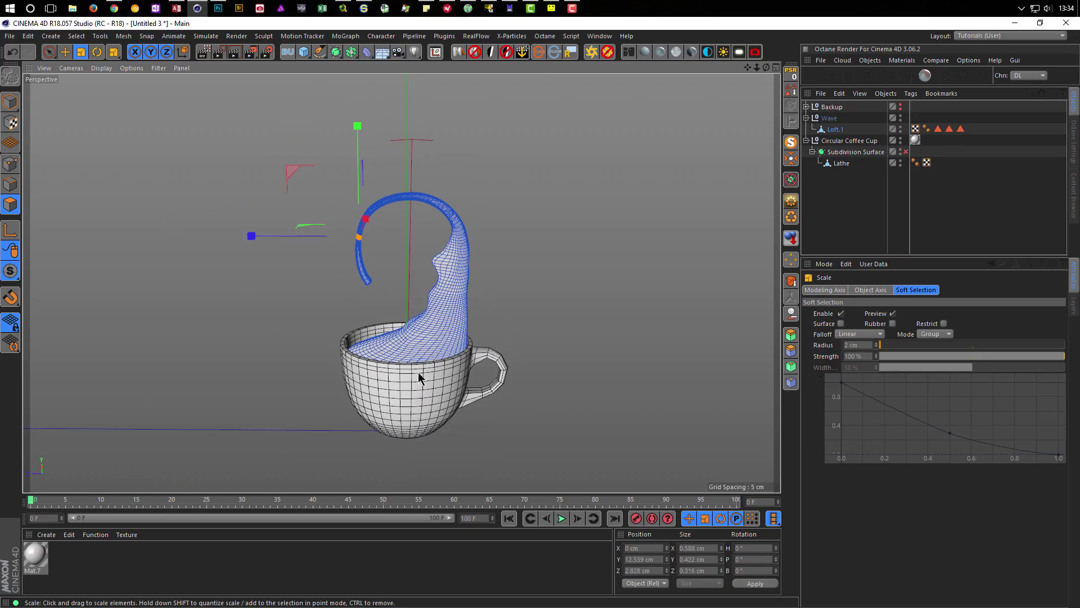
Add an FFD deformer to Loft.1 with 2 grid points on every axis
{"action": "left_click", "coordinate": [837, 130]}
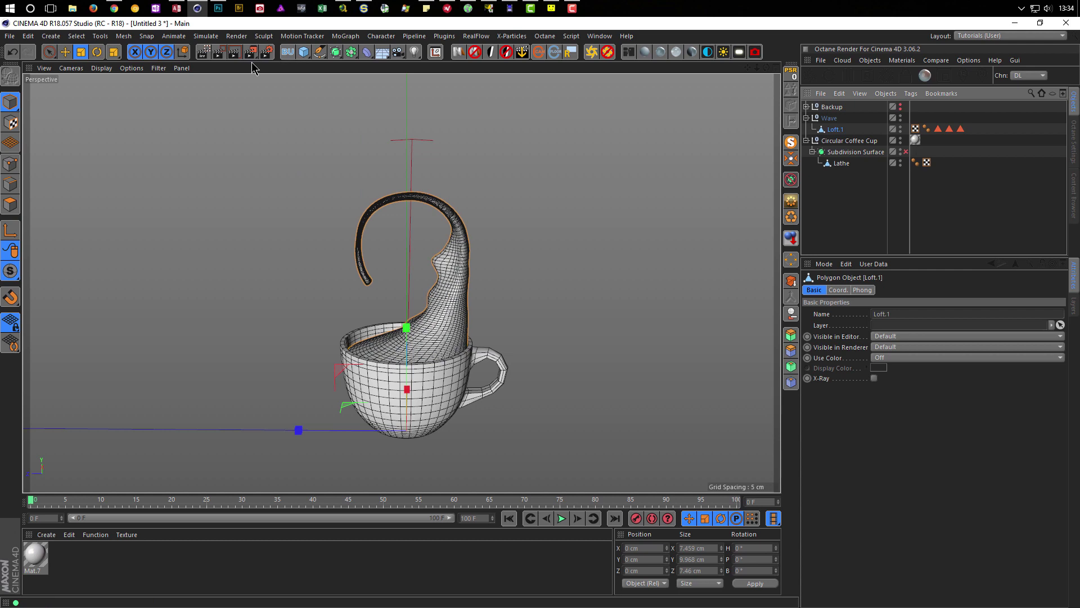
{"action": "left_click", "coordinate": [366, 52]}
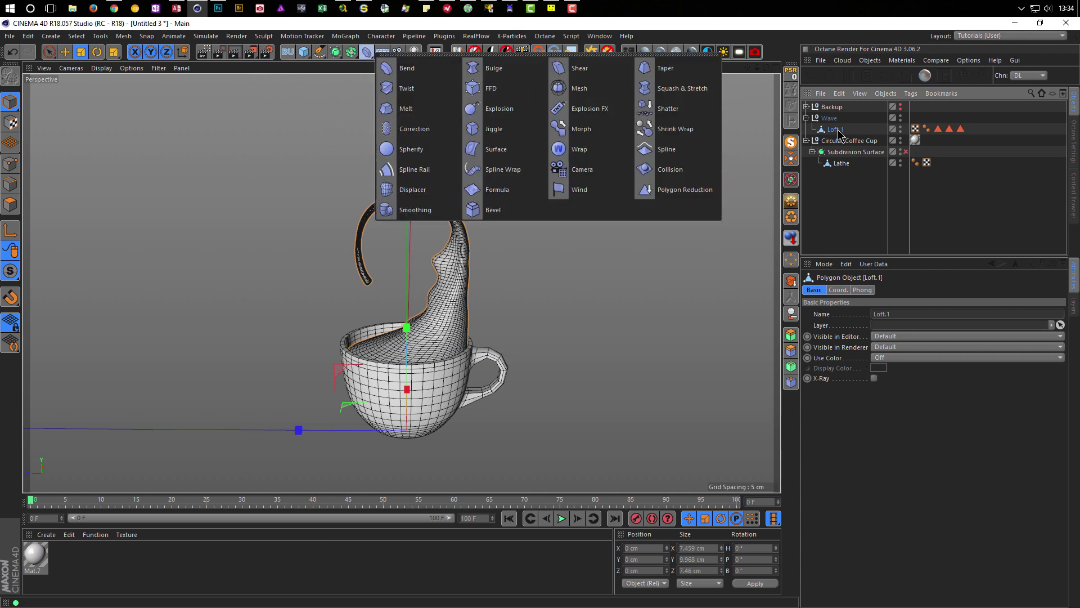
{"action": "left_click", "coordinate": [492, 90], "text": "shift"}
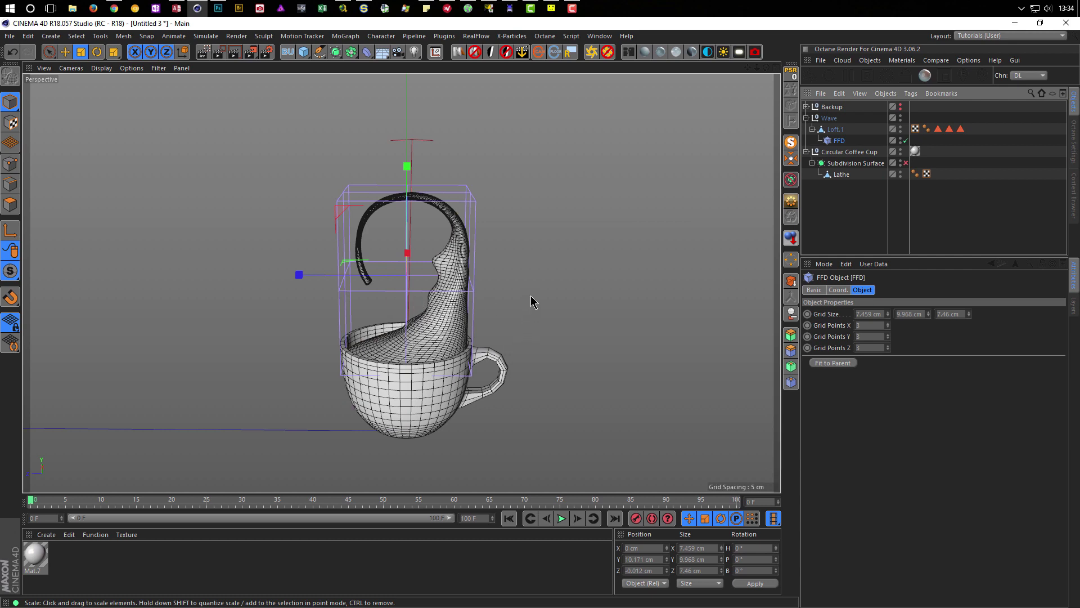
{"action": "left_click", "coordinate": [877, 327]}
{"action": "type", "text": "2"}
{"action": "key", "text": "Return"}
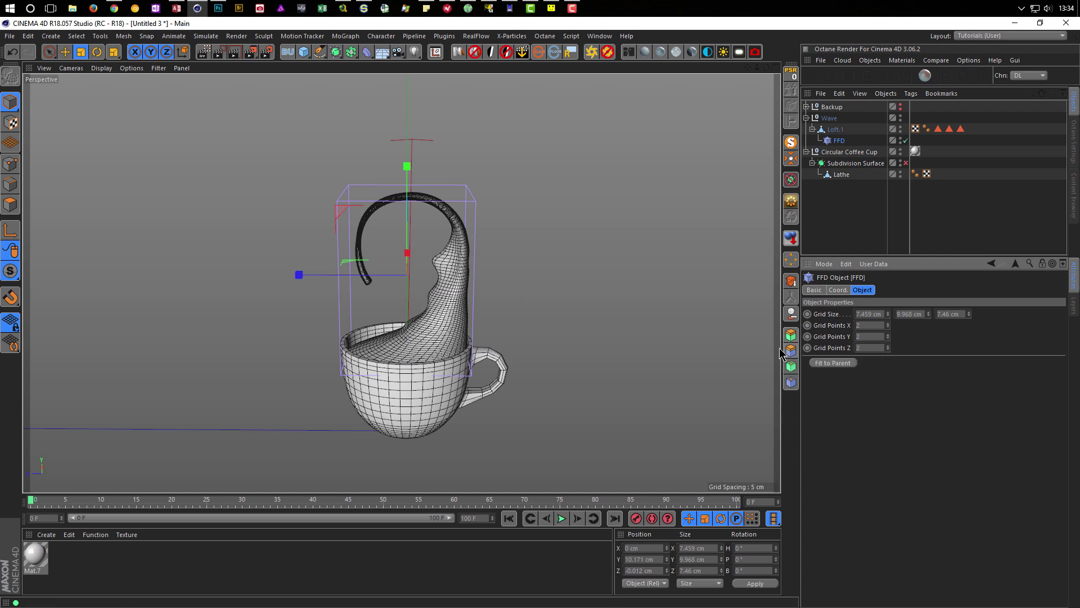
Rectangle-select the FFD cage's top points and shift them along Z to lean the splash
{"action": "left_click", "coordinate": [9, 164]}
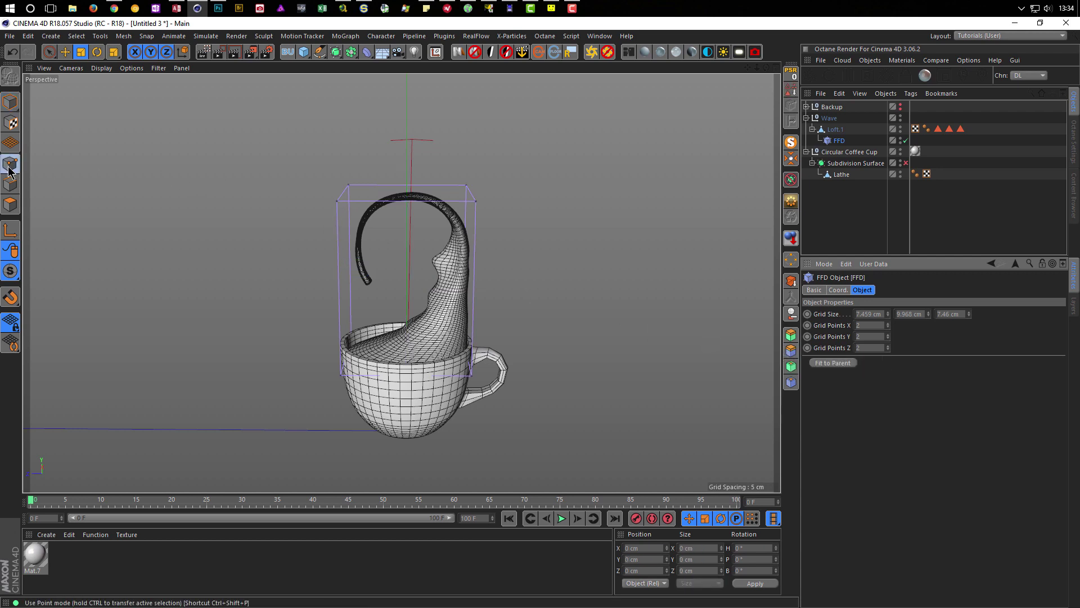
{"action": "key", "text": "0"}
{"action": "left_click_drag", "start_coordinate": [282, 144], "coordinate": [526, 285]}
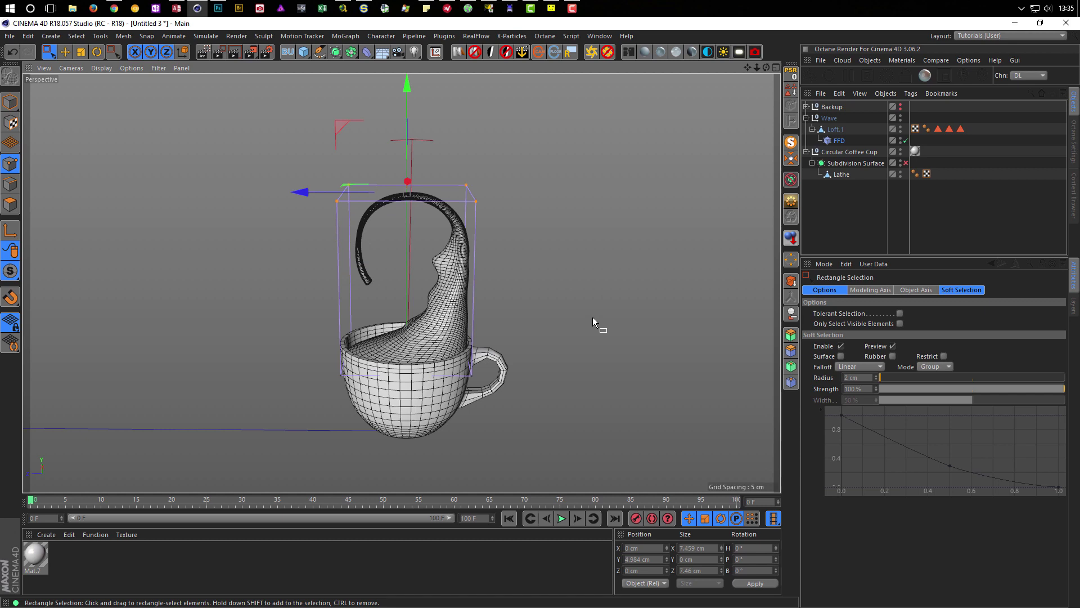
{"action": "left_click_drag", "start_coordinate": [301, 193], "coordinate": [320, 196]}
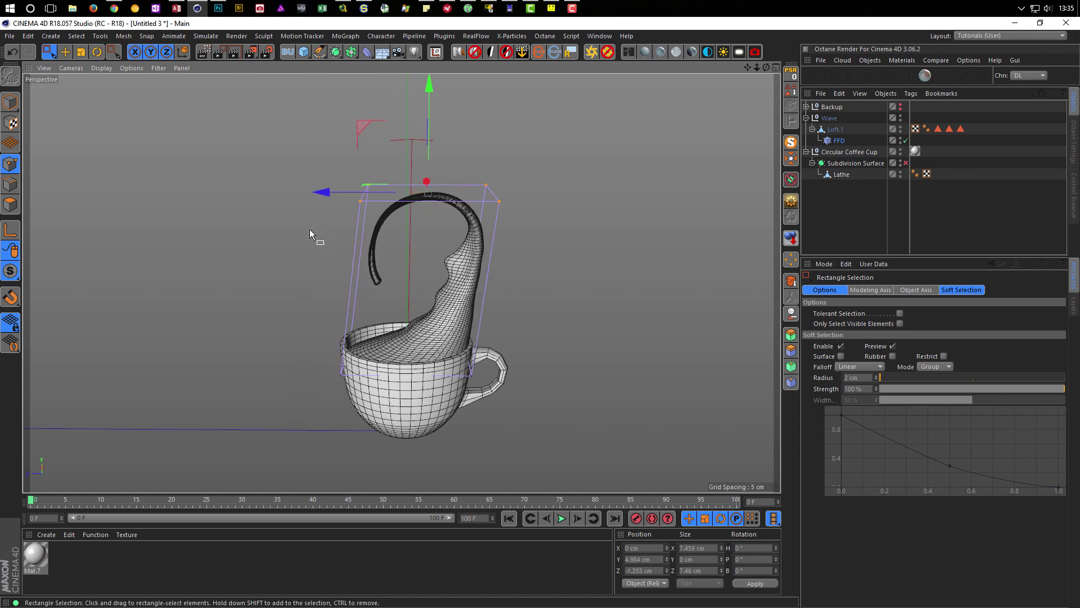
Switch to the Left view and parent the Wave group under Circular Coffee Cup
{"action": "middle_click", "coordinate": [411, 360]}
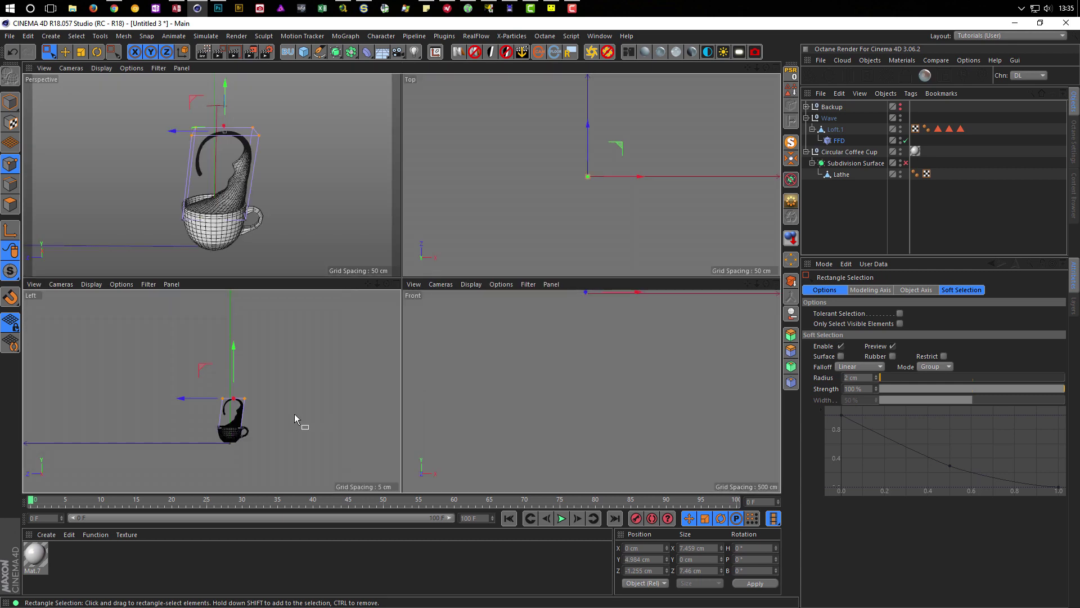
{"action": "middle_click", "coordinate": [295, 414]}
{"action": "scroll", "coordinate": [465, 386], "scroll_direction": "up", "scroll_amount": 3}
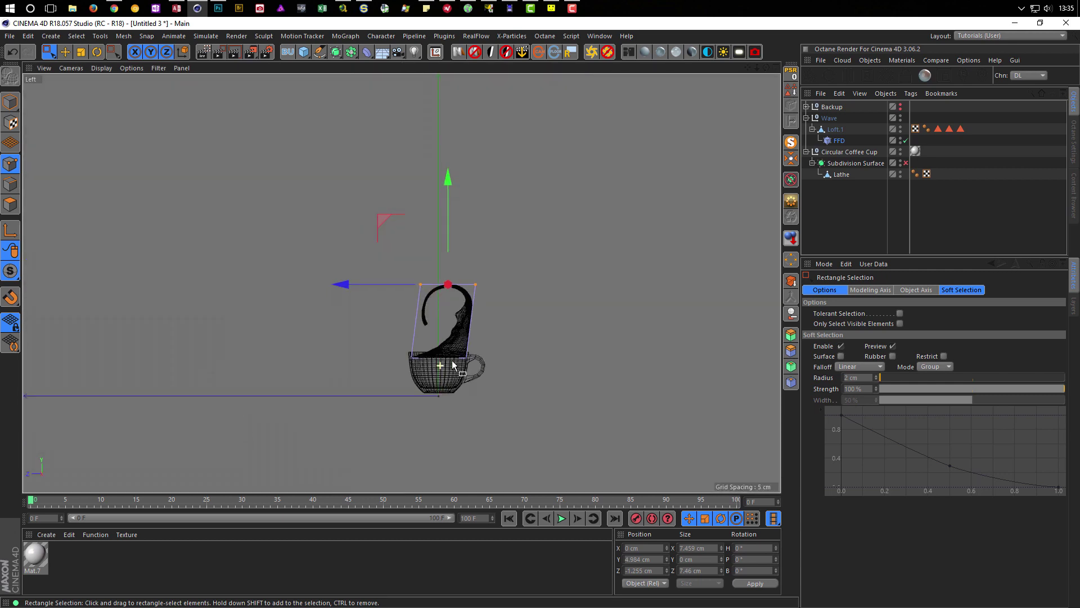
{"action": "left_click", "coordinate": [806, 119]}
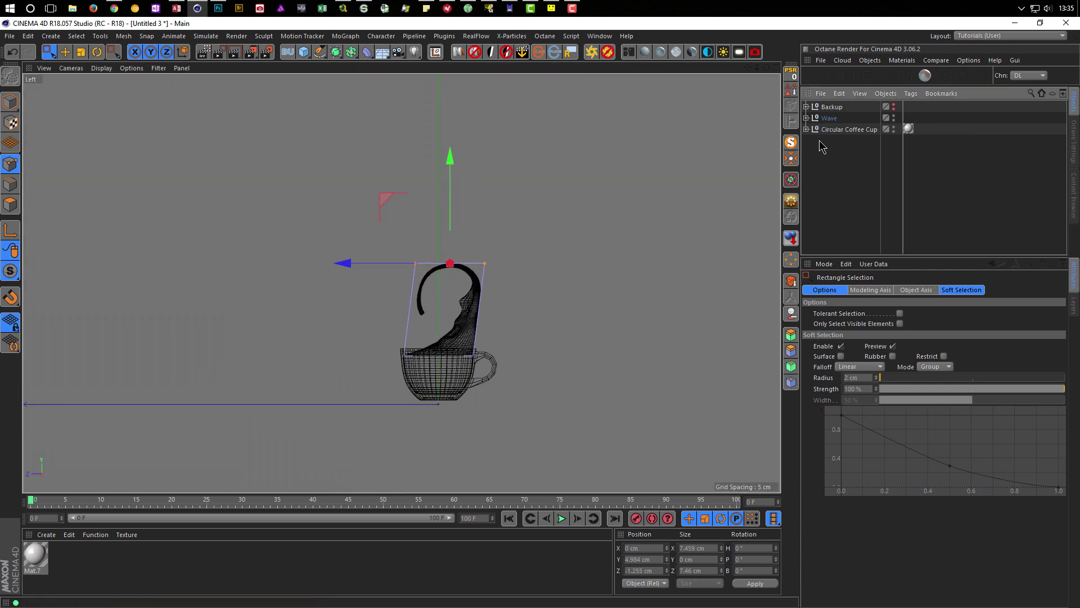
{"action": "left_click", "coordinate": [834, 150]}
{"action": "left_click", "coordinate": [807, 129]}
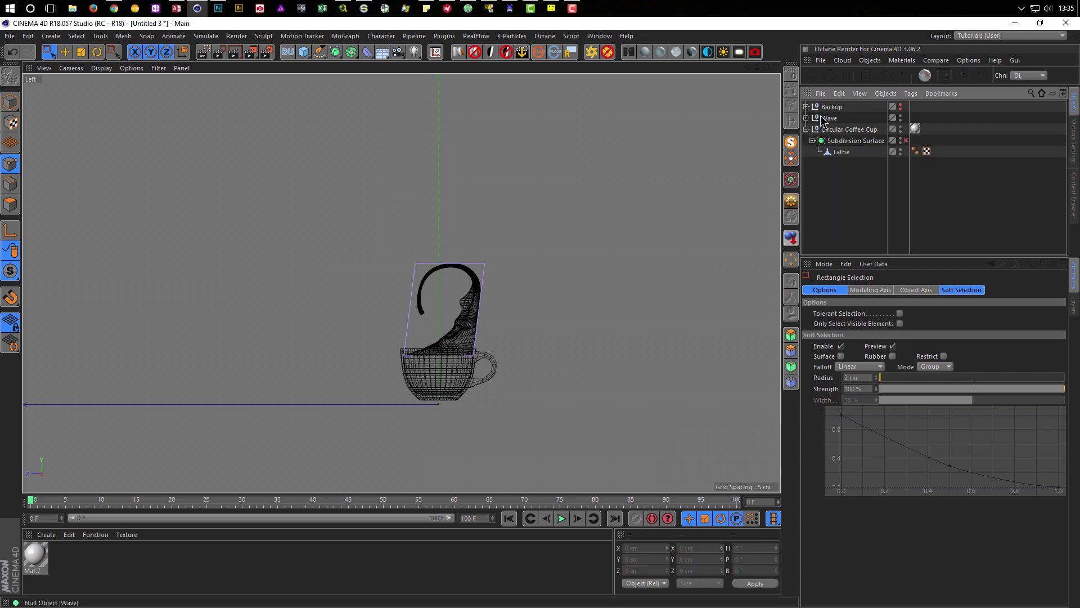
{"action": "left_click_drag", "start_coordinate": [828, 118], "coordinate": [827, 123]}
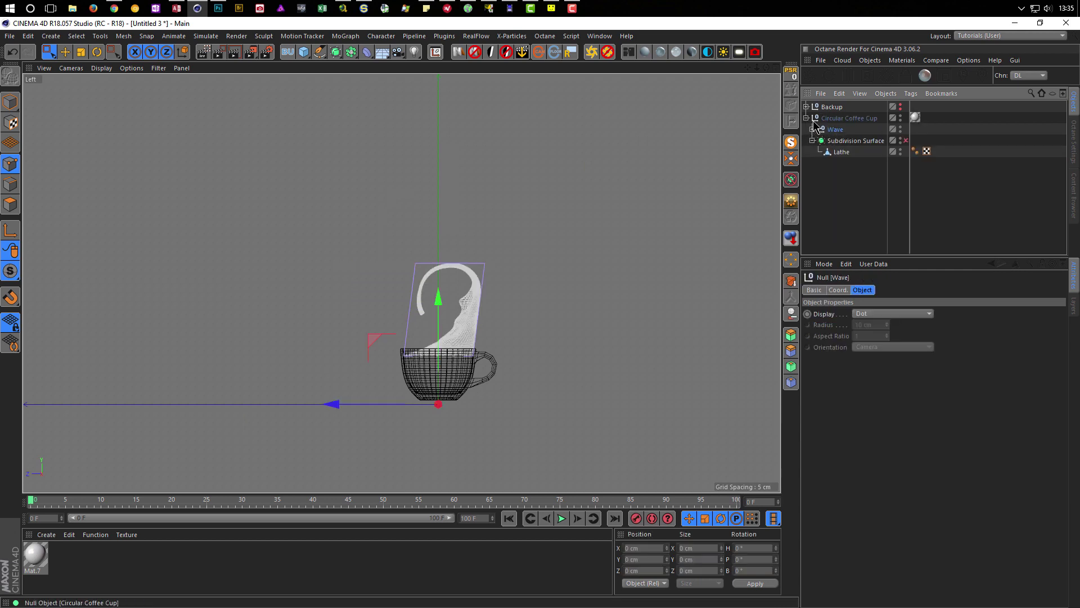
Rotate the Circular Coffee Cup group about -13.4° in the Left and Perspective views
{"action": "left_click", "coordinate": [826, 119]}
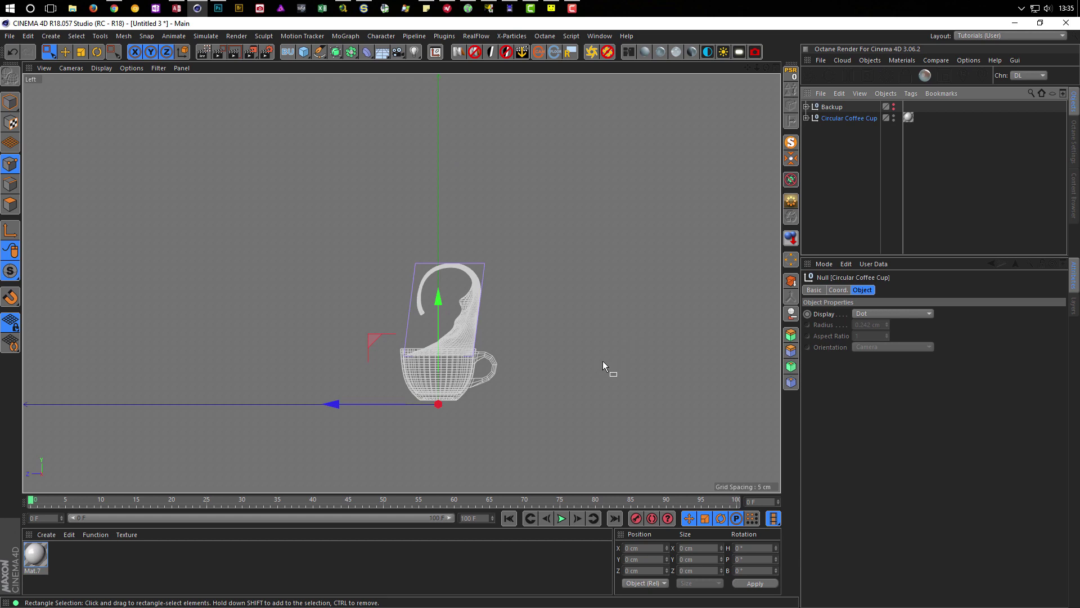
{"action": "key", "text": "r"}
{"action": "left_click_drag", "start_coordinate": [382, 439], "coordinate": [383, 445]}
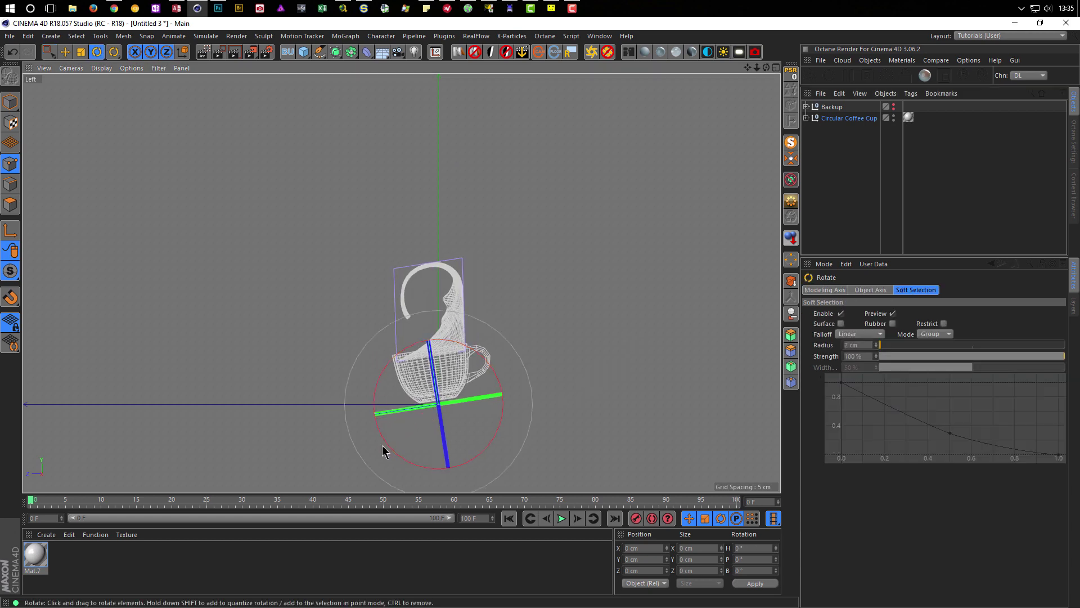
{"action": "middle_click", "coordinate": [438, 416]}
{"action": "middle_click", "coordinate": [284, 210]}
{"action": "mouse_move", "coordinate": [351, 389]}
{"action": "left_mouse_down", "text": "alt"}
{"action": "mouse_move", "coordinate": [377, 373]}
{"action": "mouse_move", "coordinate": [330, 363]}
{"action": "mouse_move", "coordinate": [331, 374]}
{"action": "left_mouse_up", "text": "alt"}
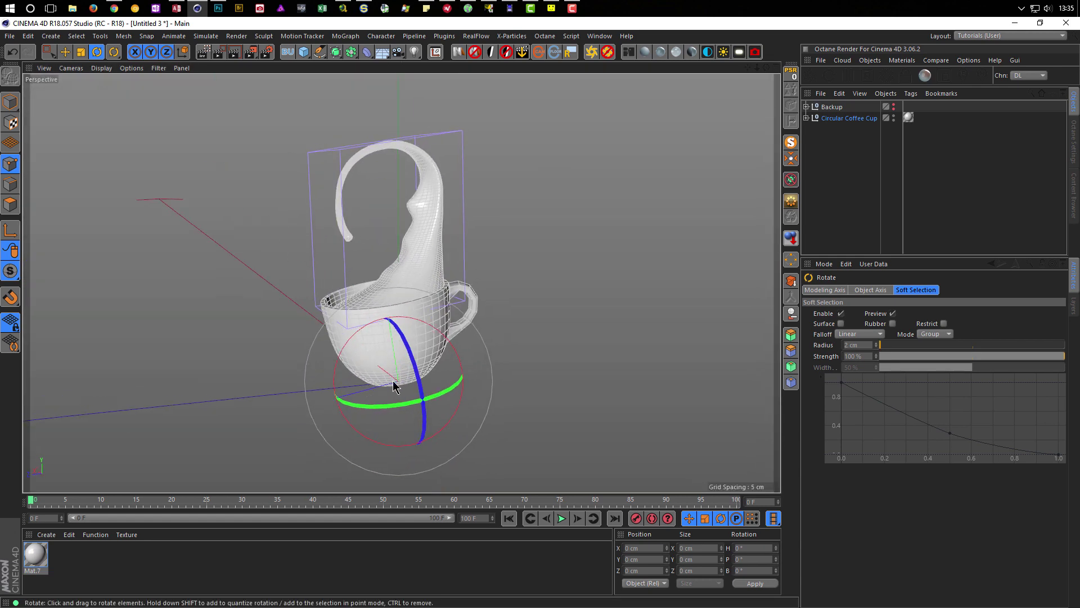
{"action": "left_click_drag", "start_coordinate": [403, 363], "coordinate": [406, 352]}
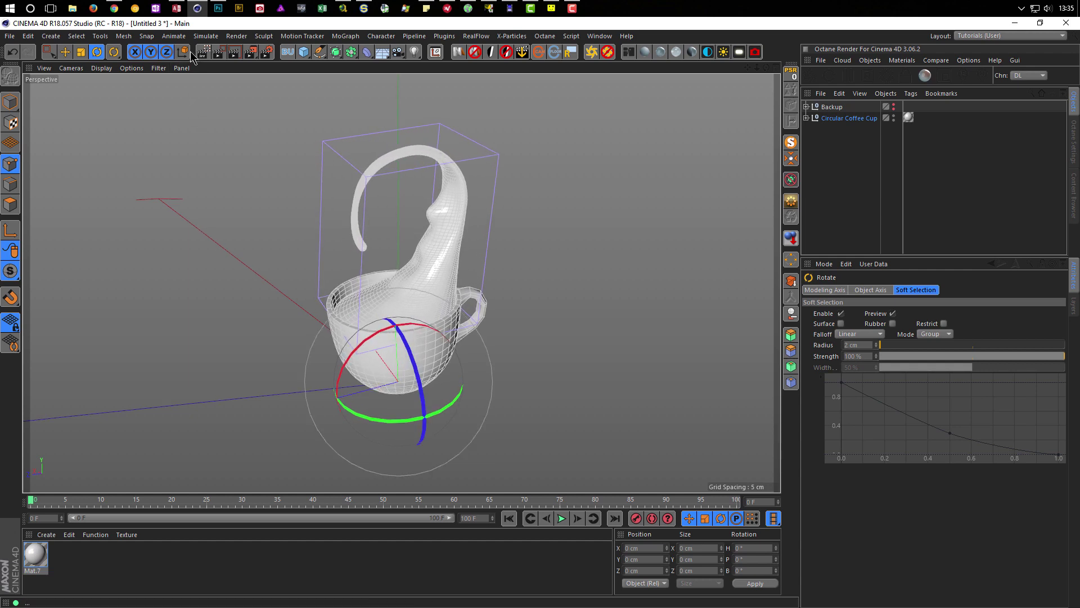
Activate Low GI and set the output to 720 × 720 with Lock Ratio off
{"action": "left_click", "coordinate": [269, 53]}
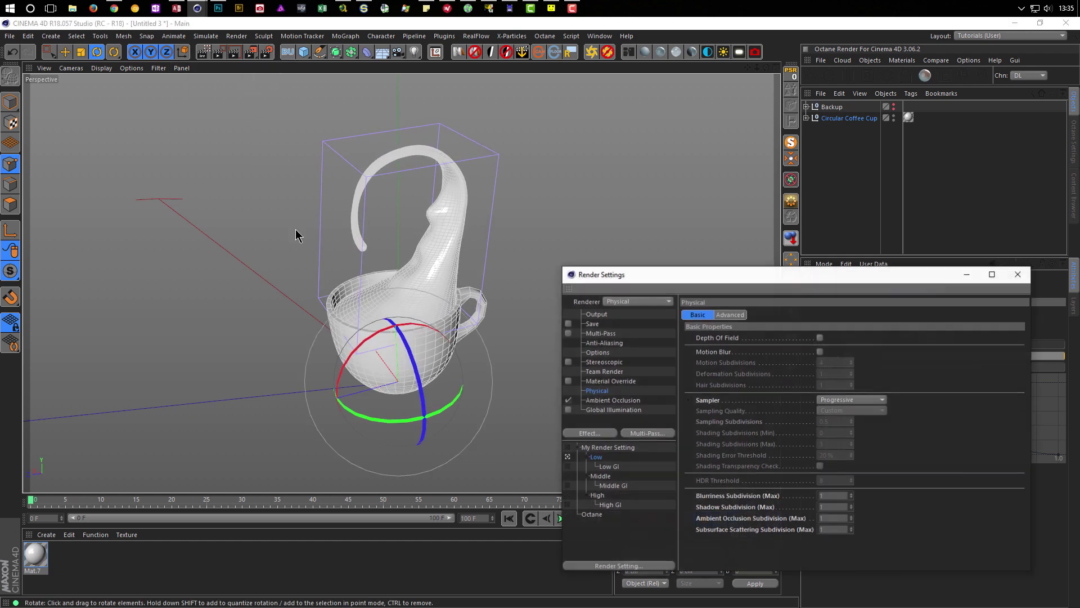
{"action": "left_click", "coordinate": [567, 467]}
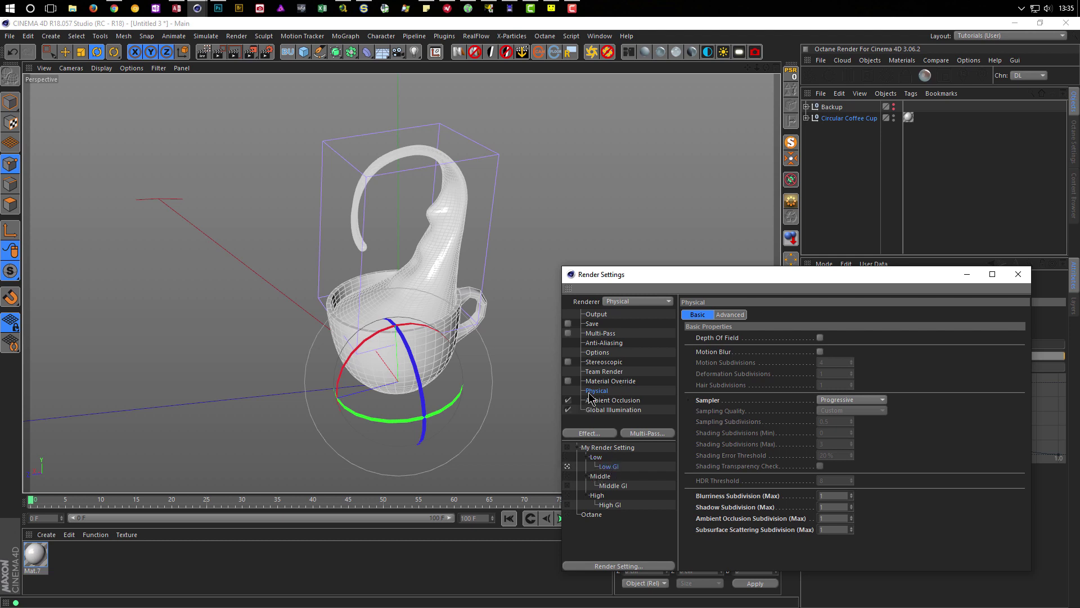
{"action": "left_click", "coordinate": [597, 314]}
{"action": "left_click", "coordinate": [747, 347]}
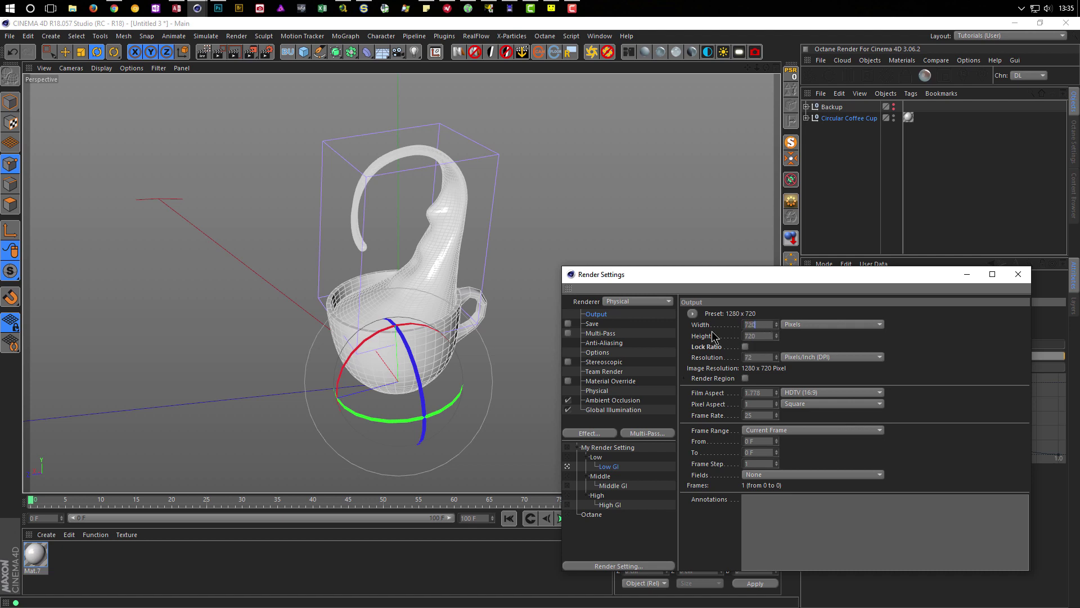
{"action": "key", "text": "Return"}
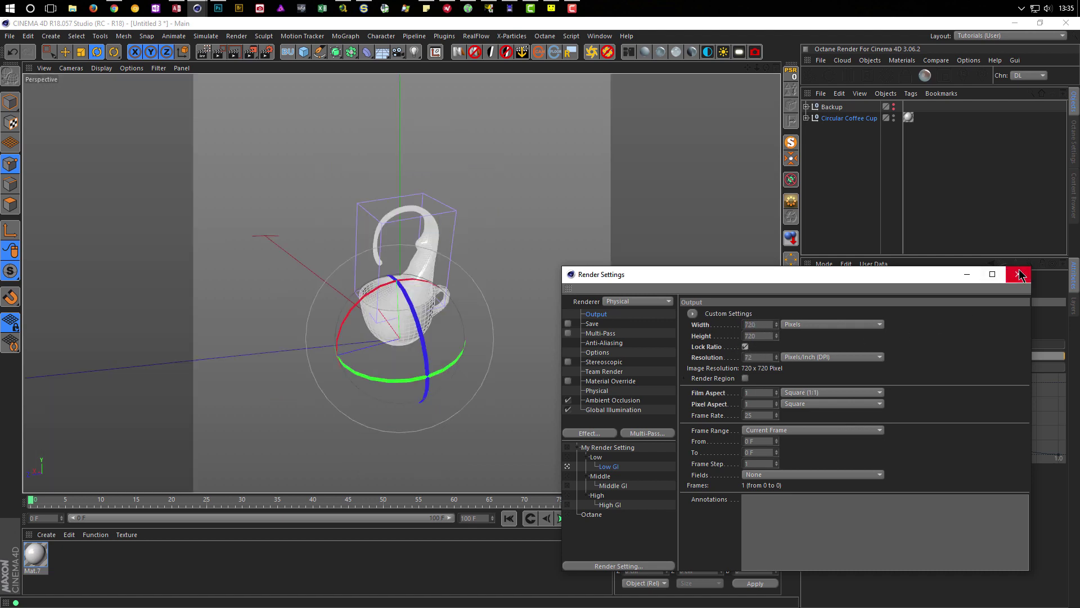
{"action": "left_click", "coordinate": [1018, 274]}
{"action": "scroll", "coordinate": [421, 303], "scroll_direction": "up", "scroll_amount": 2}
{"action": "scroll", "coordinate": [439, 303], "scroll_direction": "up", "scroll_amount": 3}
{"action": "left_click_drag", "start_coordinate": [439, 304], "coordinate": [417, 363], "text": "alt"}
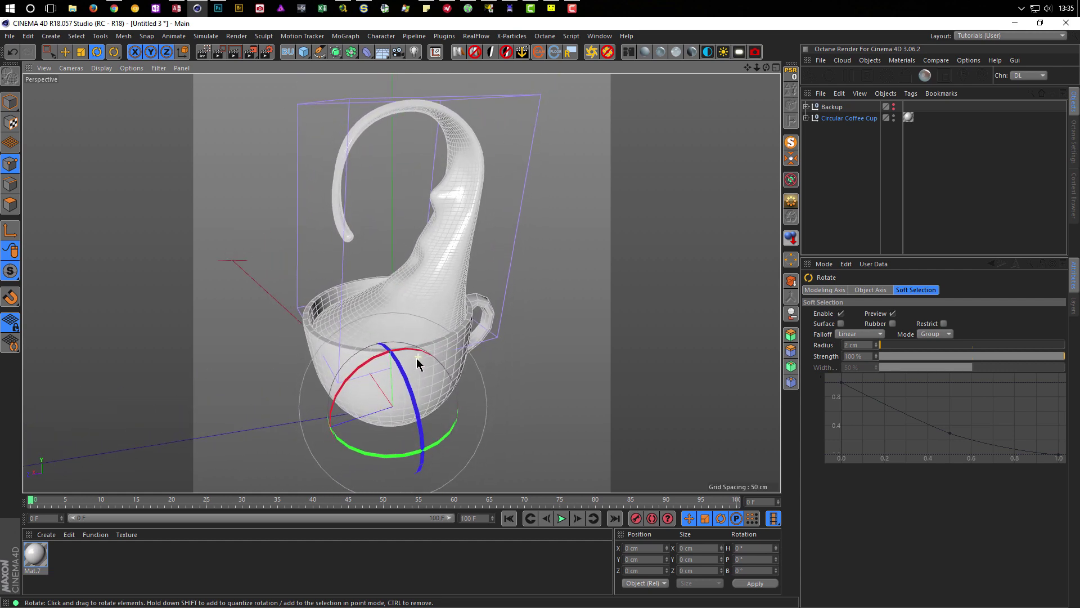
Enable the Subdivision Surface inside the Circular Coffee Cup group
{"action": "left_click", "coordinate": [807, 119]}
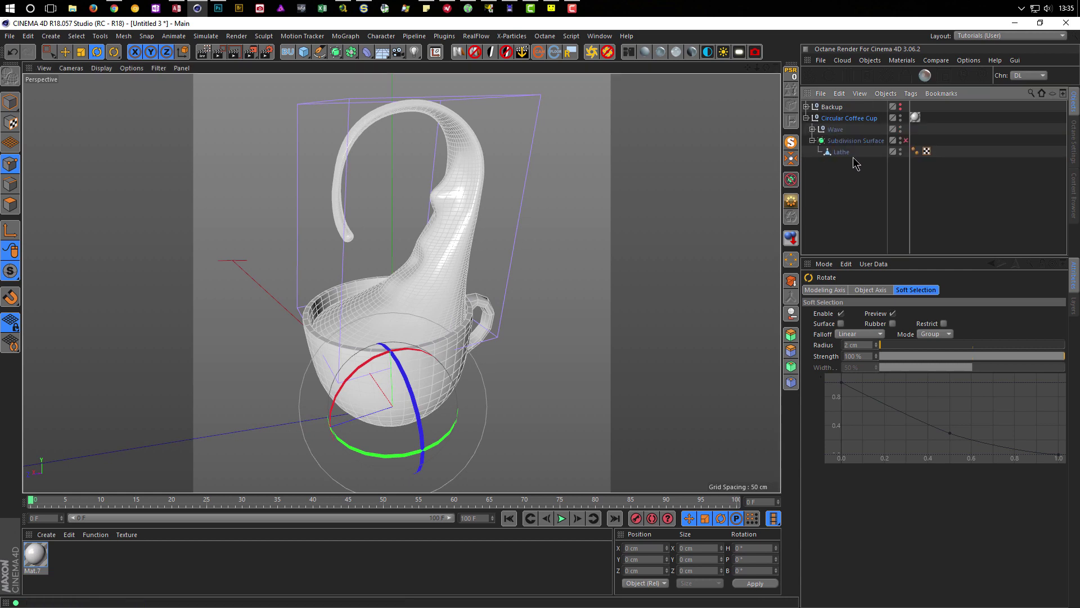
{"action": "left_click", "coordinate": [906, 141]}
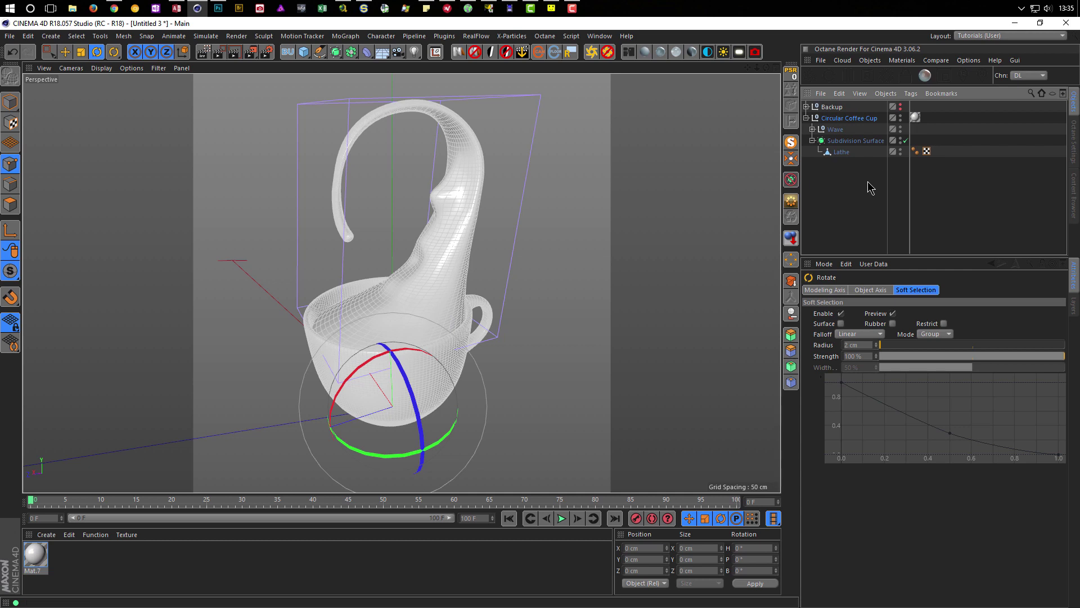
{"action": "left_click_drag", "start_coordinate": [413, 369], "coordinate": [406, 383], "text": "alt"}
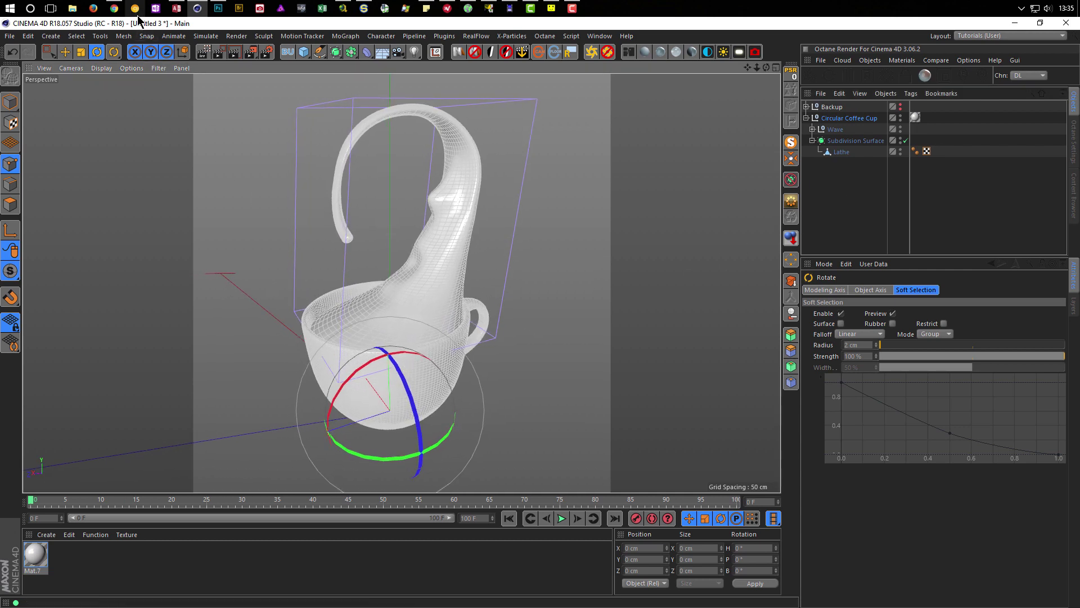
Recheck the GoldRush reference on Behance, then bring up Cinema 4D's primitives list
{"action": "left_click", "coordinate": [115, 8]}
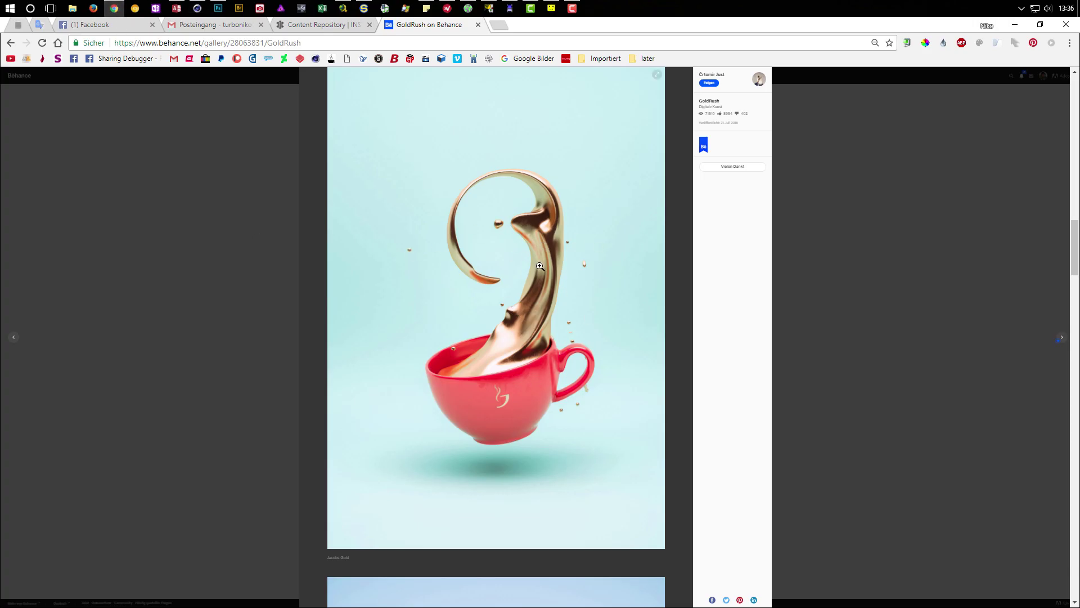
{"action": "left_click", "coordinate": [1015, 24]}
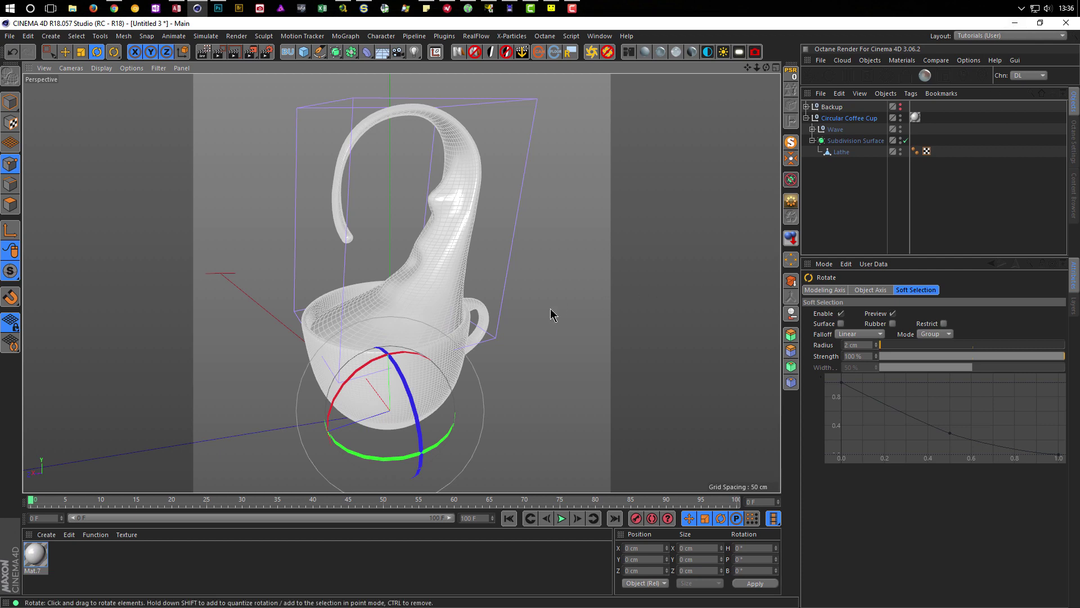
{"action": "left_click_drag", "start_coordinate": [437, 346], "coordinate": [431, 363], "text": "alt"}
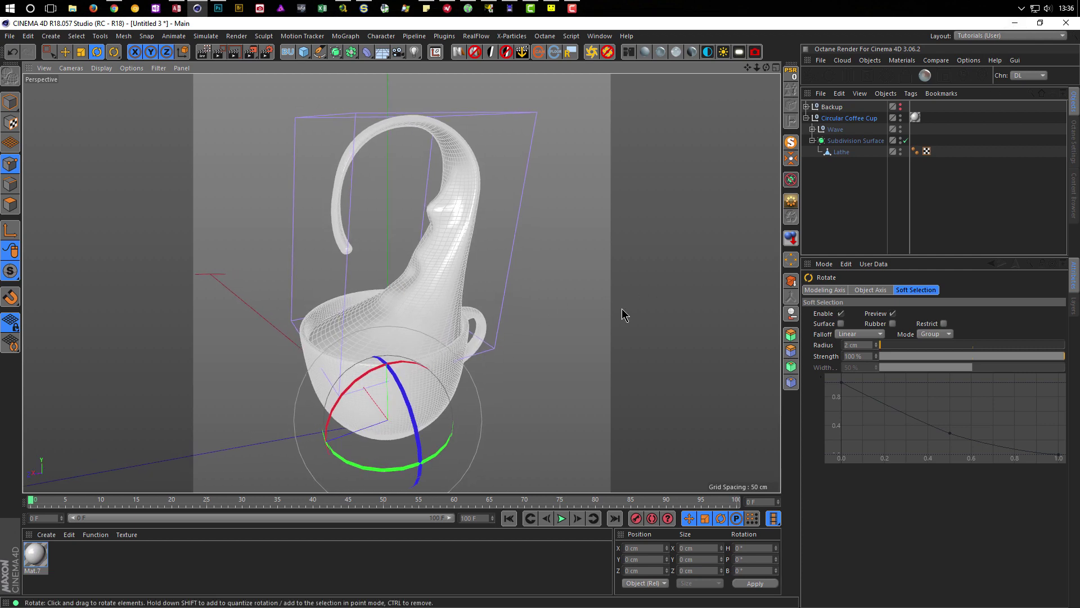
{"action": "left_click", "coordinate": [303, 53]}
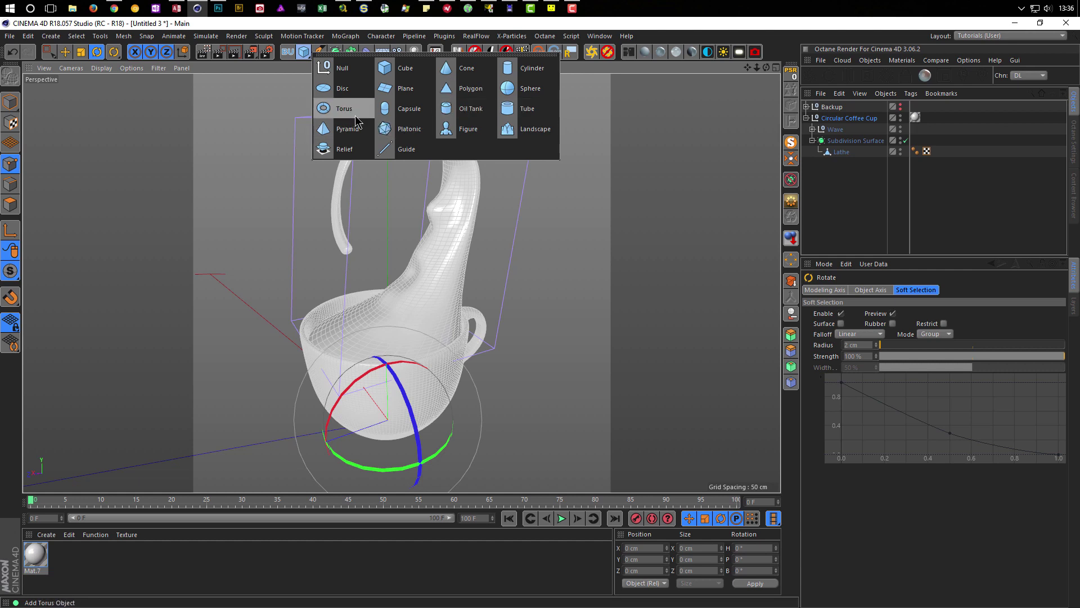
Add a sphere with a 0.5 cm radius
{"action": "left_click", "coordinate": [529, 88]}
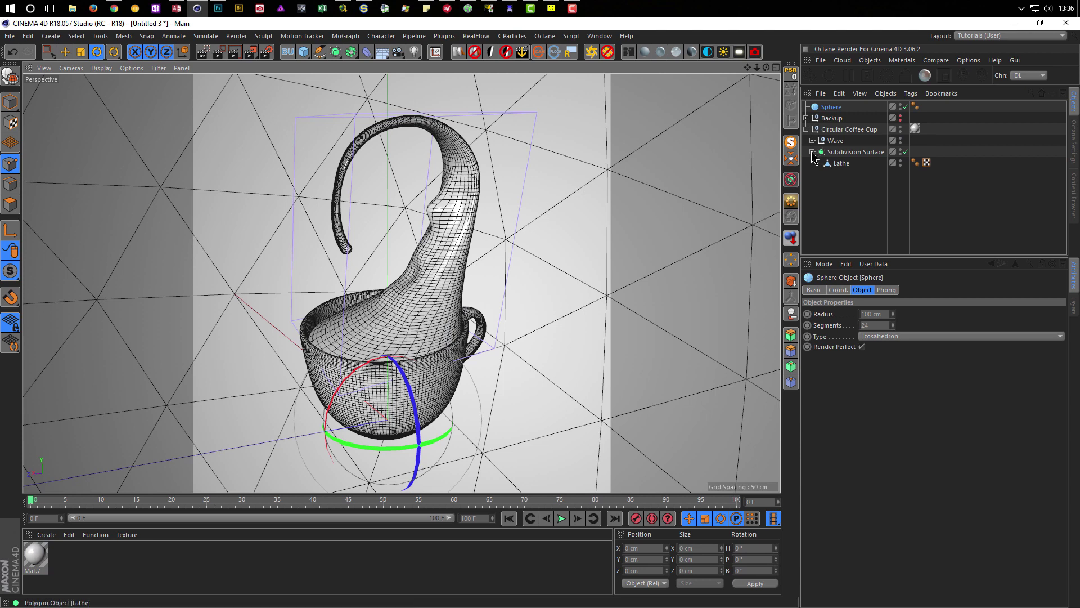
{"action": "left_click", "coordinate": [889, 317]}
{"action": "type", "text": "0.5"}
{"action": "key", "text": "Return"}
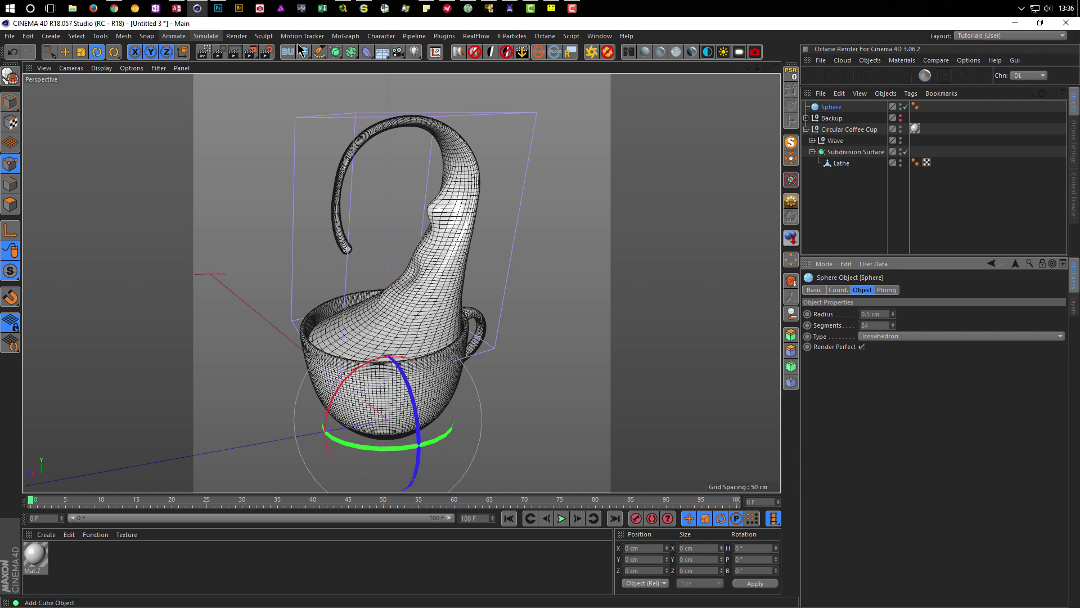
Clone the sphere with a Cloner in Grid Array mode sized 5 cm
{"action": "left_click", "coordinate": [341, 38]}
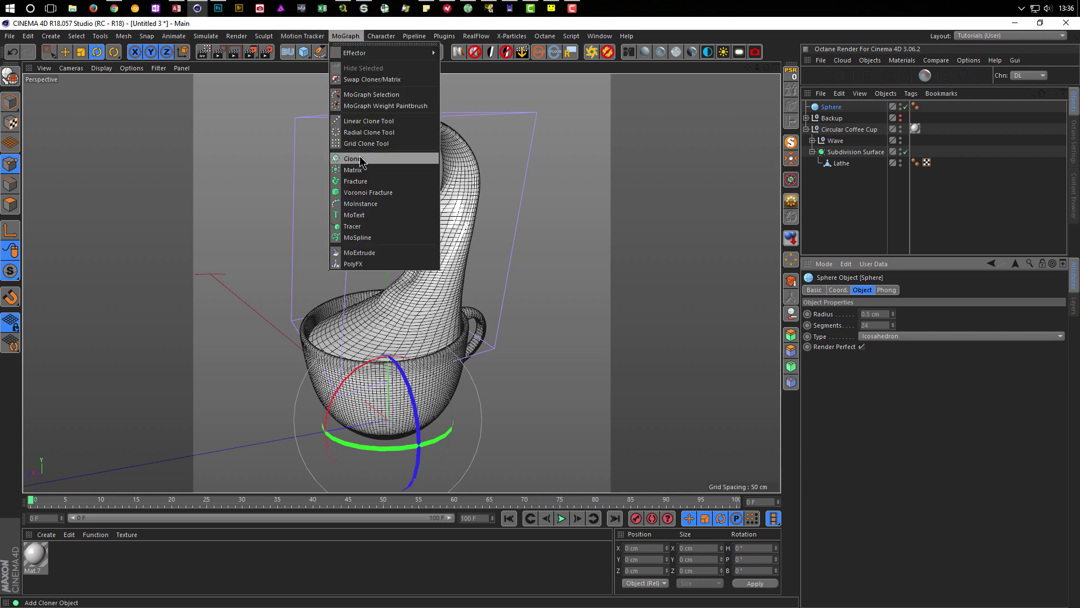
{"action": "left_click", "coordinate": [340, 159], "text": "alt"}
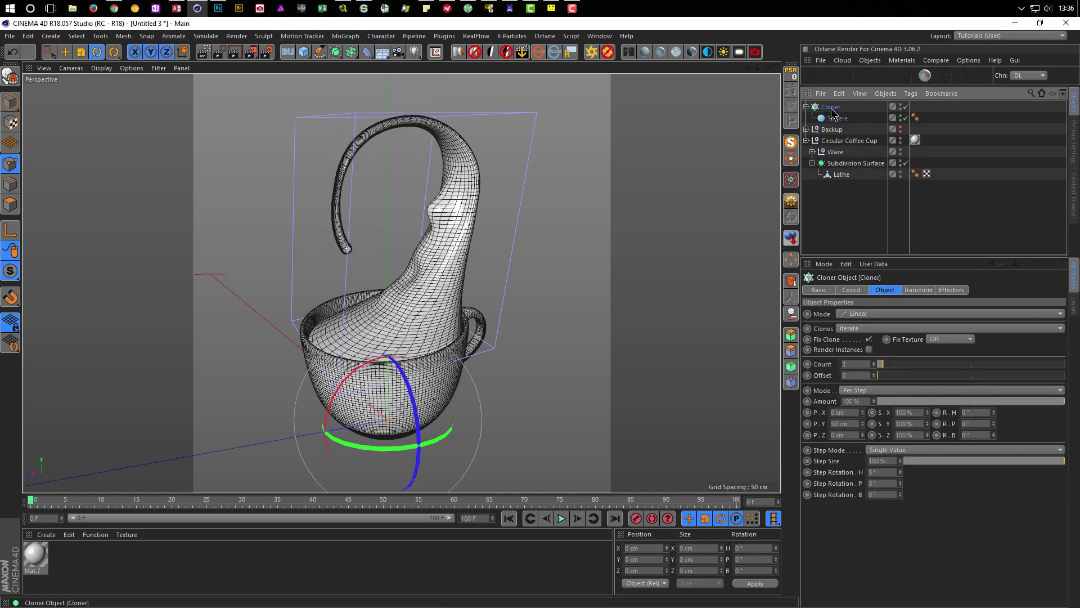
{"action": "left_click", "coordinate": [861, 314]}
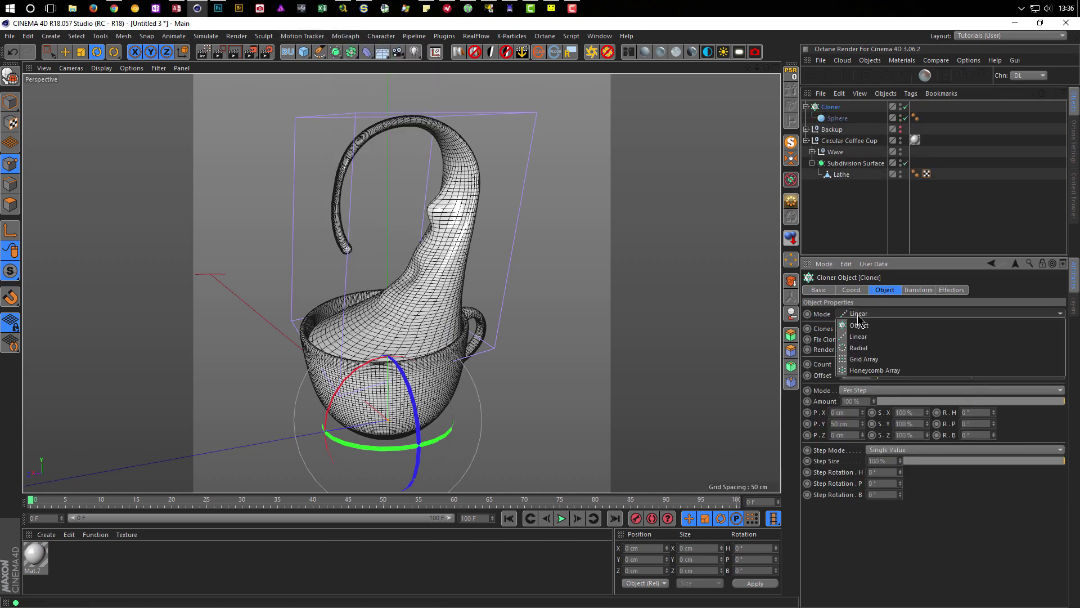
{"action": "left_click", "coordinate": [863, 360]}
{"action": "left_click", "coordinate": [857, 364]}
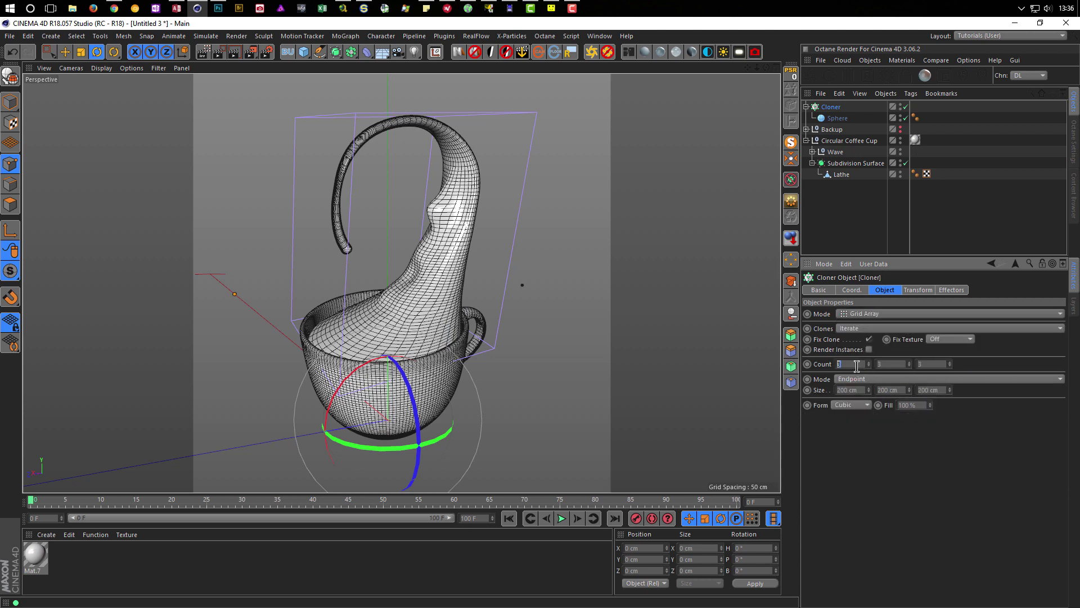
{"action": "left_click", "coordinate": [852, 390]}
{"action": "key", "text": "Tab"}
{"action": "type", "text": "5"}
{"action": "key", "text": "Tab"}
{"action": "type", "text": "5"}
{"action": "key", "text": "Return"}
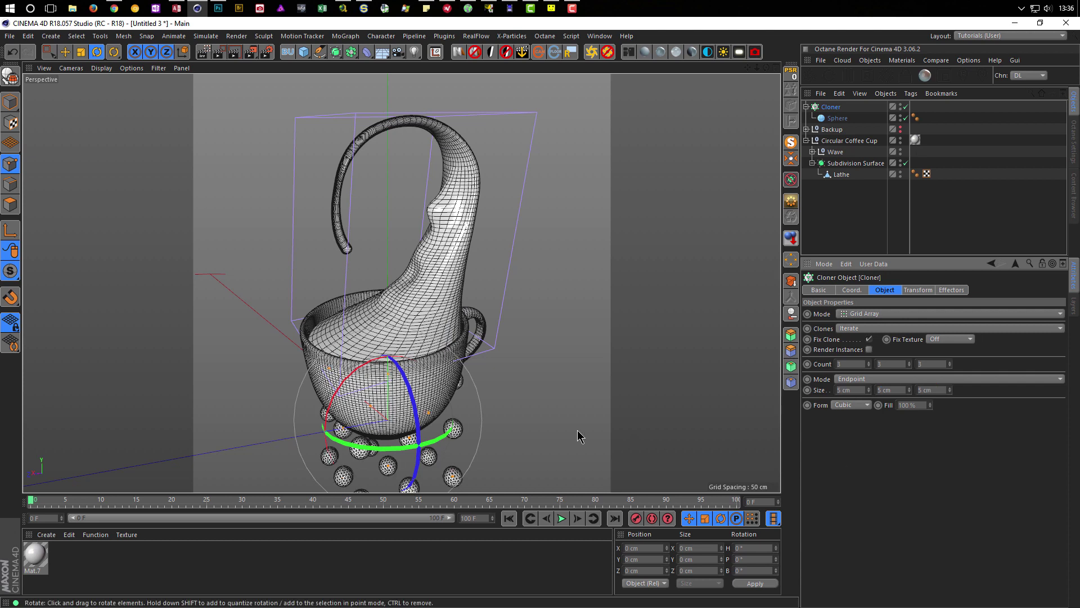
Lift the sphere clones up into the splash and scale the sphere down
{"action": "key", "text": "e"}
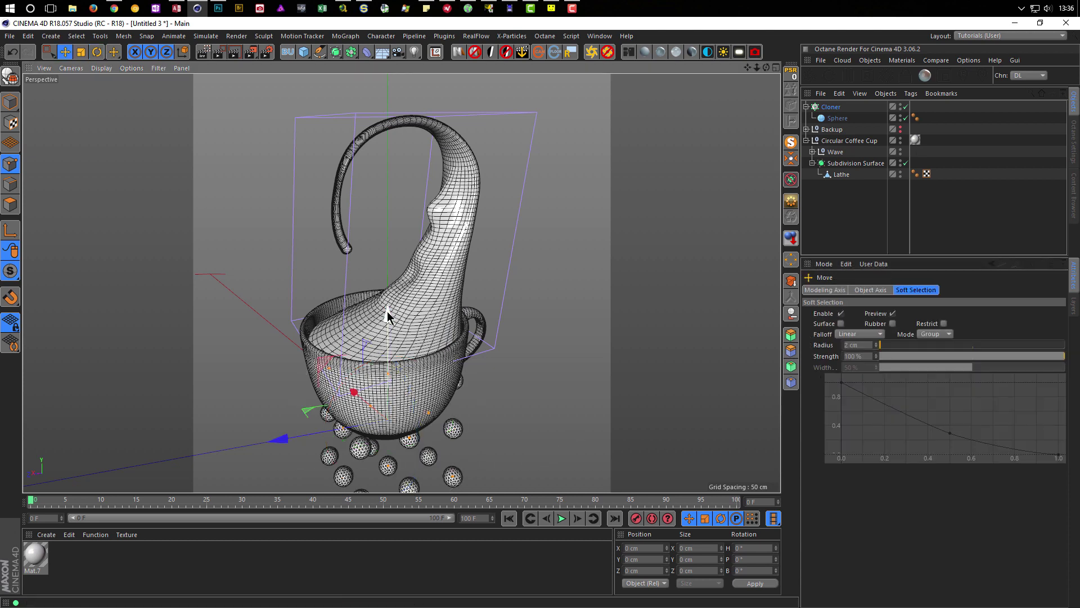
{"action": "left_click_drag", "start_coordinate": [388, 312], "coordinate": [394, 151]}
{"action": "scroll", "coordinate": [394, 253], "scroll_direction": "down", "scroll_amount": 3}
{"action": "left_click_drag", "start_coordinate": [394, 254], "coordinate": [376, 306], "text": "alt"}
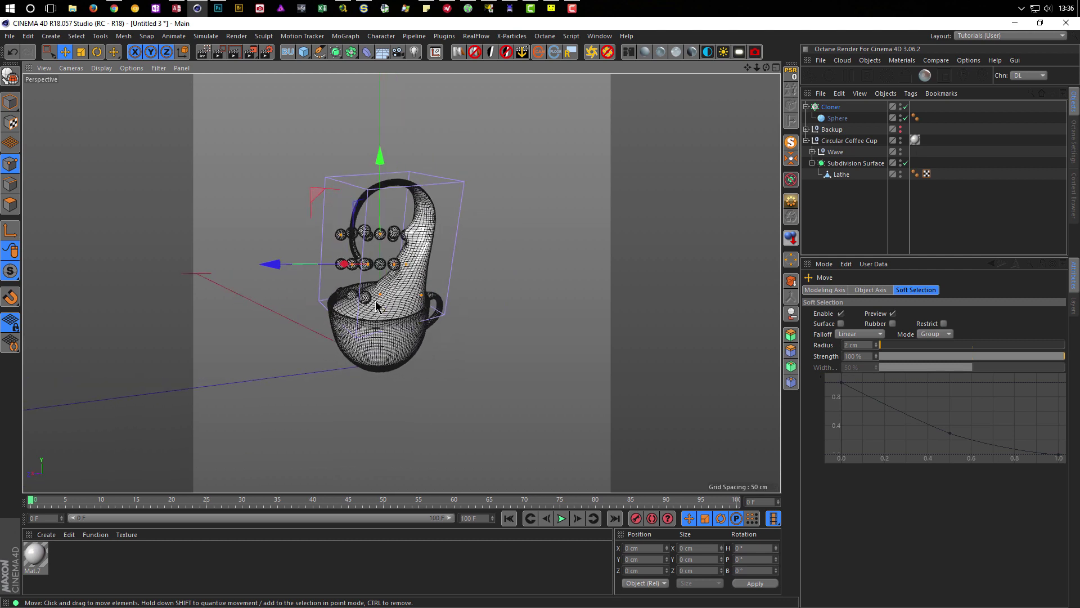
{"action": "scroll", "coordinate": [376, 305], "scroll_direction": "up", "scroll_amount": 4}
{"action": "left_click", "coordinate": [837, 119]}
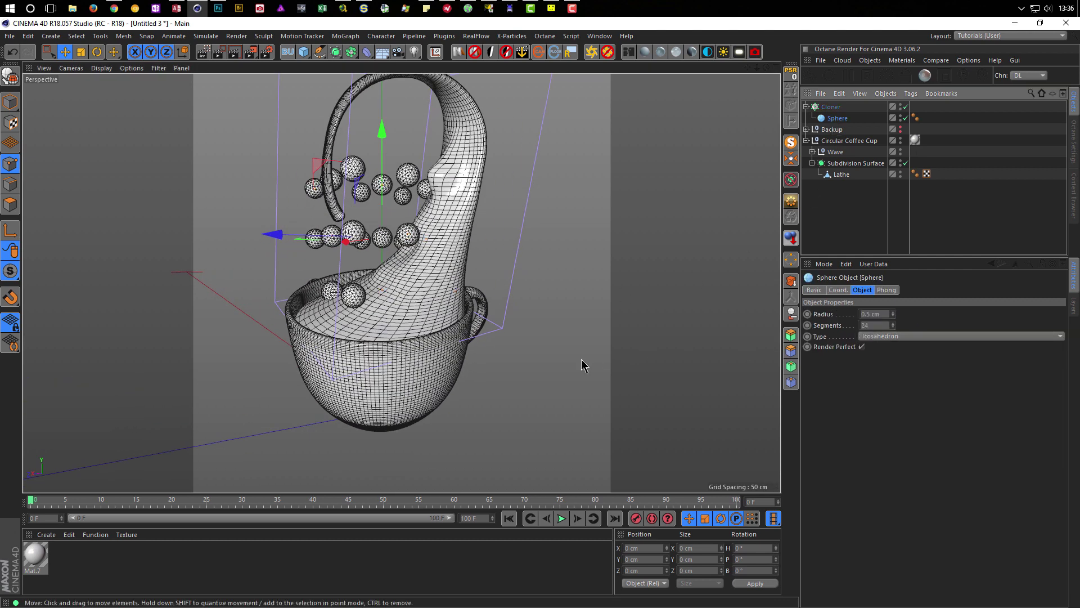
{"action": "key", "text": "t"}
{"action": "left_click_drag", "start_coordinate": [598, 352], "coordinate": [349, 411]}
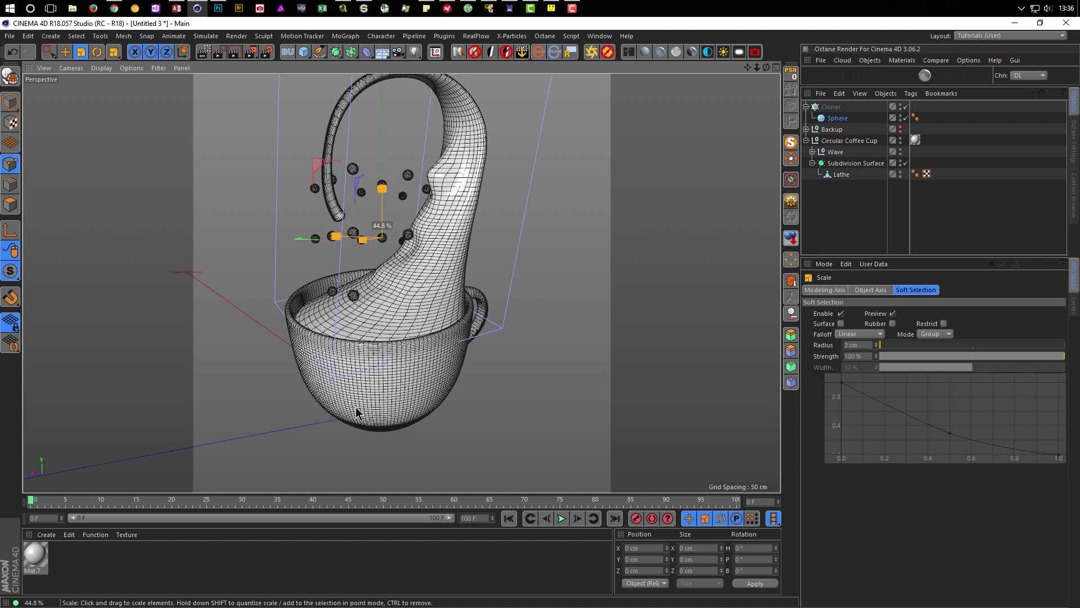
Select the Cloner and bring up the MoGraph Effector menu
{"action": "left_click", "coordinate": [829, 107]}
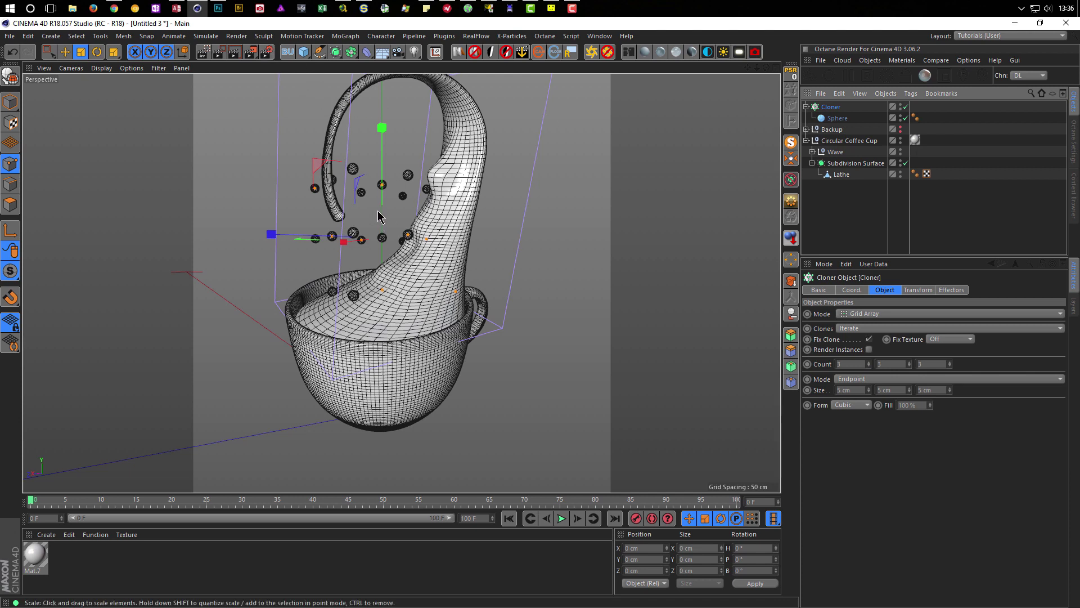
{"action": "left_click", "coordinate": [346, 35]}
{"action": "mouse_move", "coordinate": [355, 52]}
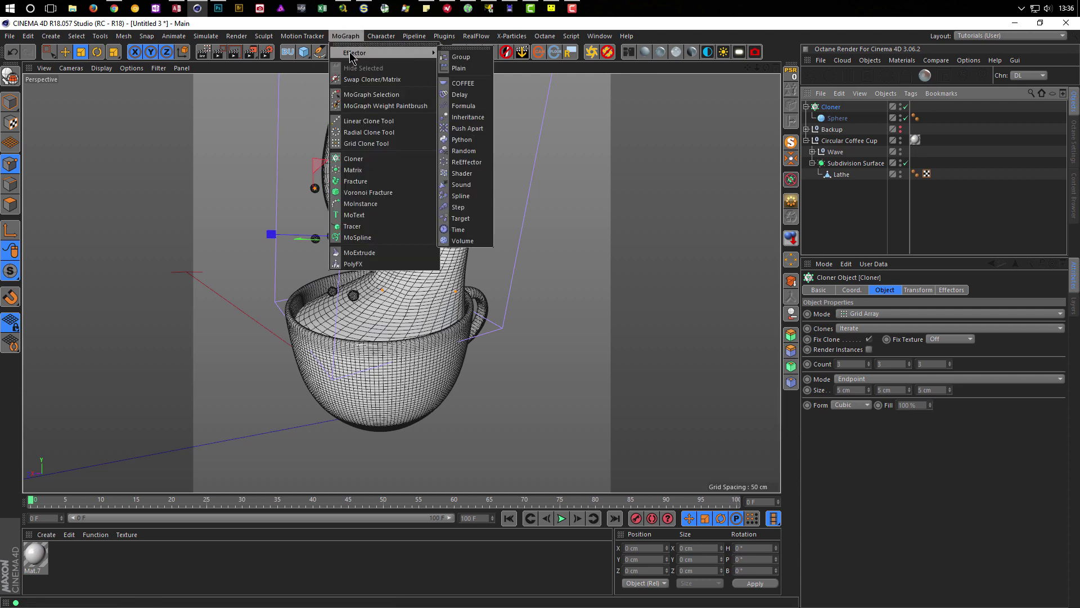
Add a Random effector and confirm it's linked in the Cloner's Effectors list
{"action": "left_click", "coordinate": [467, 151]}
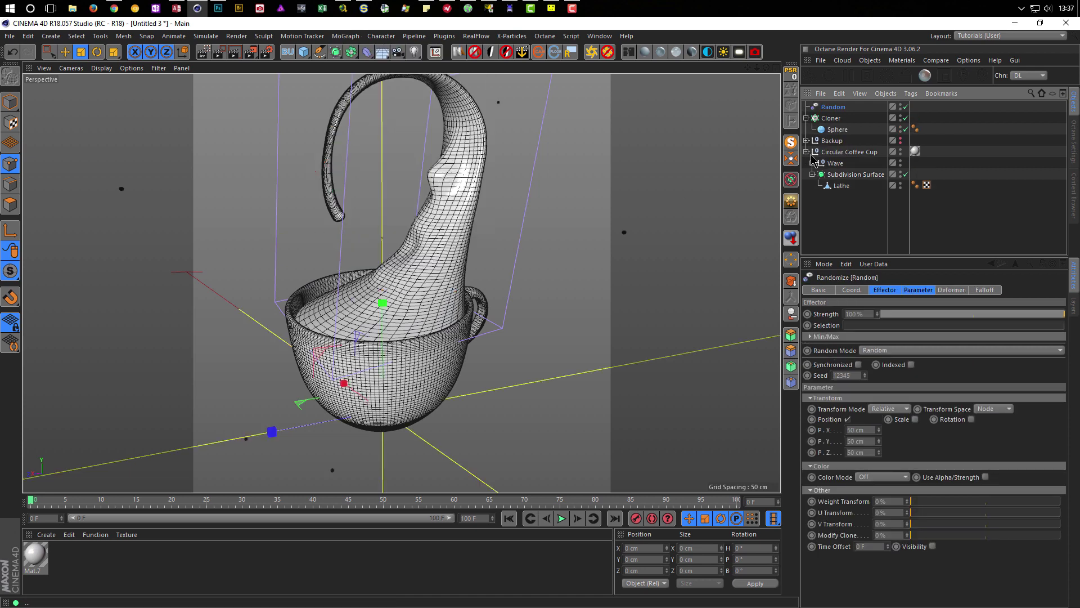
{"action": "left_click", "coordinate": [832, 118]}
{"action": "left_click", "coordinate": [957, 290]}
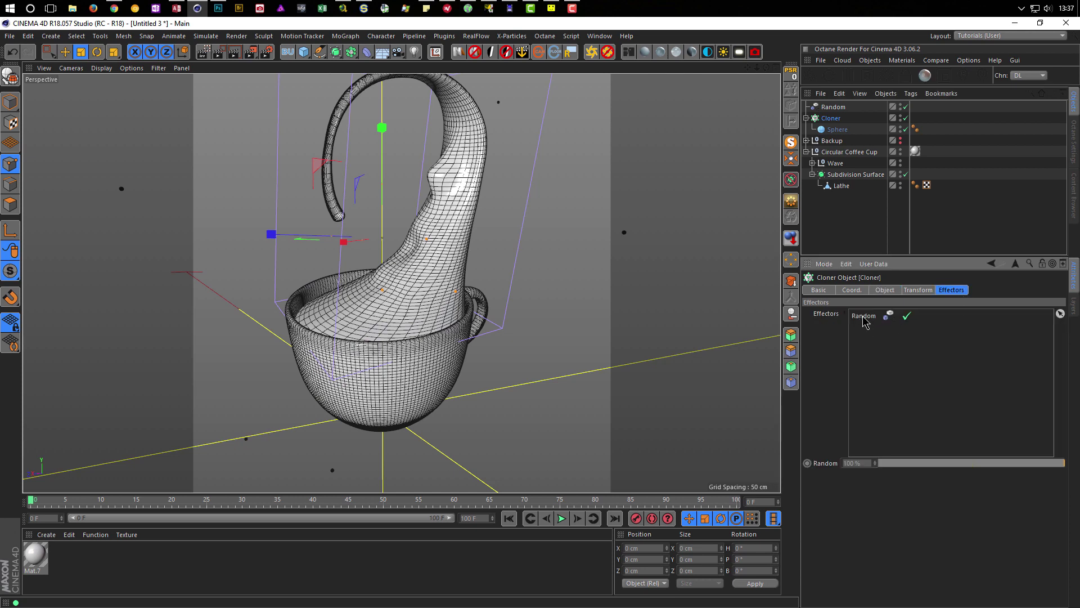
{"action": "left_click", "coordinate": [844, 107]}
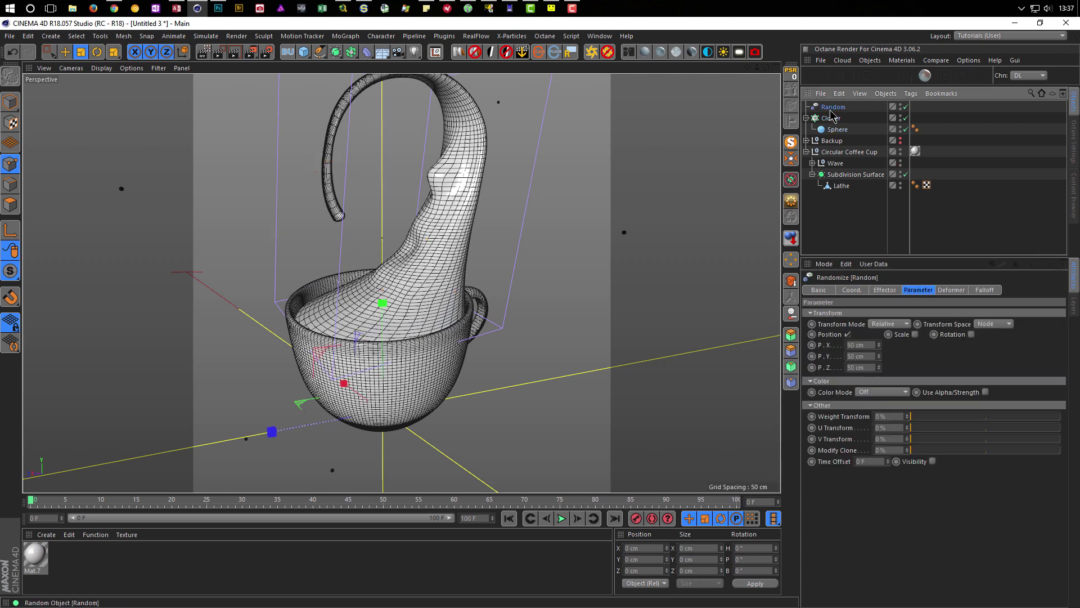
Set the Random effector's position offsets to 2 cm on X, Y and Z
{"action": "left_click", "coordinate": [863, 344]}
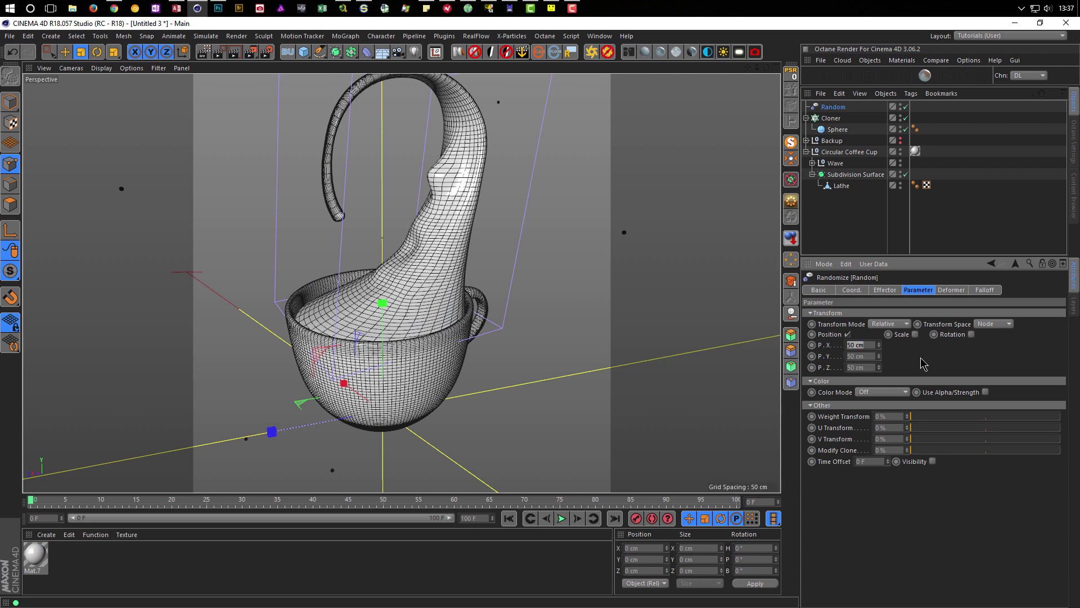
{"action": "type", "text": "5"}
{"action": "key", "text": "Tab"}
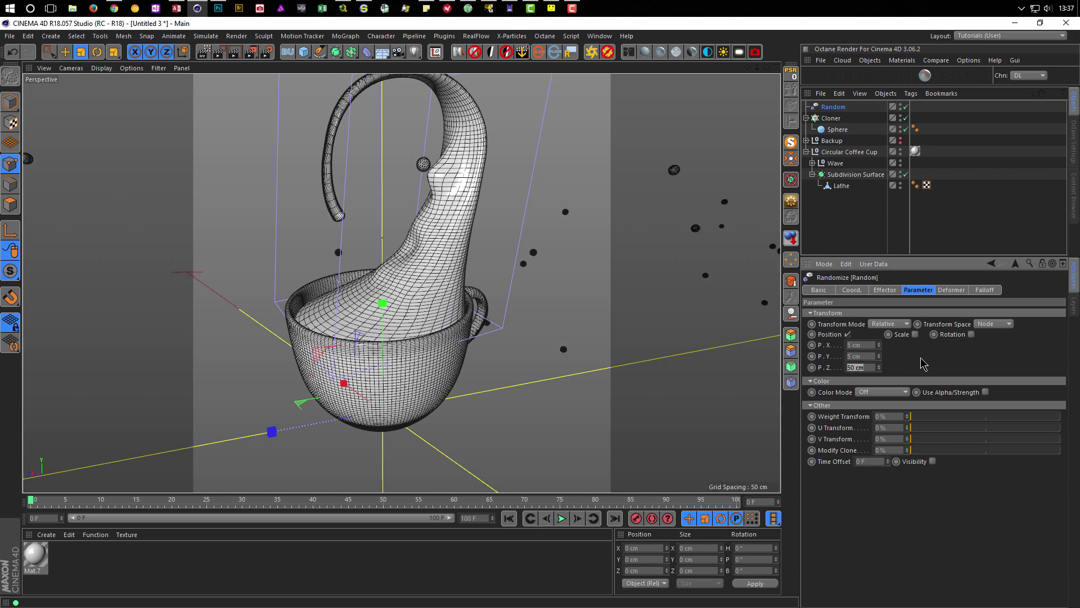
{"action": "left_click", "coordinate": [865, 344]}
{"action": "type", "text": "2"}
{"action": "key", "text": "Tab"}
{"action": "type", "text": "2"}
{"action": "key", "text": "Tab"}
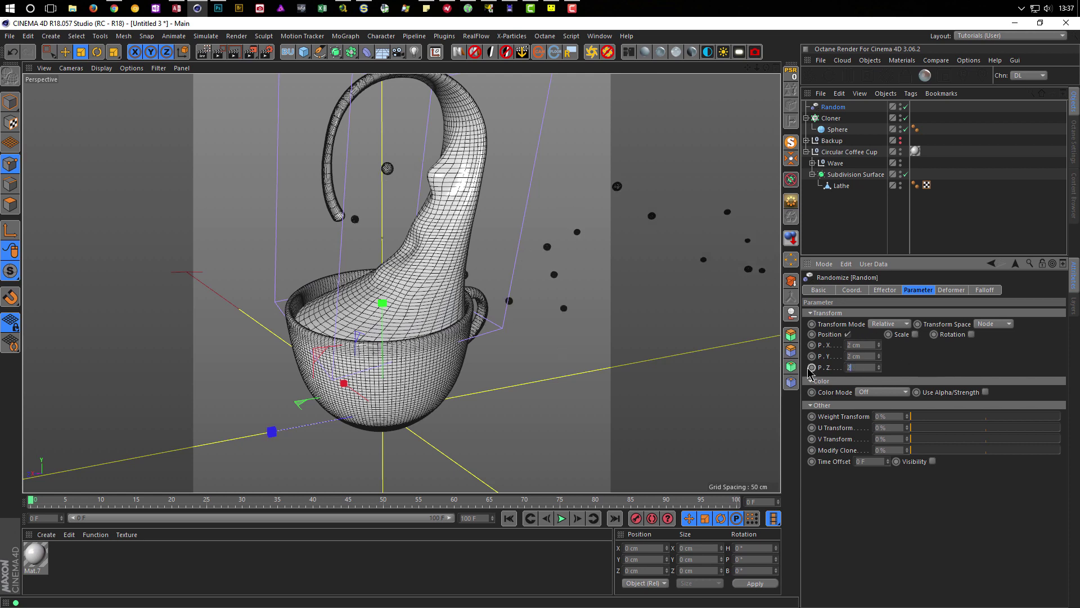
{"action": "type", "text": "2"}
{"action": "key", "text": "Return"}
{"action": "scroll", "coordinate": [422, 325], "scroll_direction": "down", "scroll_amount": 3}
{"action": "left_click_drag", "start_coordinate": [422, 325], "coordinate": [428, 327], "text": "alt"}
{"action": "scroll", "coordinate": [422, 325], "scroll_direction": "up", "scroll_amount": 3}
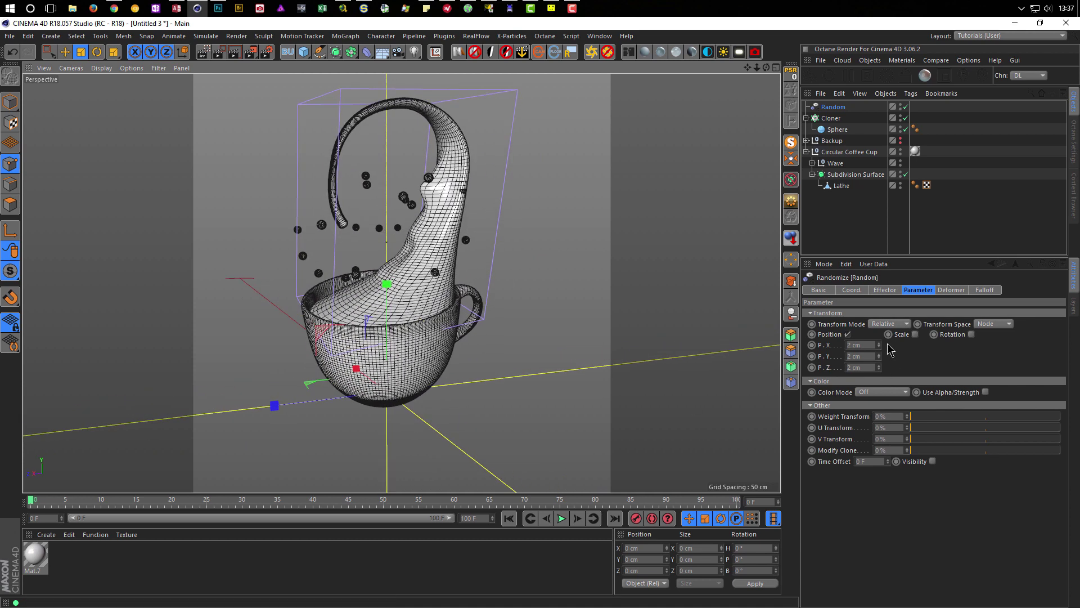
Raise the random position offsets through 3 and 5 cm to 10 cm
{"action": "left_click_drag", "start_coordinate": [867, 345], "coordinate": [816, 347]}
{"action": "key", "text": "Tab"}
{"action": "type", "text": "3"}
{"action": "key", "text": "Tab"}
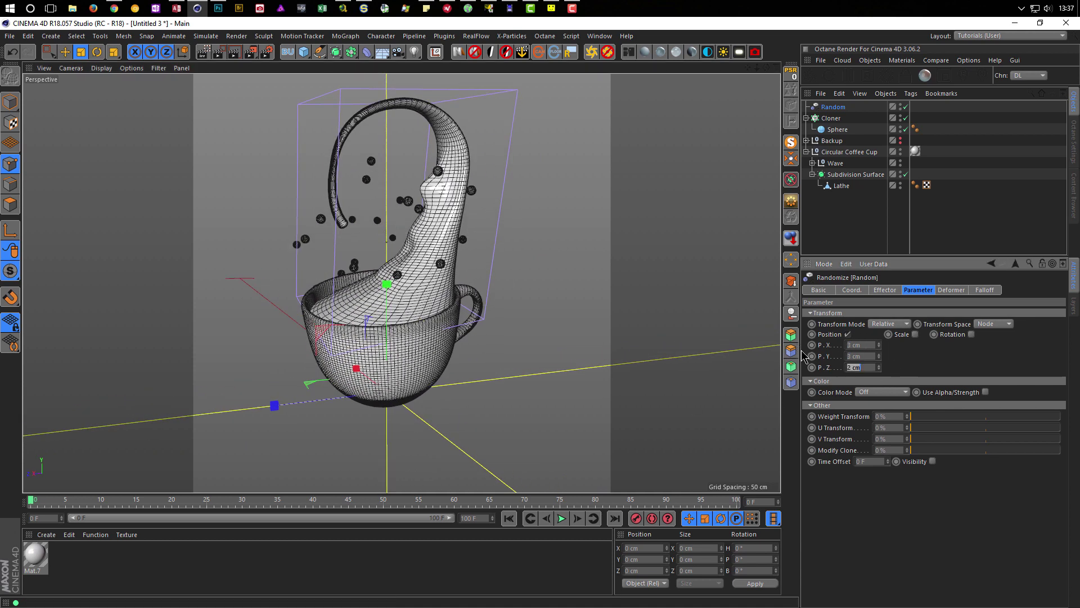
{"action": "key", "text": "Return"}
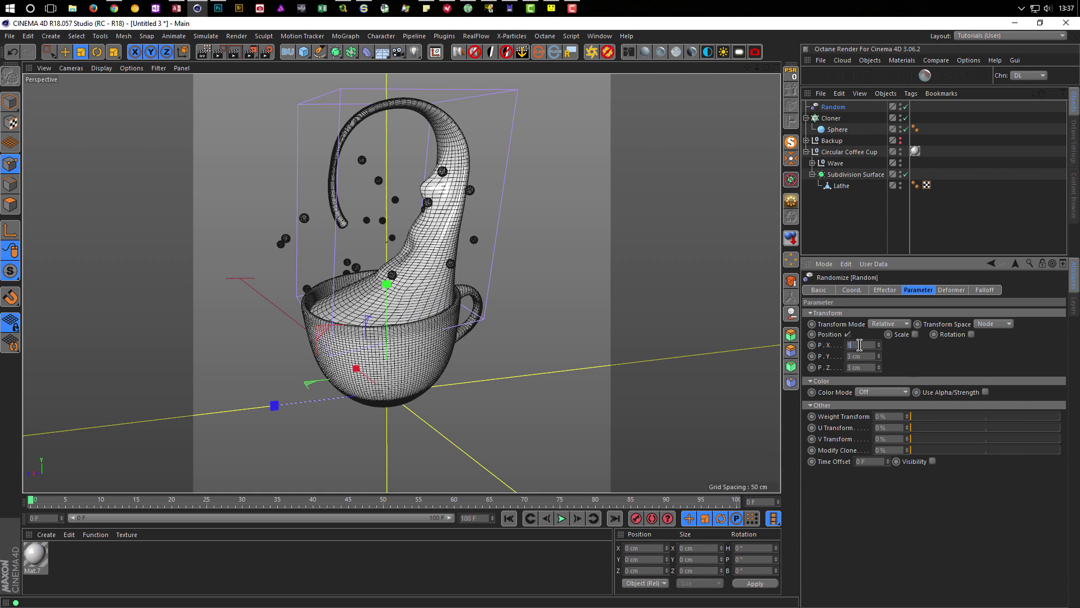
{"action": "key", "text": "Tab"}
{"action": "type", "text": "5"}
{"action": "key", "text": "Tab"}
{"action": "key", "text": "Return"}
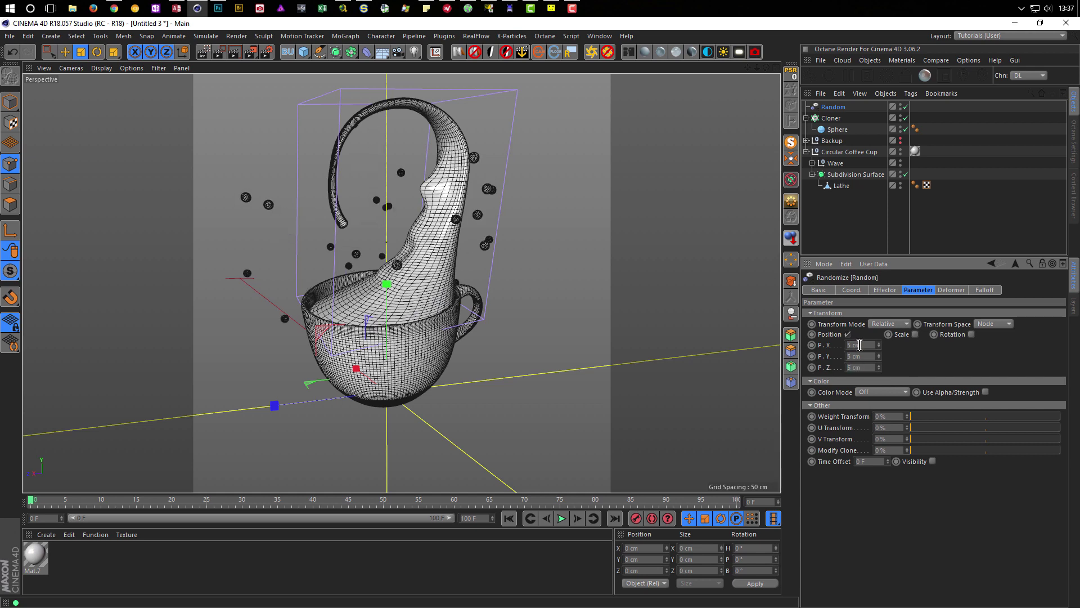
{"action": "type", "text": "10"}
{"action": "key", "text": "Return"}
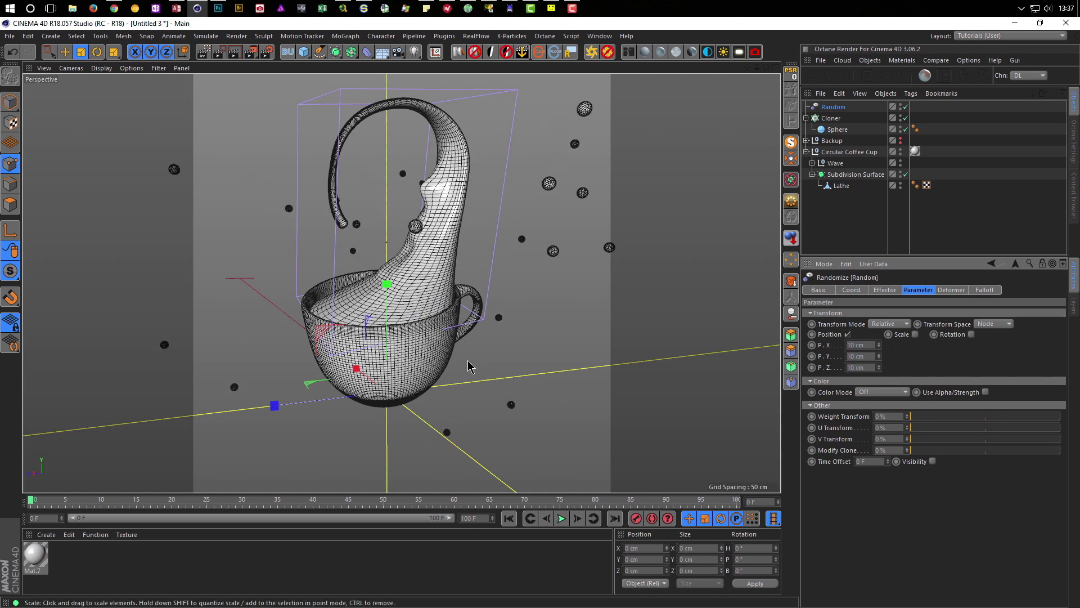
{"action": "scroll", "coordinate": [423, 356], "scroll_direction": "down", "scroll_amount": 3}
{"action": "scroll", "coordinate": [423, 356], "scroll_direction": "up", "scroll_amount": 3}
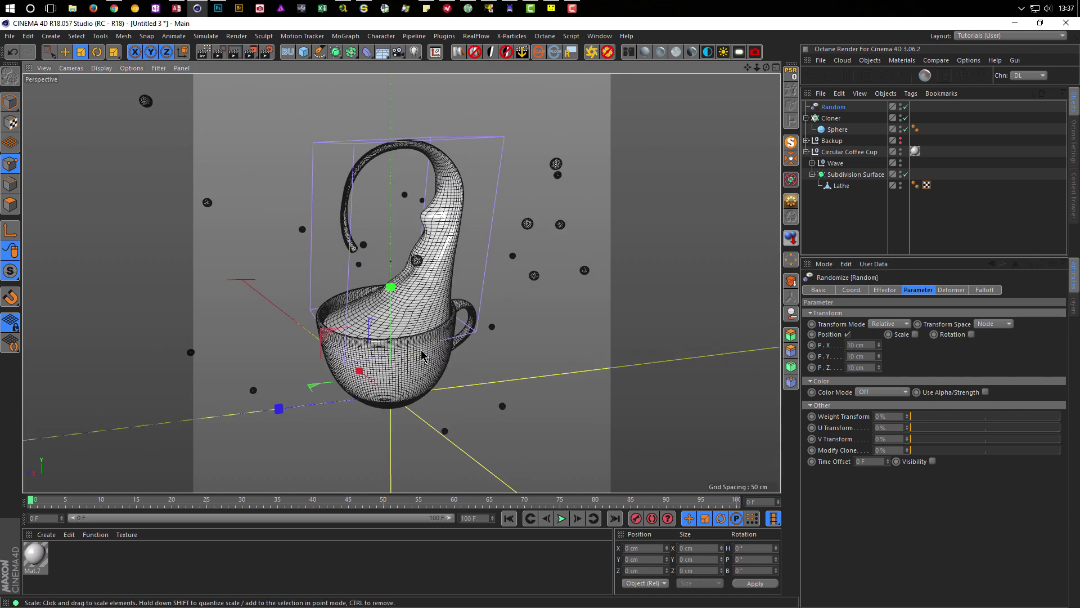
Enable Scale, Uniform Scale and Absolute Scale on the Random effector, with scale -0.8
{"action": "left_click_drag", "start_coordinate": [423, 356], "coordinate": [433, 353], "text": "alt"}
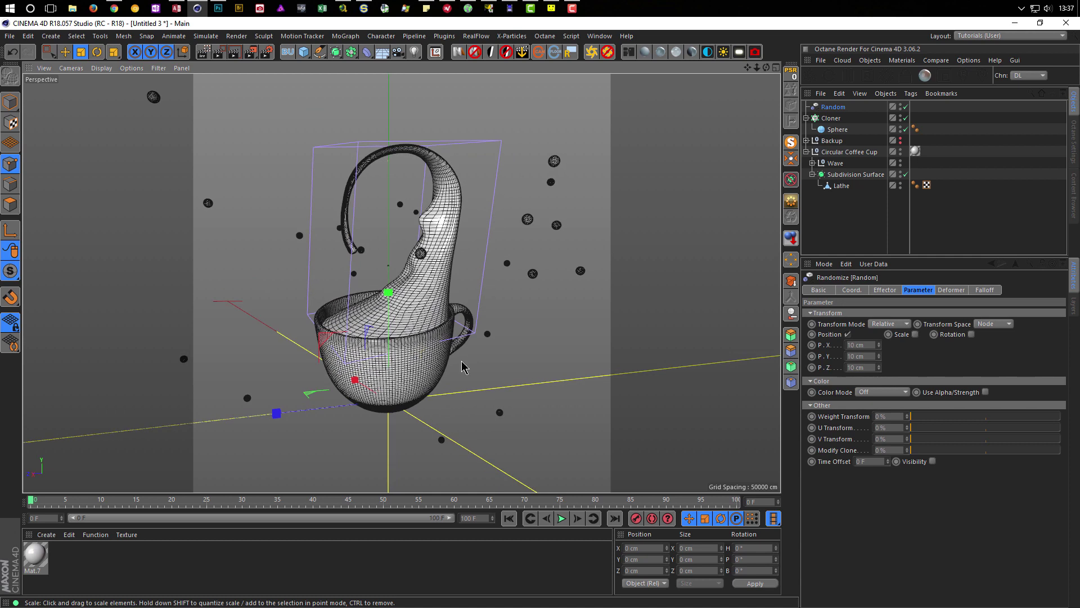
{"action": "left_click", "coordinate": [915, 336]}
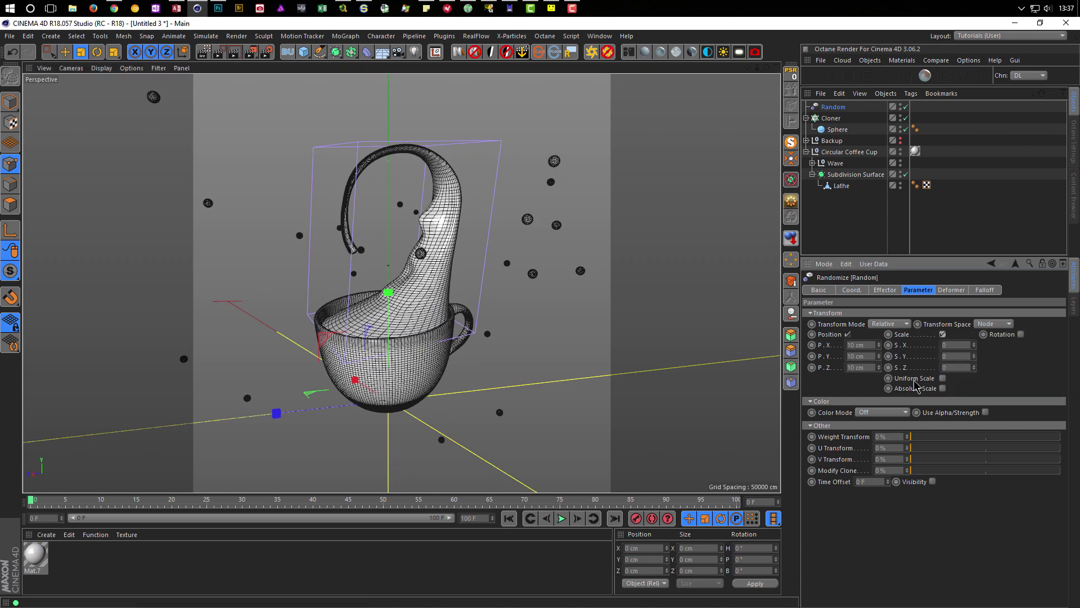
{"action": "left_click", "coordinate": [943, 378]}
{"action": "left_click", "coordinate": [943, 366]}
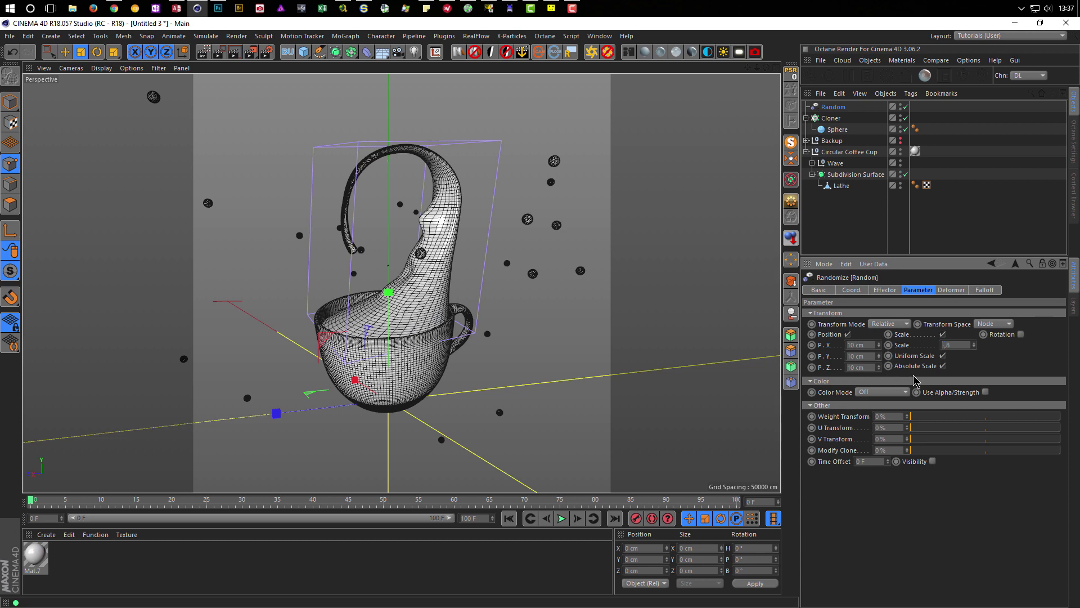
{"action": "key", "text": "Return"}
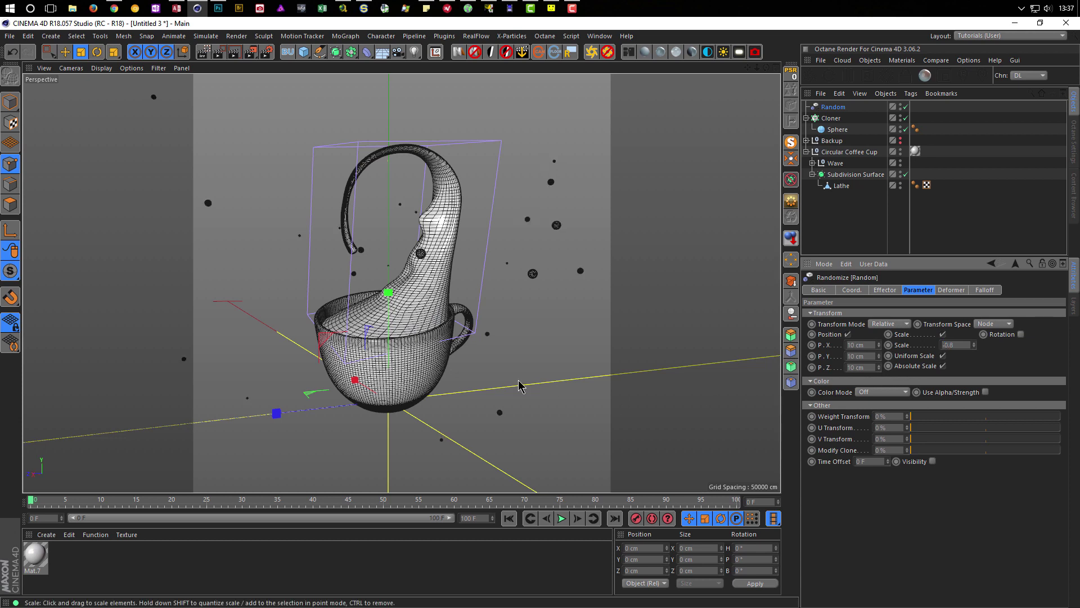
{"action": "mouse_move", "coordinate": [397, 365]}
{"action": "left_mouse_down", "text": "alt"}
{"action": "mouse_move", "coordinate": [404, 355]}
{"action": "mouse_move", "coordinate": [422, 360]}
{"action": "mouse_move", "coordinate": [415, 375]}
{"action": "left_mouse_up", "text": "alt"}
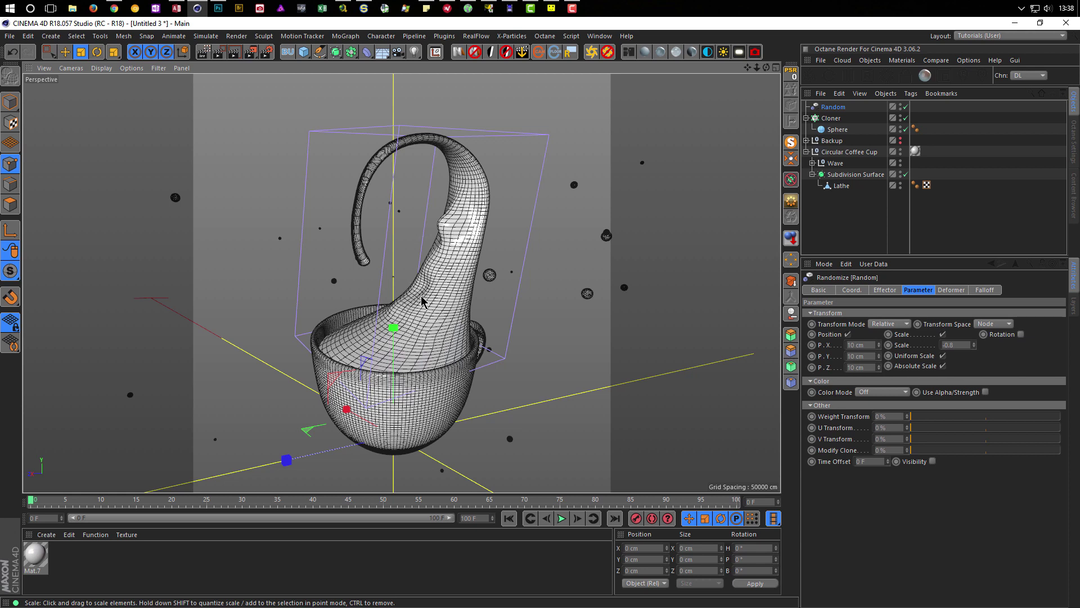
Move the Sphere out of the Cloner and raise it beside the splash
{"action": "left_click", "coordinate": [836, 130]}
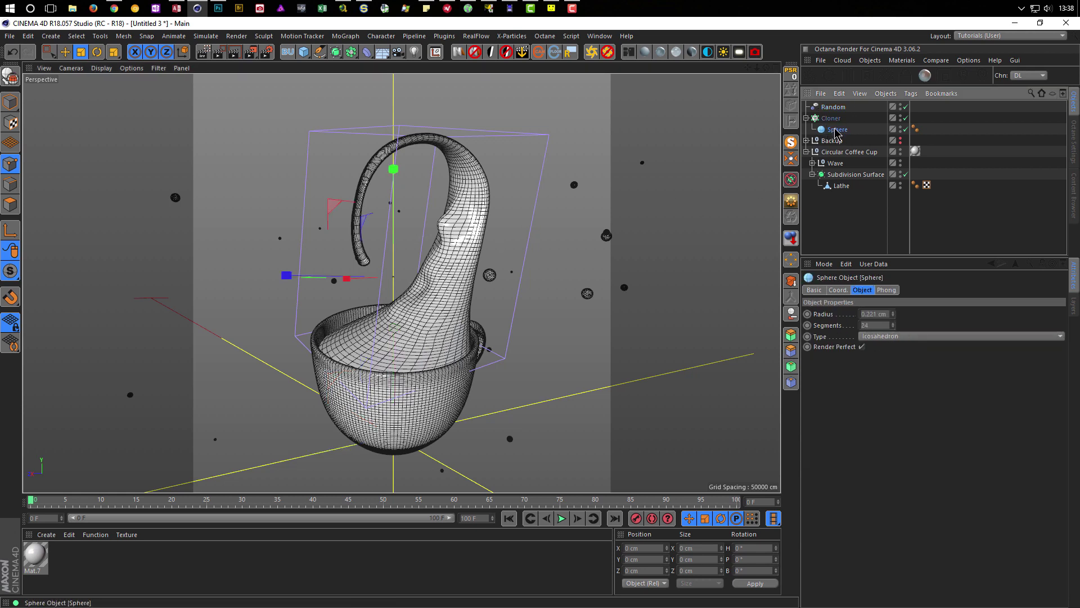
{"action": "left_click_drag", "start_coordinate": [835, 130], "coordinate": [848, 251]}
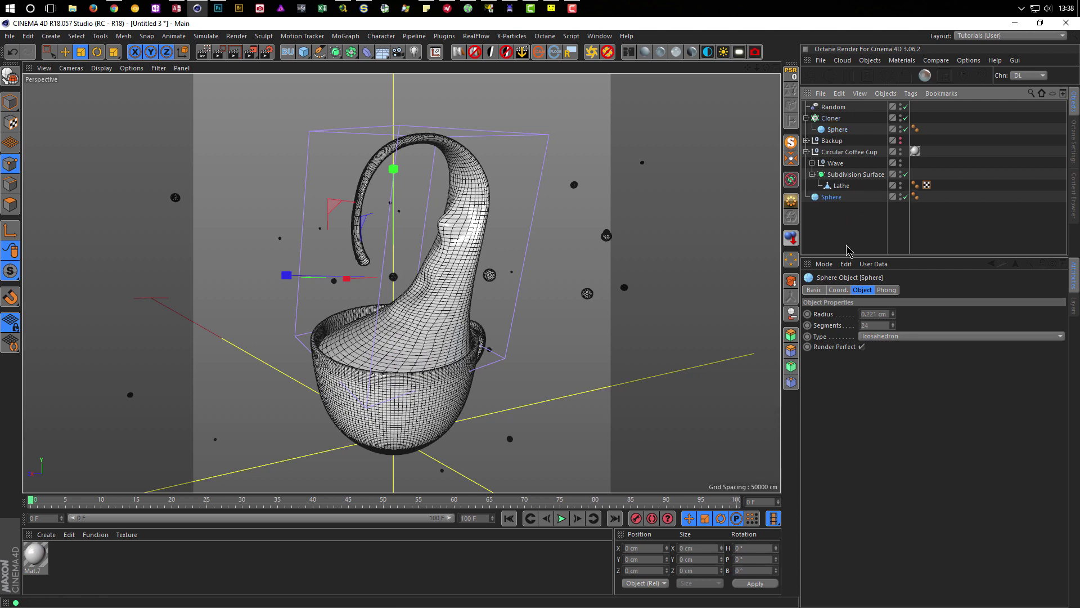
{"action": "left_click_drag", "start_coordinate": [421, 323], "coordinate": [468, 291], "text": "alt"}
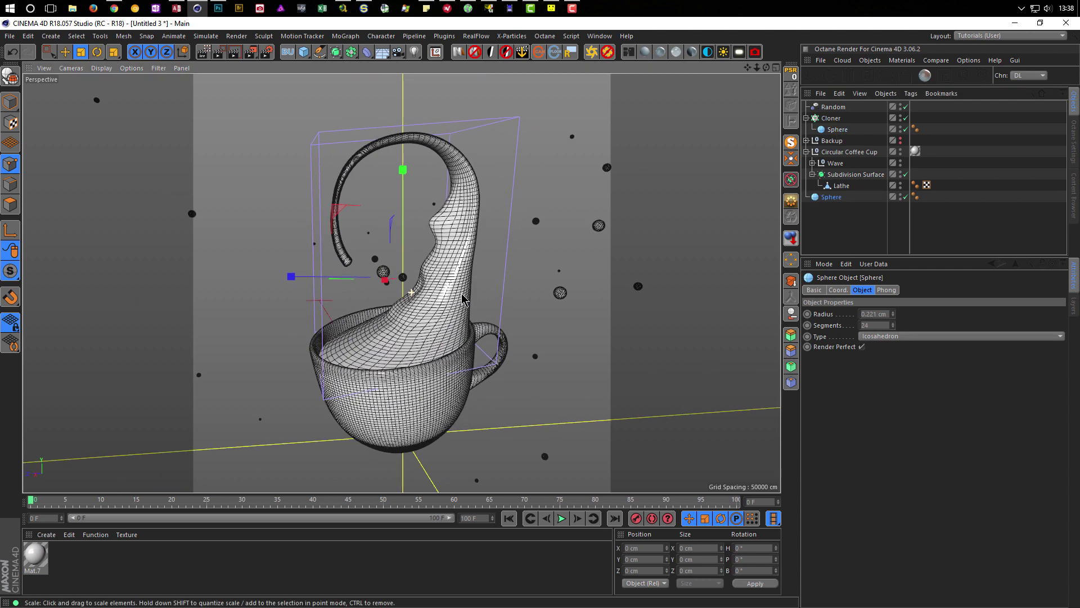
{"action": "key", "text": "e"}
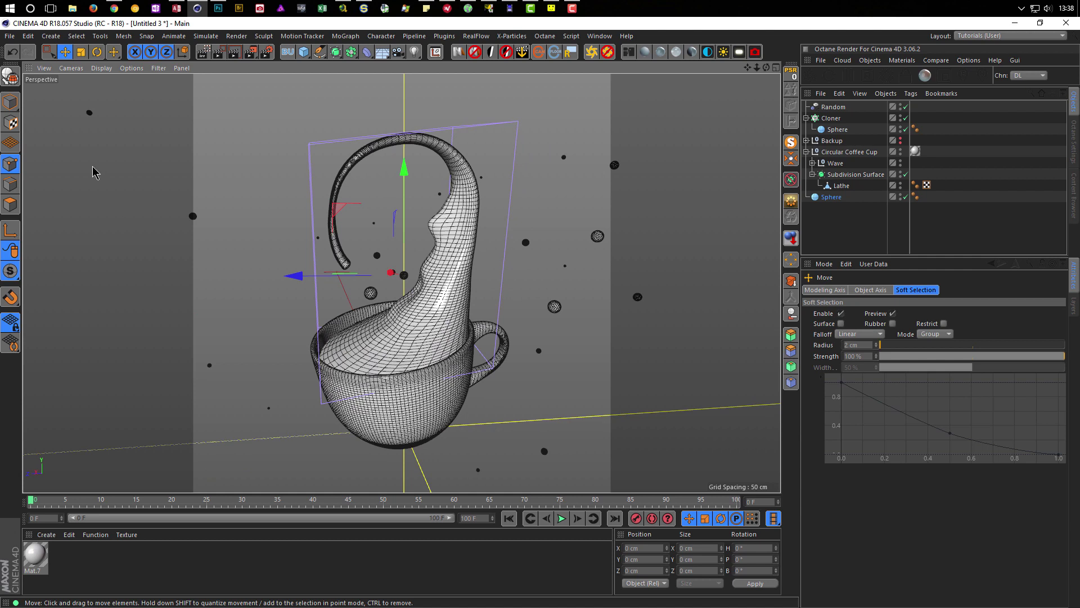
{"action": "left_click_drag", "start_coordinate": [405, 169], "coordinate": [407, 119]}
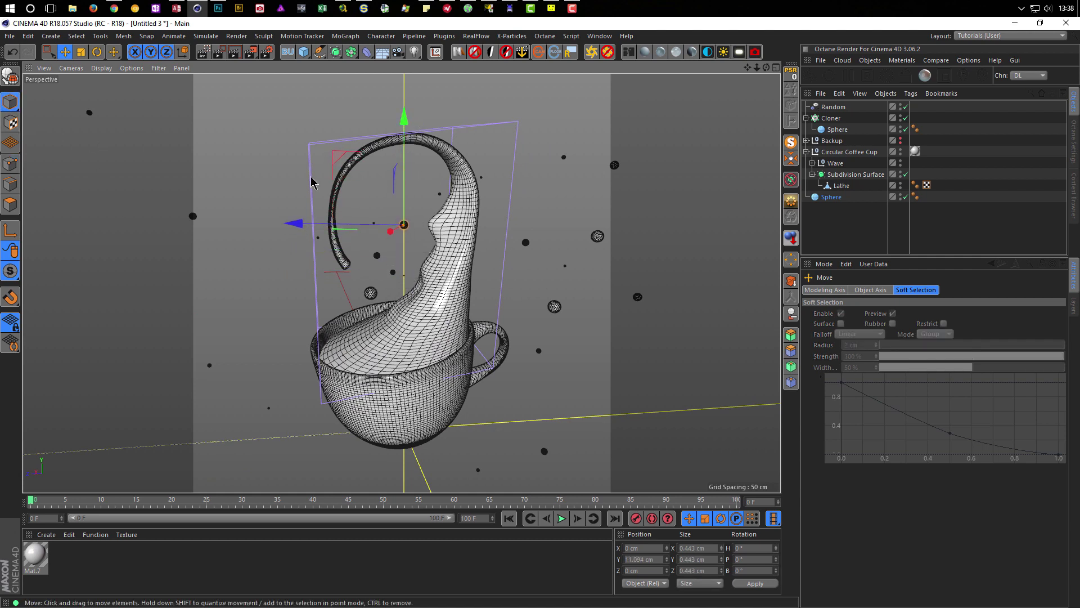
{"action": "left_click_drag", "start_coordinate": [296, 224], "coordinate": [319, 225]}
Fine-tune the sphere's position against the splash surface
{"action": "scroll", "coordinate": [441, 226], "scroll_direction": "up", "scroll_amount": 3}
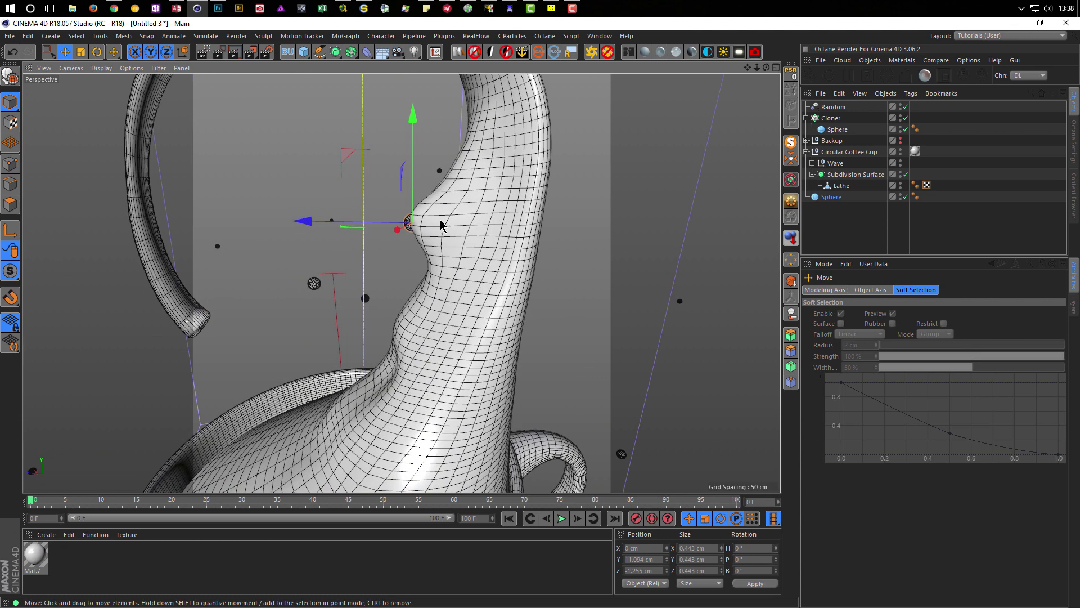
{"action": "scroll", "coordinate": [313, 212], "scroll_direction": "up", "scroll_amount": 3}
{"action": "scroll", "coordinate": [225, 194], "scroll_direction": "up", "scroll_amount": 2}
{"action": "scroll", "coordinate": [226, 190], "scroll_direction": "up", "scroll_amount": 2}
{"action": "mouse_move", "coordinate": [225, 189]}
{"action": "left_mouse_down"}
{"action": "mouse_move", "coordinate": [376, 244]}
{"action": "mouse_move", "coordinate": [347, 240]}
{"action": "mouse_move", "coordinate": [480, 251]}
{"action": "left_mouse_up"}
{"action": "left_click_drag", "start_coordinate": [264, 220], "coordinate": [272, 227]}
{"action": "left_click_drag", "start_coordinate": [378, 106], "coordinate": [380, 112]}
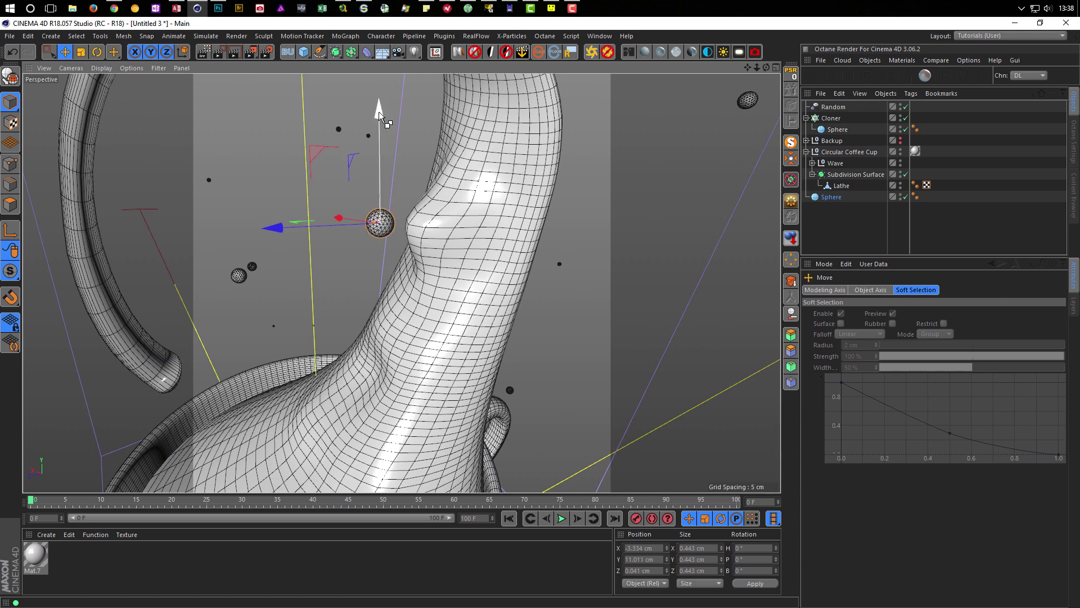
Duplicate the sphere as Sphere.1 and settle it lower on the splash
{"action": "left_click_drag", "start_coordinate": [379, 112], "coordinate": [381, 169], "text": "ctrl"}
{"action": "left_click_drag", "start_coordinate": [273, 293], "coordinate": [240, 299]}
{"action": "mouse_move", "coordinate": [355, 182]}
{"action": "left_mouse_down"}
{"action": "mouse_move", "coordinate": [354, 383]}
{"action": "mouse_move", "coordinate": [294, 356]}
{"action": "mouse_move", "coordinate": [305, 376]}
{"action": "mouse_move", "coordinate": [317, 374]}
{"action": "left_mouse_up"}
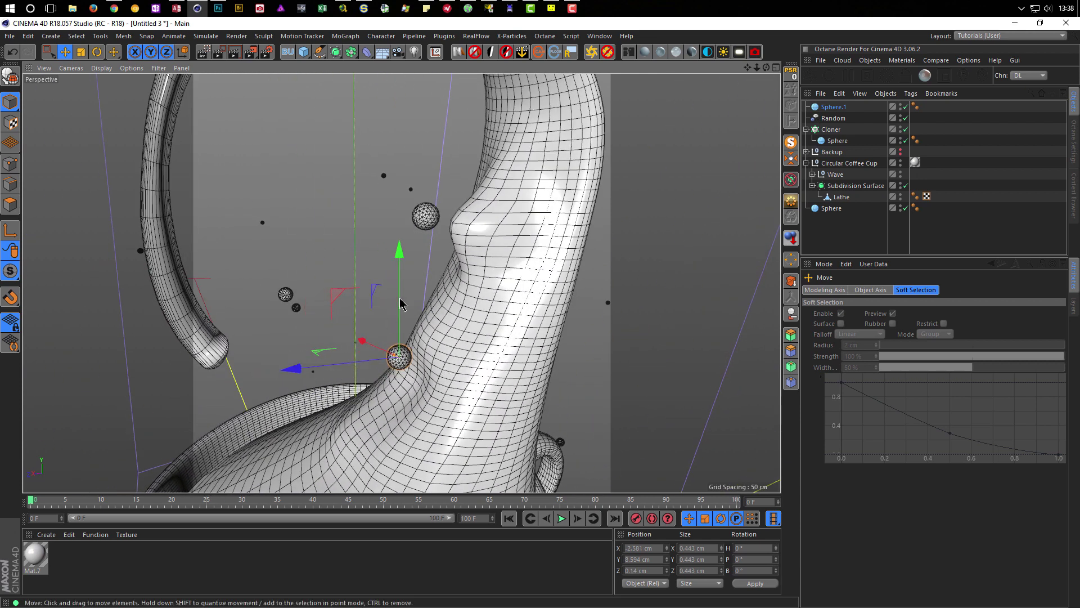
{"action": "left_click_drag", "start_coordinate": [400, 255], "coordinate": [398, 270]}
{"action": "mouse_move", "coordinate": [410, 381]}
{"action": "left_mouse_down", "text": "alt"}
{"action": "mouse_move", "coordinate": [400, 401]}
{"action": "mouse_move", "coordinate": [383, 387]}
{"action": "mouse_move", "coordinate": [518, 359]}
{"action": "mouse_move", "coordinate": [388, 258]}
{"action": "mouse_move", "coordinate": [480, 265]}
{"action": "mouse_move", "coordinate": [501, 277]}
{"action": "mouse_move", "coordinate": [474, 313]}
{"action": "left_mouse_up", "text": "alt"}
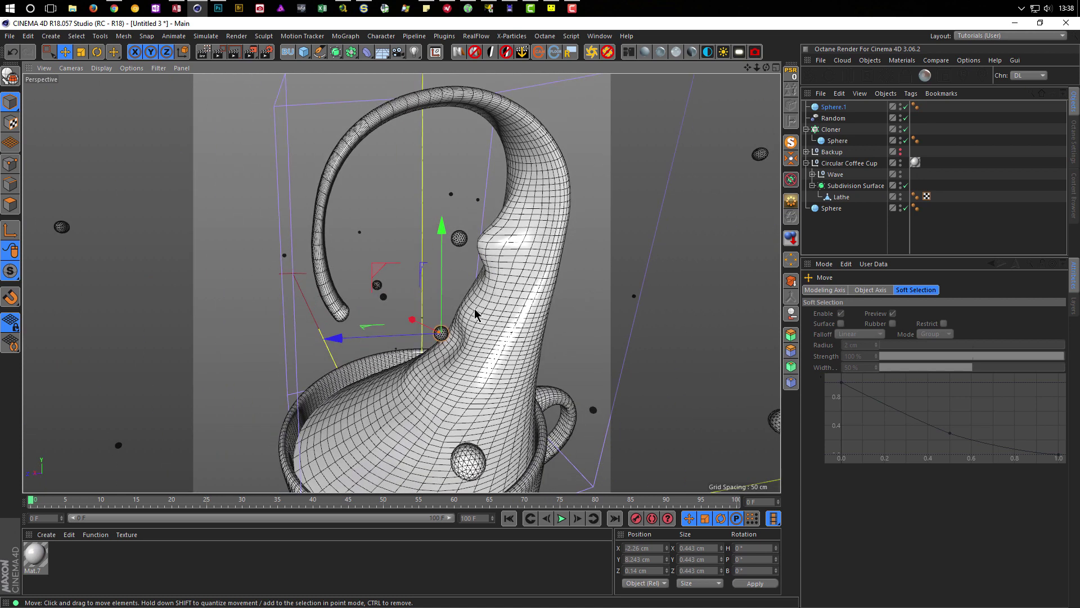
{"action": "scroll", "coordinate": [452, 335], "scroll_direction": "up", "scroll_amount": 3}
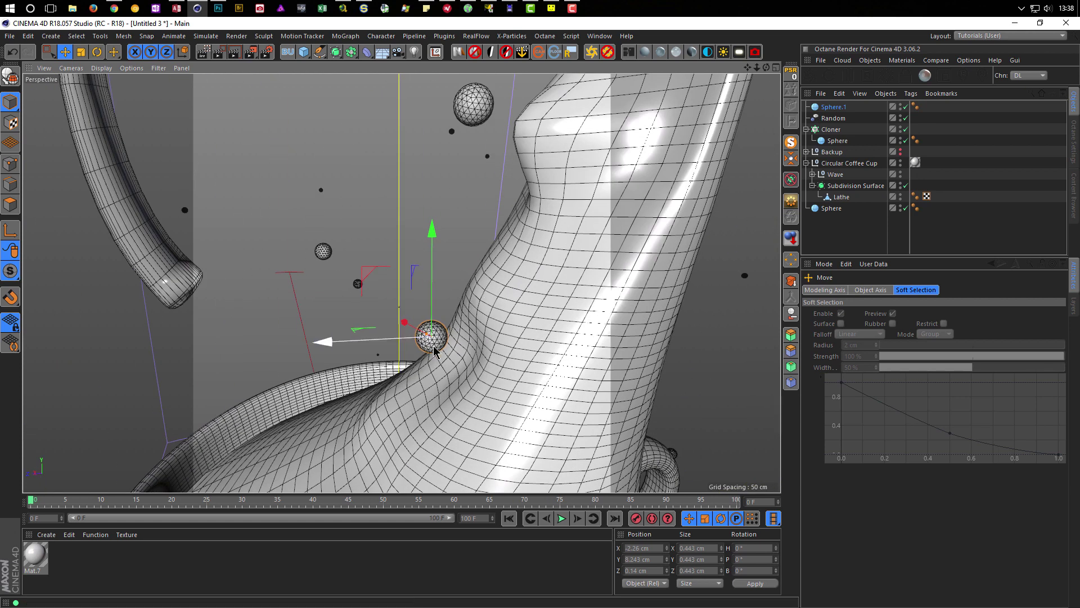
Scale Sphere.1 up to about 0.638 cm
{"action": "key", "text": "t"}
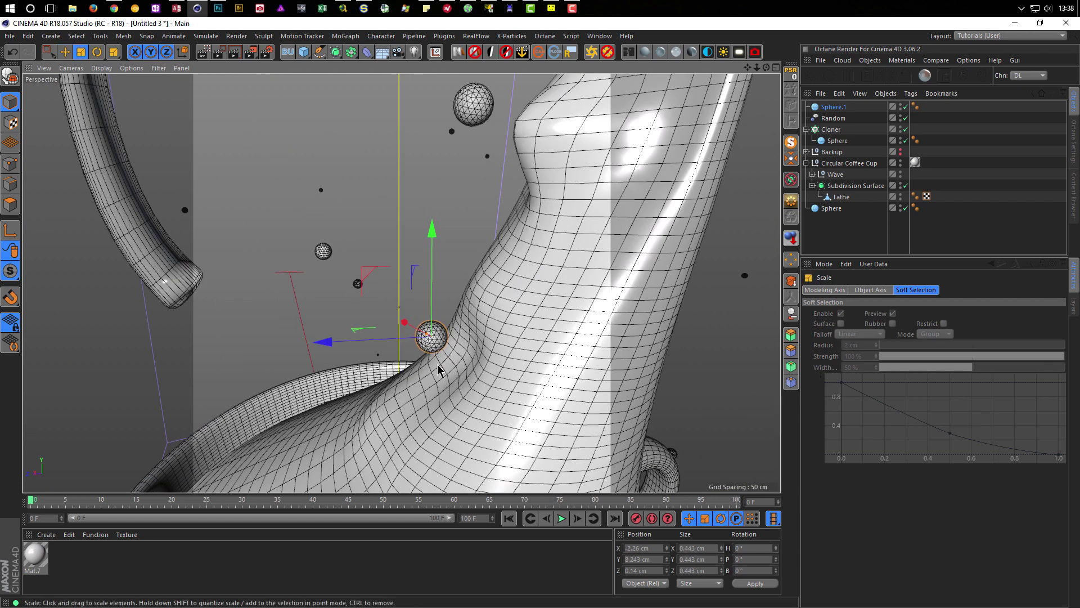
{"action": "mouse_move", "coordinate": [444, 372]}
{"action": "left_mouse_down"}
{"action": "mouse_move", "coordinate": [590, 358]}
{"action": "mouse_move", "coordinate": [600, 346]}
{"action": "left_mouse_up"}
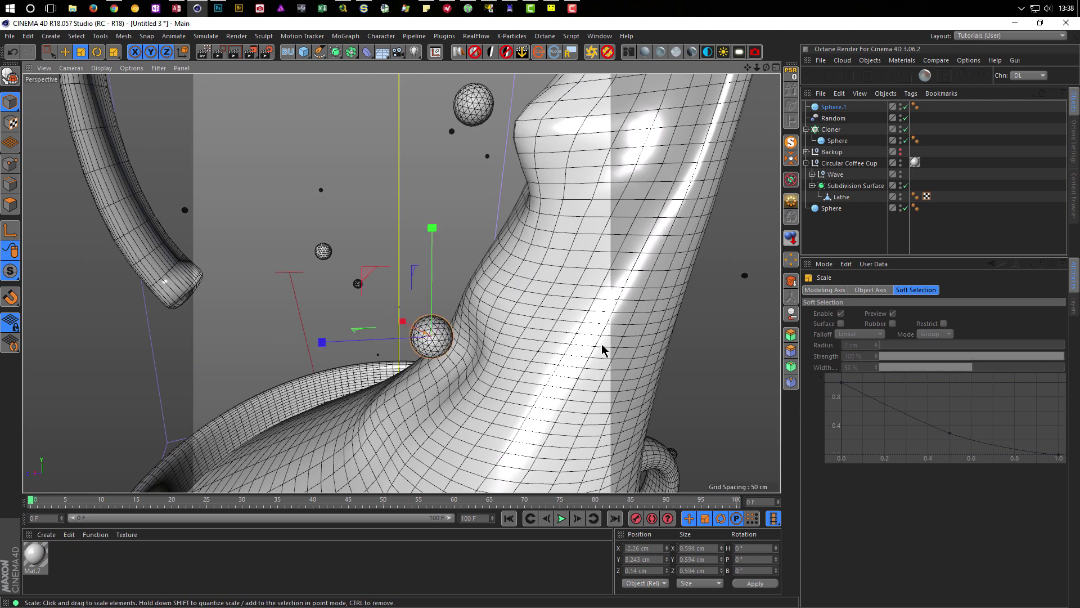
{"action": "scroll", "coordinate": [545, 350], "scroll_direction": "down", "scroll_amount": 2}
{"action": "scroll", "coordinate": [495, 360], "scroll_direction": "down", "scroll_amount": 2}
{"action": "mouse_move", "coordinate": [537, 361]}
{"action": "left_mouse_down"}
{"action": "mouse_move", "coordinate": [562, 359]}
{"action": "mouse_move", "coordinate": [390, 273]}
{"action": "mouse_move", "coordinate": [403, 276]}
{"action": "left_mouse_up"}
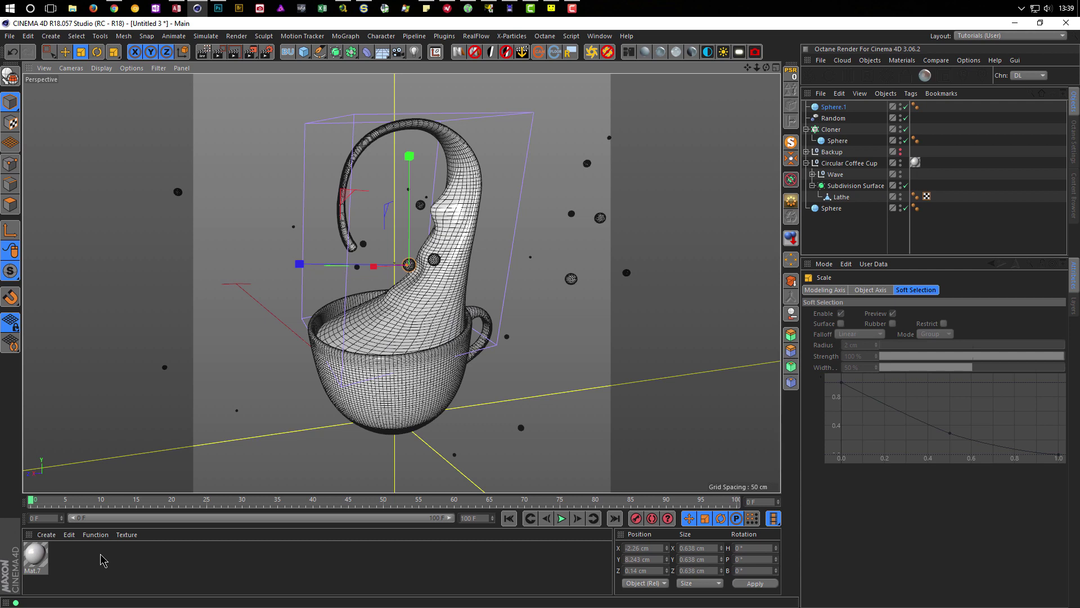
Save the current Cinema 4D scene under the file name coffee.c4d
{"action": "key", "text": "ctrl+s"}
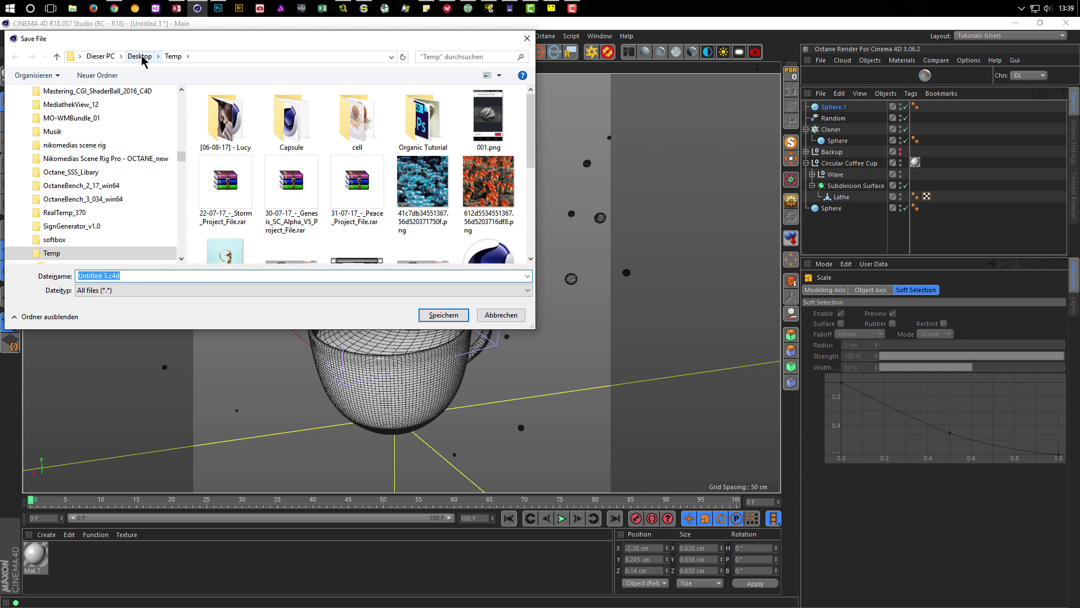
{"action": "type", "text": "coffee"}
{"action": "key", "text": "Return"}
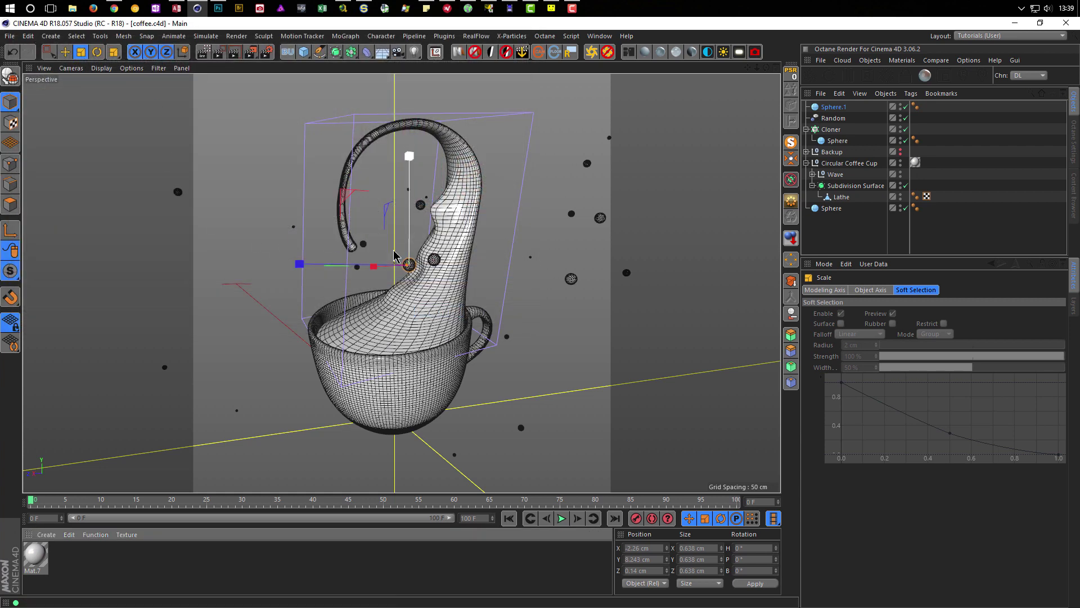
Delete the Mat.7 material and copy the cup's texture tag onto the Lathe
{"action": "left_click", "coordinate": [35, 556]}
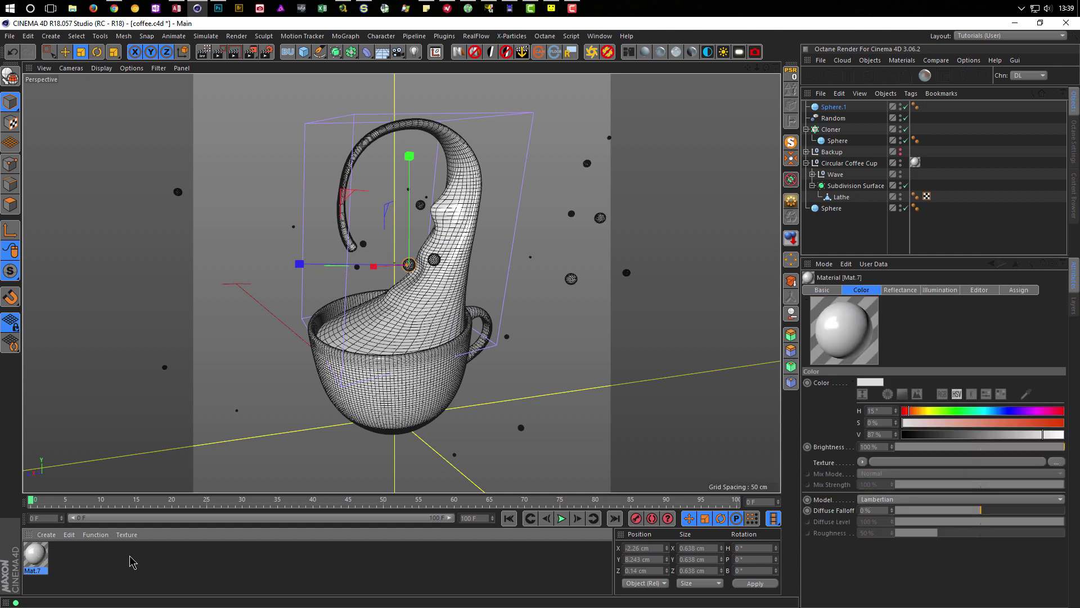
{"action": "key", "text": "Delete"}
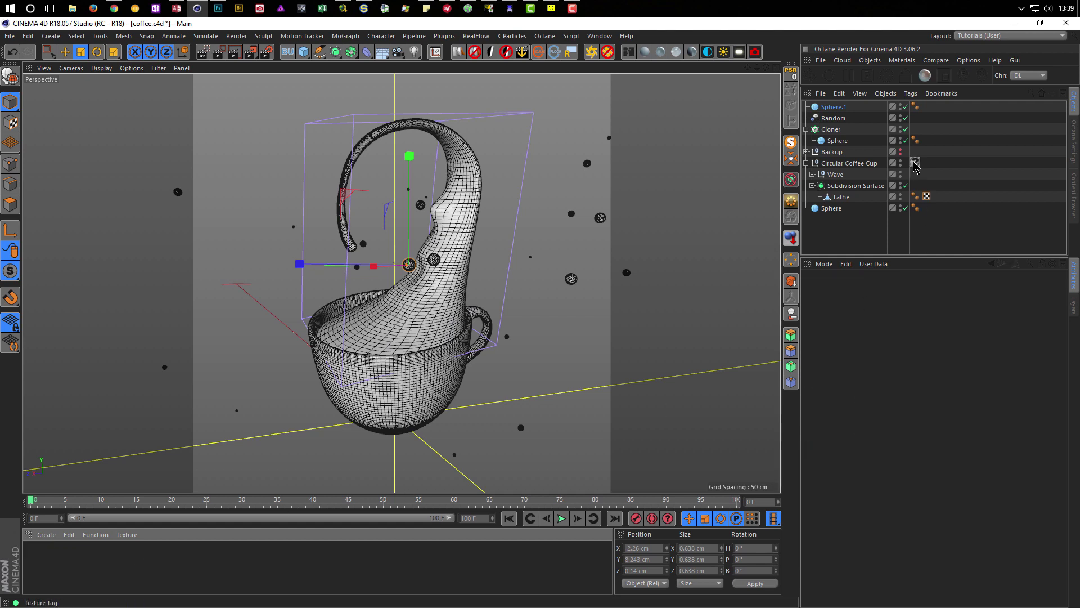
{"action": "left_click", "coordinate": [806, 163]}
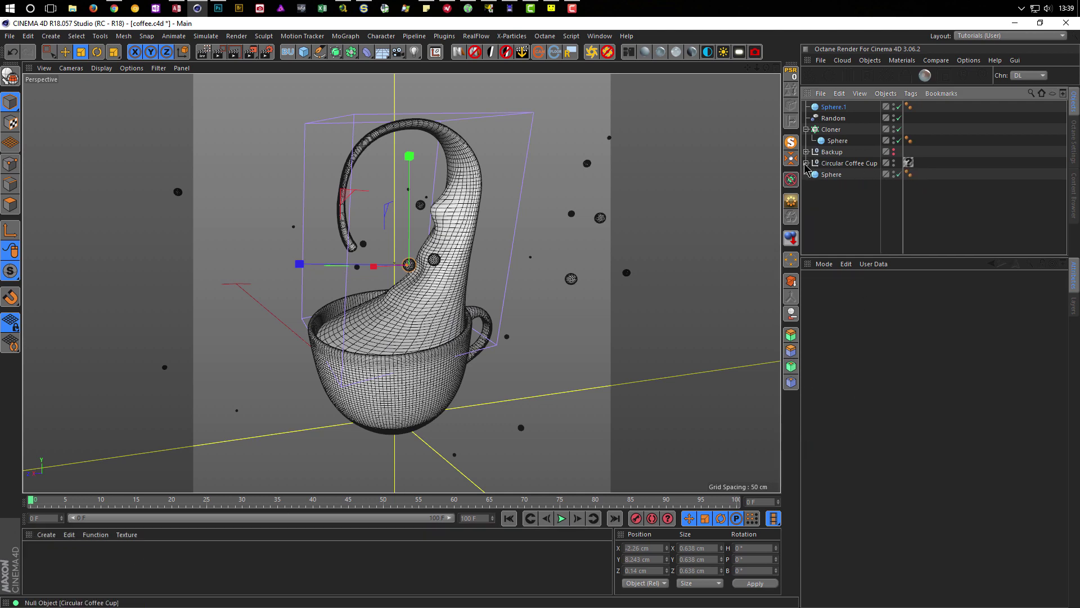
{"action": "left_click", "coordinate": [807, 163]}
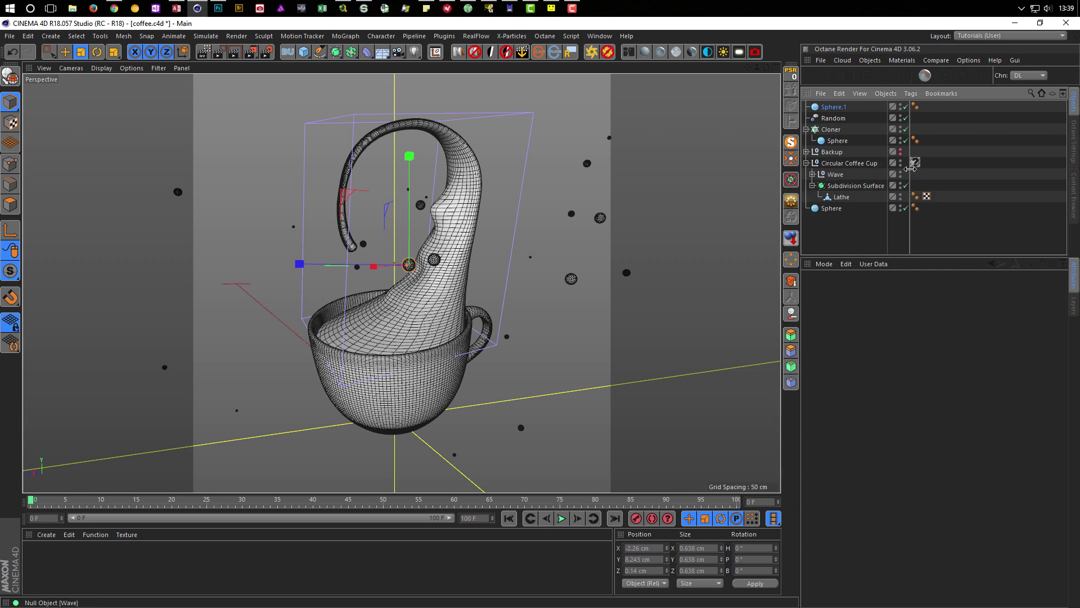
{"action": "left_click_drag", "start_coordinate": [916, 163], "coordinate": [939, 196]}
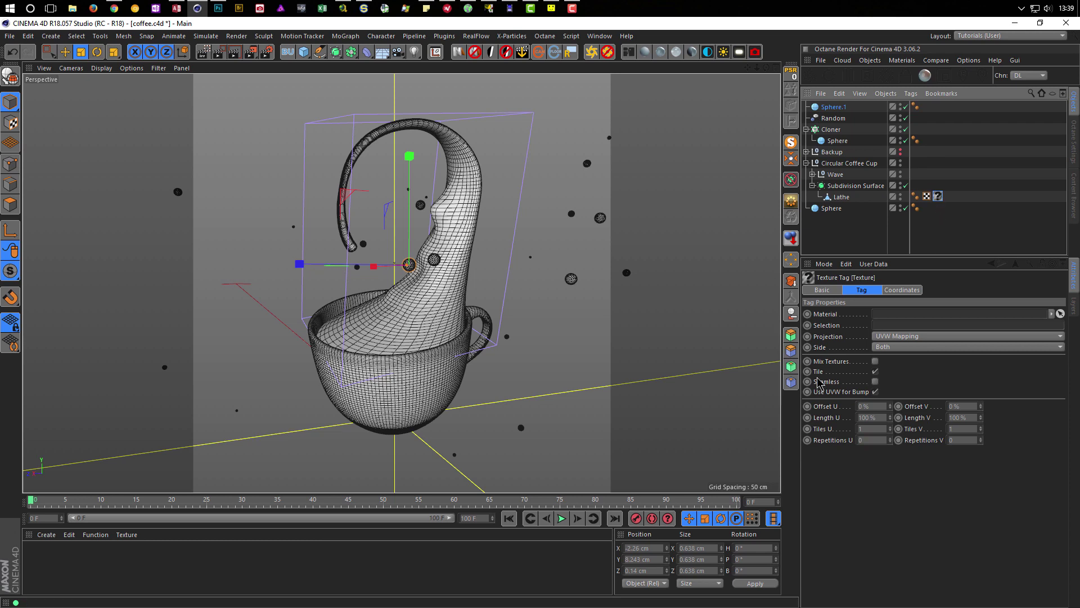
Create a new material Mat and open it in the Material Editor beside the cup
{"action": "double_click", "coordinate": [129, 569]}
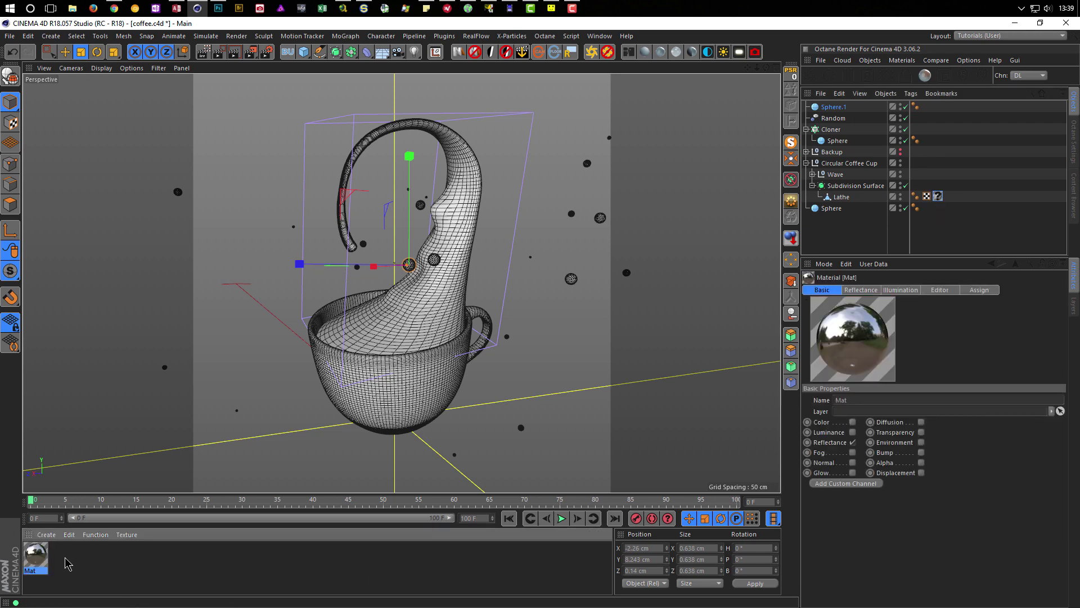
{"action": "double_click", "coordinate": [44, 559]}
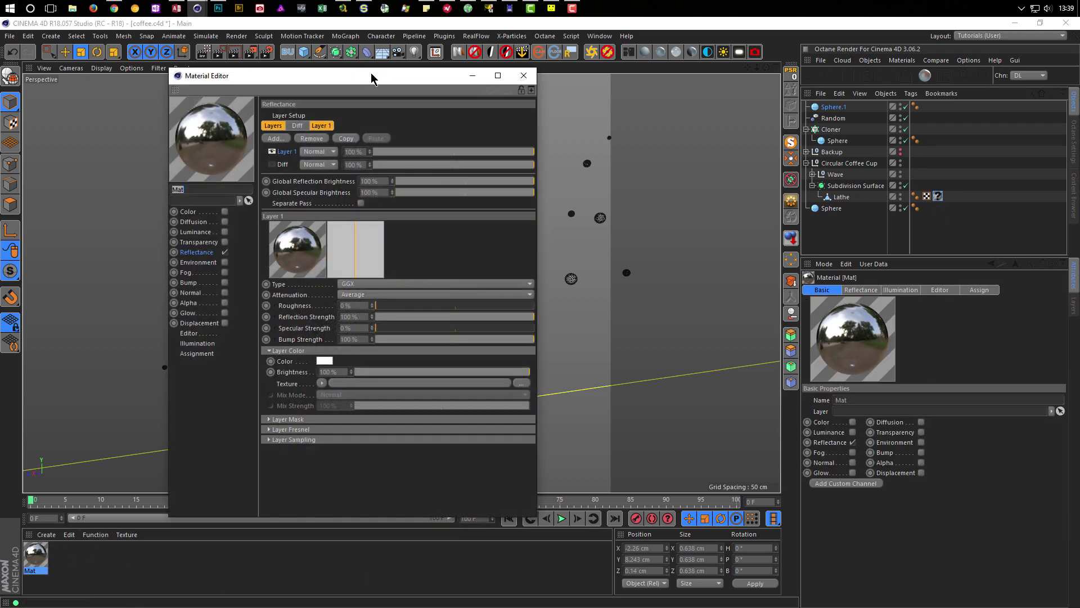
{"action": "left_click_drag", "start_coordinate": [371, 77], "coordinate": [678, 137]}
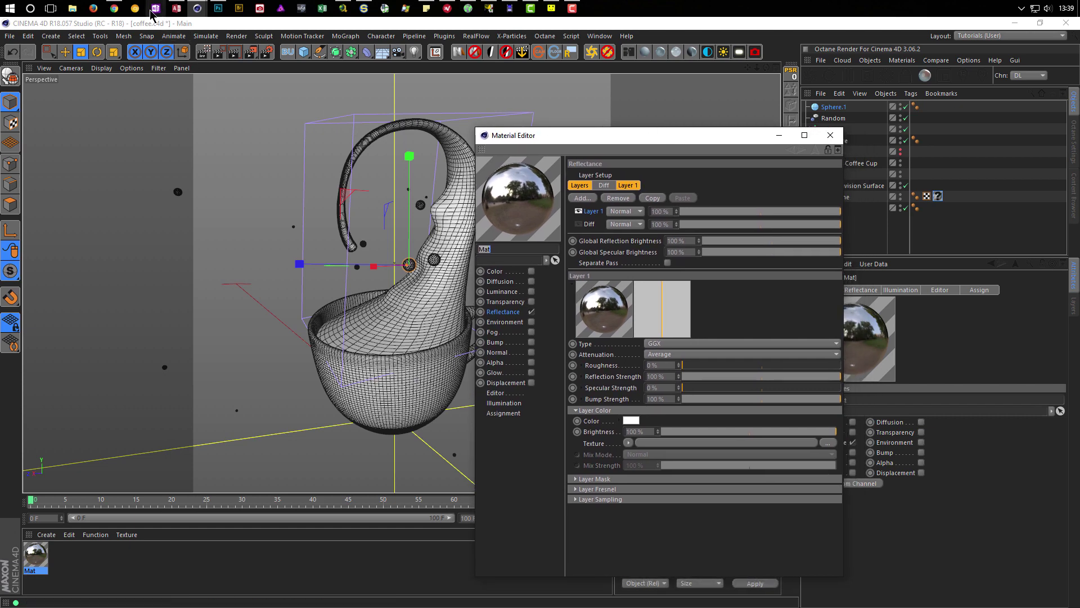
{"action": "left_click", "coordinate": [115, 9]}
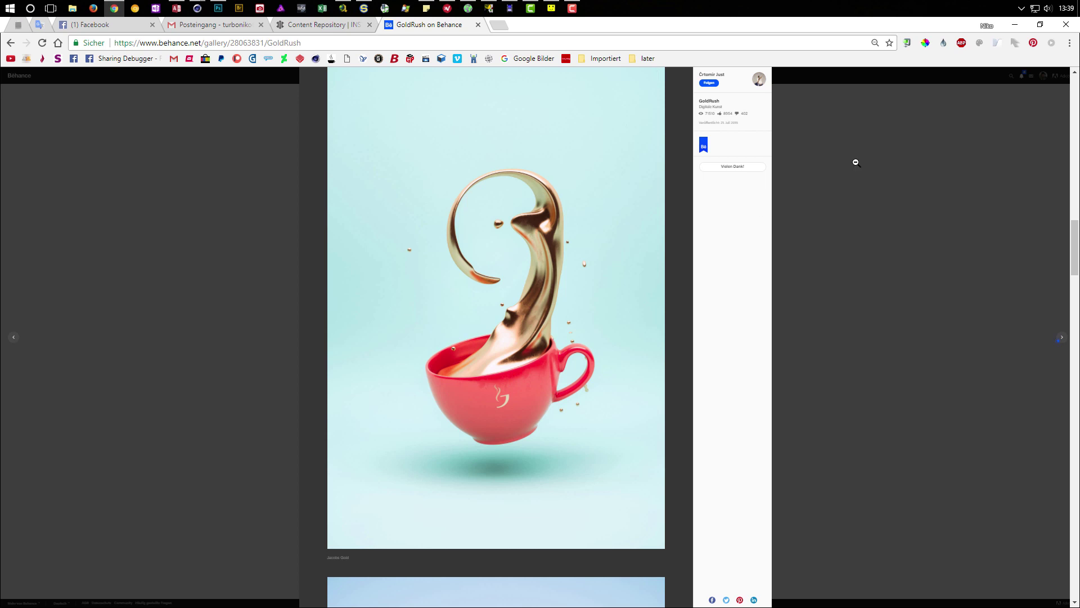
{"action": "left_click", "coordinate": [1015, 25]}
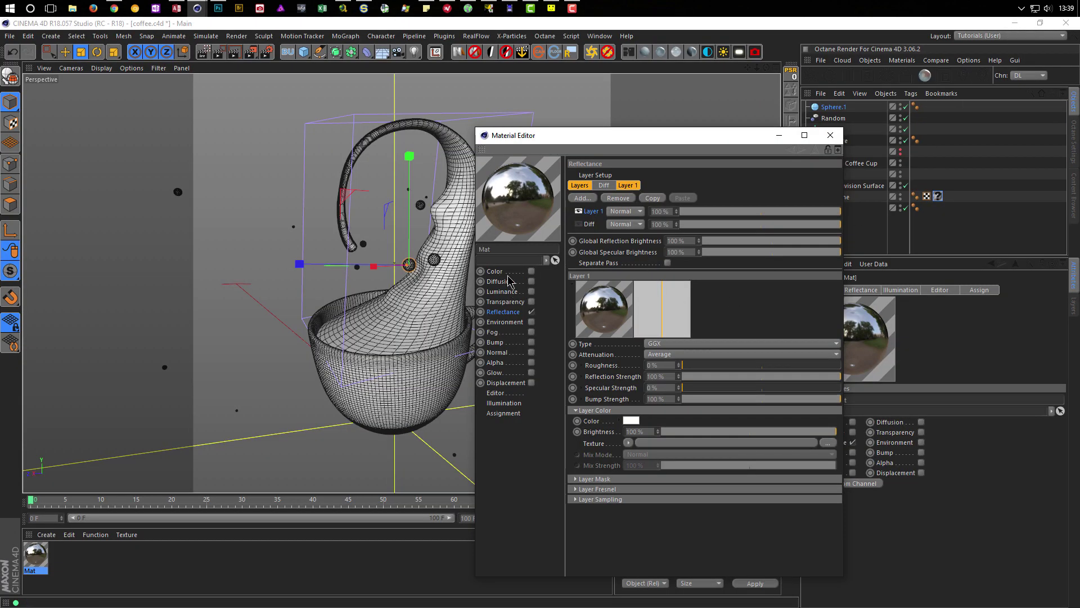
Enable Mat's Color channel and make it a saturated, full-brightness red
{"action": "left_click", "coordinate": [532, 271]}
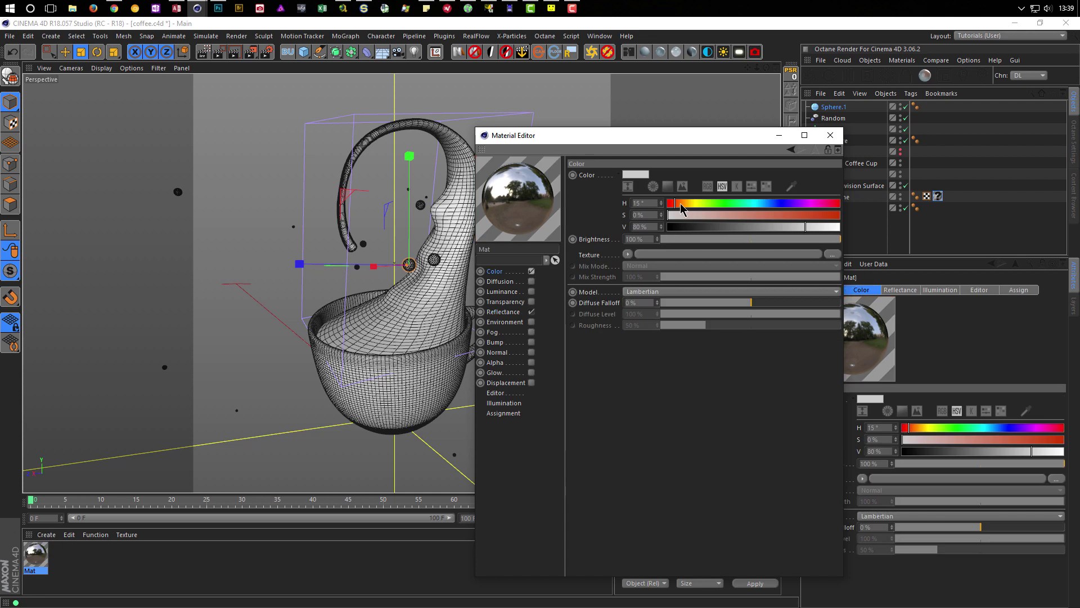
{"action": "left_click_drag", "start_coordinate": [776, 216], "coordinate": [840, 215]}
{"action": "left_click", "coordinate": [838, 227]}
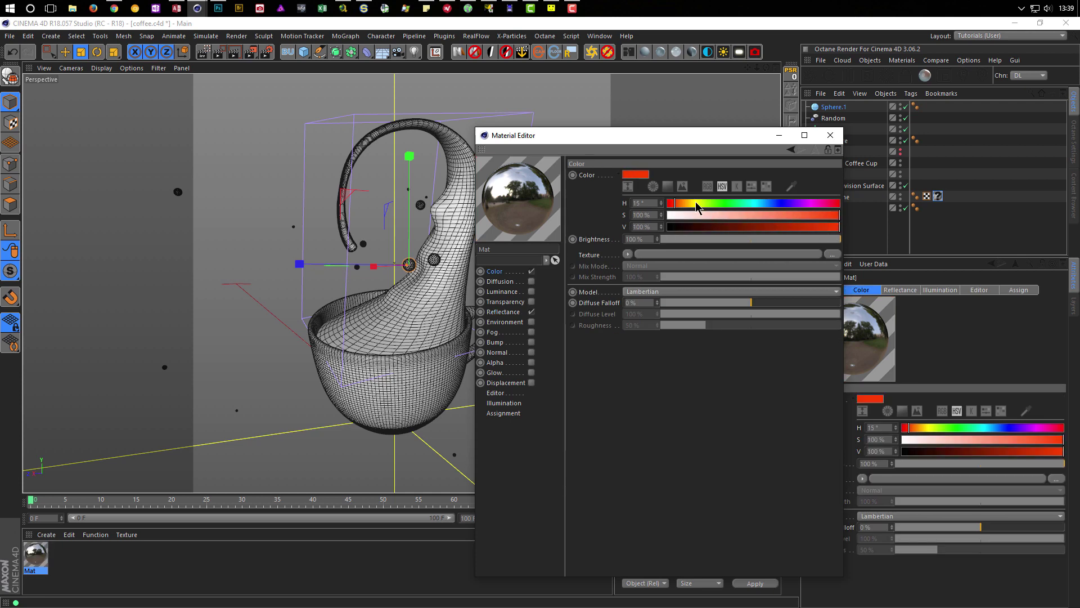
Give Mat's reflectance layer a Dielectric Fresnel using the PET preset
{"action": "left_click", "coordinate": [506, 312]}
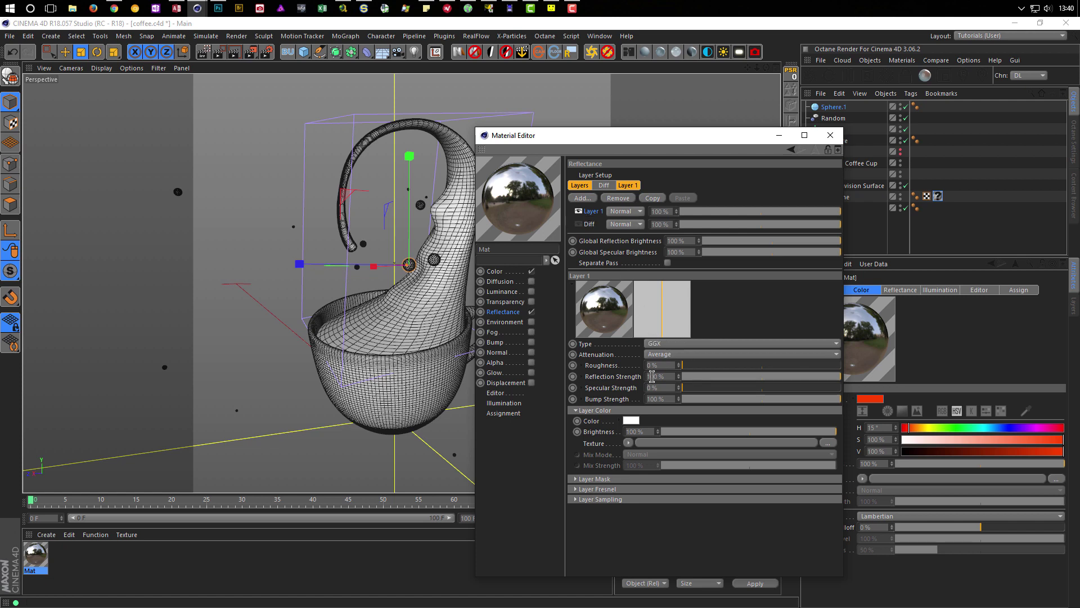
{"action": "left_click", "coordinate": [598, 489]}
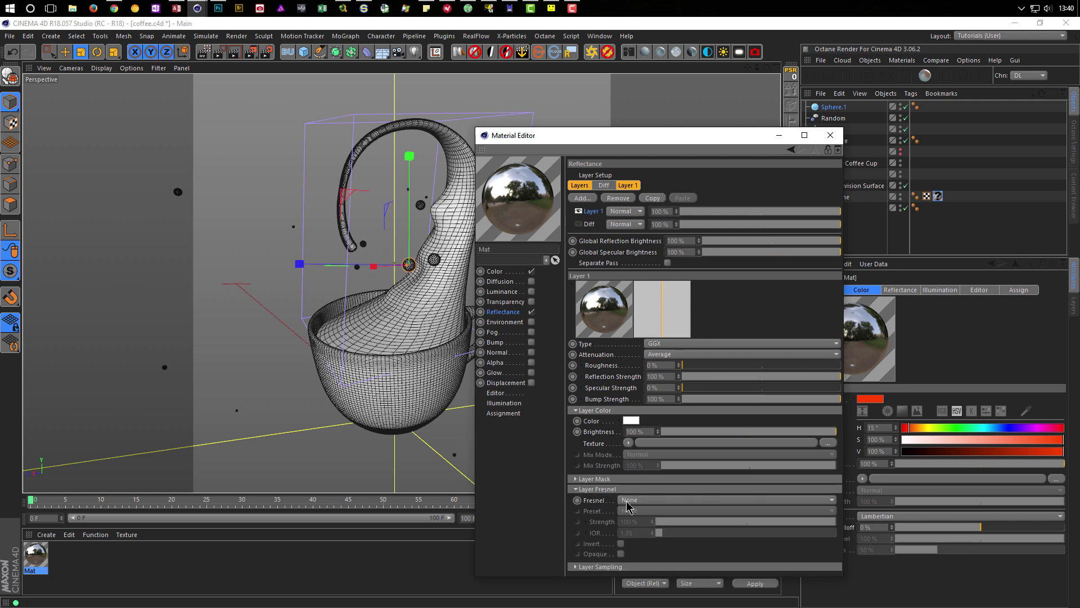
{"action": "left_click", "coordinate": [629, 501]}
{"action": "left_click", "coordinate": [631, 522]}
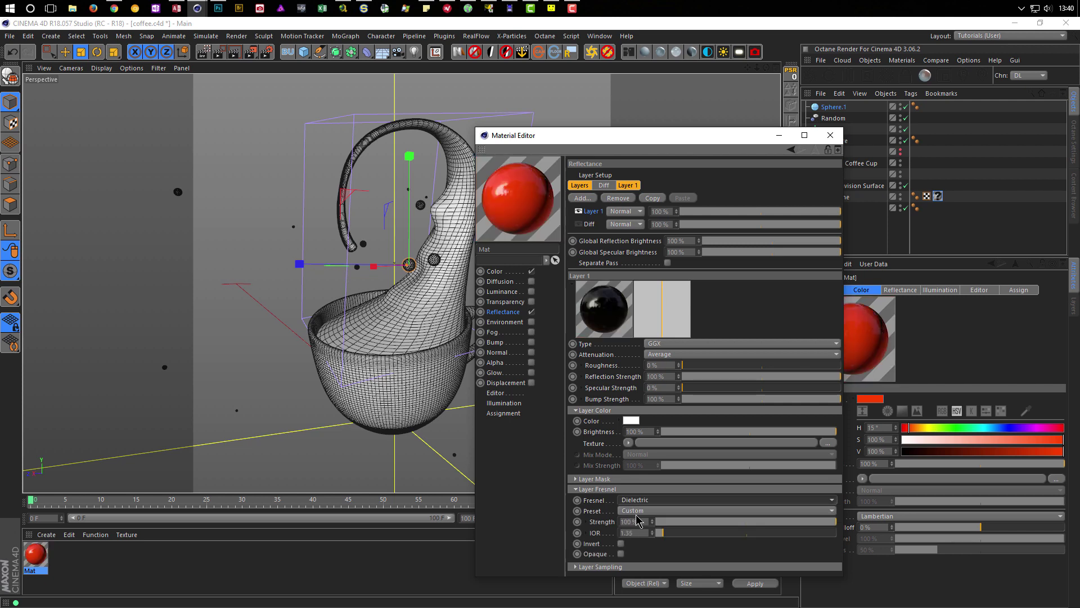
{"action": "left_click", "coordinate": [638, 511]}
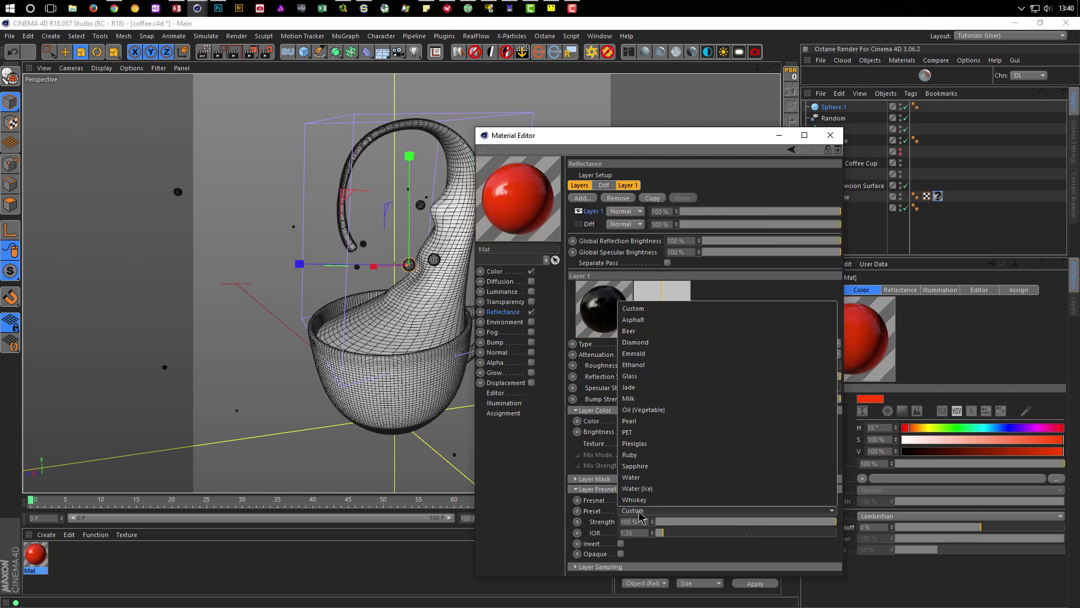
{"action": "left_click", "coordinate": [654, 433]}
Set roughness to 10% and apply the red Mat to the Lathe cup
{"action": "left_click", "coordinate": [669, 366]}
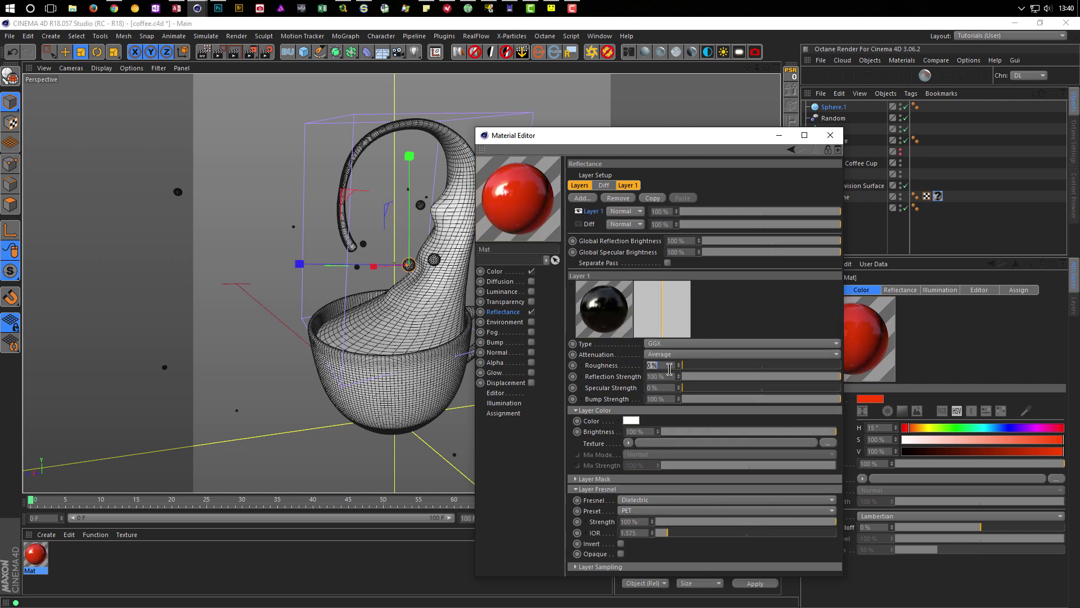
{"action": "key", "text": "Return"}
{"action": "left_click", "coordinate": [830, 135]}
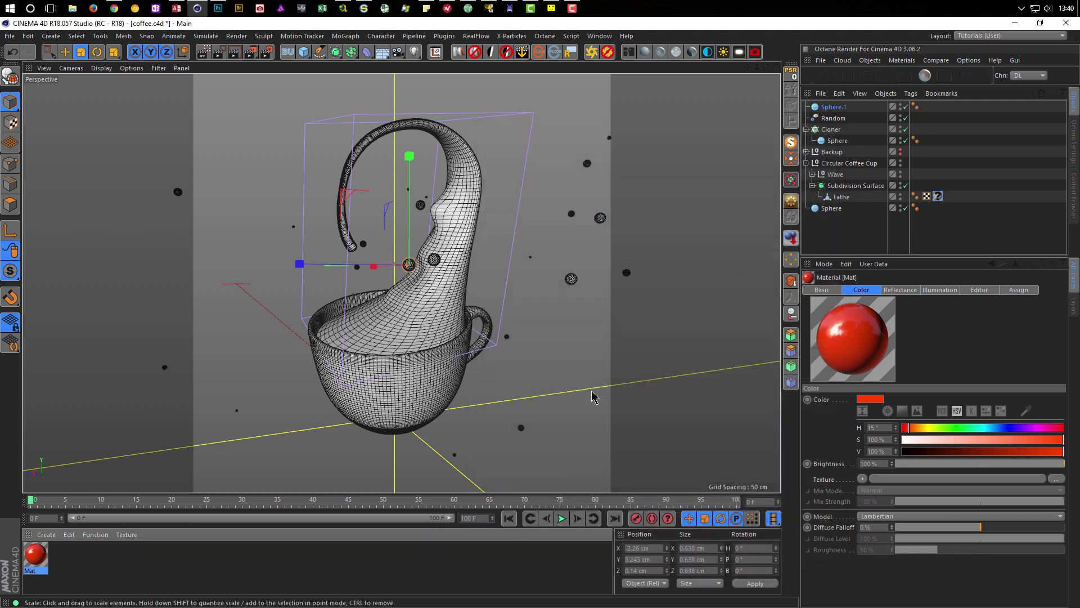
{"action": "left_click_drag", "start_coordinate": [35, 554], "coordinate": [938, 196]}
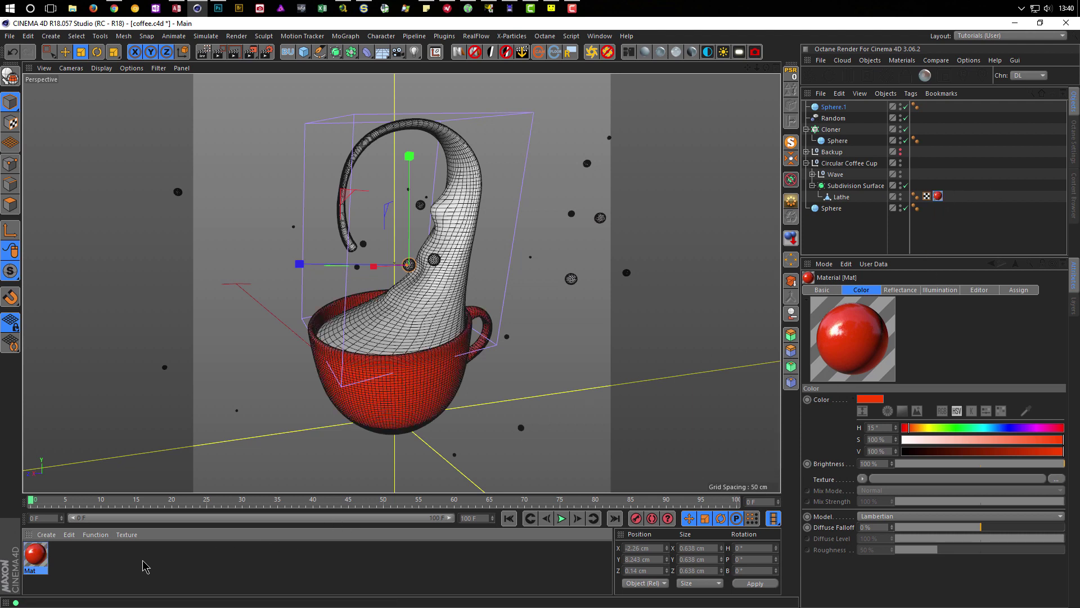
Create Mat.1 with a Conductor Fresnel, Gold preset and 10% roughness
{"action": "double_click", "coordinate": [128, 570]}
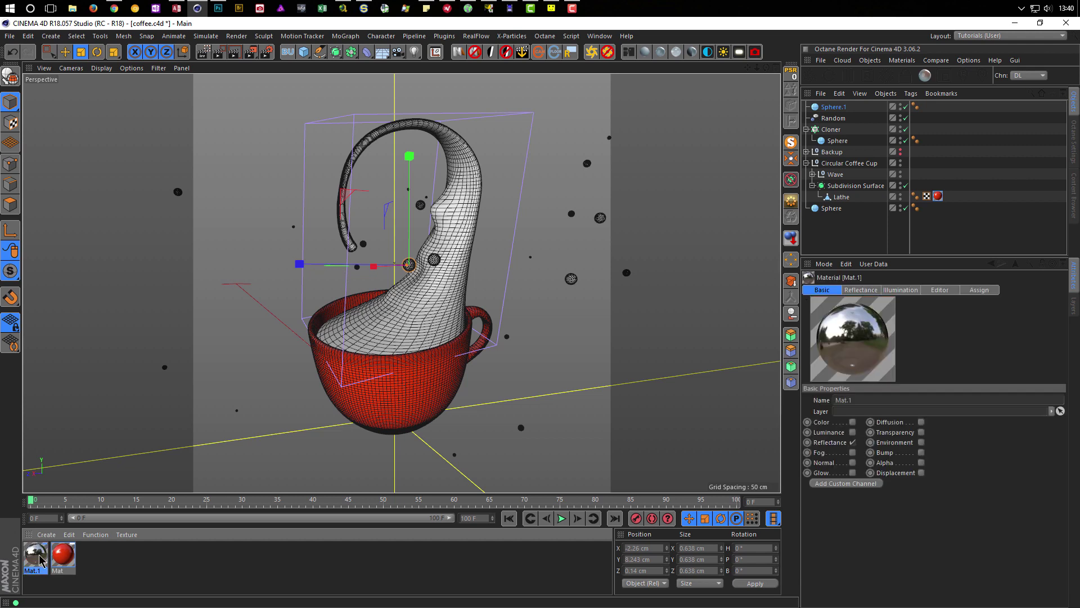
{"action": "double_click", "coordinate": [36, 556]}
{"action": "left_click", "coordinate": [215, 257]}
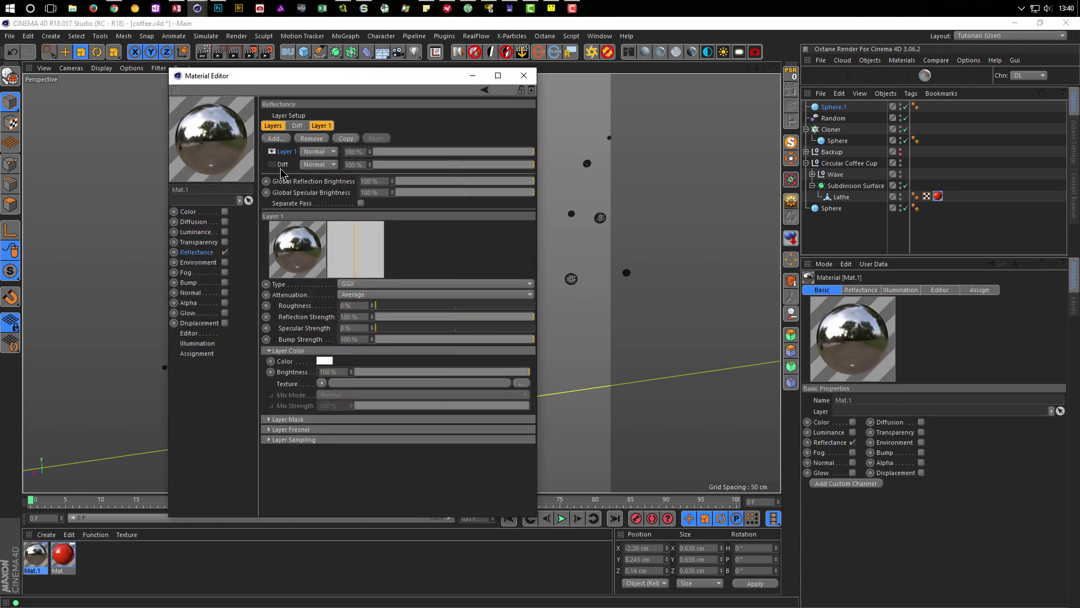
{"action": "left_click", "coordinate": [325, 430]}
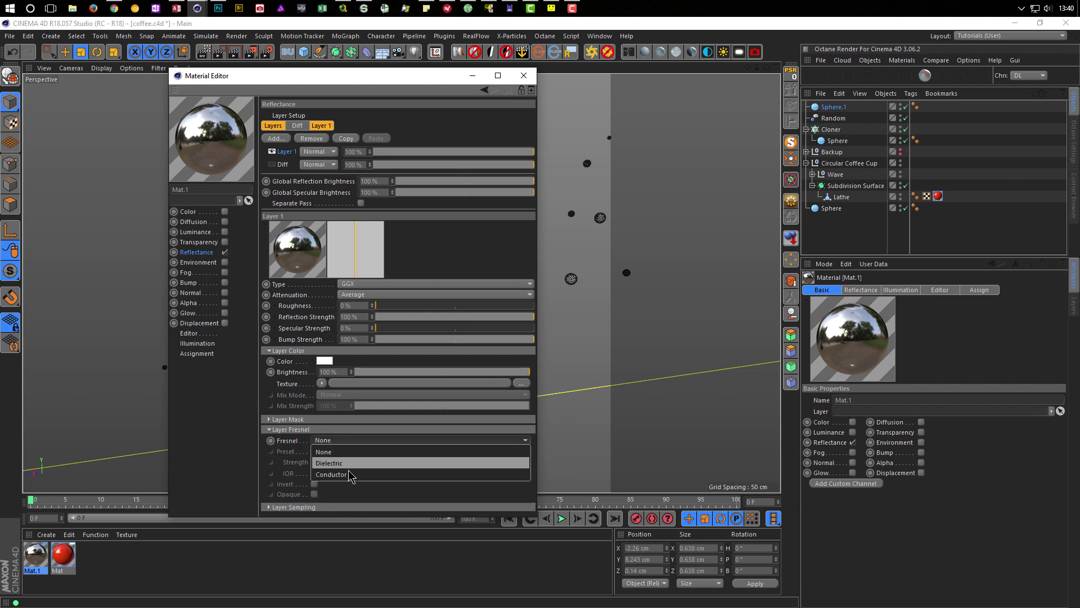
{"action": "left_click", "coordinate": [349, 474]}
{"action": "left_click", "coordinate": [346, 451]}
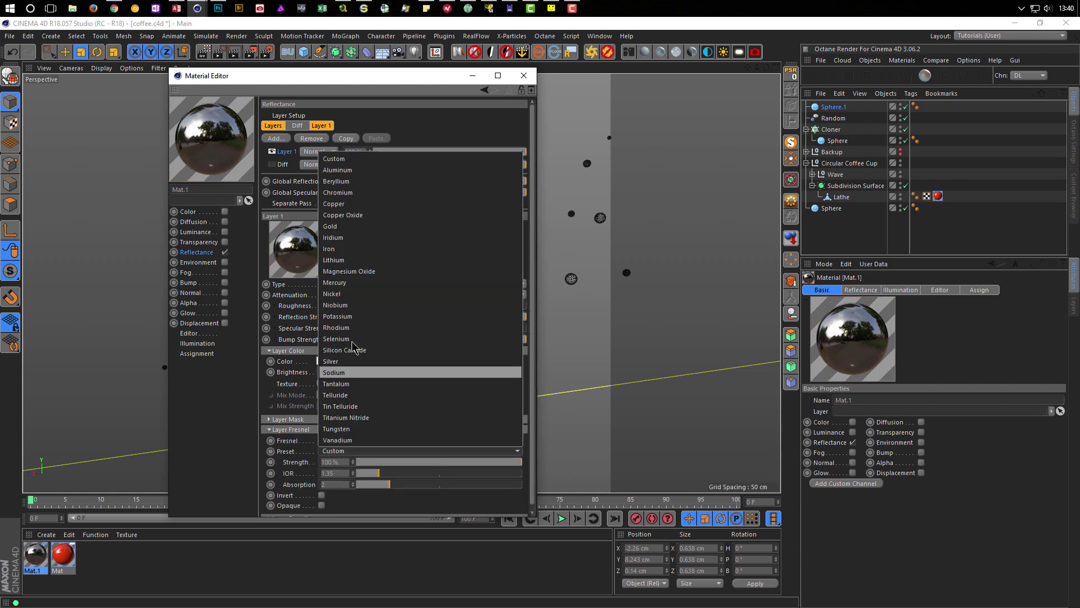
{"action": "left_click", "coordinate": [345, 227]}
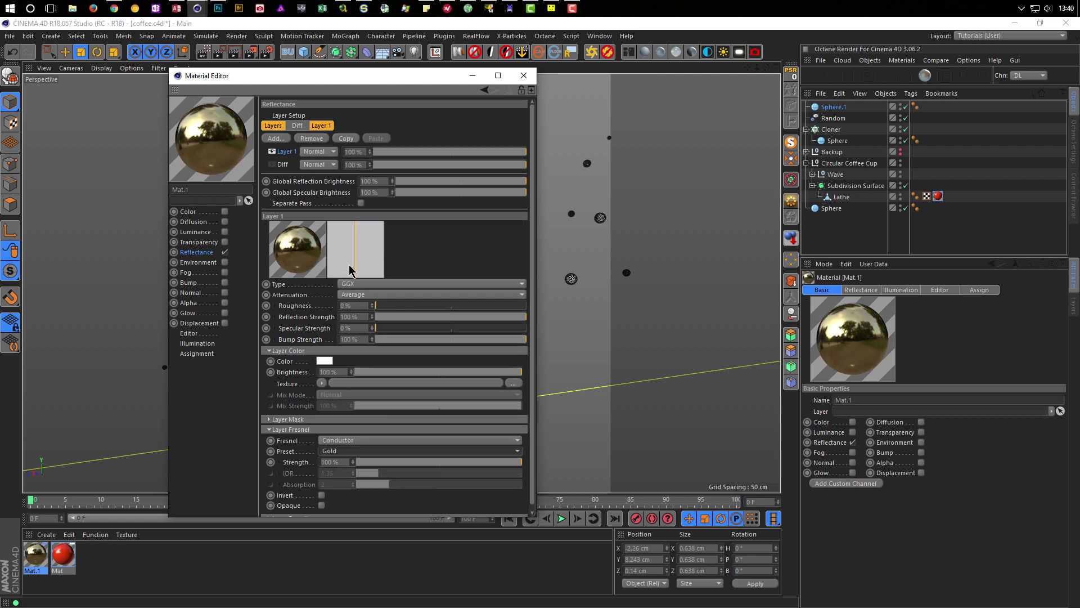
{"action": "left_click", "coordinate": [361, 305]}
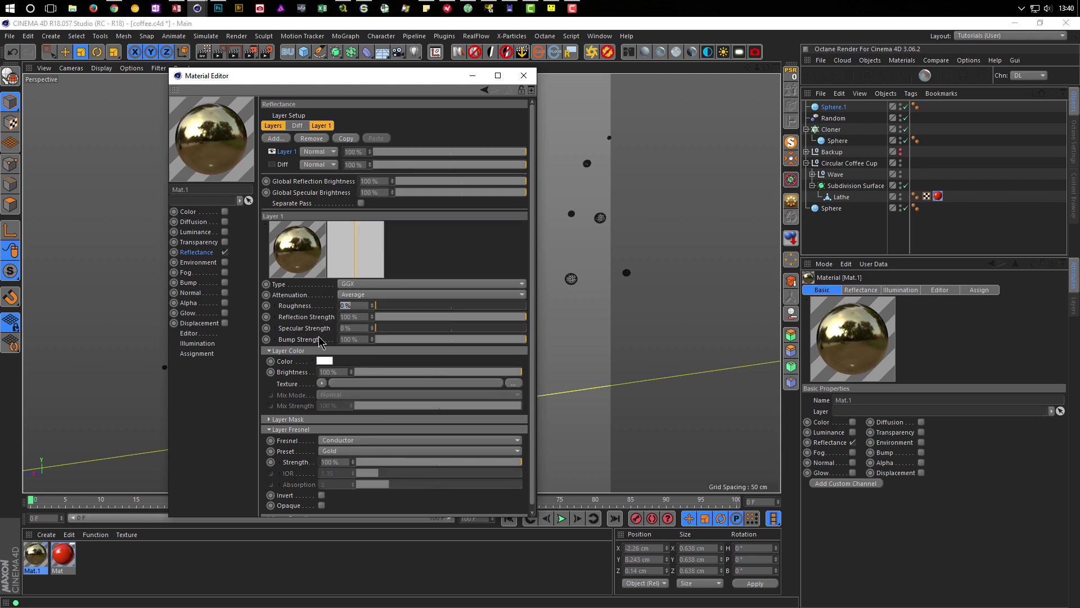
{"action": "type", "text": "10"}
{"action": "key", "text": "Return"}
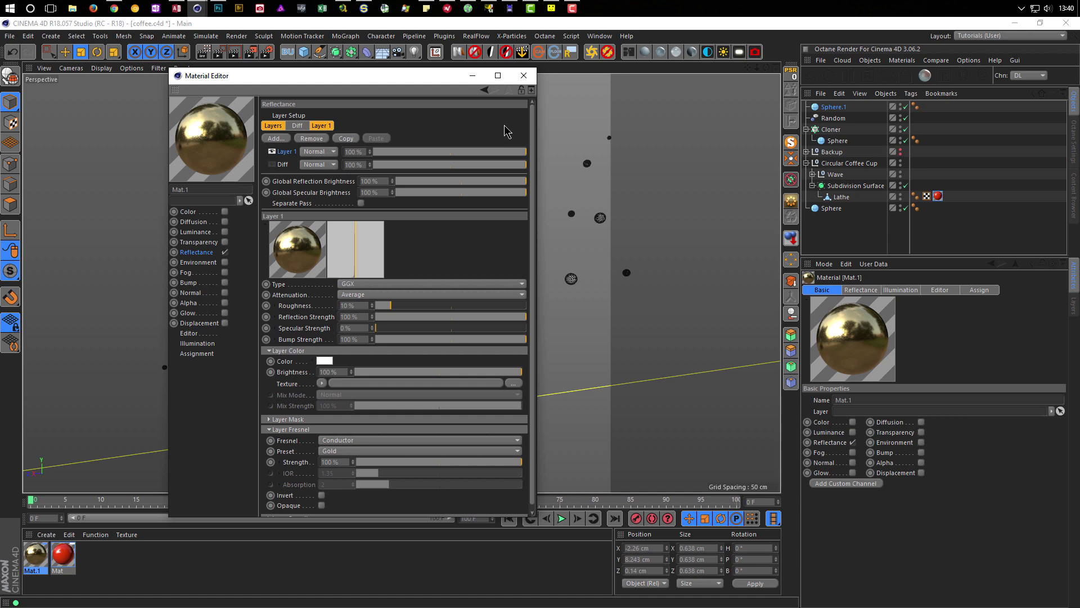
{"action": "left_click", "coordinate": [531, 78]}
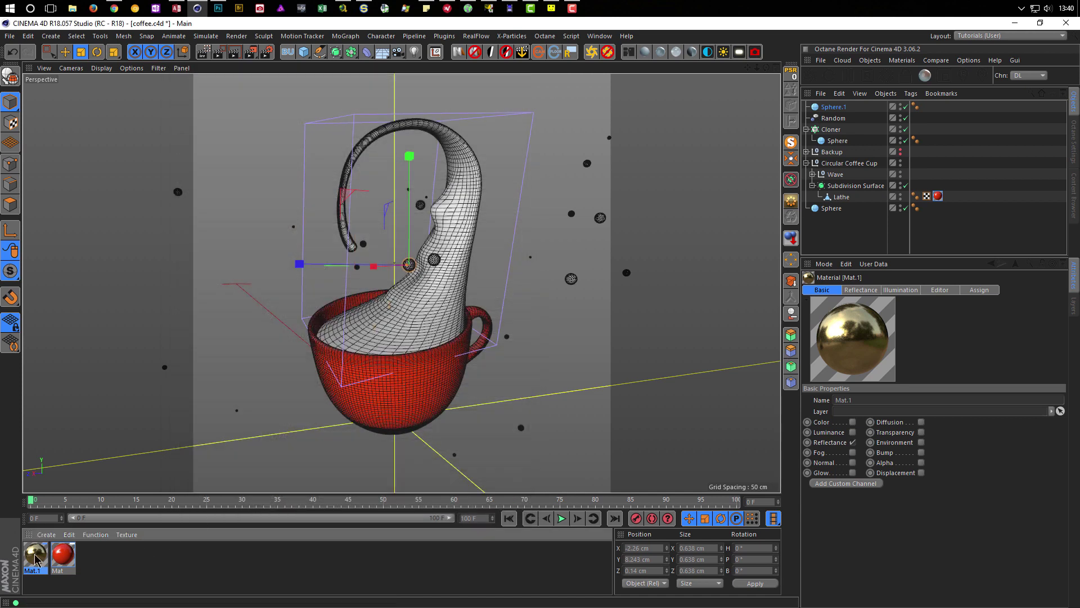
Expand Wave and apply the gold Mat.1 to the splash Loft.1
{"action": "mouse_move", "coordinate": [36, 558]}
{"action": "left_mouse_down"}
{"action": "mouse_move", "coordinate": [867, 196]}
{"action": "mouse_move", "coordinate": [817, 176]}
{"action": "left_mouse_up"}
{"action": "left_click_drag", "start_coordinate": [818, 176], "coordinate": [826, 183]}
{"action": "left_click", "coordinate": [812, 175]}
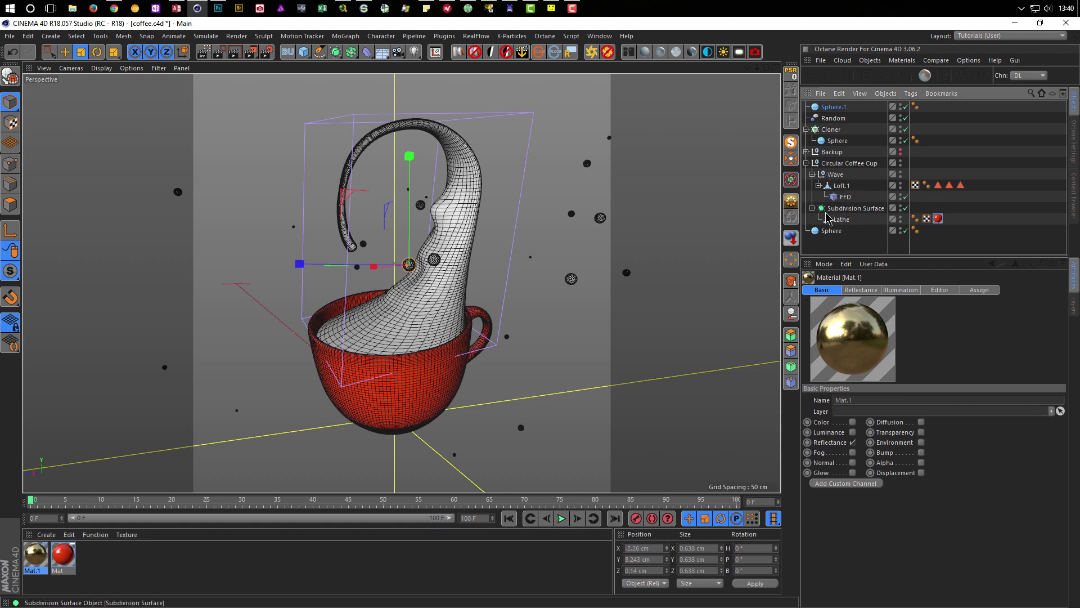
{"action": "left_click_drag", "start_coordinate": [35, 554], "coordinate": [845, 186]}
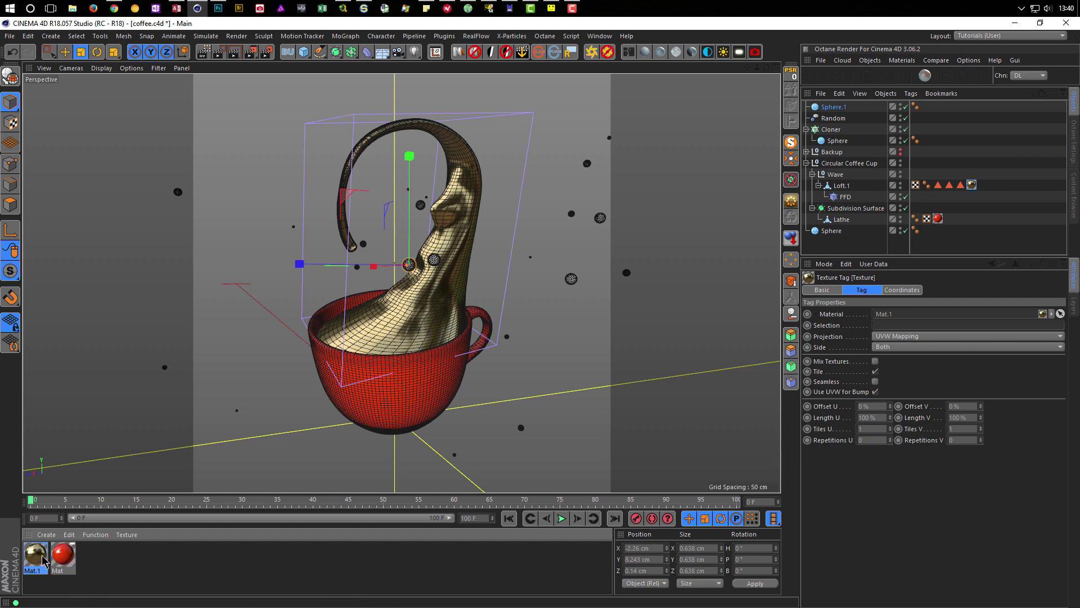
Apply gold Mat.1 to the cloned droplets, Sphere and Sphere.1
{"action": "left_click_drag", "start_coordinate": [36, 561], "coordinate": [882, 160]}
{"action": "left_click_drag", "start_coordinate": [839, 142], "coordinate": [839, 141]}
{"action": "left_click_drag", "start_coordinate": [32, 561], "coordinate": [834, 231]}
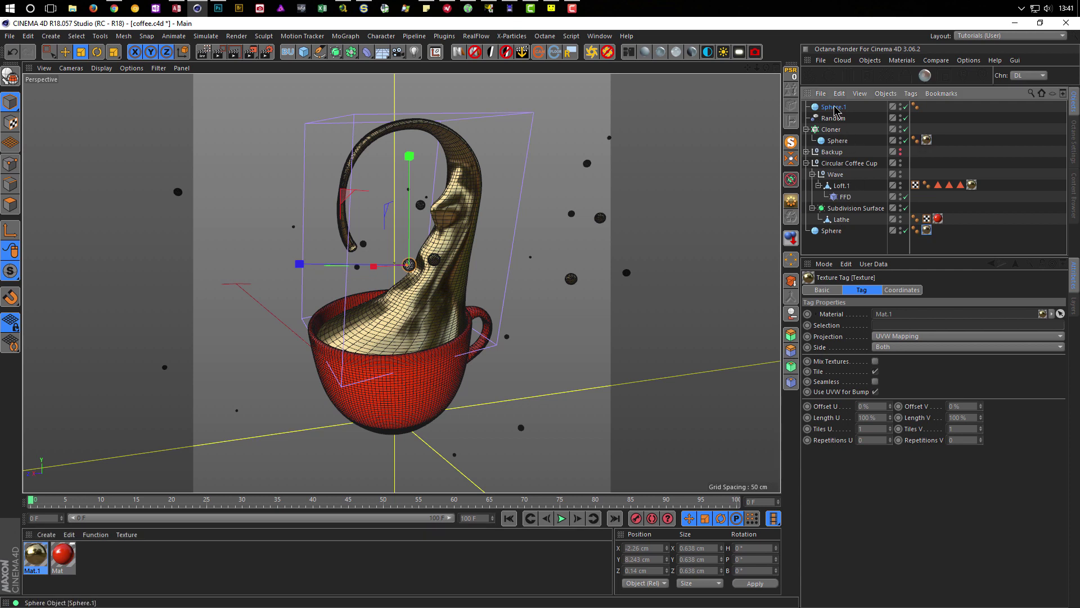
{"action": "left_click_drag", "start_coordinate": [834, 106], "coordinate": [830, 243]}
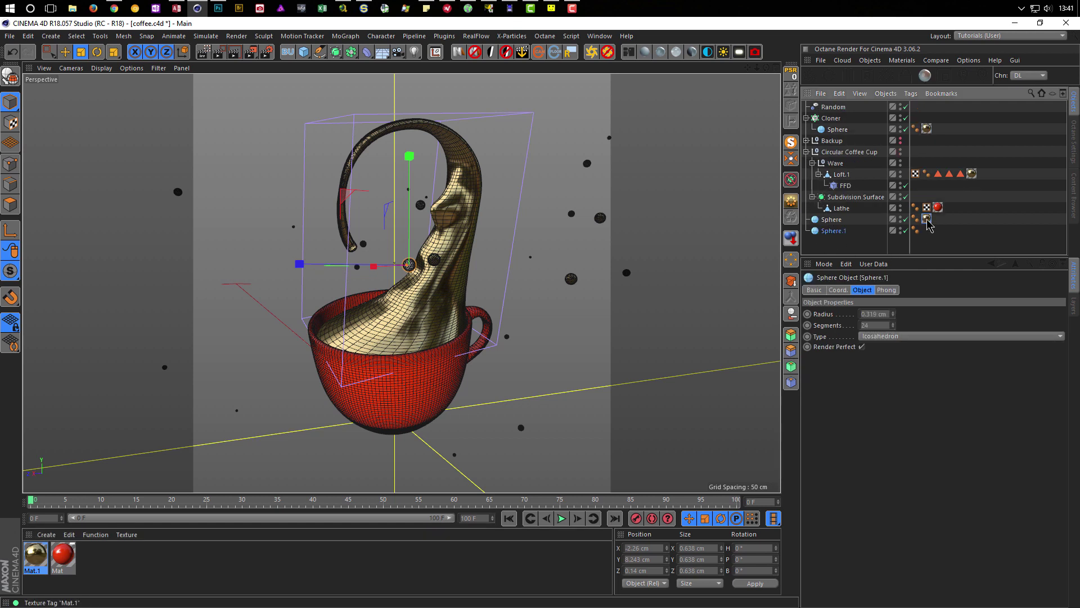
{"action": "left_click_drag", "start_coordinate": [927, 219], "coordinate": [927, 231], "text": "ctrl"}
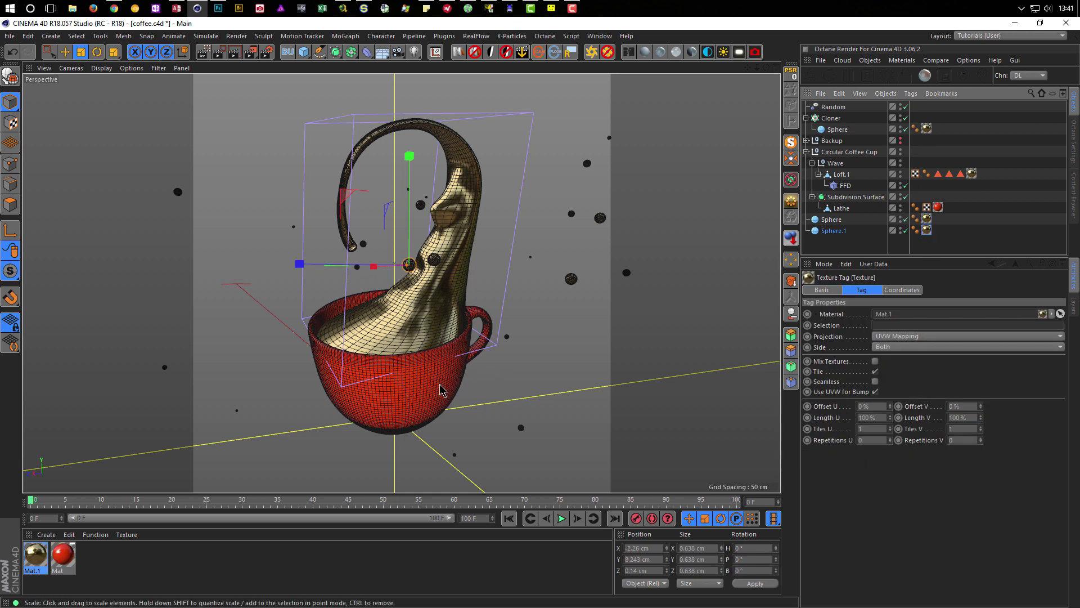
Start a Render Region framing the cup and splash, then add Nikomedias Scene Rig Pro
{"action": "left_click", "coordinate": [203, 52]}
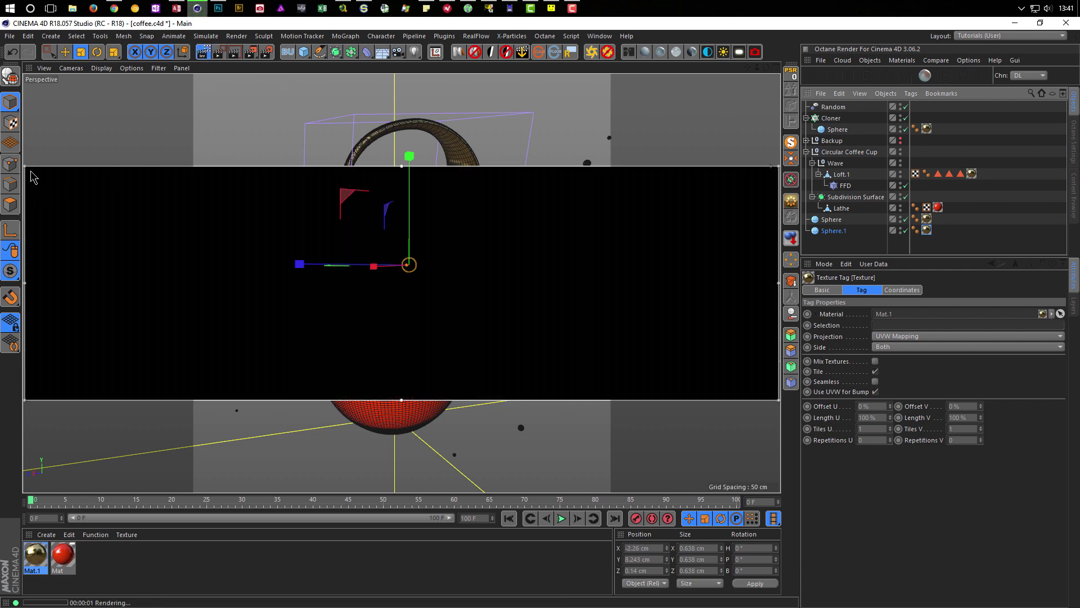
{"action": "left_click_drag", "start_coordinate": [26, 166], "coordinate": [206, 72]}
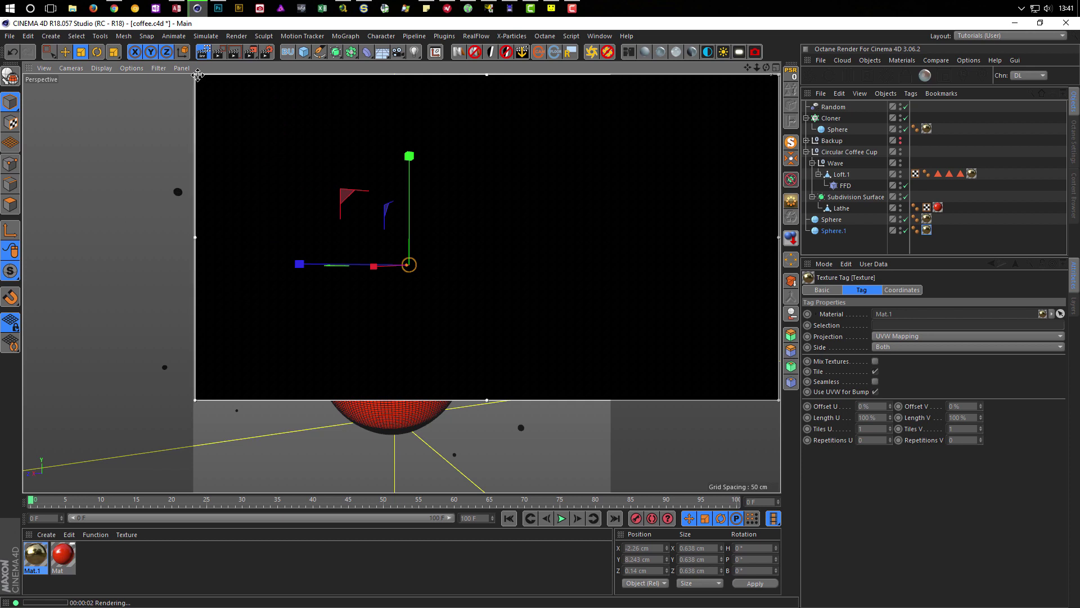
{"action": "left_click_drag", "start_coordinate": [779, 400], "coordinate": [611, 491]}
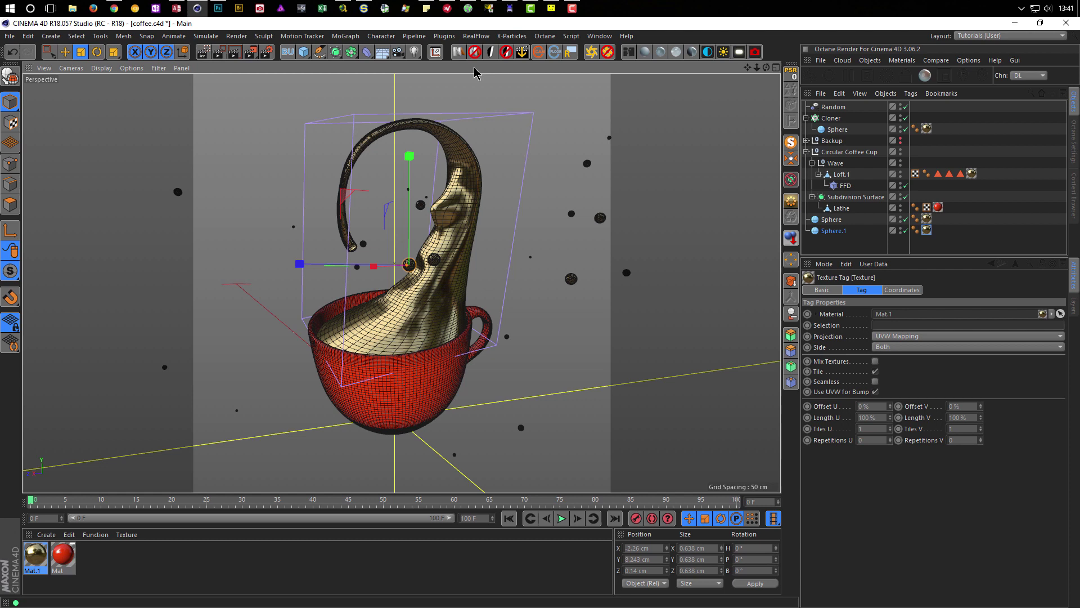
{"action": "left_click_drag", "start_coordinate": [921, 257], "coordinate": [921, 310]}
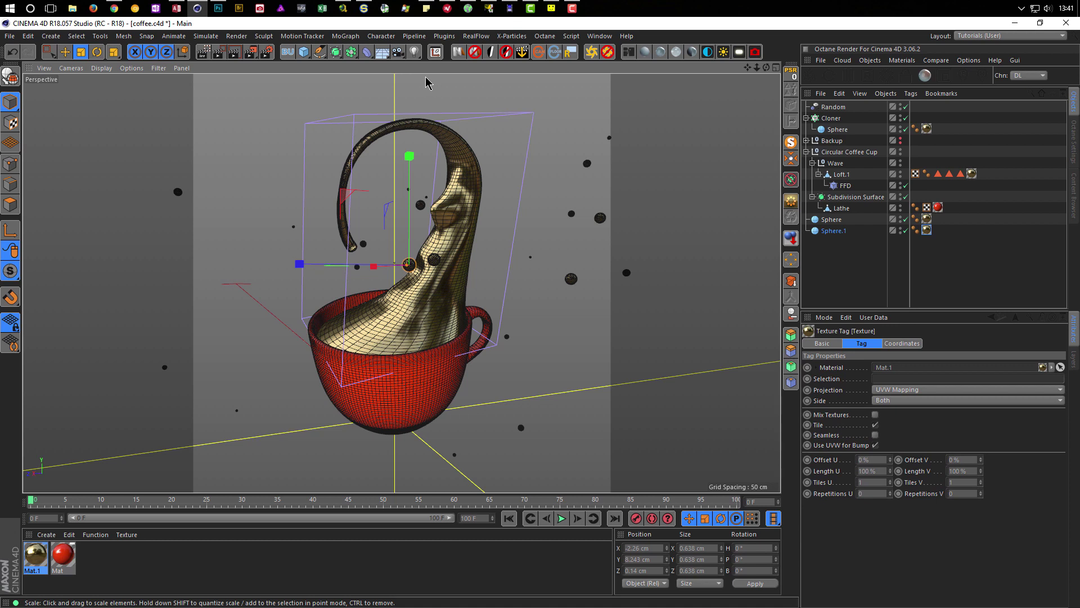
{"action": "left_click", "coordinate": [458, 52]}
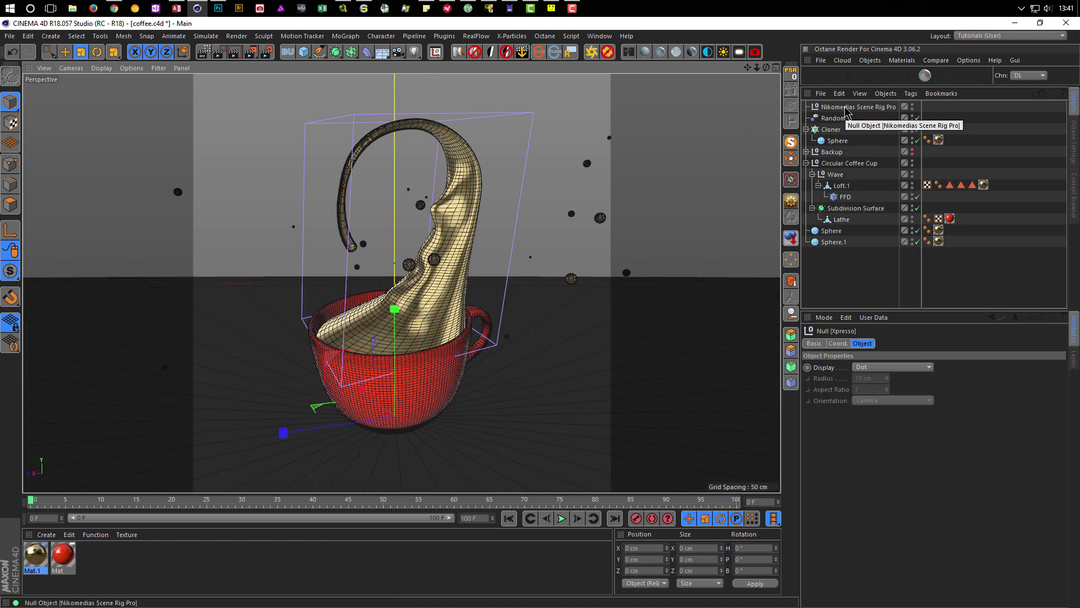
Preview the render and set the Scene Rig floor's Move Up / Down to -1 cm
{"action": "left_click", "coordinate": [203, 51]}
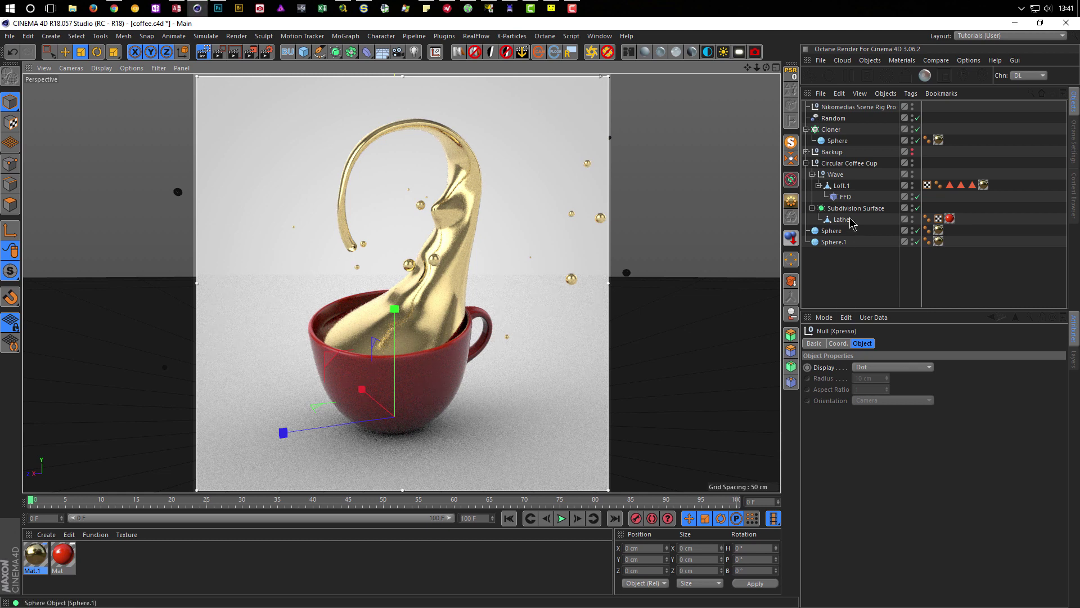
{"action": "left_click", "coordinate": [844, 107]}
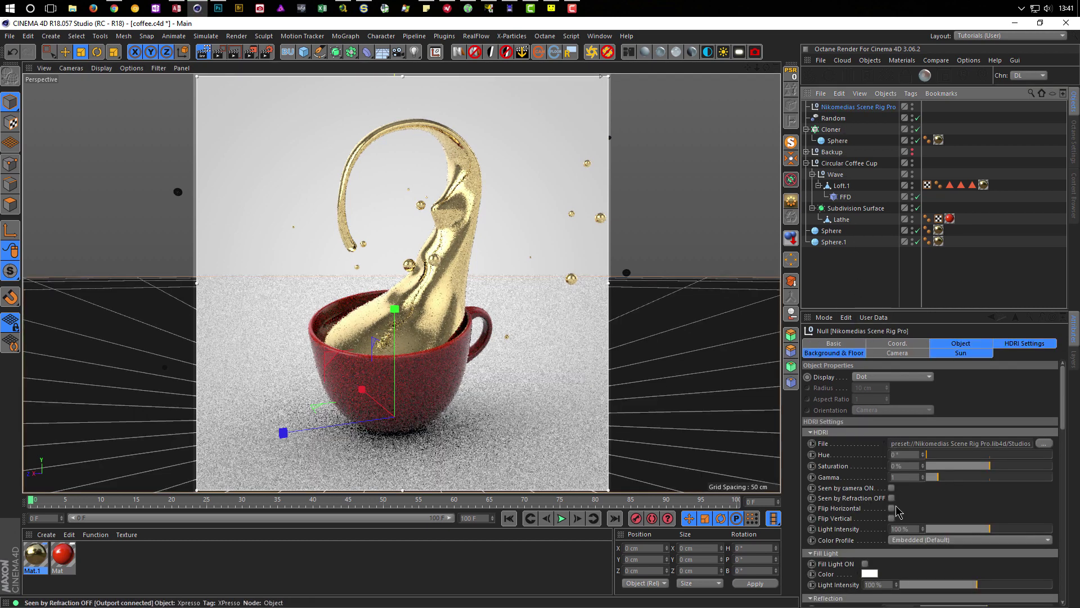
{"action": "left_click", "coordinate": [834, 353]}
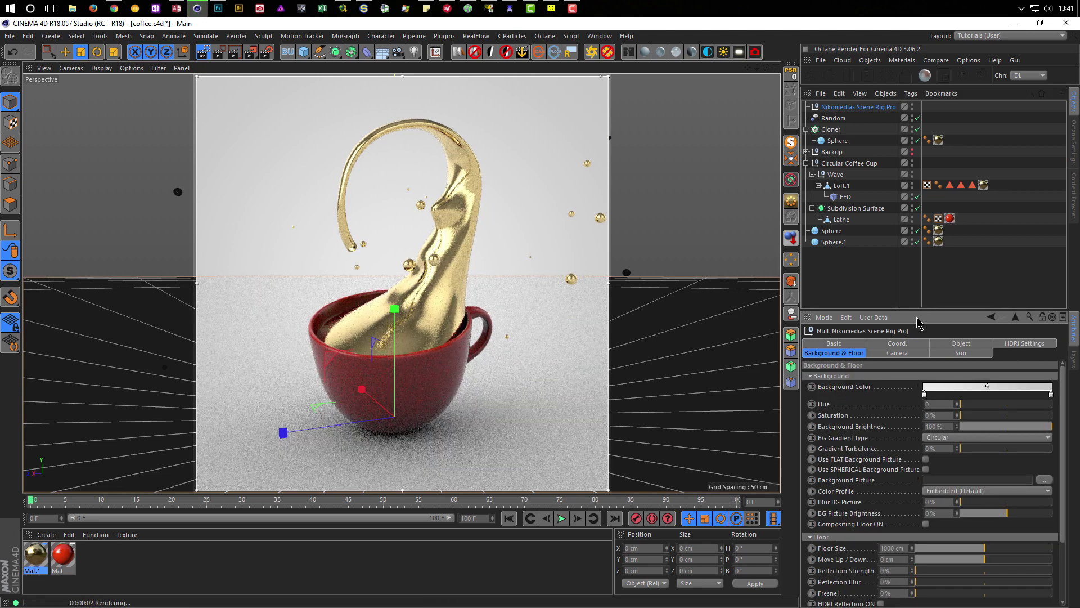
{"action": "left_click_drag", "start_coordinate": [917, 310], "coordinate": [916, 249]}
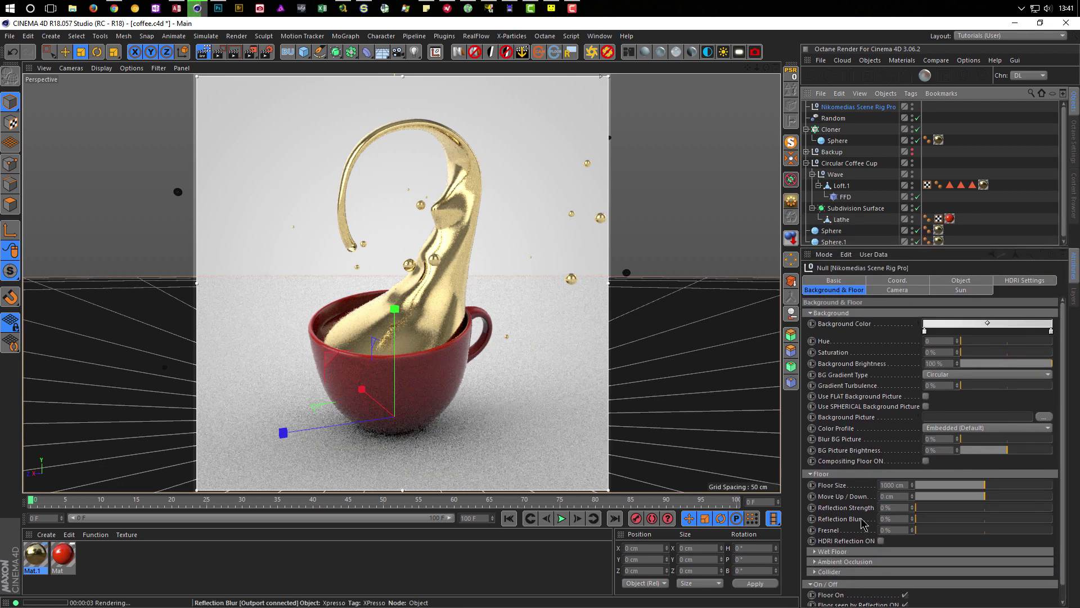
{"action": "left_click", "coordinate": [912, 499]}
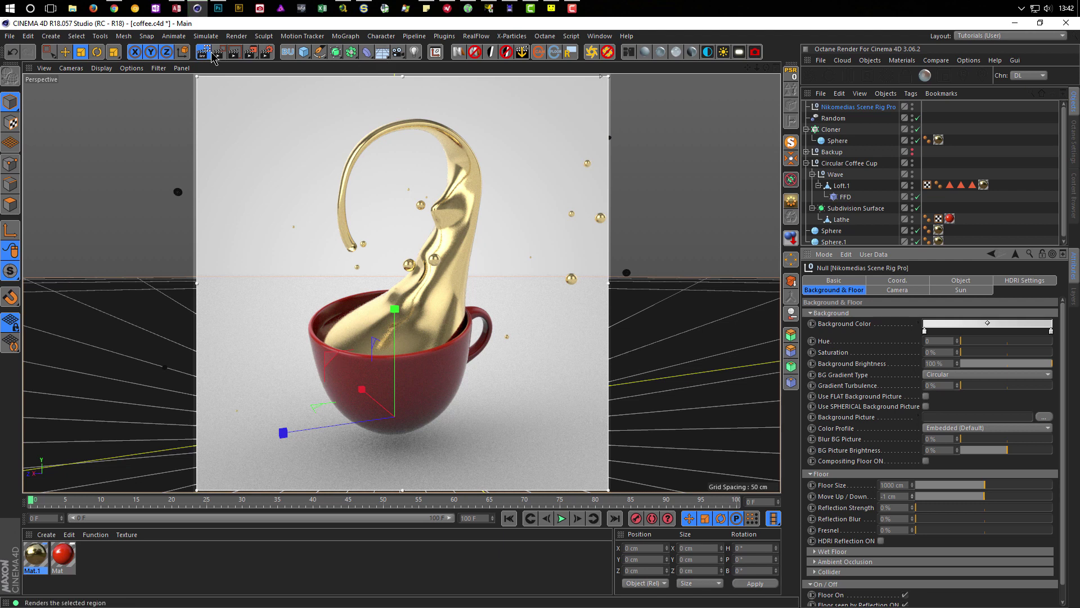
Disable Ambient Occlusion in Render Settings and make the rig's background colour plain white
{"action": "left_click", "coordinate": [250, 52]}
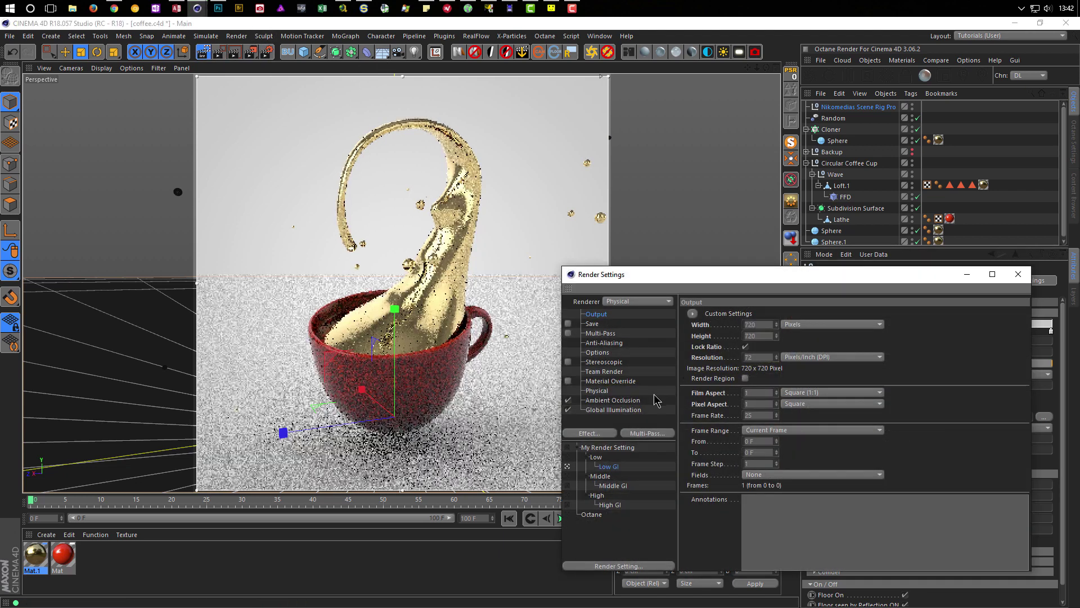
{"action": "left_click", "coordinate": [569, 401]}
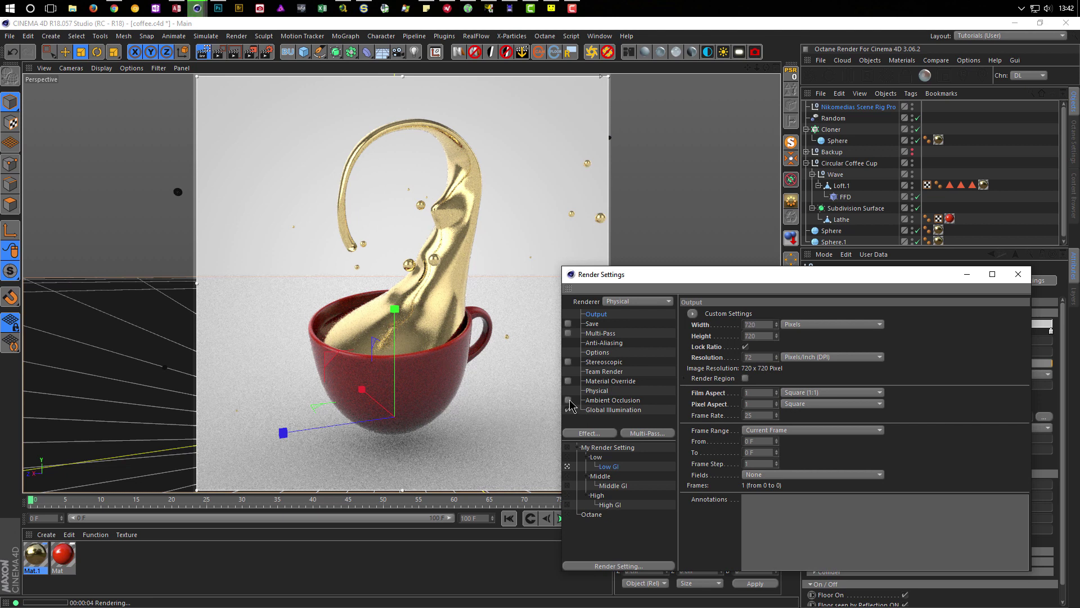
{"action": "key", "text": "ctrl+r"}
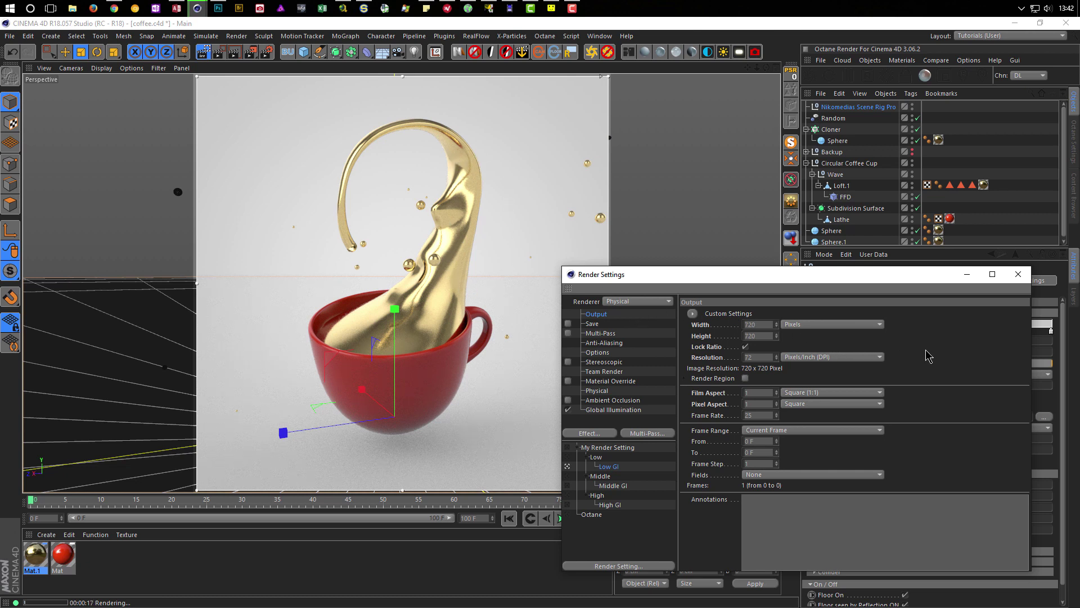
{"action": "left_click", "coordinate": [1025, 275]}
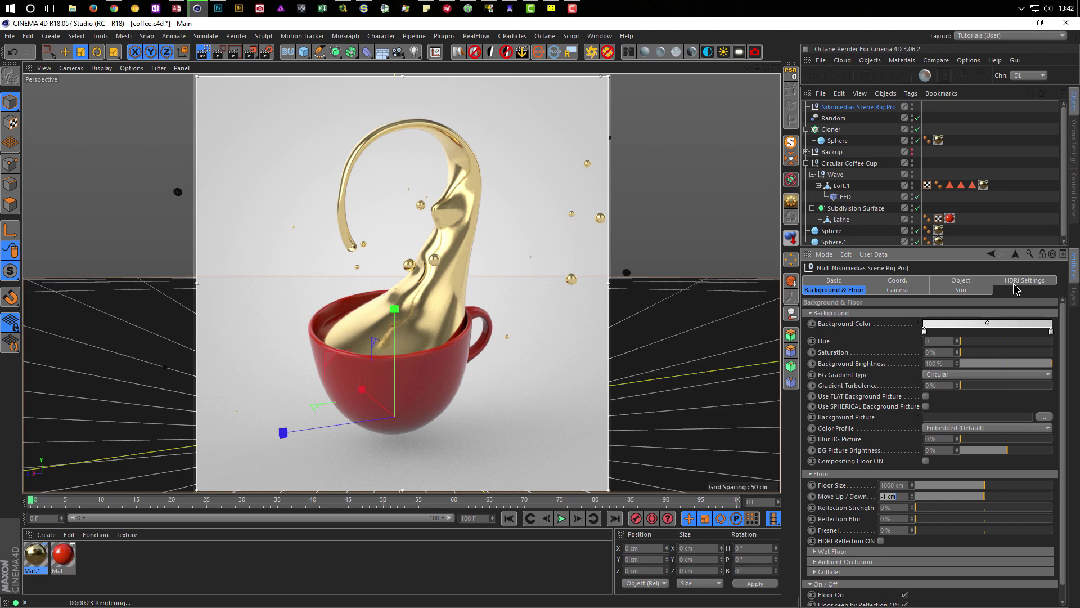
{"action": "left_click_drag", "start_coordinate": [1051, 331], "coordinate": [1054, 344]}
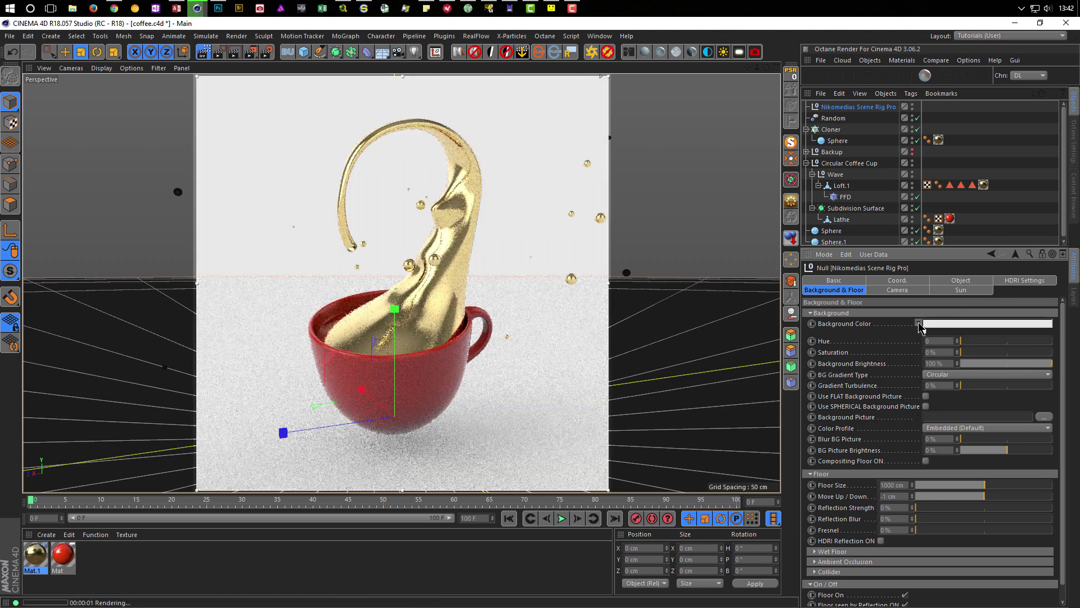
{"action": "left_click", "coordinate": [925, 331]}
Move the gradient knot to 0% and set the background to H 183°, S 13%, V 91%
{"action": "left_click_drag", "start_coordinate": [928, 335], "coordinate": [926, 337]}
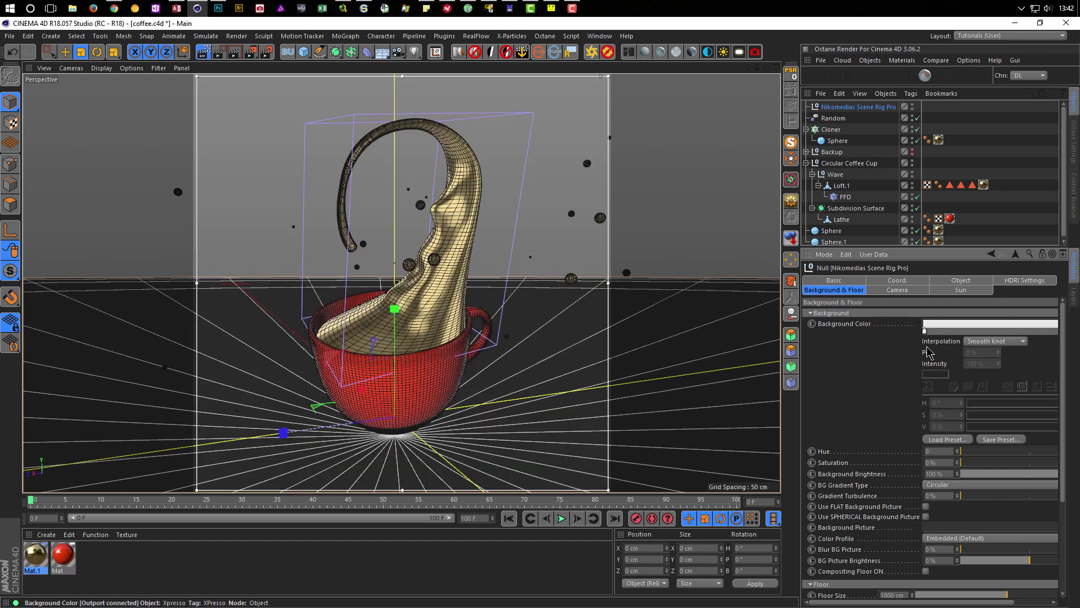
{"action": "left_click", "coordinate": [1032, 403]}
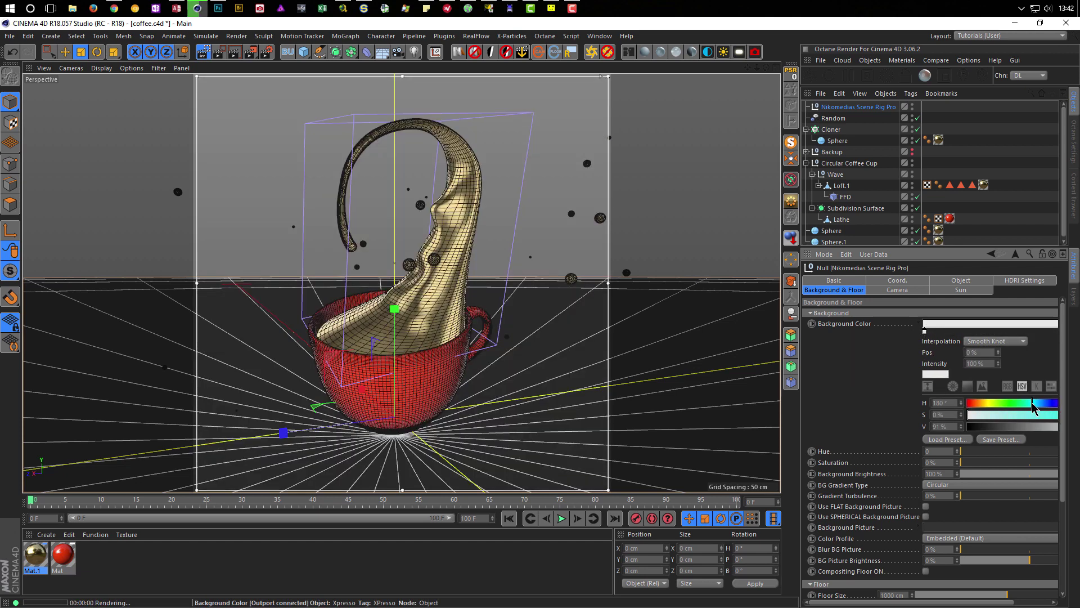
{"action": "left_click", "coordinate": [977, 415]}
{"action": "left_click_drag", "start_coordinate": [982, 418], "coordinate": [982, 419]}
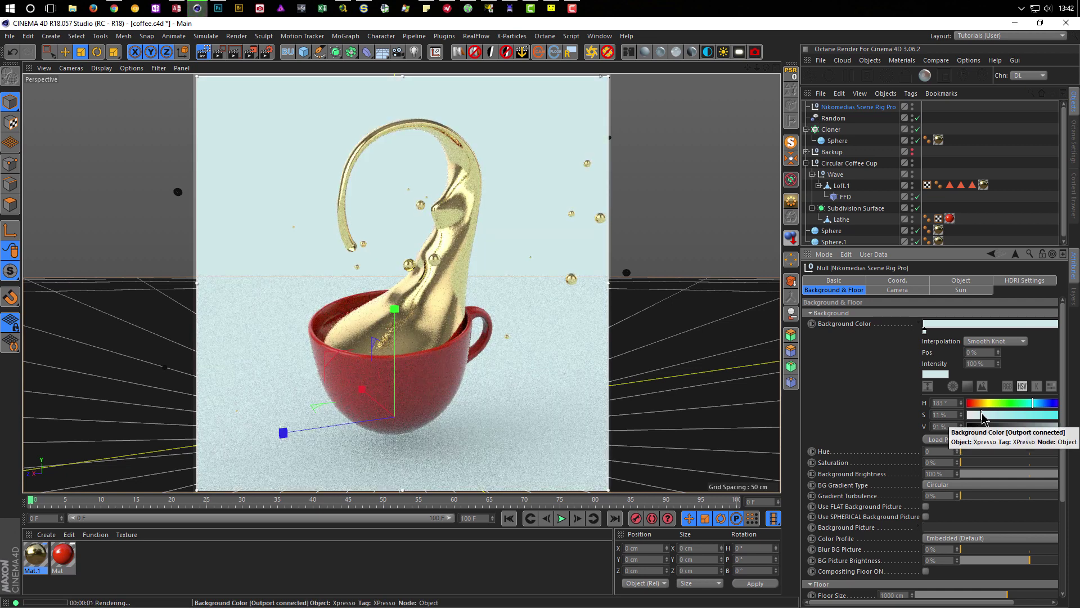
{"action": "left_click_drag", "start_coordinate": [983, 418], "coordinate": [986, 419]}
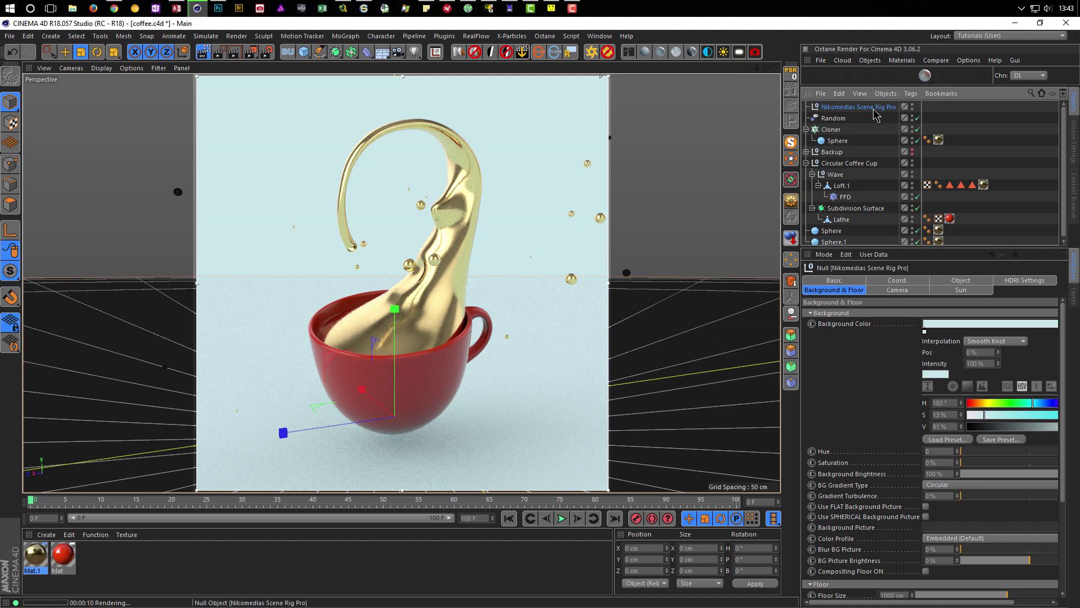
Show the rig's HDRI Settings and switch to the Tutorials-HDRI (User) layout
{"action": "left_click", "coordinate": [1020, 281]}
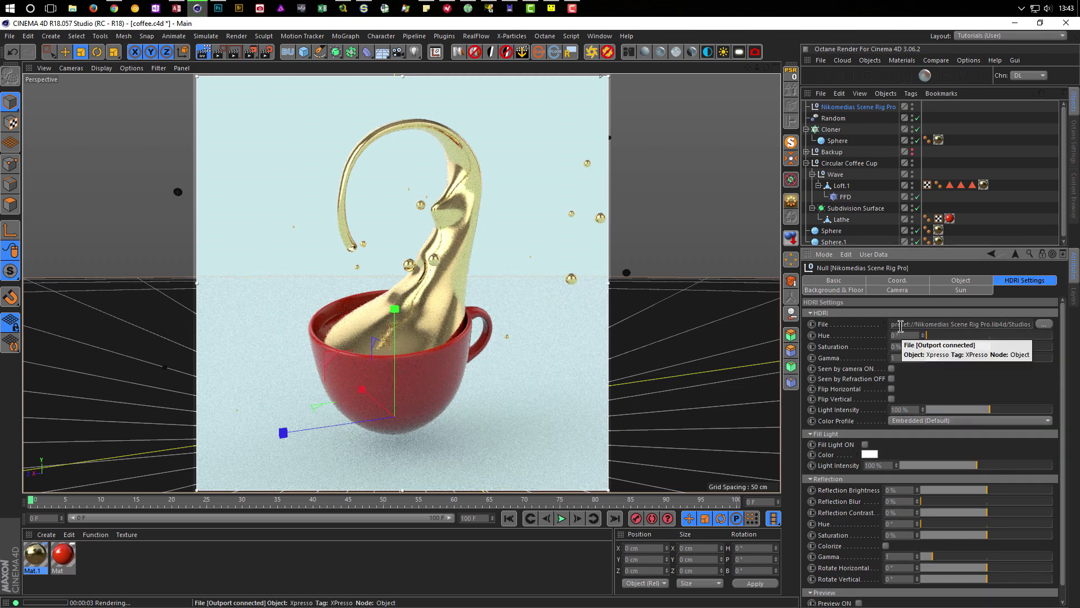
{"action": "left_click", "coordinate": [986, 36]}
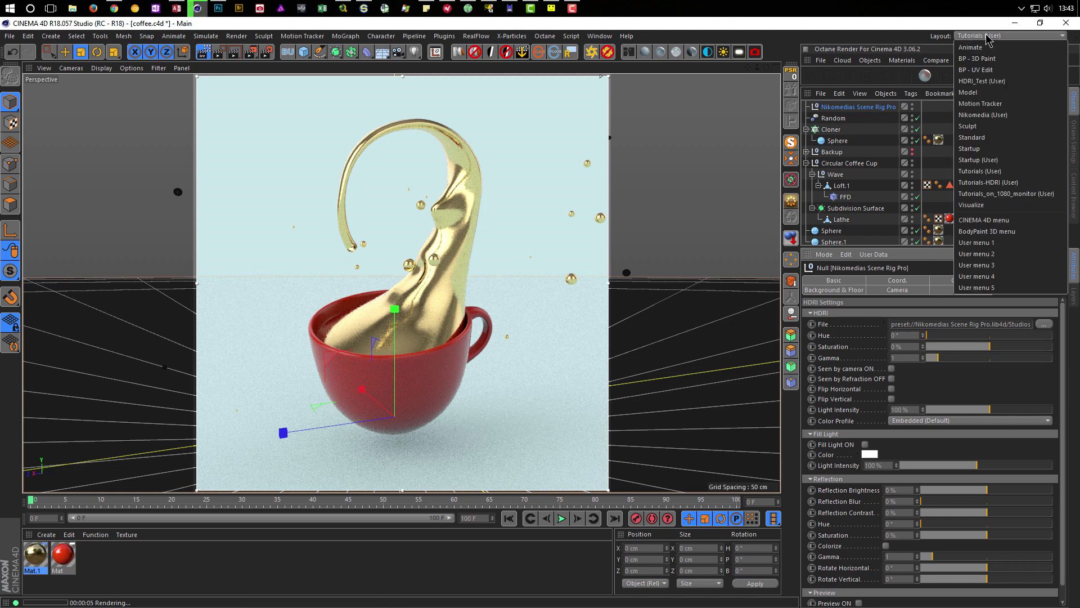
{"action": "left_click", "coordinate": [995, 186]}
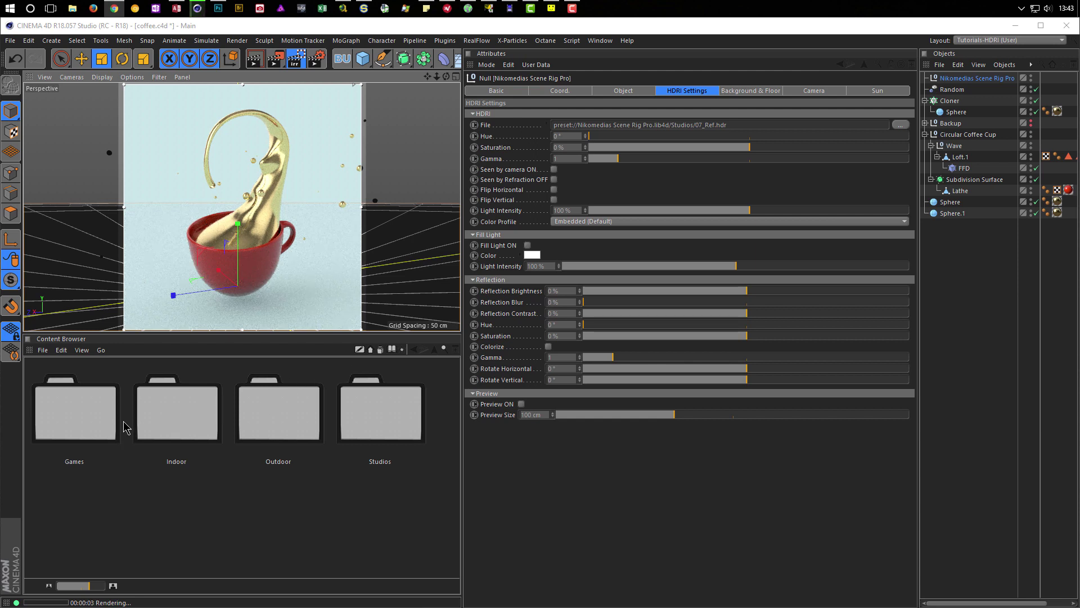
Load the Indoor vanKleef_01_Ref.hdr HDRI with its viewport preview on at 8 cm size
{"action": "double_click", "coordinate": [190, 426]}
{"action": "scroll", "coordinate": [267, 487], "scroll_direction": "down", "scroll_amount": 2}
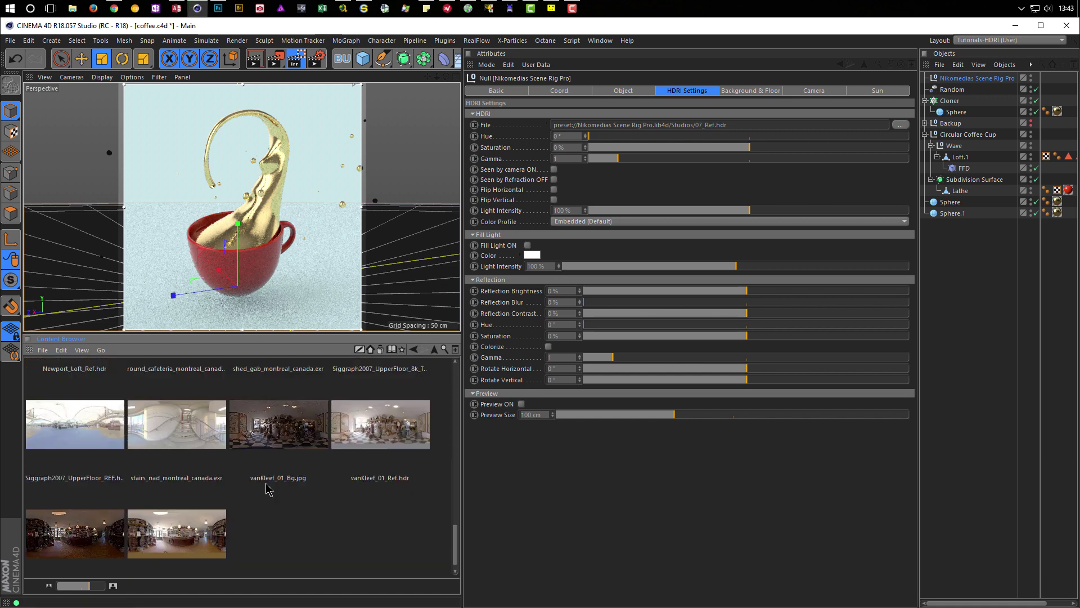
{"action": "left_click", "coordinate": [366, 416]}
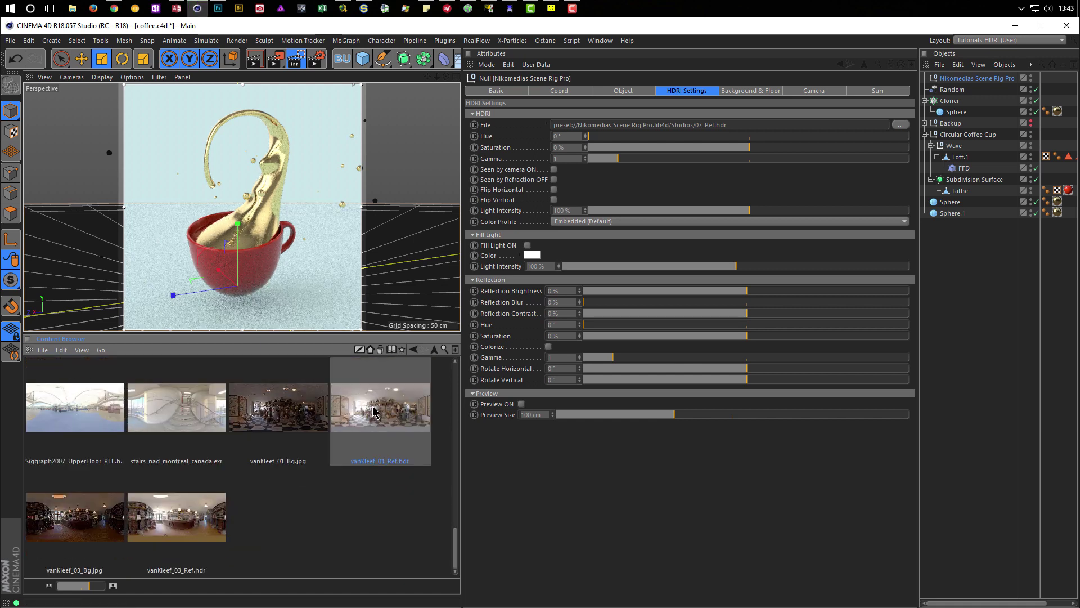
{"action": "left_click_drag", "start_coordinate": [374, 414], "coordinate": [624, 121]}
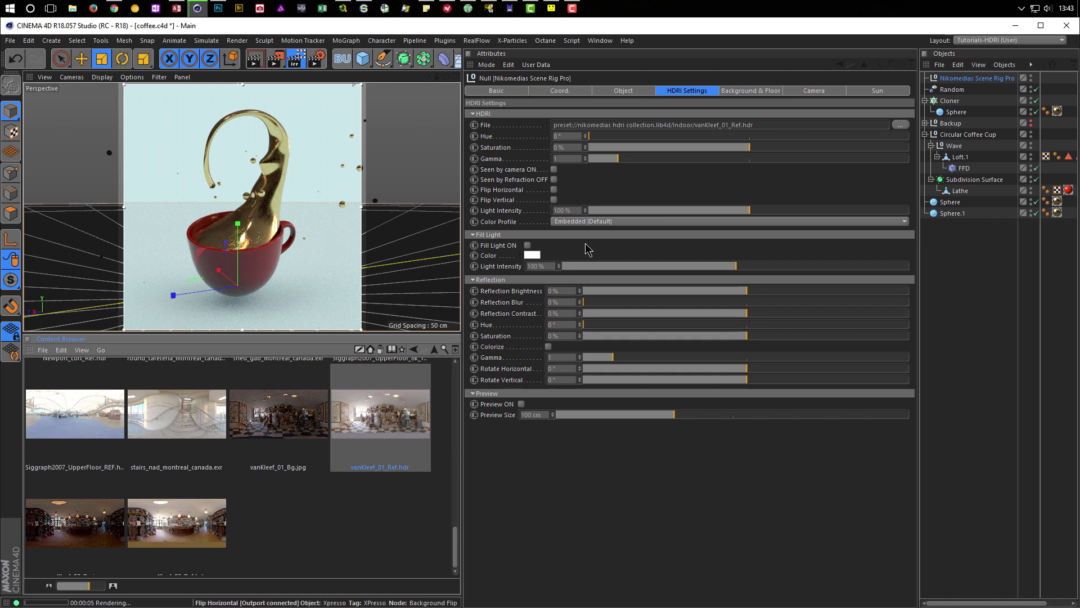
{"action": "left_click", "coordinate": [521, 404]}
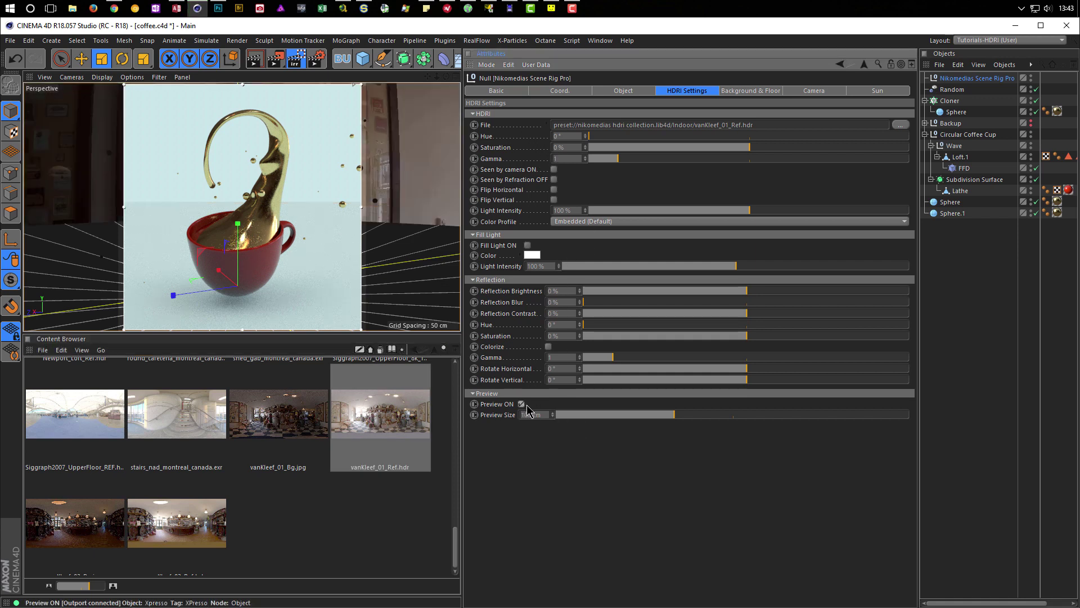
{"action": "left_click_drag", "start_coordinate": [669, 418], "coordinate": [569, 420]}
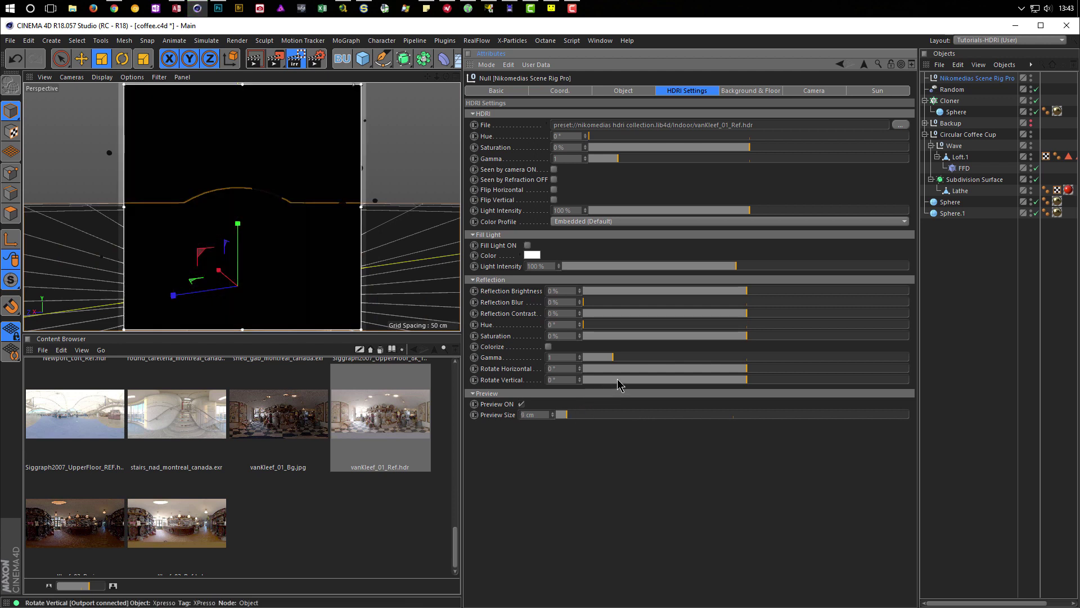
Swap in the stairs_nad_montreal_canada.exr HDRI and rotate it horizontally to 86°
{"action": "left_click_drag", "start_coordinate": [748, 376], "coordinate": [620, 367]}
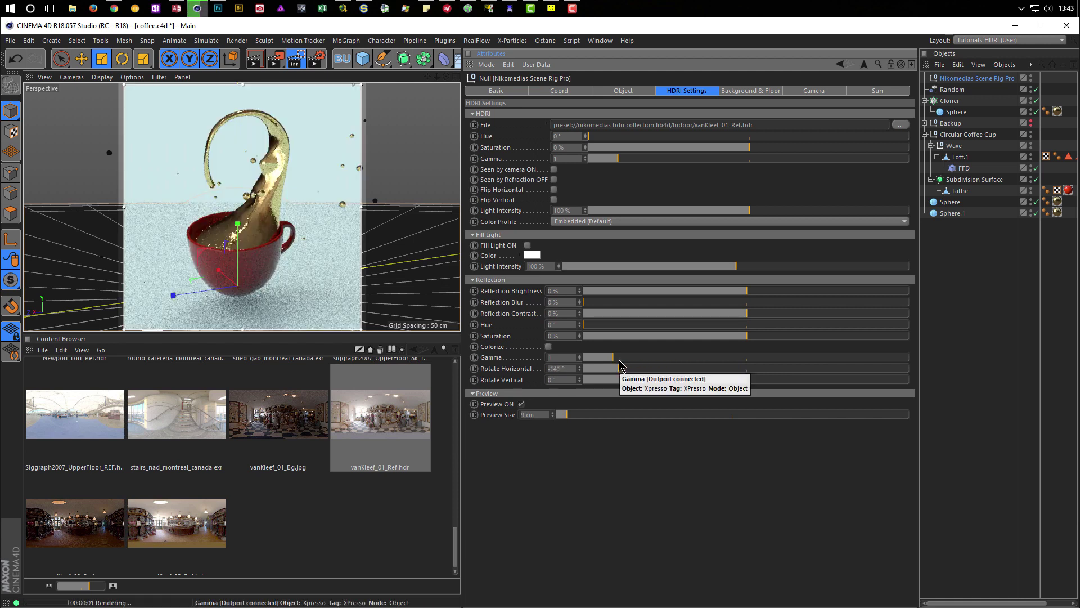
{"action": "left_click_drag", "start_coordinate": [619, 368], "coordinate": [776, 371]}
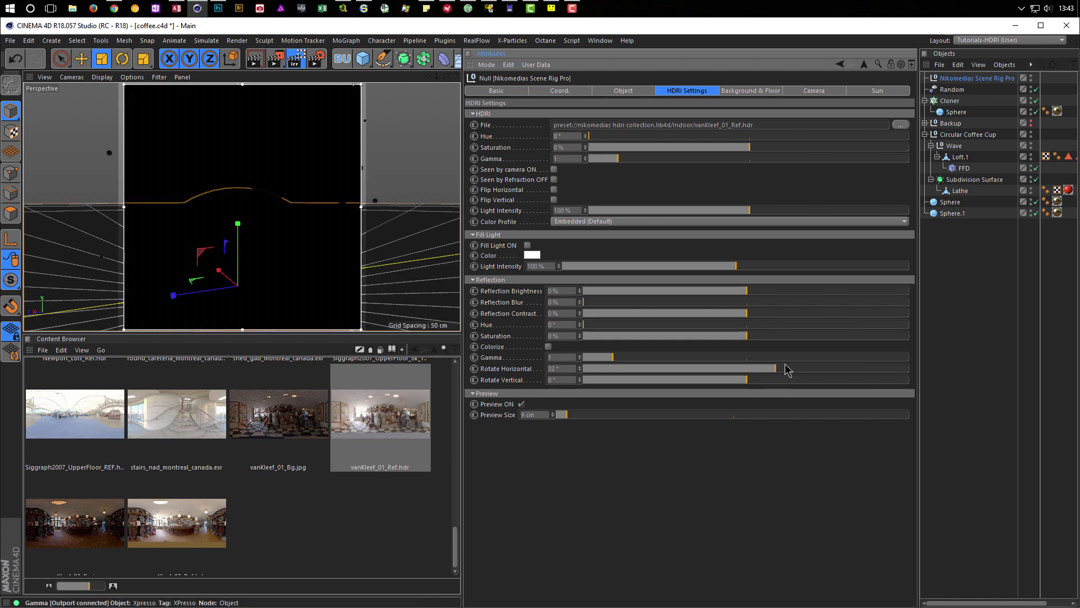
{"action": "left_click_drag", "start_coordinate": [786, 369], "coordinate": [897, 372]}
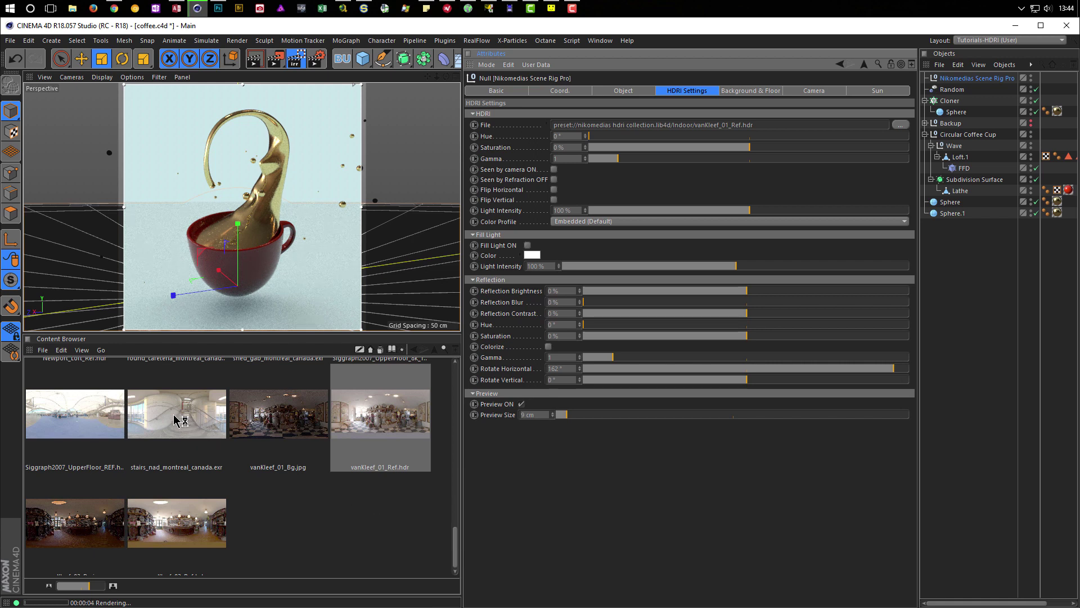
{"action": "mouse_move", "coordinate": [179, 419]}
{"action": "left_mouse_down"}
{"action": "mouse_move", "coordinate": [671, 142]}
{"action": "mouse_move", "coordinate": [679, 123]}
{"action": "left_mouse_up"}
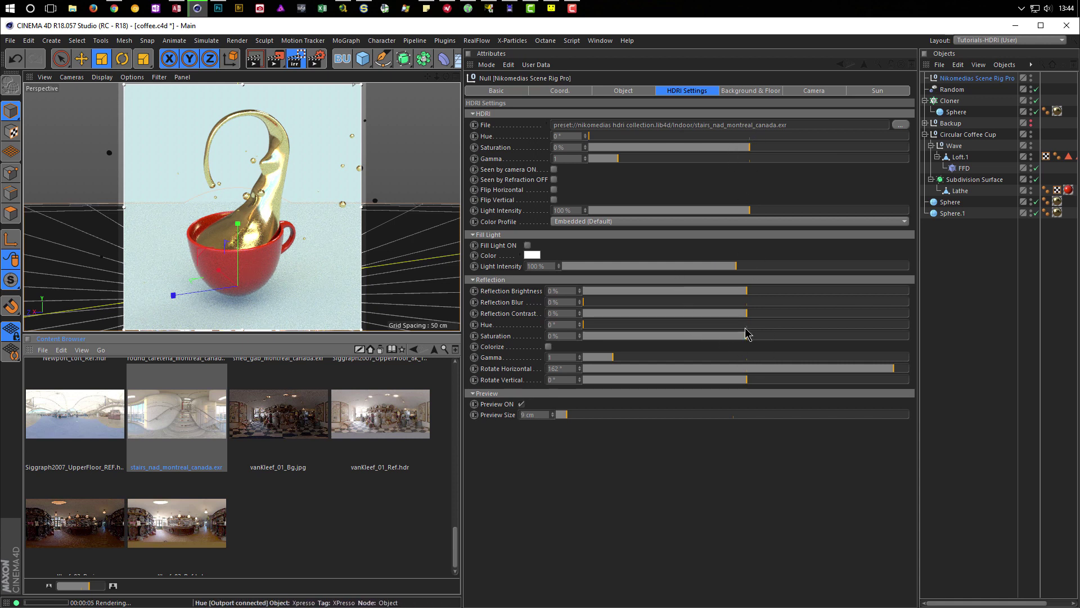
{"action": "left_click_drag", "start_coordinate": [894, 373], "coordinate": [851, 378]}
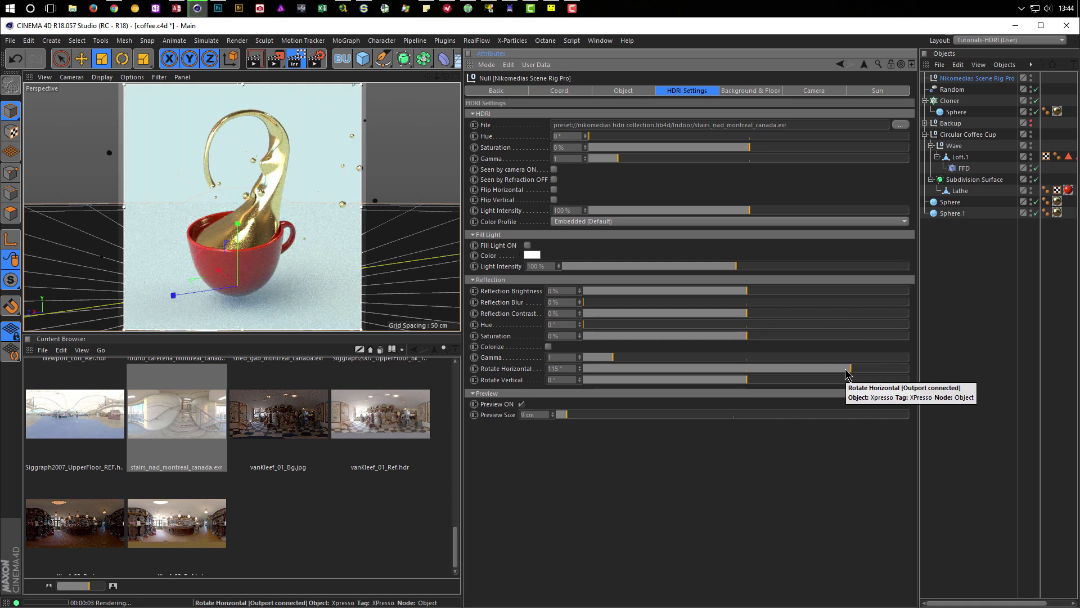
{"action": "left_click_drag", "start_coordinate": [848, 374], "coordinate": [826, 376]}
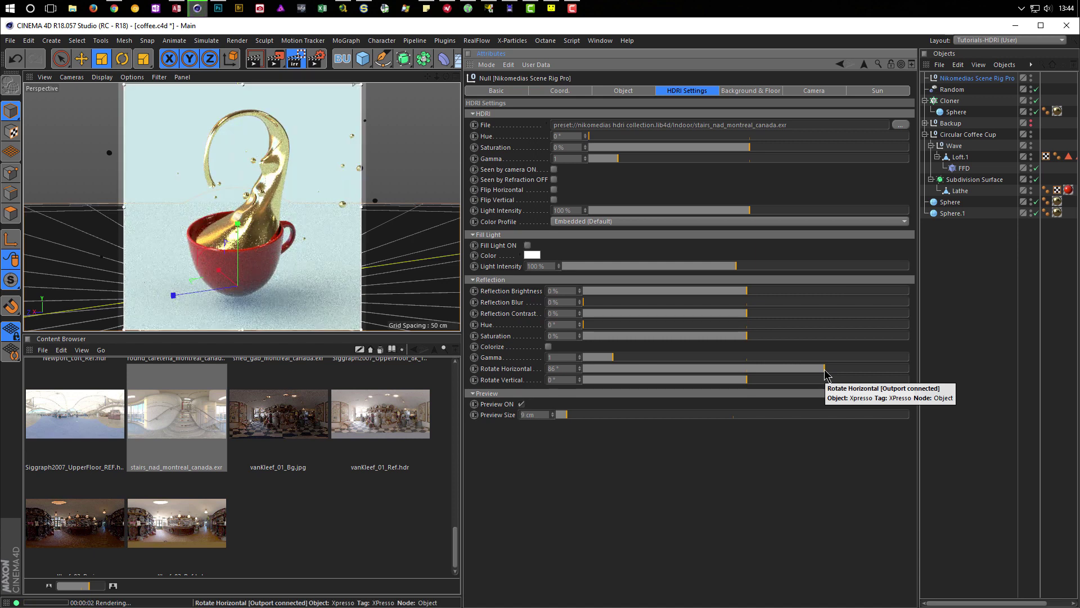
Switch back to the Tutorials (User) layout with the Object Manager and a taller Attribute Manager
{"action": "left_click", "coordinate": [985, 40]}
{"action": "left_click", "coordinate": [980, 176]}
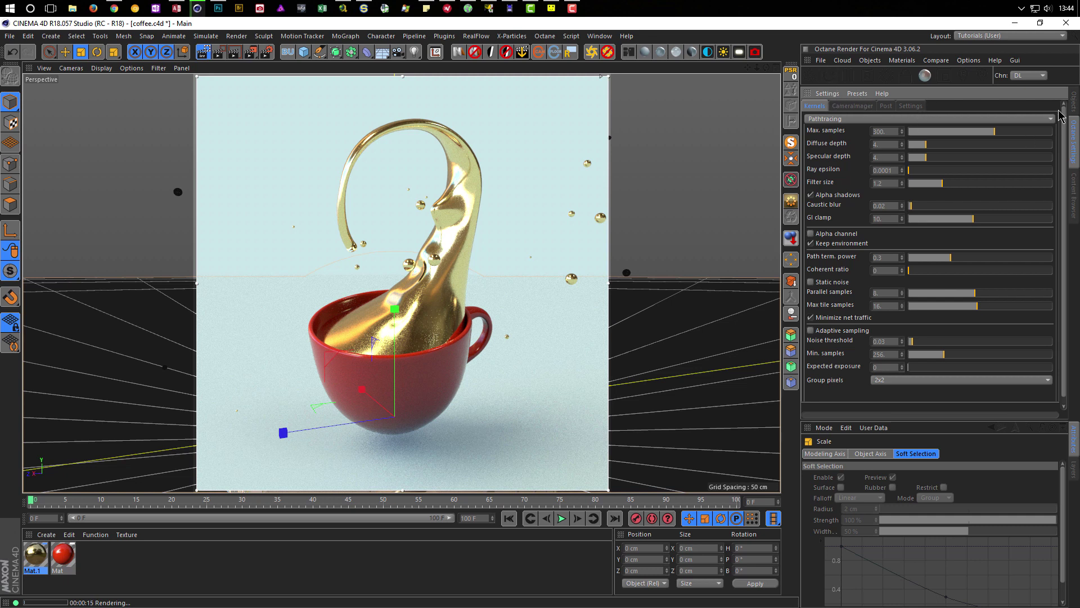
{"action": "left_click", "coordinate": [1075, 101]}
{"action": "left_click", "coordinate": [858, 107]}
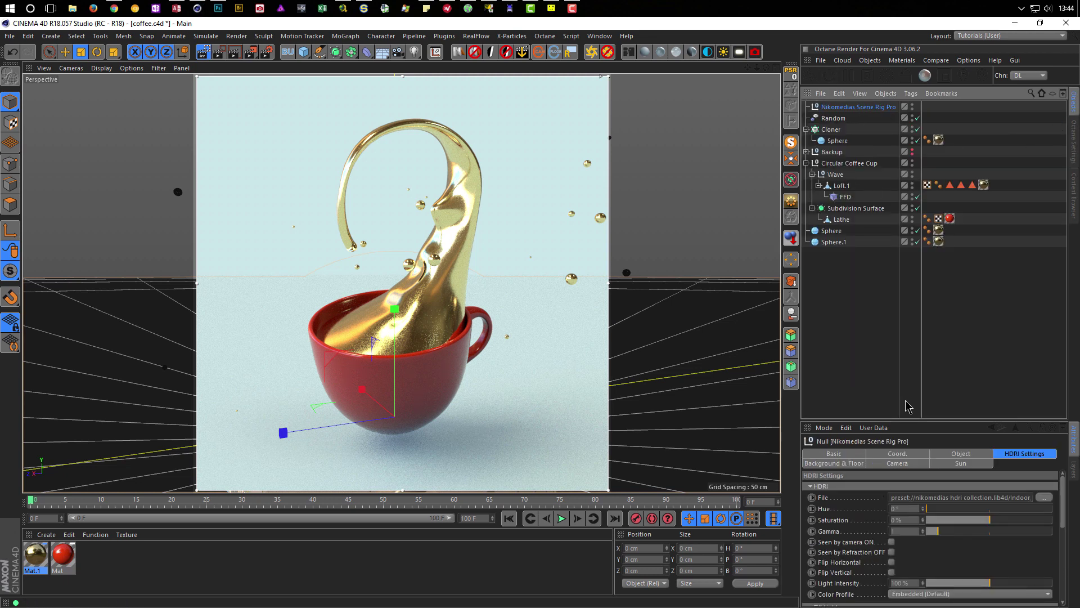
{"action": "left_click_drag", "start_coordinate": [903, 421], "coordinate": [903, 225]}
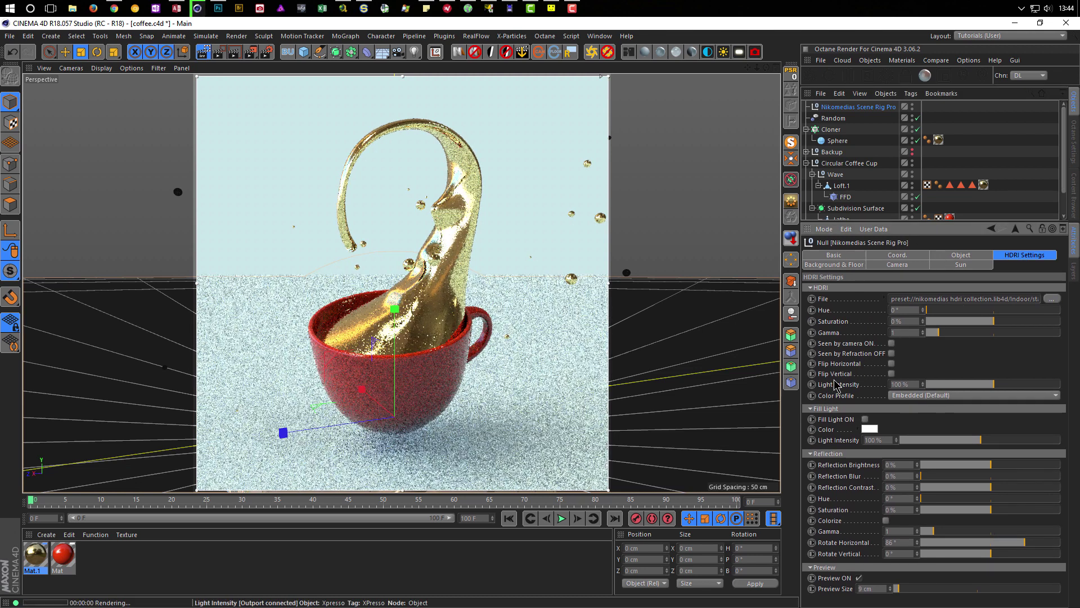
Set the HDRI light intensity to 150%
{"action": "left_click", "coordinate": [910, 383]}
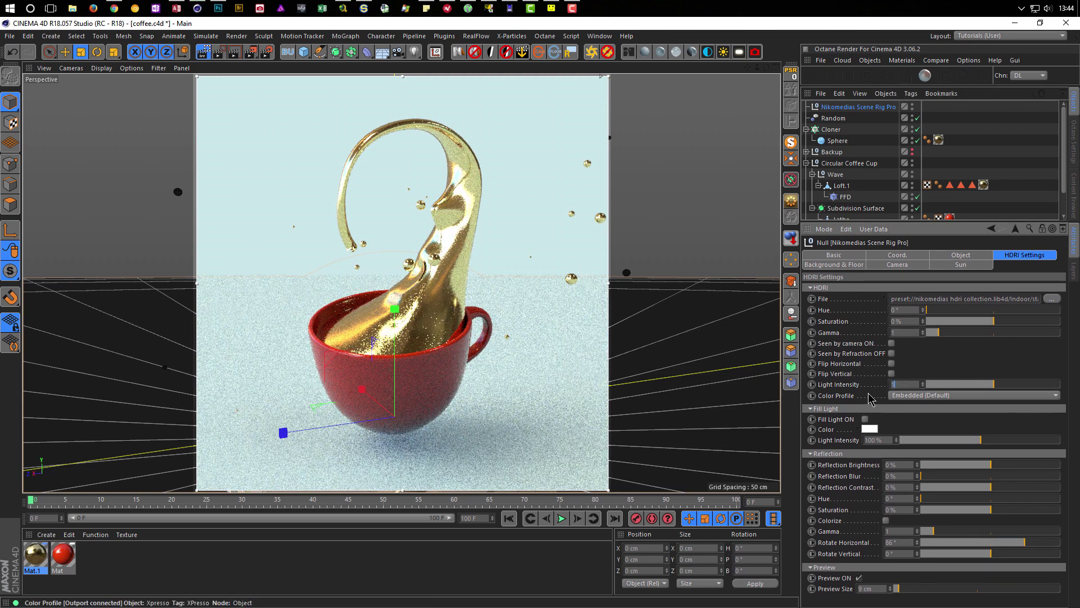
{"action": "type", "text": "50"}
{"action": "key", "text": "Return"}
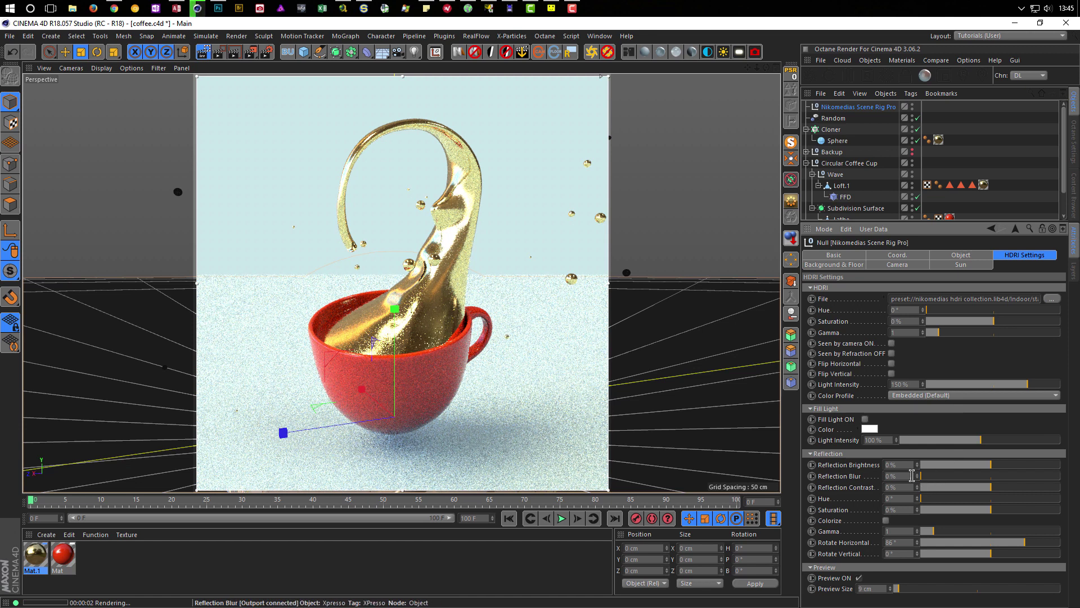
Expand Floor > Ambient Occlusion under Background & Floor, toggling Activate AO on and back off
{"action": "left_click", "coordinate": [838, 264]}
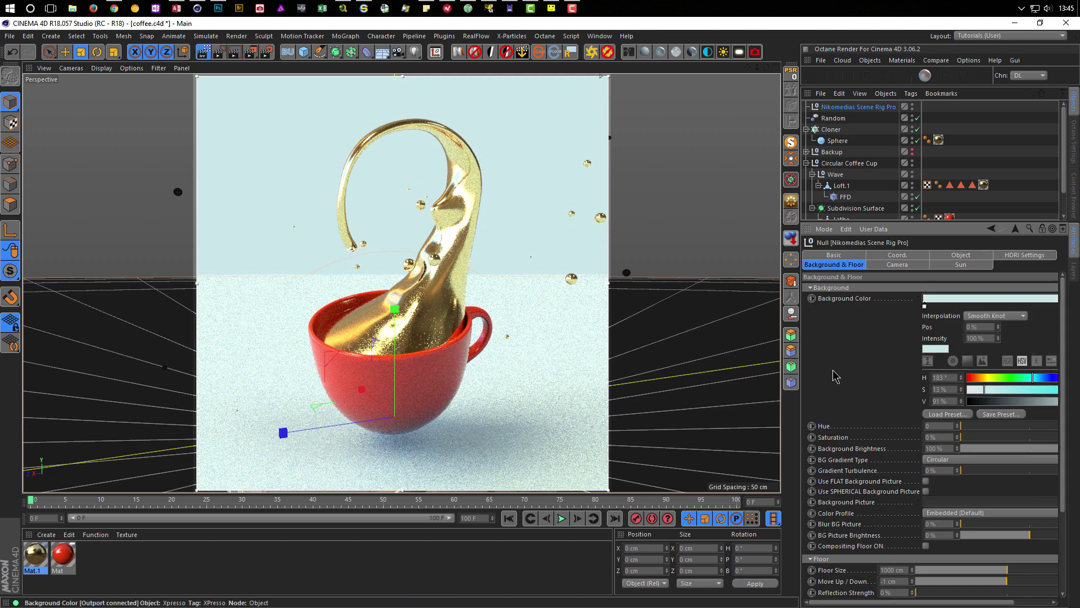
{"action": "left_click", "coordinate": [831, 287]}
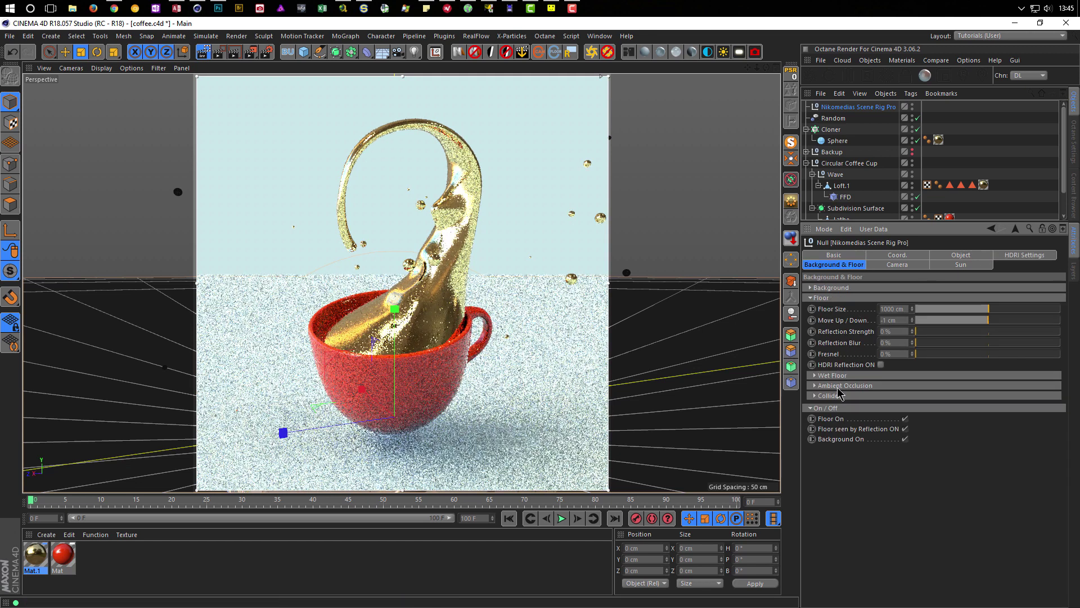
{"action": "left_click", "coordinate": [833, 386]}
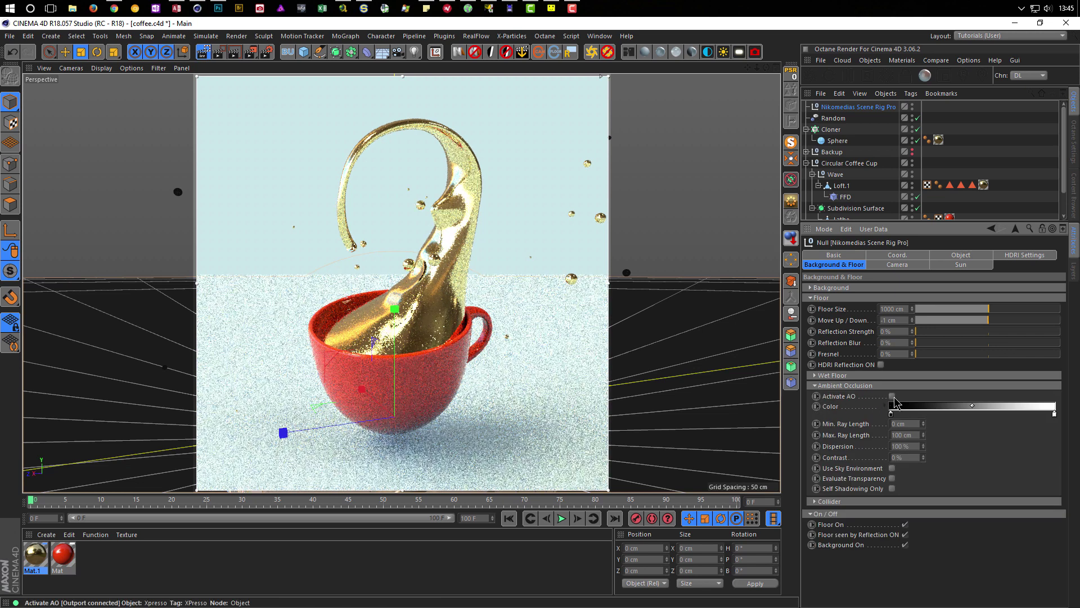
{"action": "left_click", "coordinate": [893, 397]}
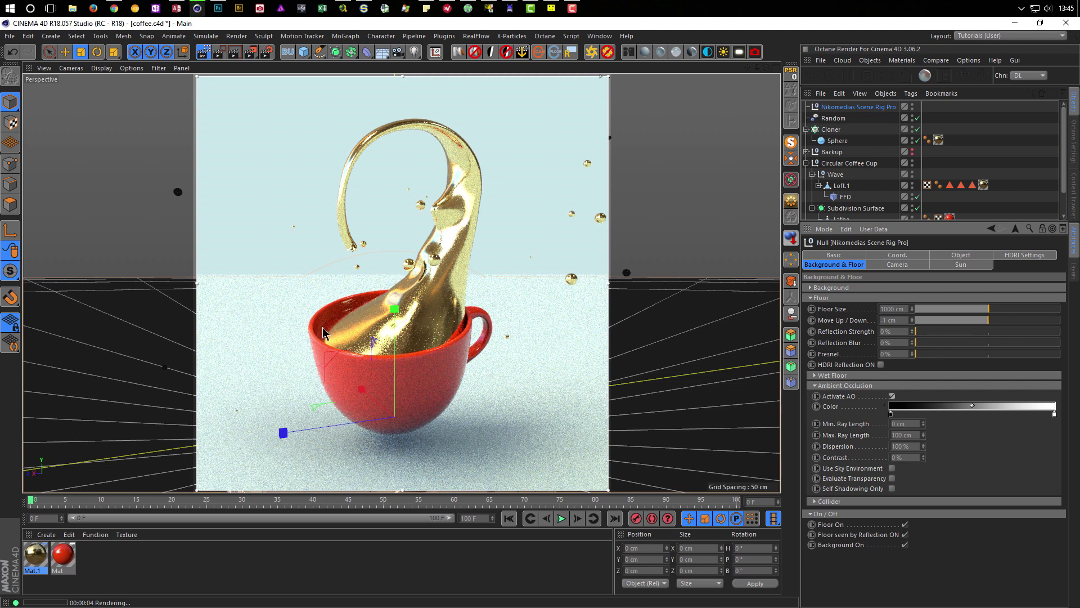
{"action": "left_click", "coordinate": [893, 397]}
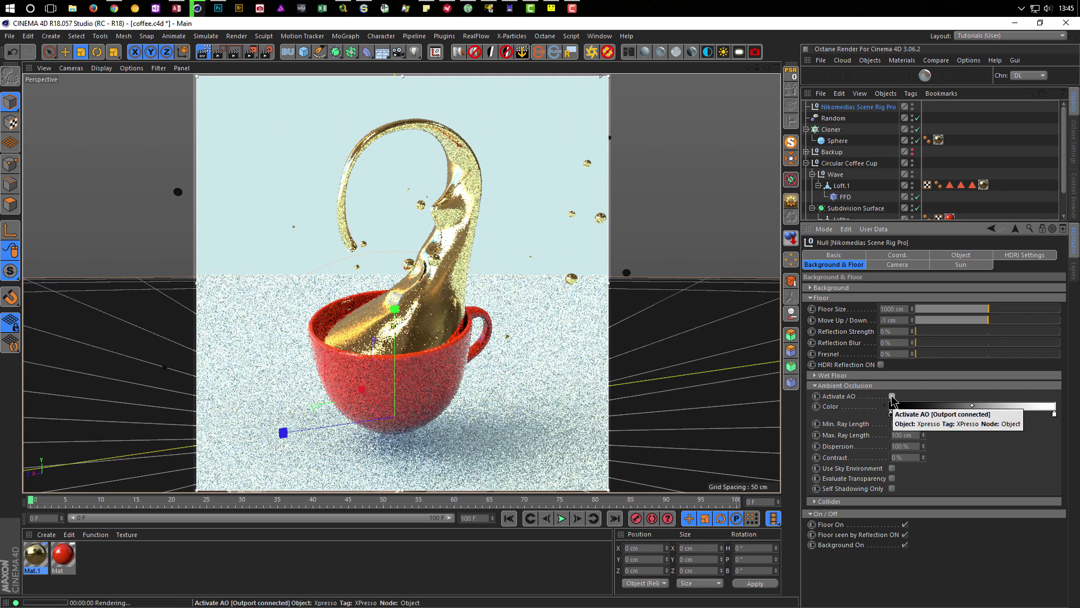
Stop the interactive render and set a square 720×720 output with High GI active
{"action": "left_click", "coordinate": [204, 51]}
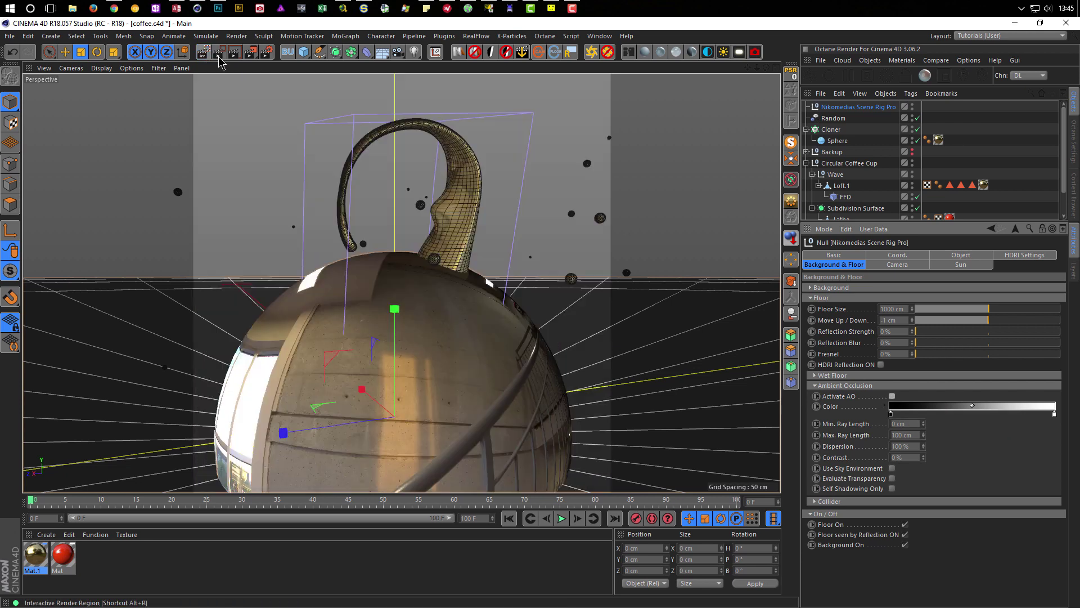
{"action": "left_click", "coordinate": [264, 55]}
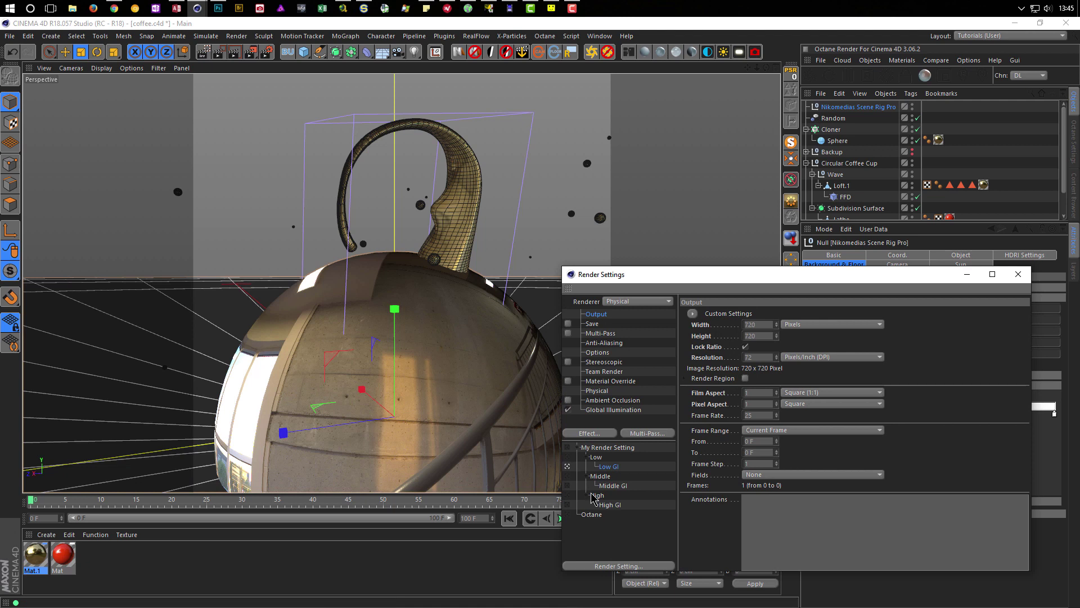
{"action": "left_click", "coordinate": [569, 504]}
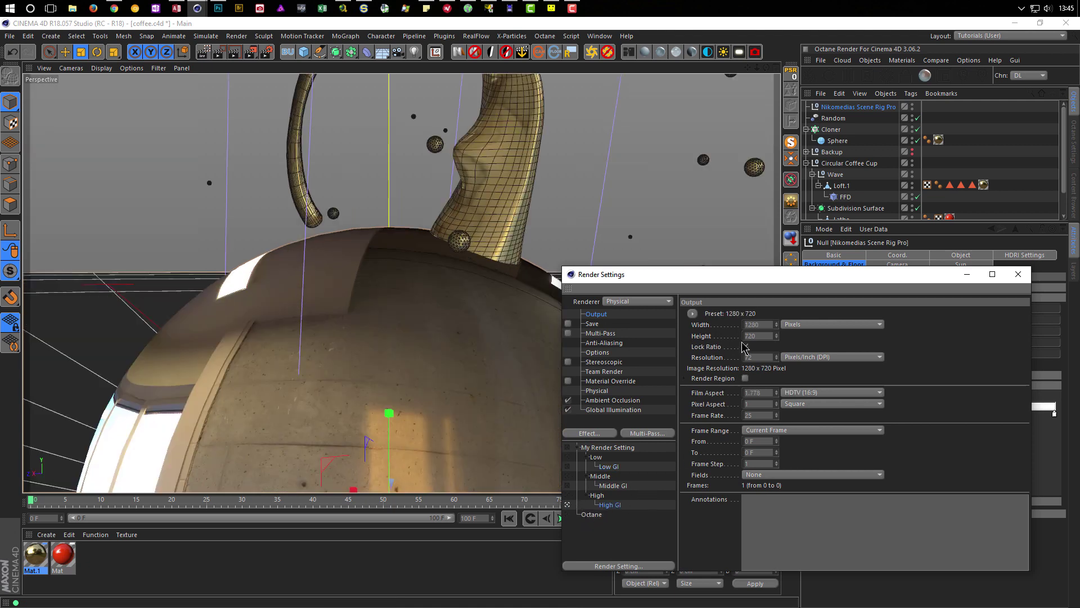
{"action": "left_click", "coordinate": [764, 325]}
{"action": "left_click", "coordinate": [745, 347]}
{"action": "left_click", "coordinate": [767, 324]}
{"action": "type", "text": "20"}
{"action": "key", "text": "Return"}
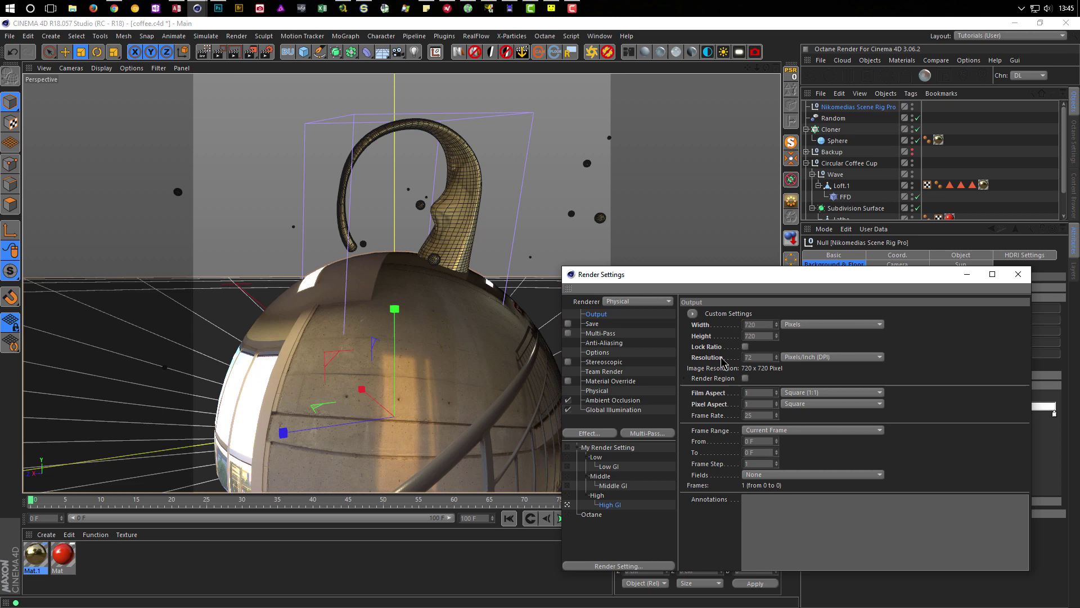
{"action": "left_click", "coordinate": [745, 347]}
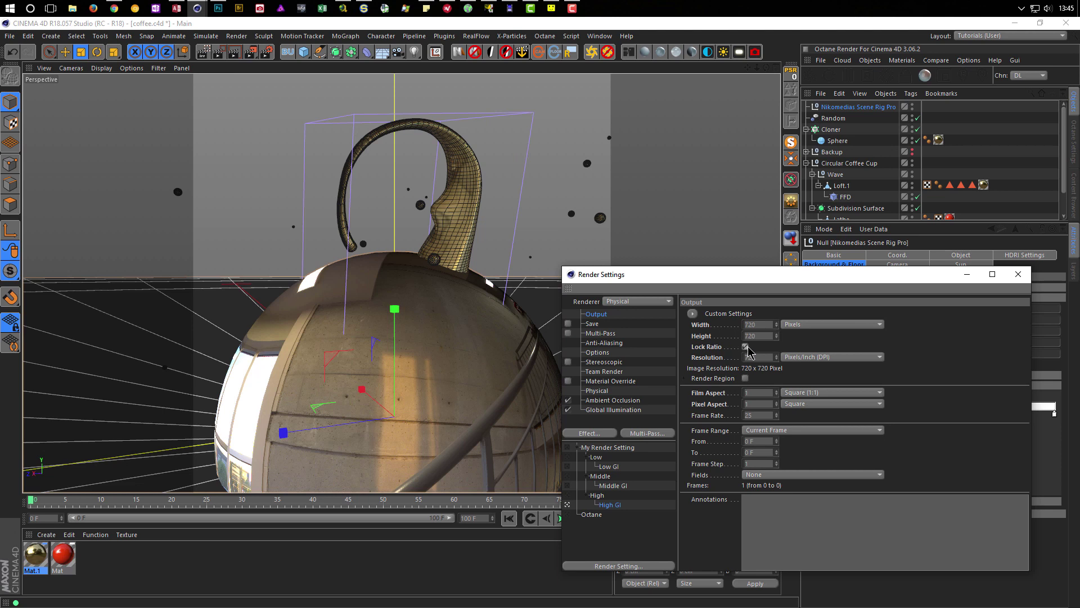
Review the Physical renderer settings, keep High GI active, and start a test render
{"action": "left_click", "coordinate": [595, 391]}
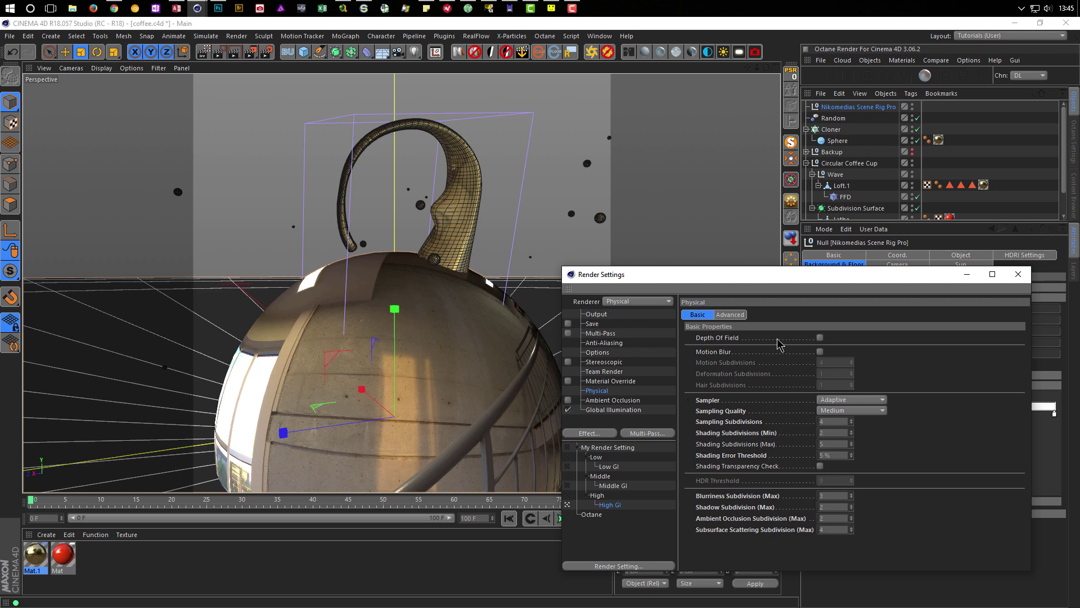
{"action": "left_click_drag", "start_coordinate": [795, 280], "coordinate": [795, 215]}
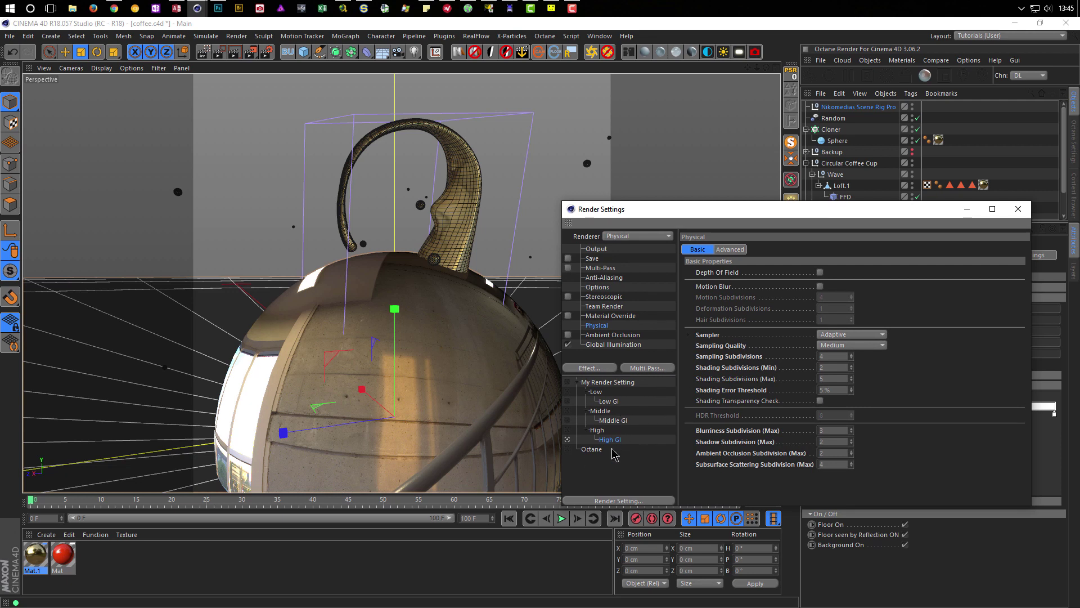
{"action": "key", "text": "ctrl+z"}
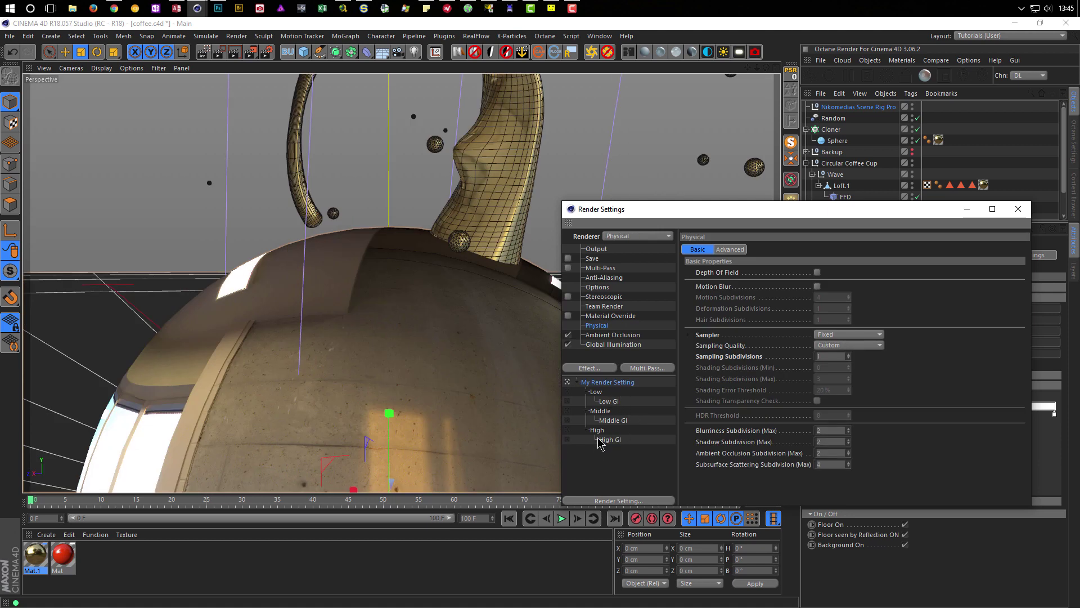
{"action": "left_click", "coordinate": [567, 440]}
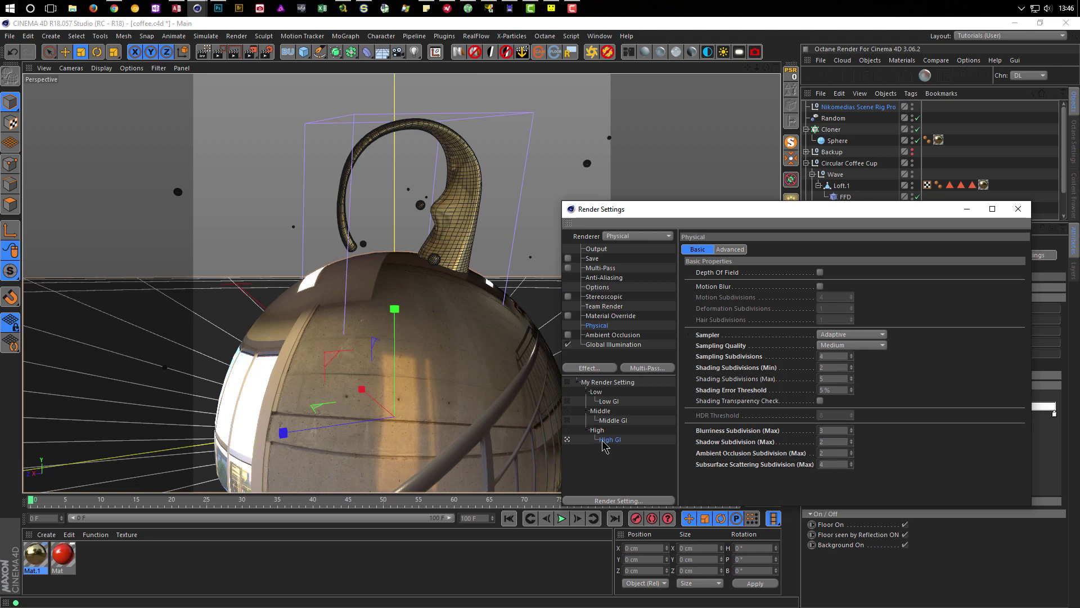
{"action": "key", "text": "shift+r"}
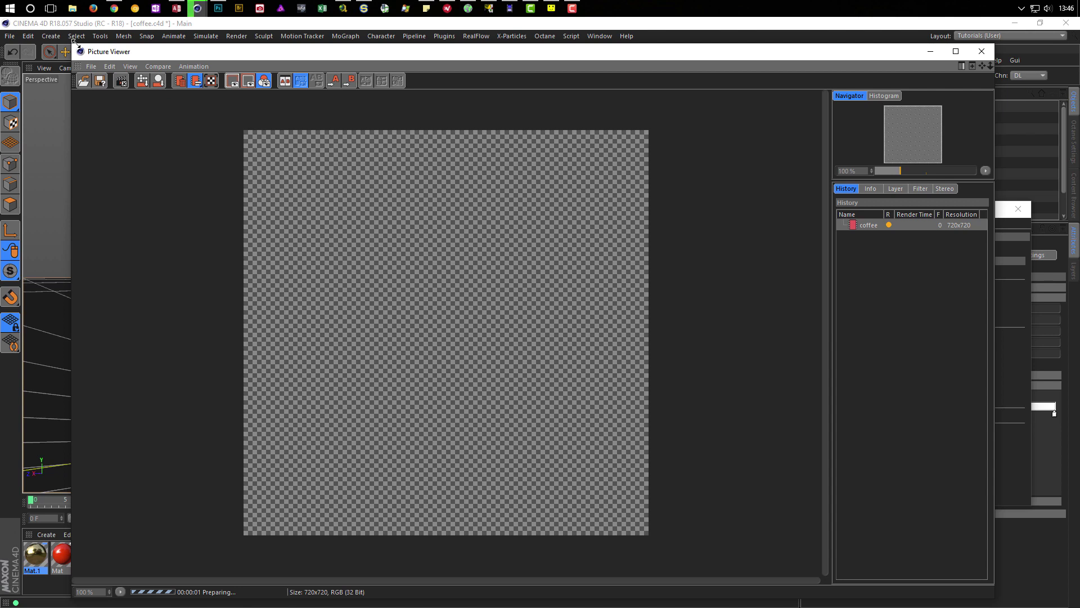
Reposition the Picture Viewer, let the 34-second 720×720 render finish, then close the viewer and Render Settings
{"action": "left_click_drag", "start_coordinate": [72, 41], "coordinate": [395, 80]}
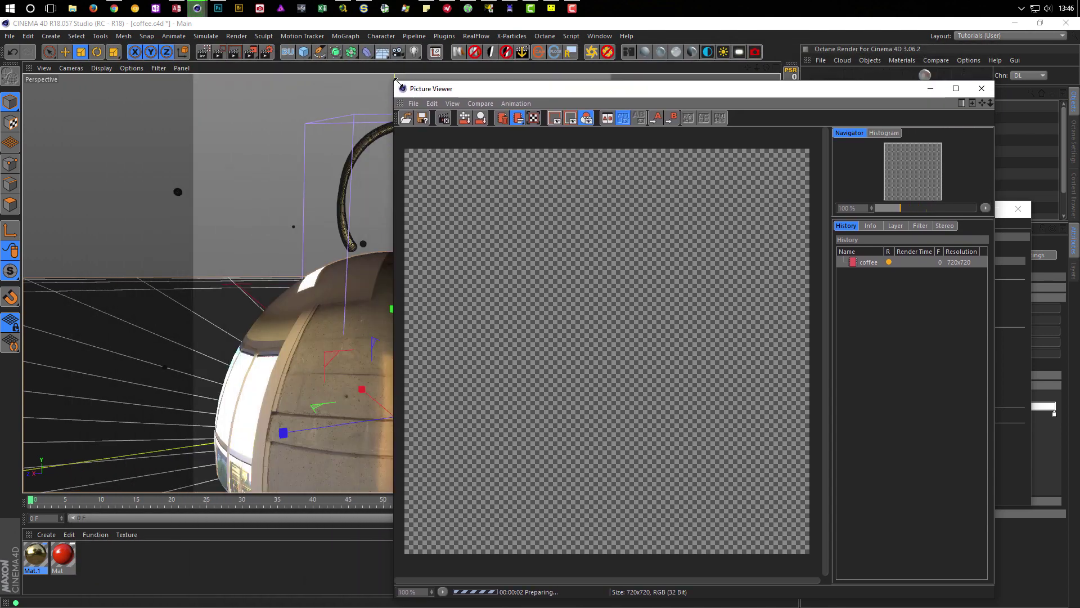
{"action": "left_click_drag", "start_coordinate": [545, 93], "coordinate": [557, 81]}
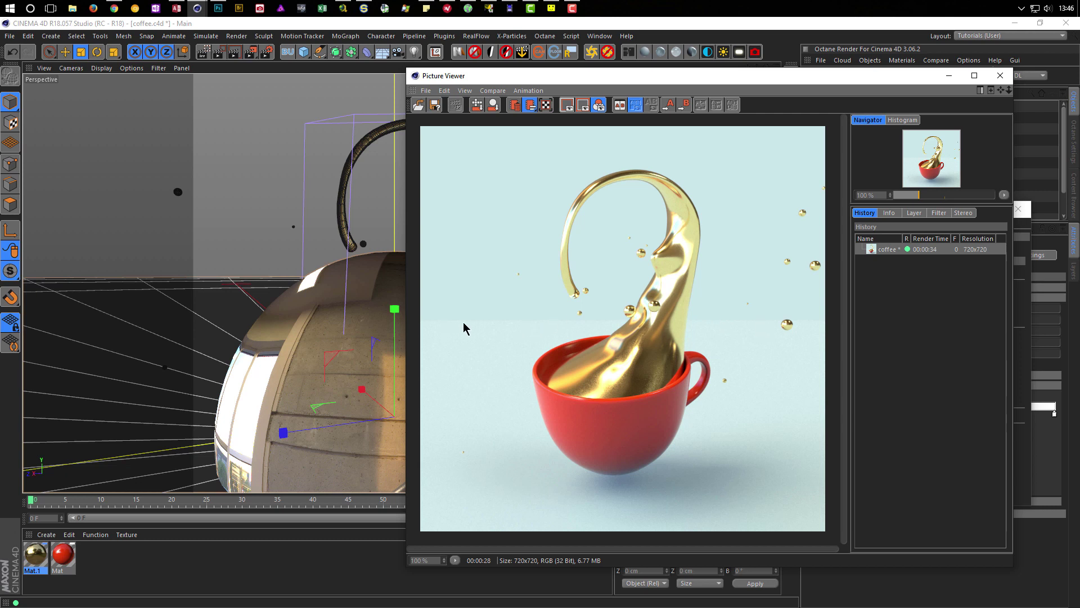
{"action": "left_click", "coordinate": [1000, 75]}
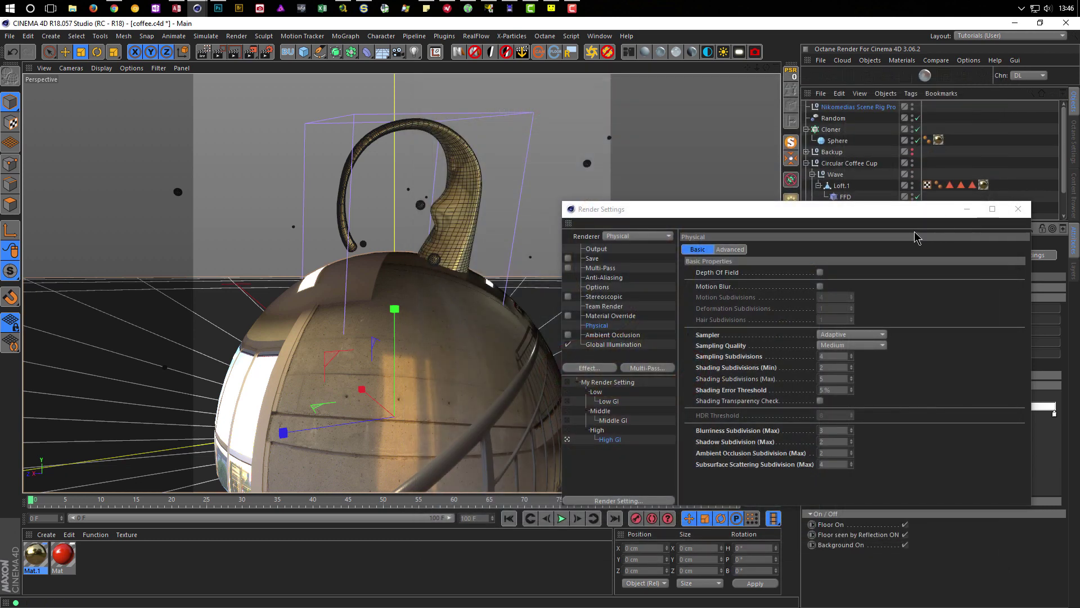
{"action": "left_click", "coordinate": [1018, 209]}
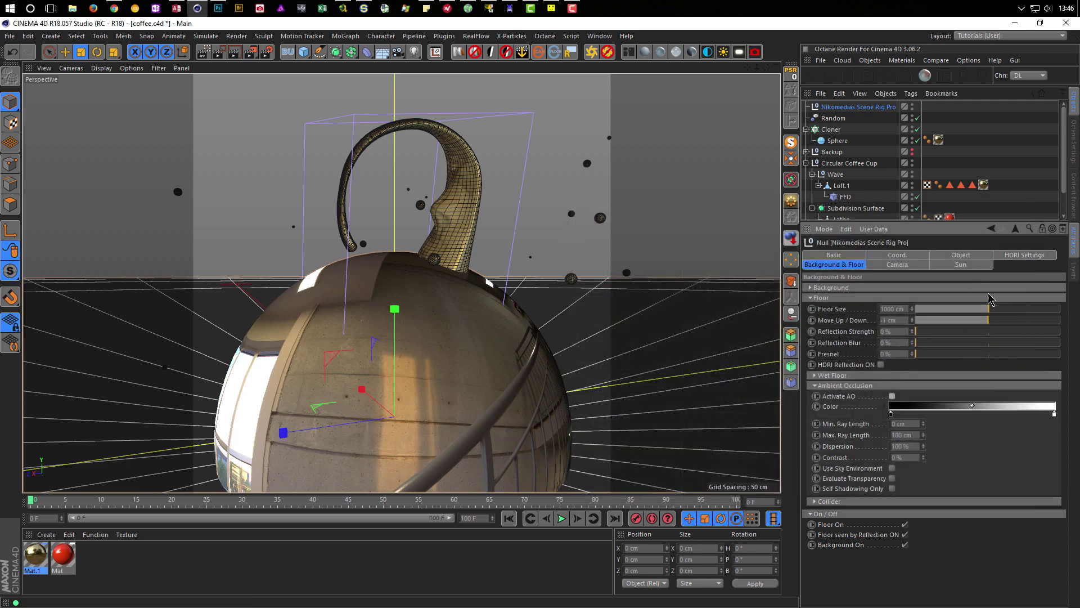
Set the rig's HDRI Settings light intensity to 100% and render again
{"action": "left_click", "coordinate": [916, 287]}
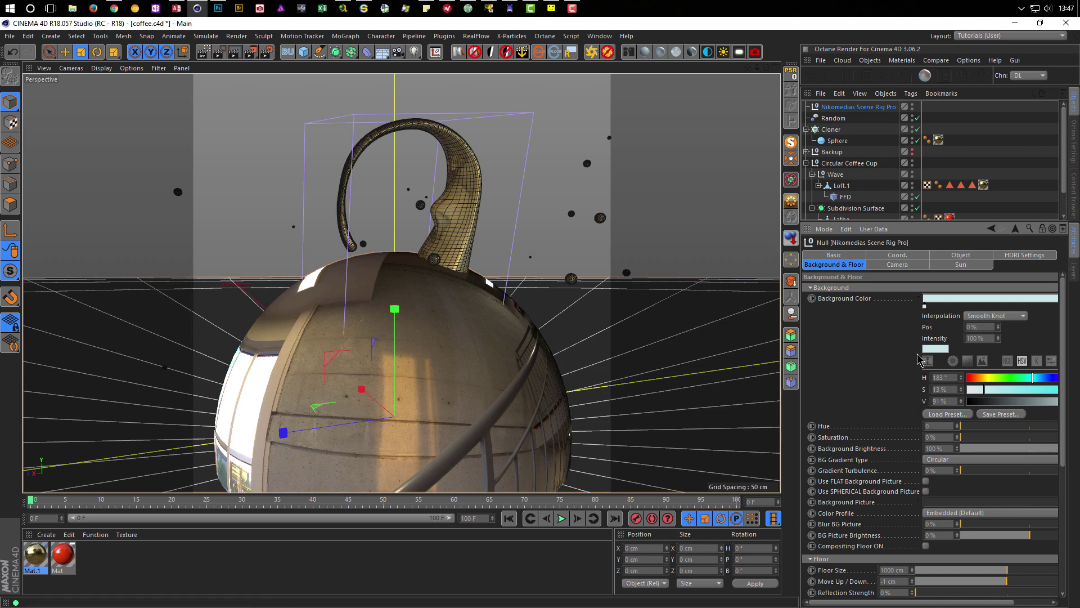
{"action": "left_click", "coordinate": [1007, 257]}
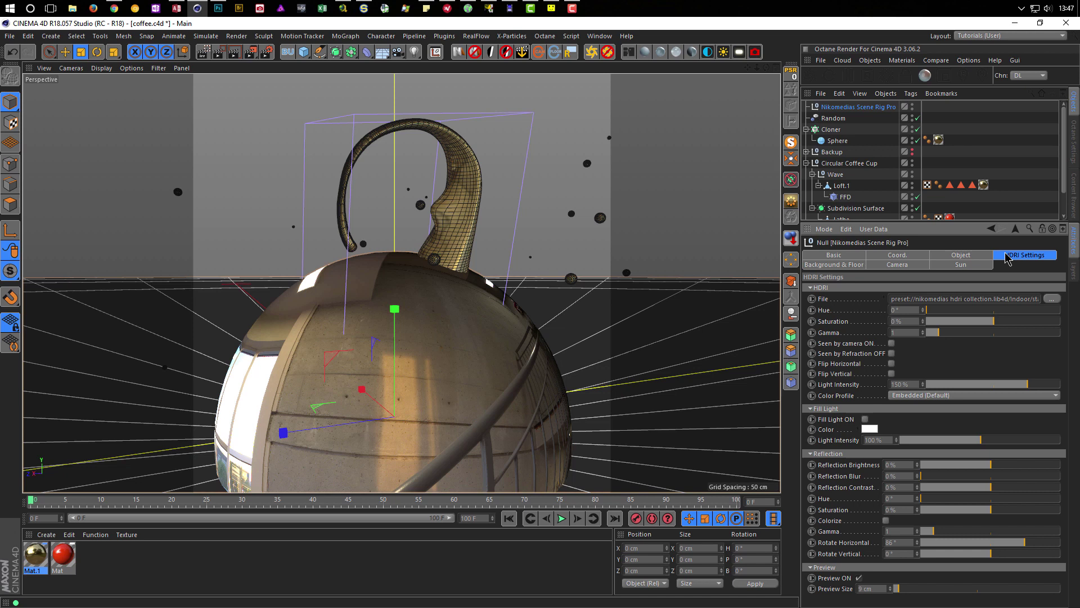
{"action": "left_click", "coordinate": [908, 383]}
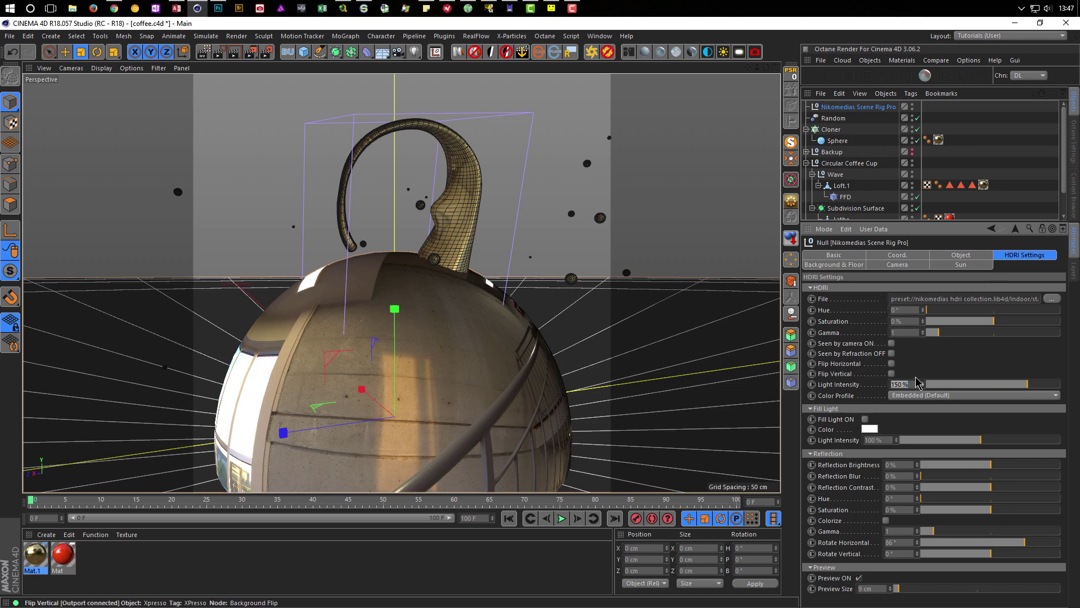
{"action": "type", "text": "100"}
{"action": "key", "text": "Return"}
{"action": "key", "text": "shift+r"}
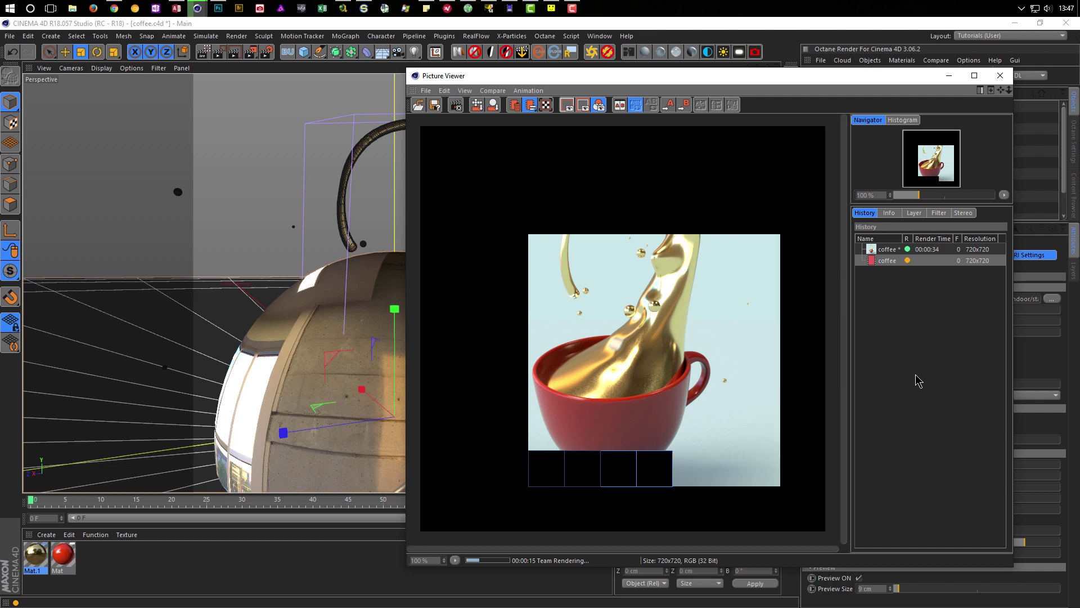
Flip between the earlier and newest renders in the history, then close the Picture Viewer
{"action": "left_click", "coordinate": [891, 260]}
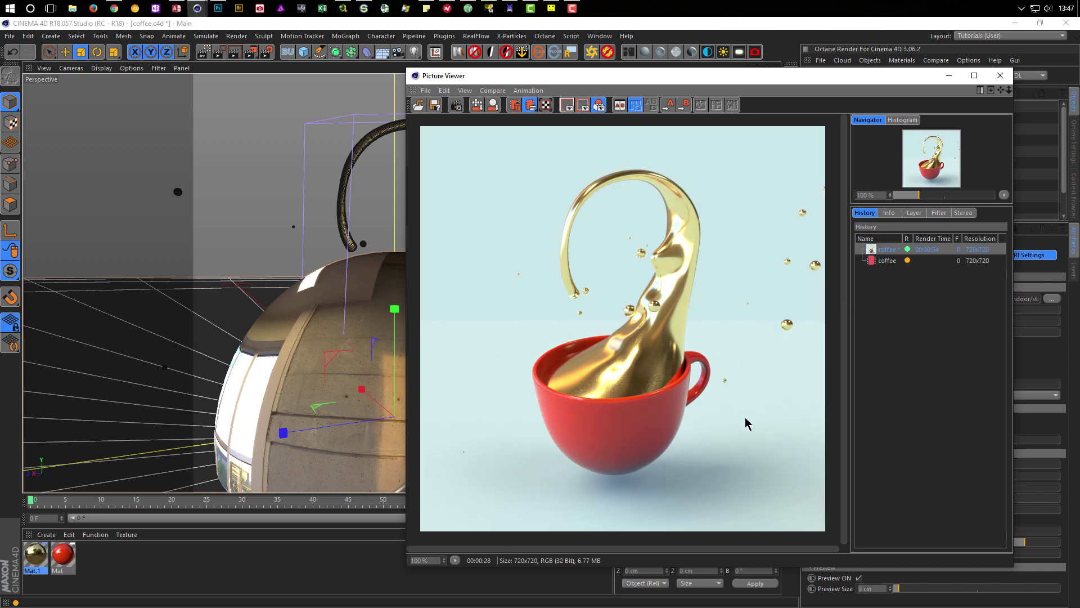
{"action": "left_click", "coordinate": [879, 264]}
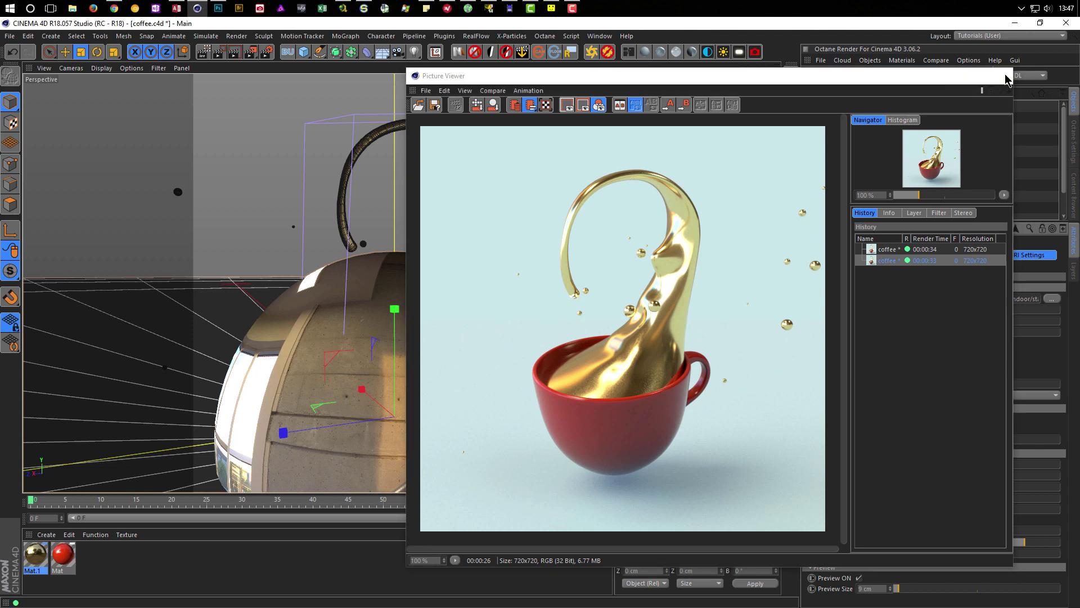
{"action": "left_click", "coordinate": [1000, 75]}
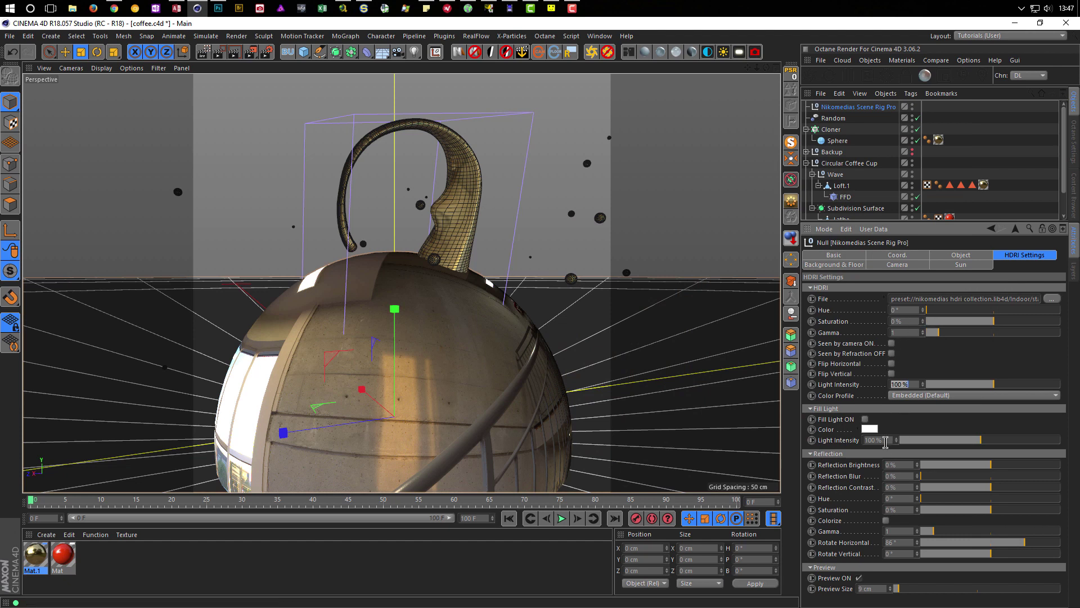
Test the Fill Light toggle and start the Interactive Render Region preview
{"action": "left_click", "coordinate": [865, 420]}
{"action": "left_click", "coordinate": [865, 419]}
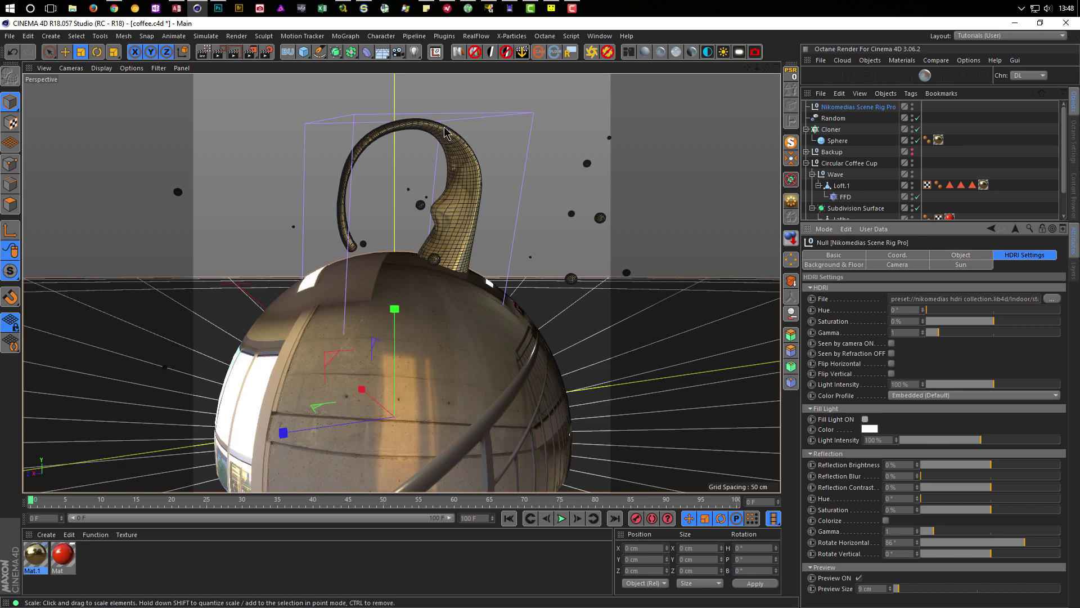
{"action": "key", "text": "ctrl+b"}
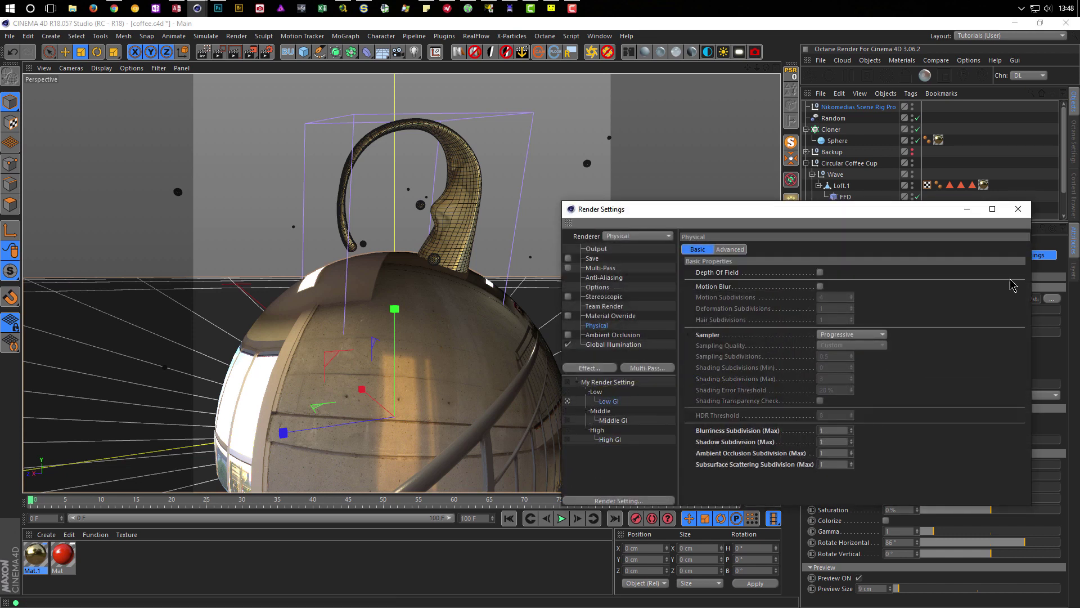
{"action": "left_click", "coordinate": [1017, 209]}
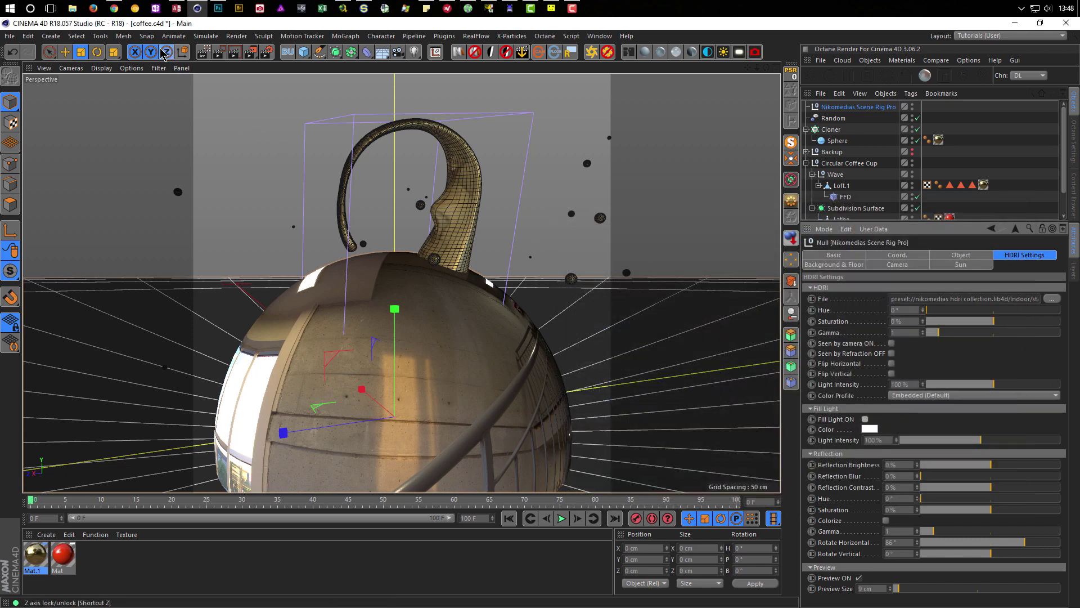
{"action": "left_click", "coordinate": [203, 52]}
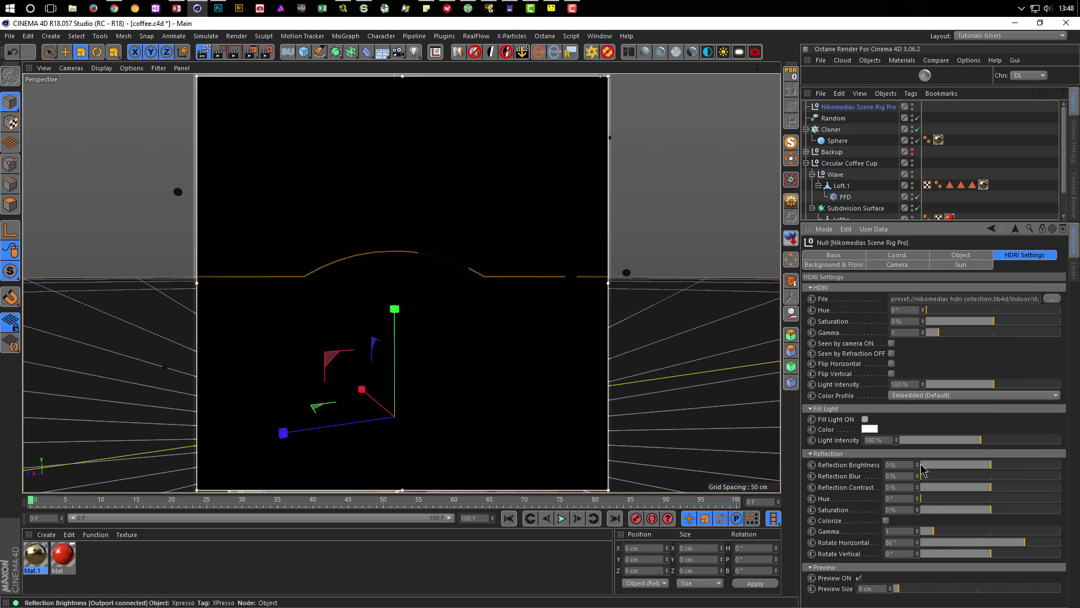
Turn on the HDRI fill light and set its intensity to 48%
{"action": "left_click", "coordinate": [866, 419]}
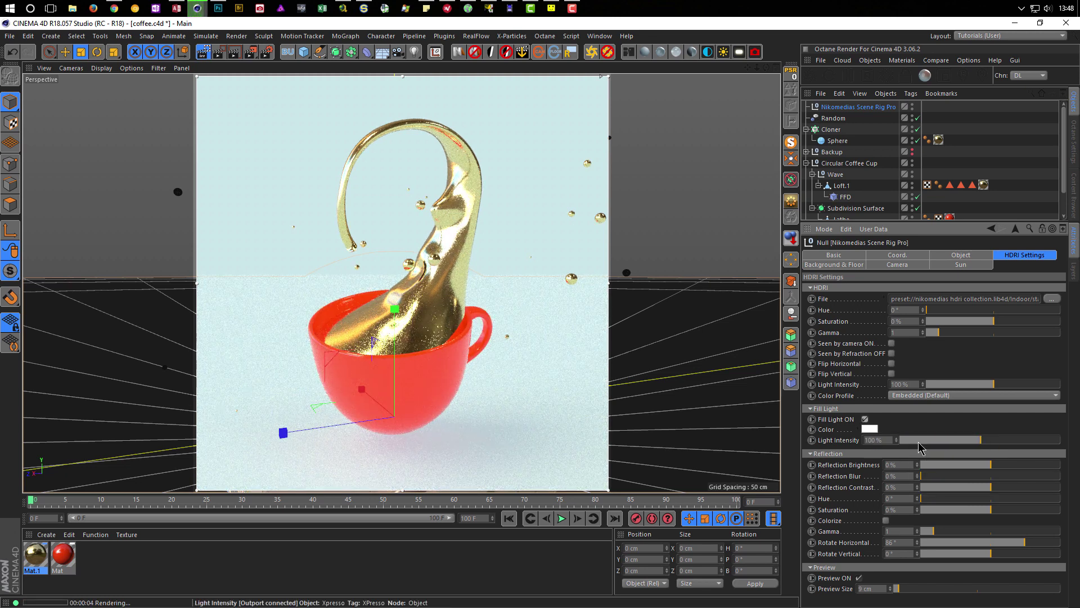
{"action": "left_click", "coordinate": [927, 440]}
{"action": "left_click_drag", "start_coordinate": [935, 441], "coordinate": [938, 442]}
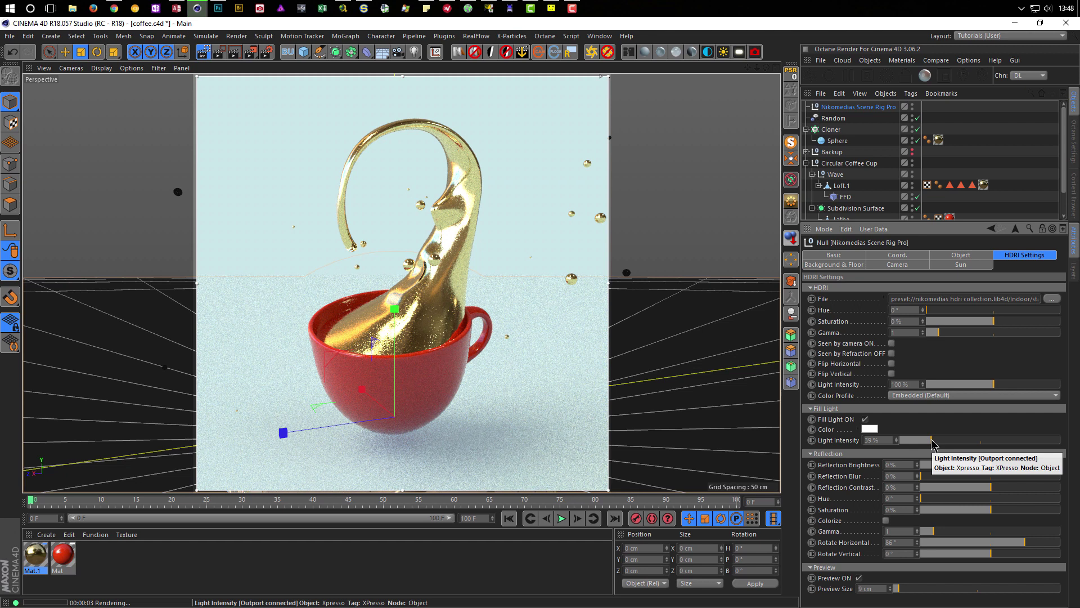
{"action": "left_click_drag", "start_coordinate": [933, 440], "coordinate": [934, 441]}
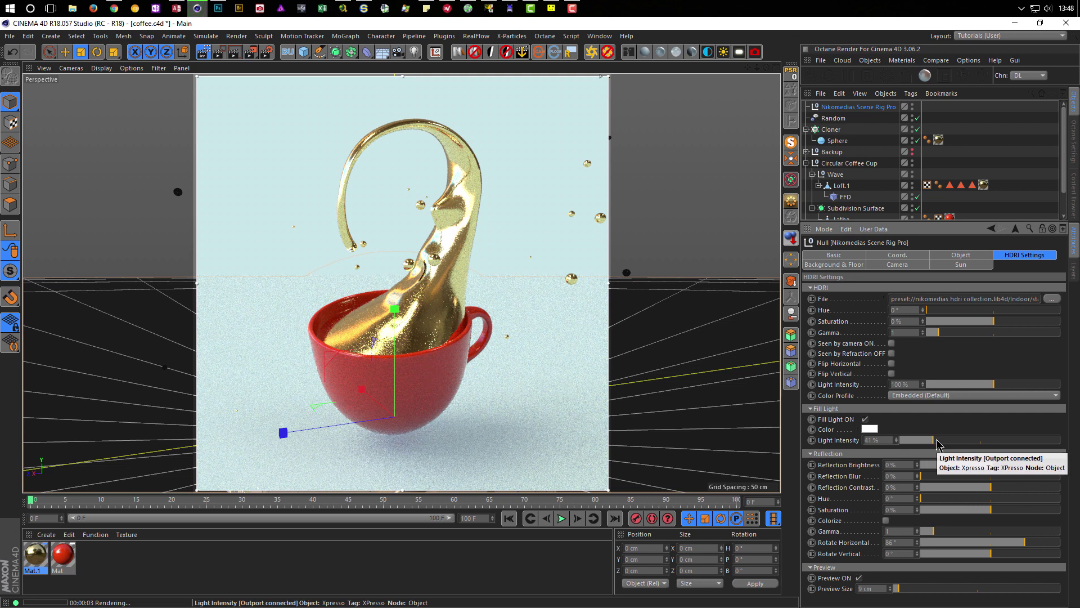
{"action": "left_click", "coordinate": [939, 441]}
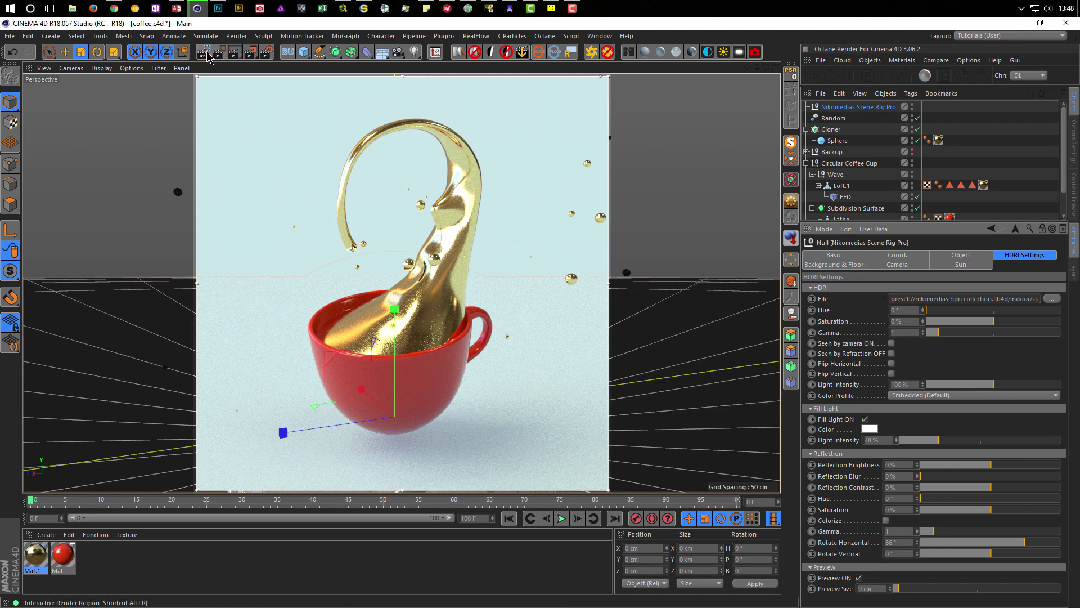
Stop the live preview and render the cup with the fill light, confirming the restart with Ja
{"action": "key", "text": "Escape"}
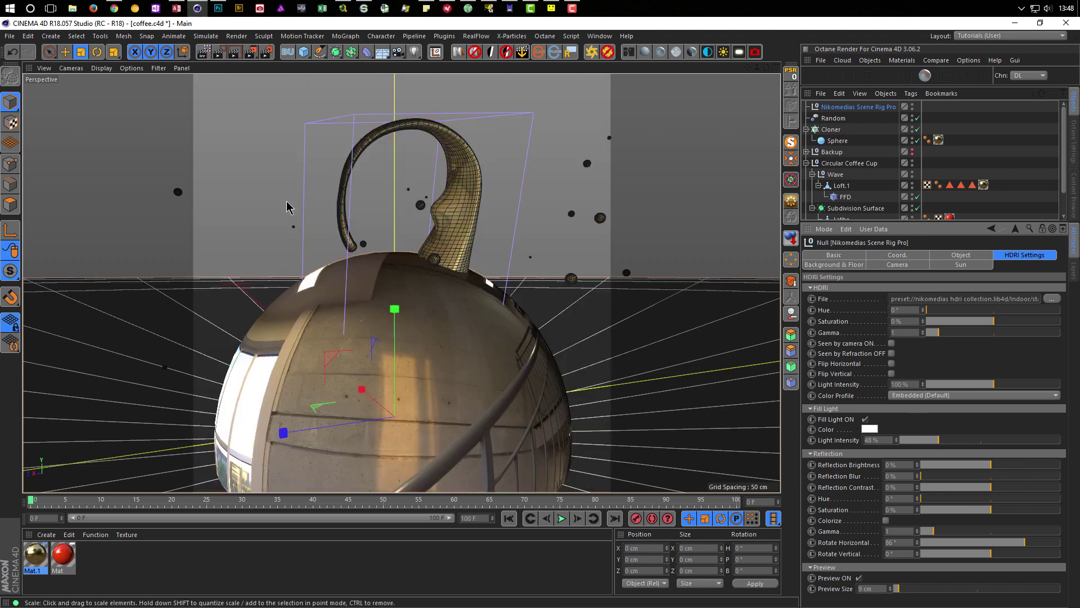
{"action": "key", "text": "shift+r"}
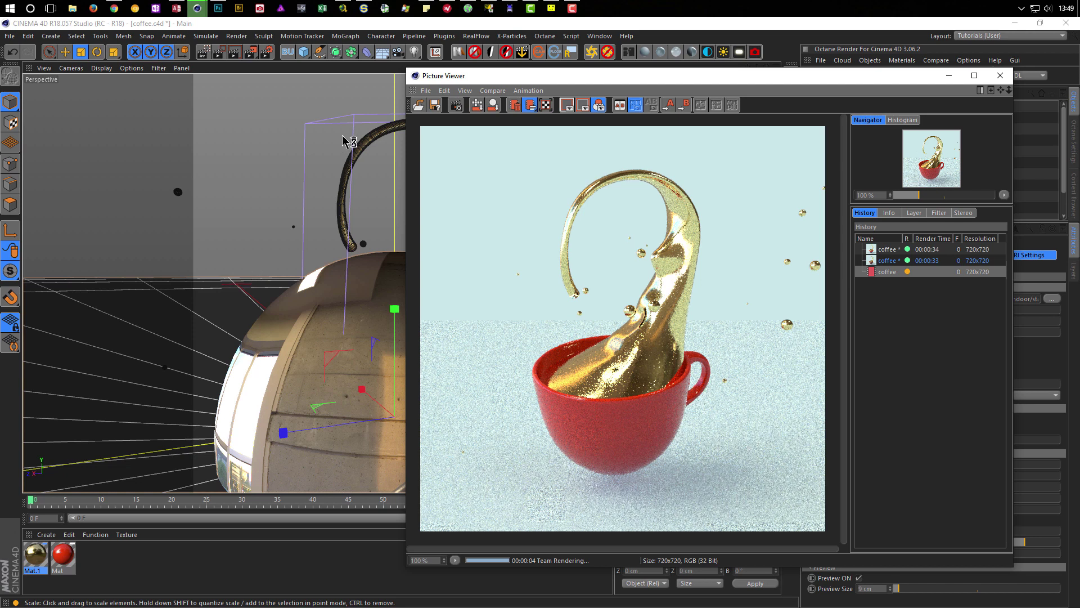
{"action": "left_click", "coordinate": [273, 51]}
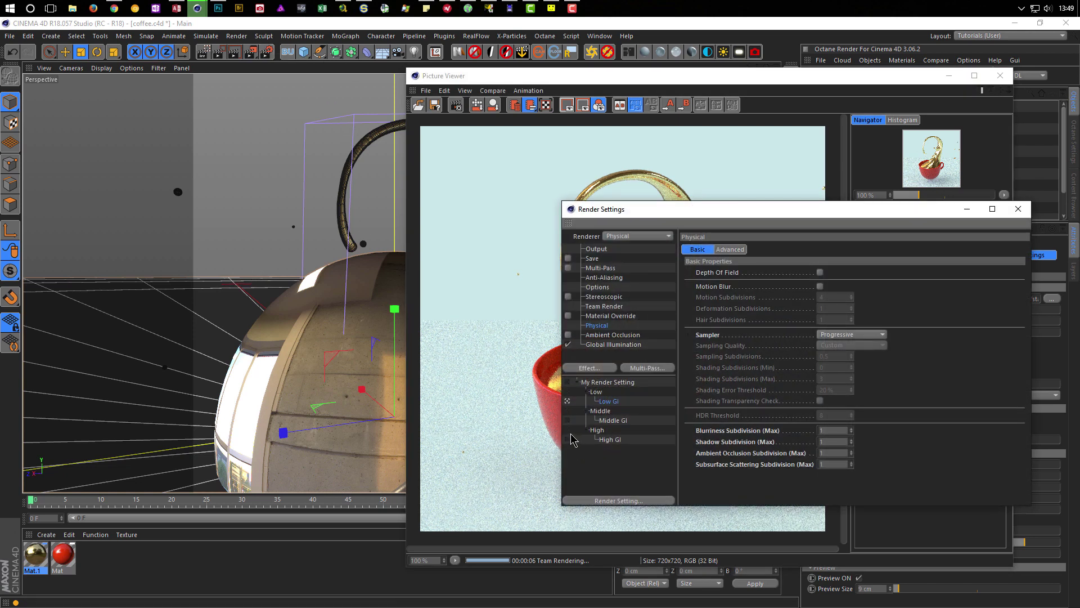
{"action": "left_click", "coordinate": [1018, 209]}
{"action": "key", "text": "shift+r"}
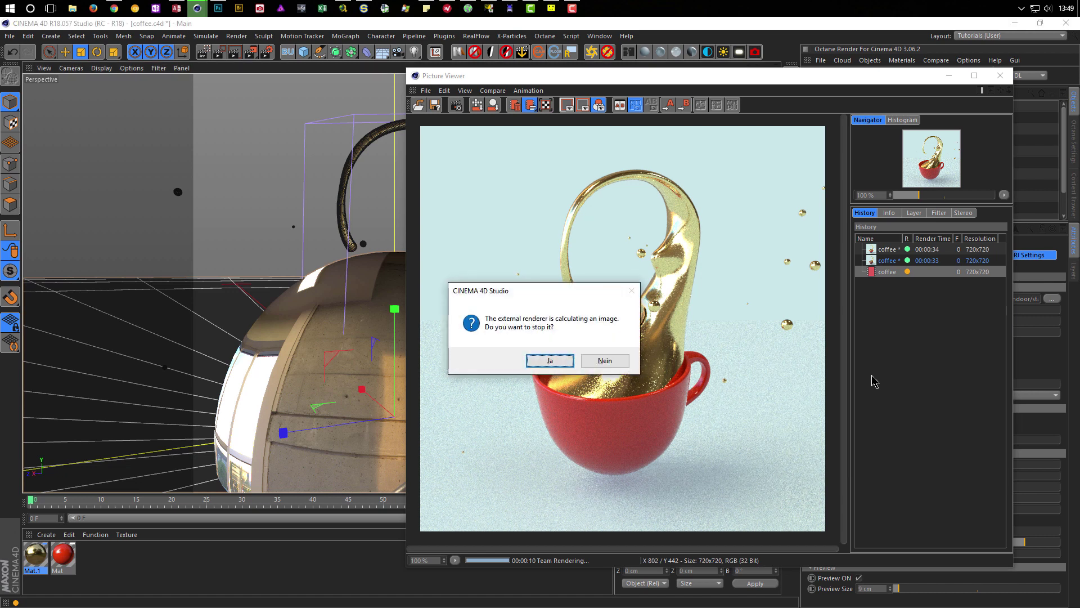
{"action": "key", "text": "Return"}
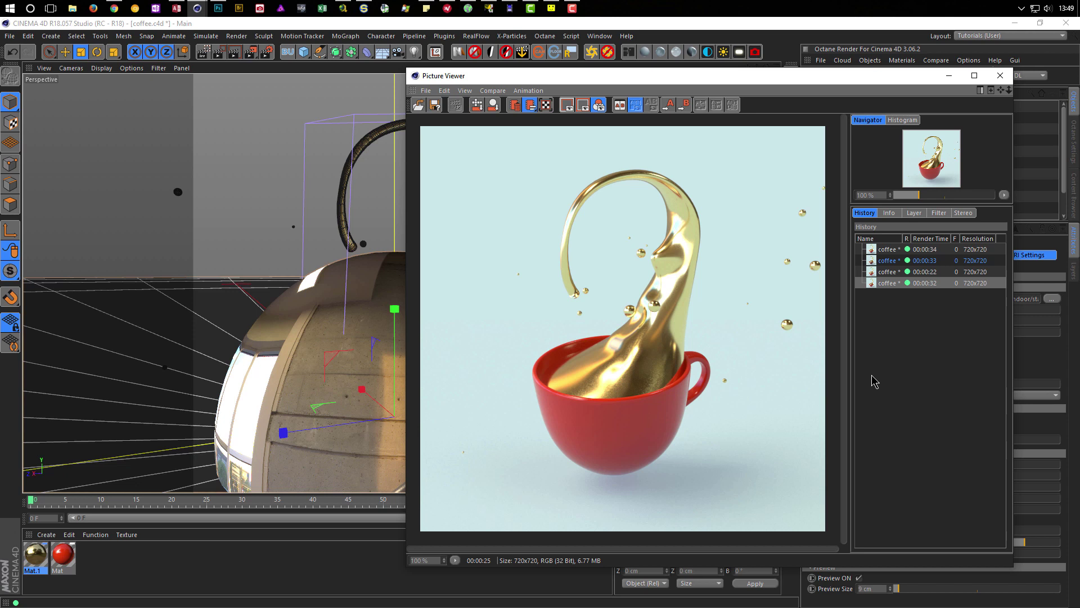
{"action": "left_click", "coordinate": [116, 9]}
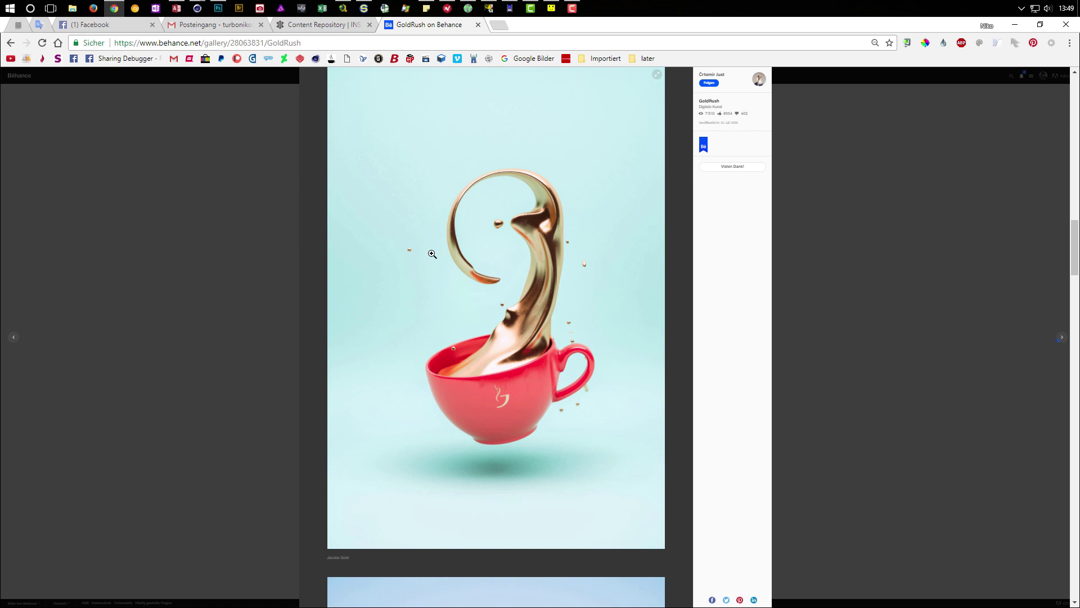
{"action": "left_click", "coordinate": [1015, 26]}
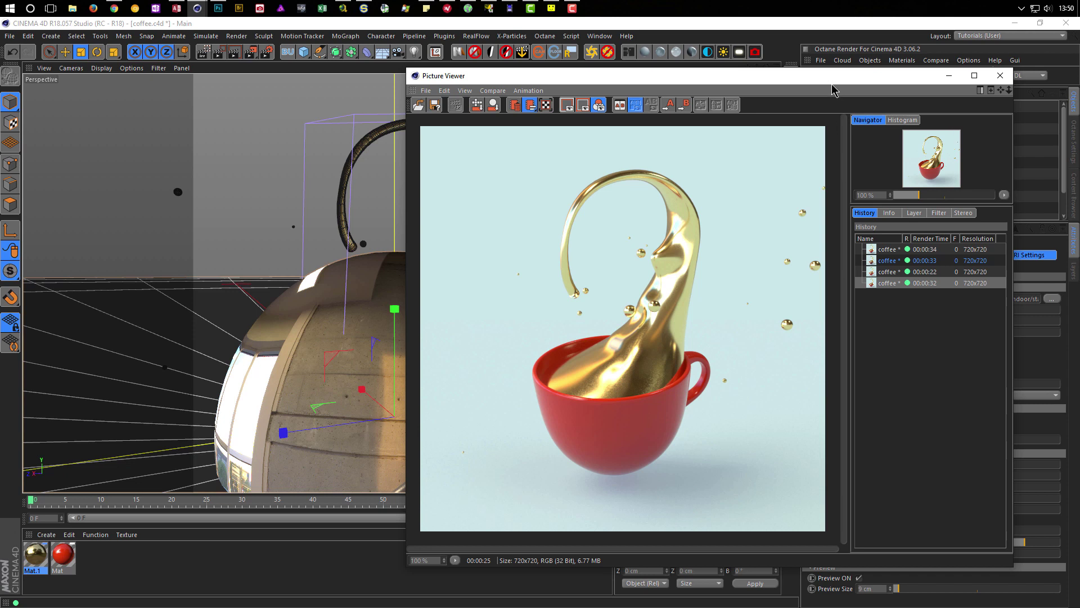
Move the Picture Viewer aside and show the rig's Background & Floor settings
{"action": "left_click_drag", "start_coordinate": [810, 75], "coordinate": [516, 72]}
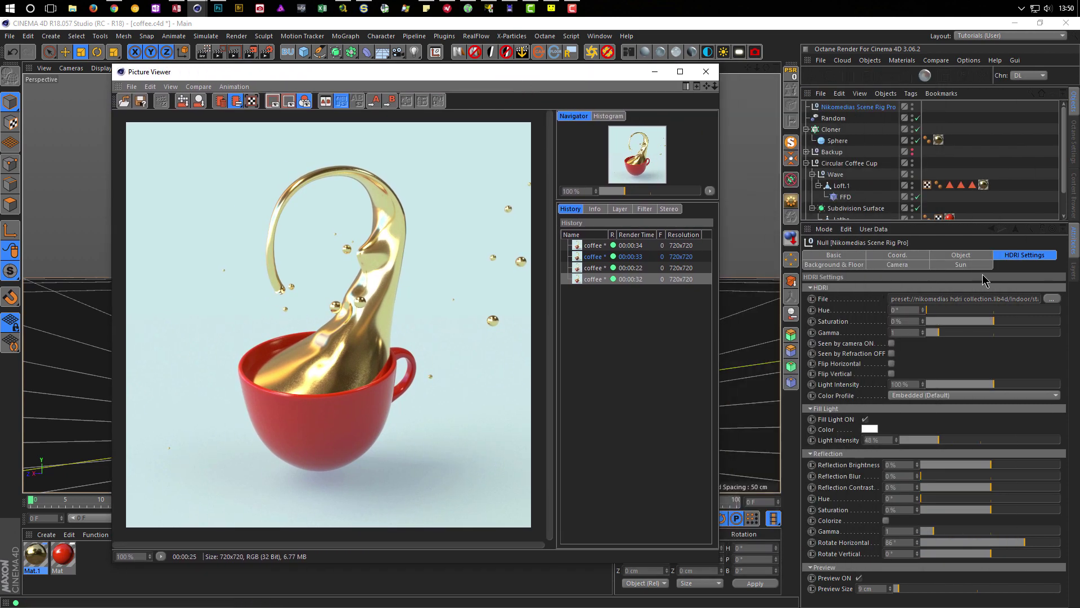
{"action": "left_click", "coordinate": [835, 265]}
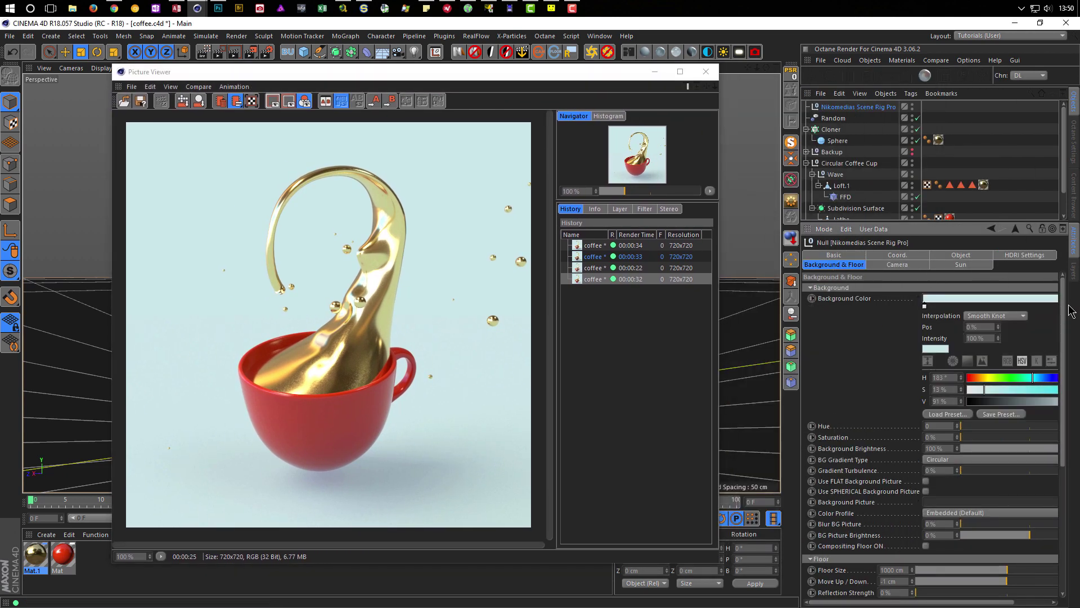
{"action": "scroll", "coordinate": [1058, 442], "scroll_direction": "down", "scroll_amount": 5}
{"action": "scroll", "coordinate": [1058, 443], "scroll_direction": "down", "scroll_amount": 1}
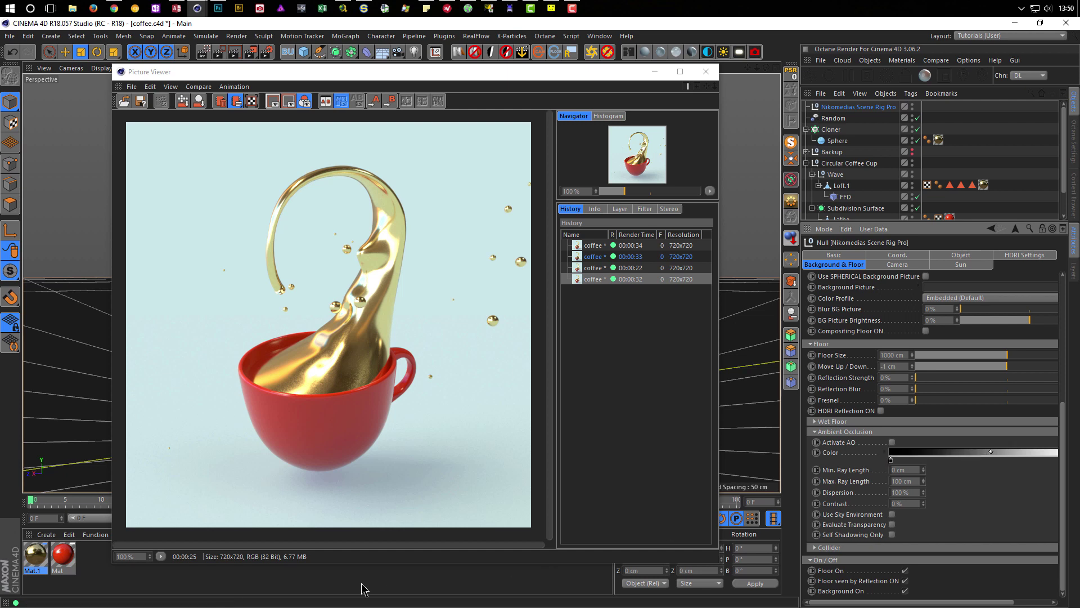
Check the Mat material's Diffusion channel, then return to the rig's floor Ambient Occlusion options
{"action": "double_click", "coordinate": [63, 556]}
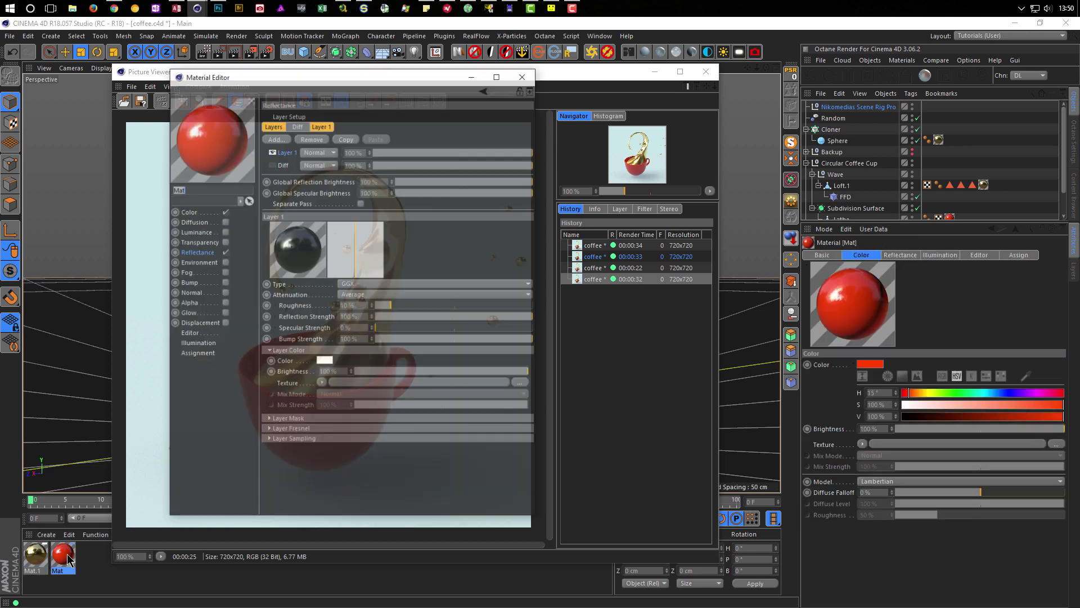
{"action": "left_click", "coordinate": [194, 222]}
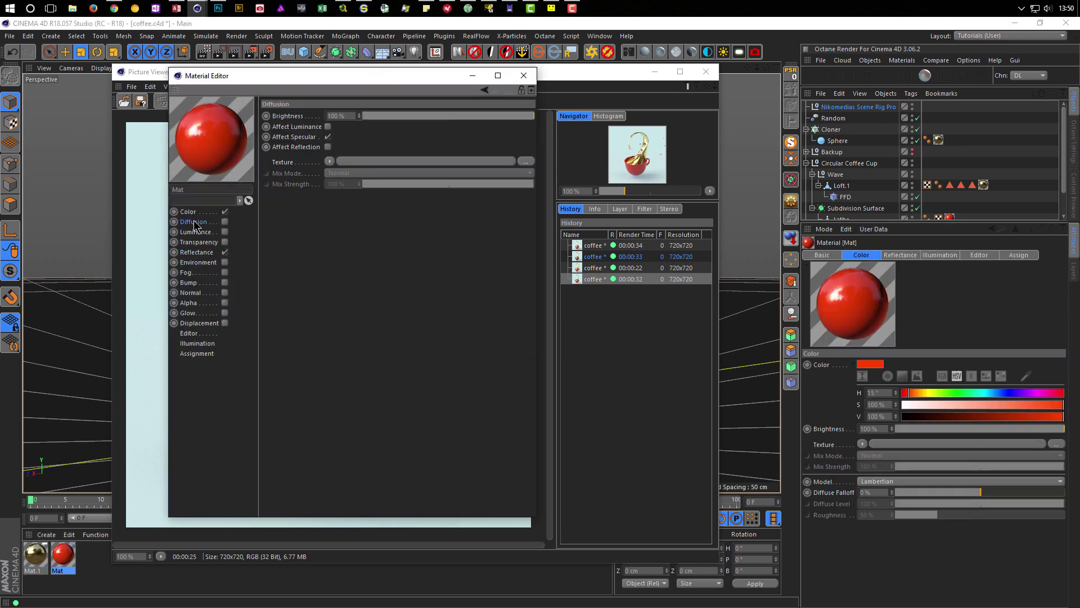
{"action": "left_click", "coordinate": [329, 161]}
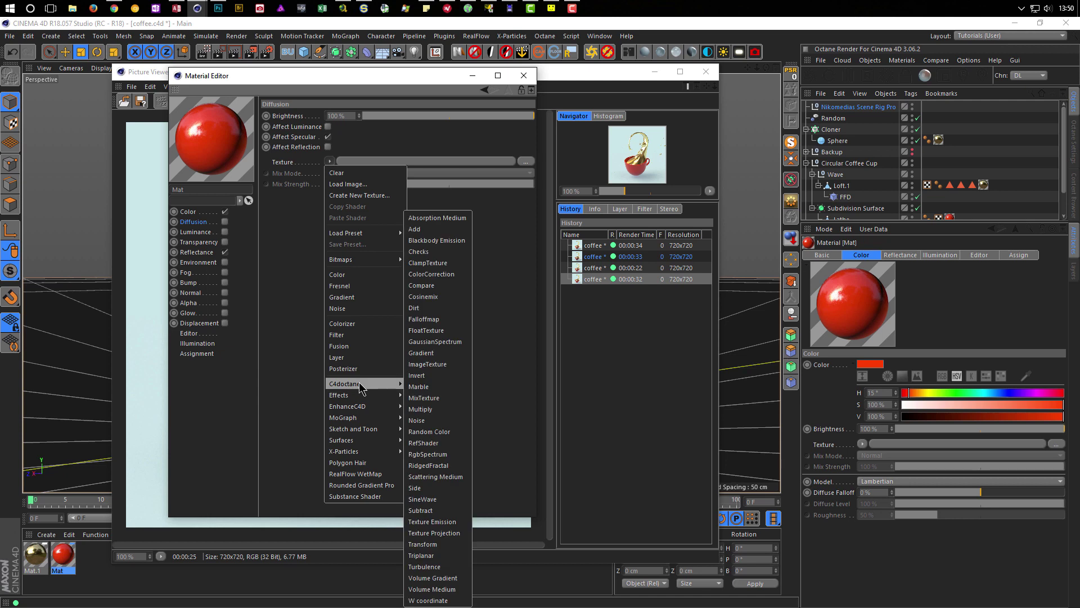
{"action": "mouse_move", "coordinate": [363, 395]}
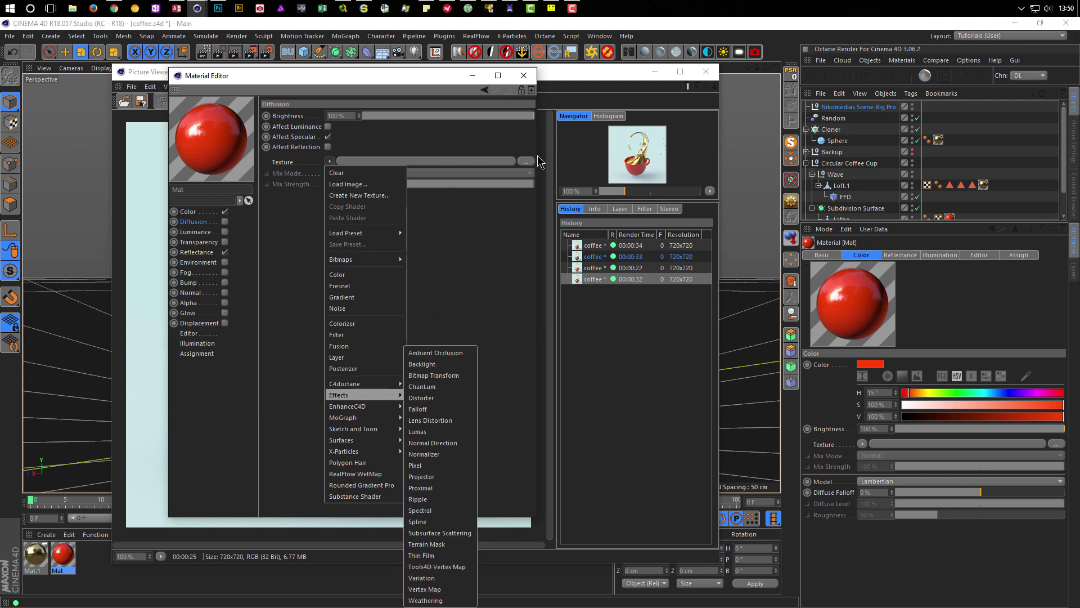
{"action": "left_click", "coordinate": [434, 72]}
{"action": "left_click", "coordinate": [524, 75]}
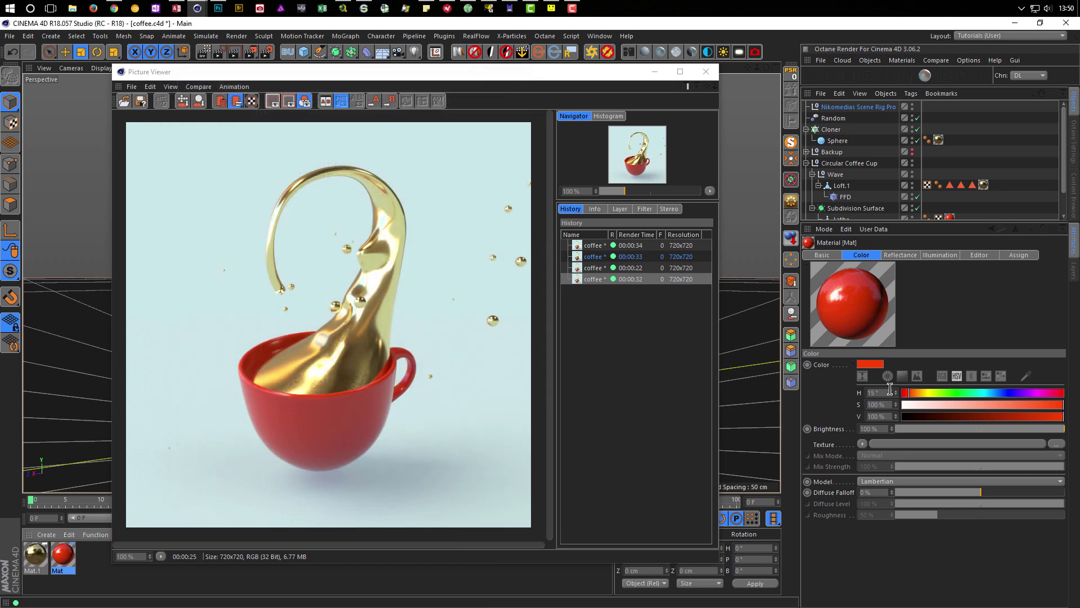
{"action": "left_click", "coordinate": [875, 107]}
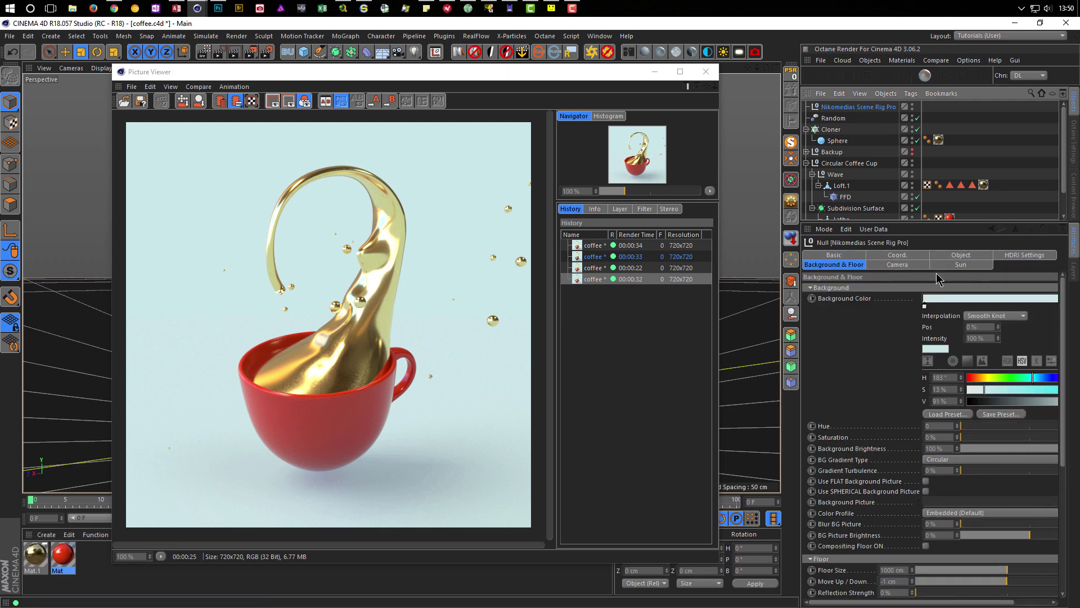
{"action": "left_click", "coordinate": [844, 288]}
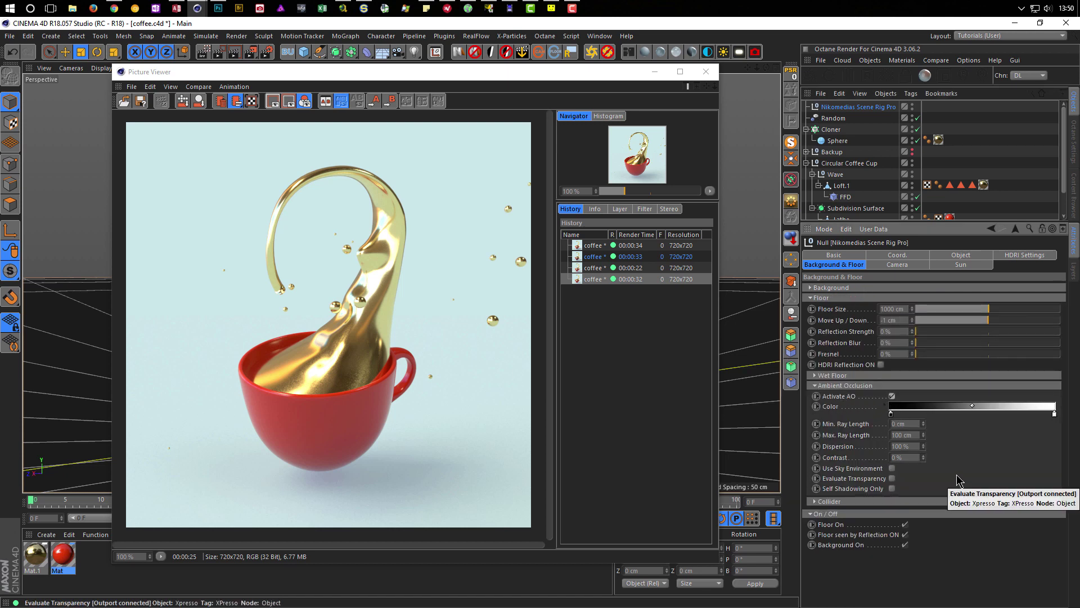
Render the coffee scene with floor ambient occlusion and compare it with the previous History render
{"action": "key", "text": "shift+r"}
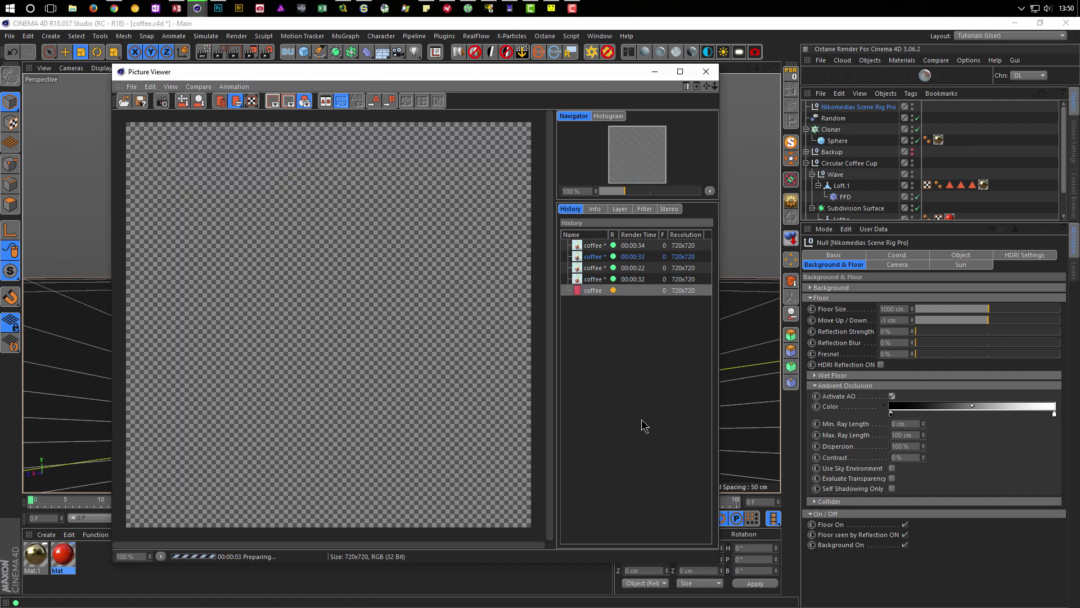
{"action": "left_click", "coordinate": [593, 279]}
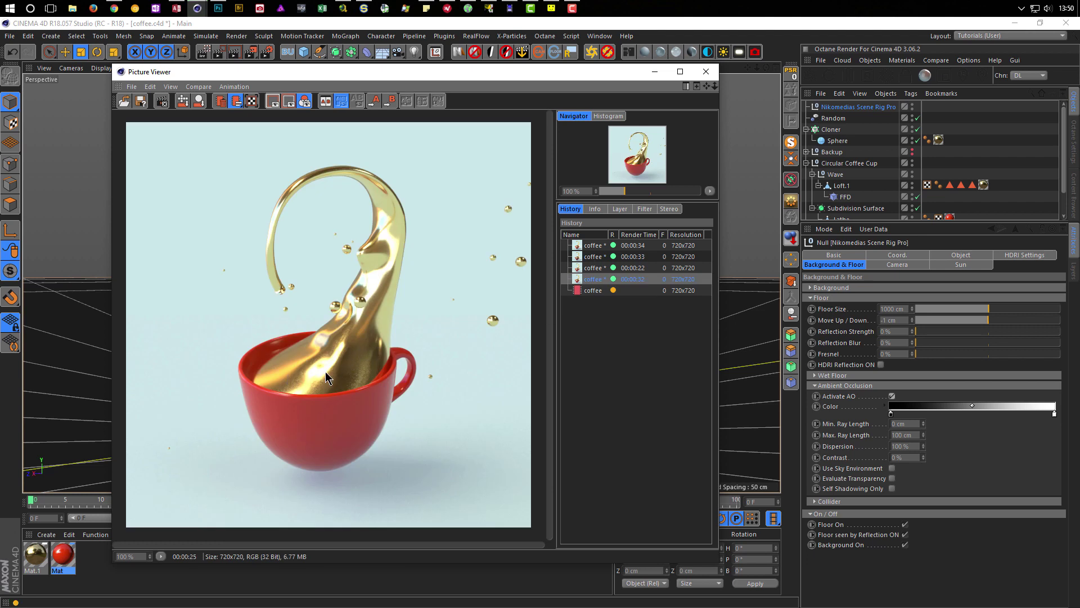
{"action": "left_click", "coordinate": [608, 291]}
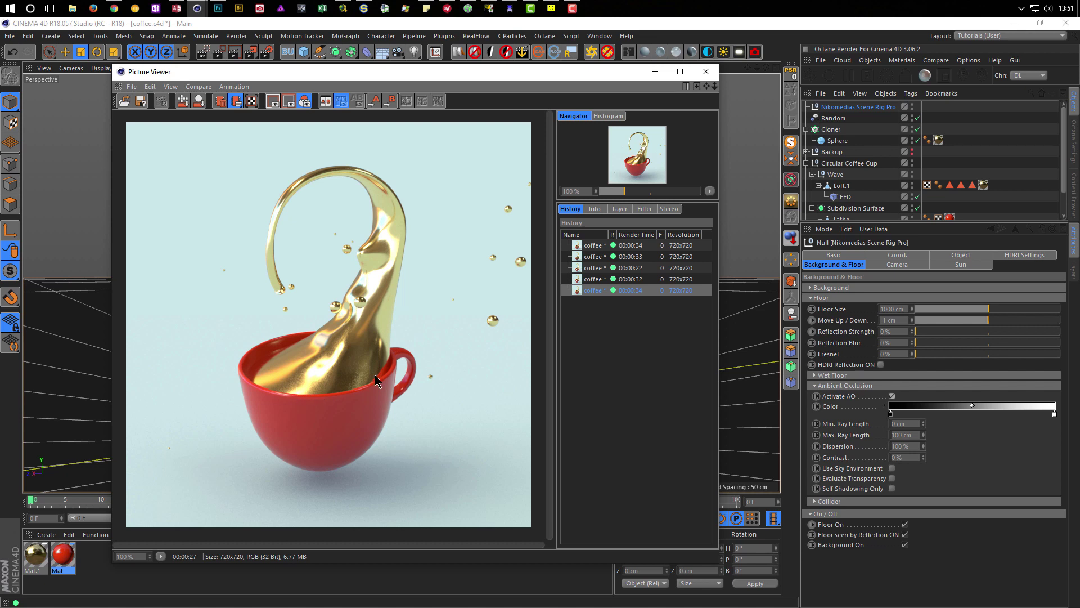
Raise the Physical renderer subdivisions in Render Settings, setting Blurriness Subdivision (Max) to 4
{"action": "left_click_drag", "start_coordinate": [565, 76], "coordinate": [855, 95]}
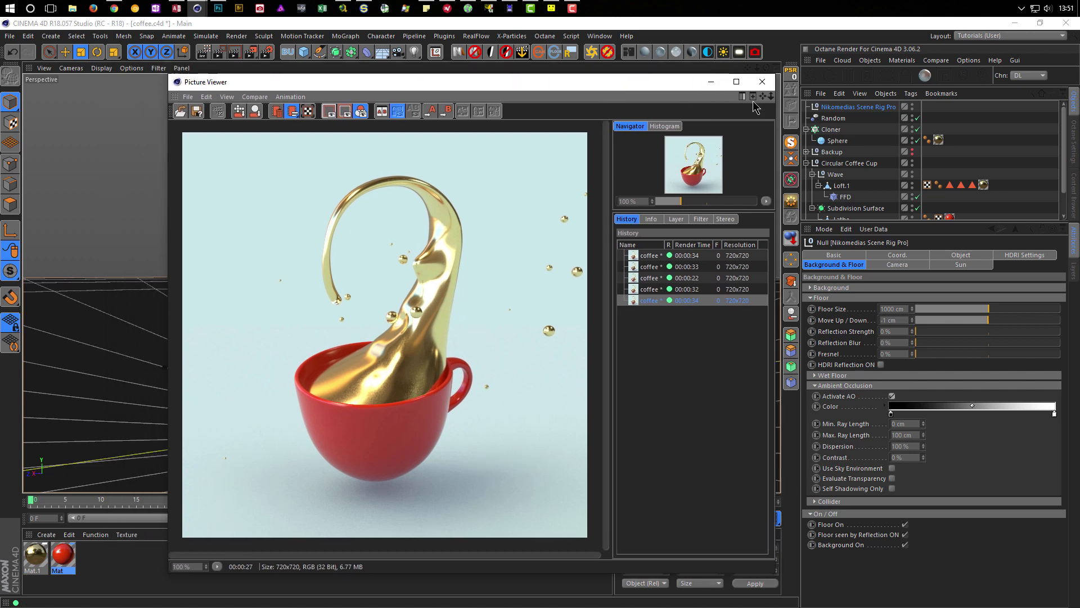
{"action": "left_click", "coordinate": [234, 52]}
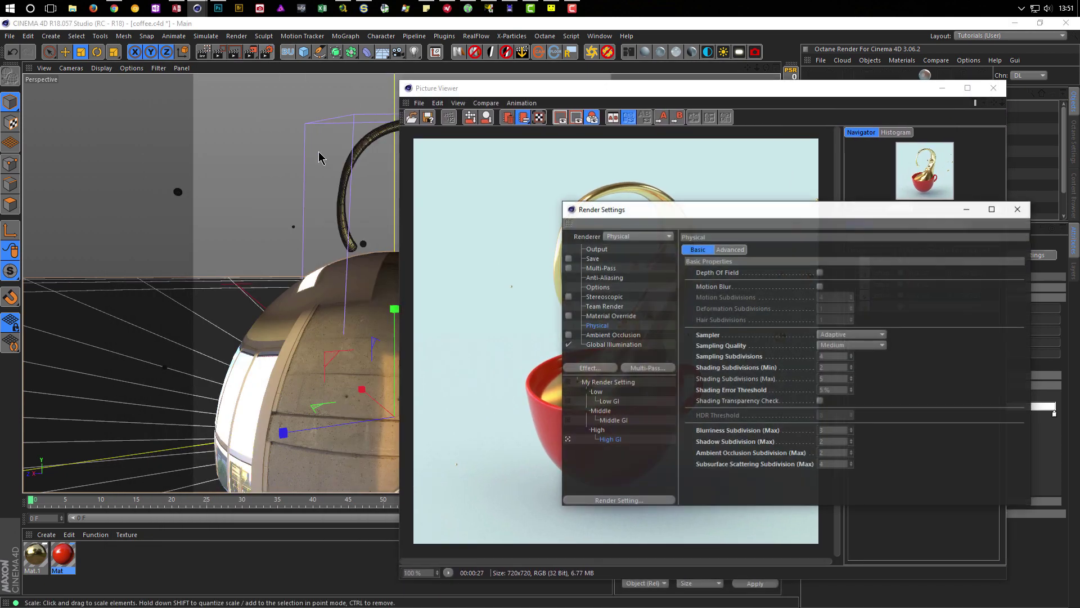
{"action": "left_click_drag", "start_coordinate": [728, 214], "coordinate": [200, 112]}
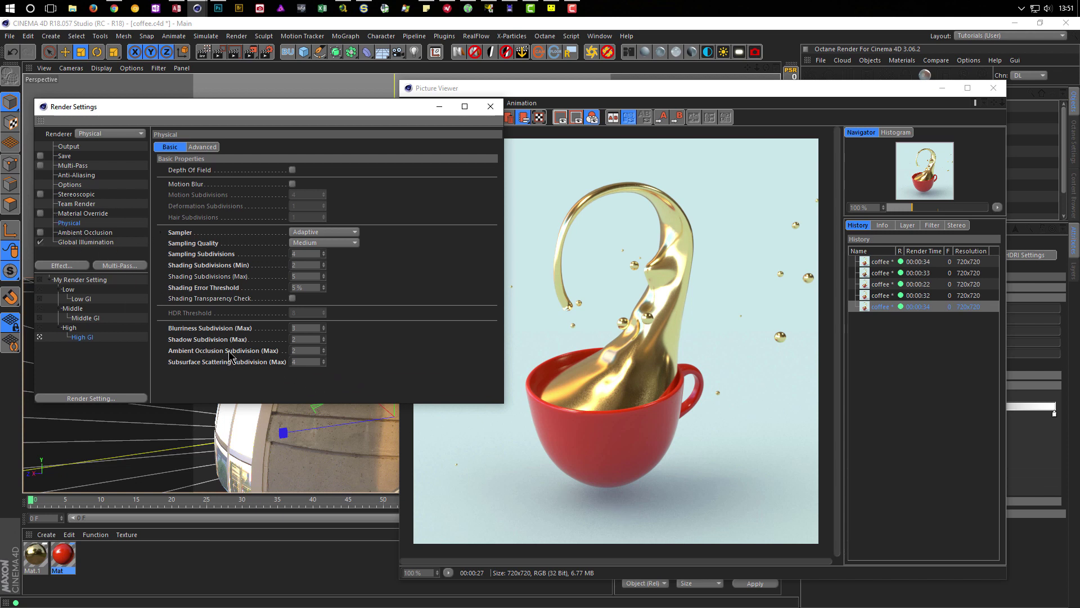
{"action": "left_click", "coordinate": [308, 353]}
{"action": "left_click", "coordinate": [306, 265]}
{"action": "type", "text": "4"}
{"action": "key", "text": "Return"}
Render with the higher sampling settings and compare against the earlier render
{"action": "key", "text": "shift+r"}
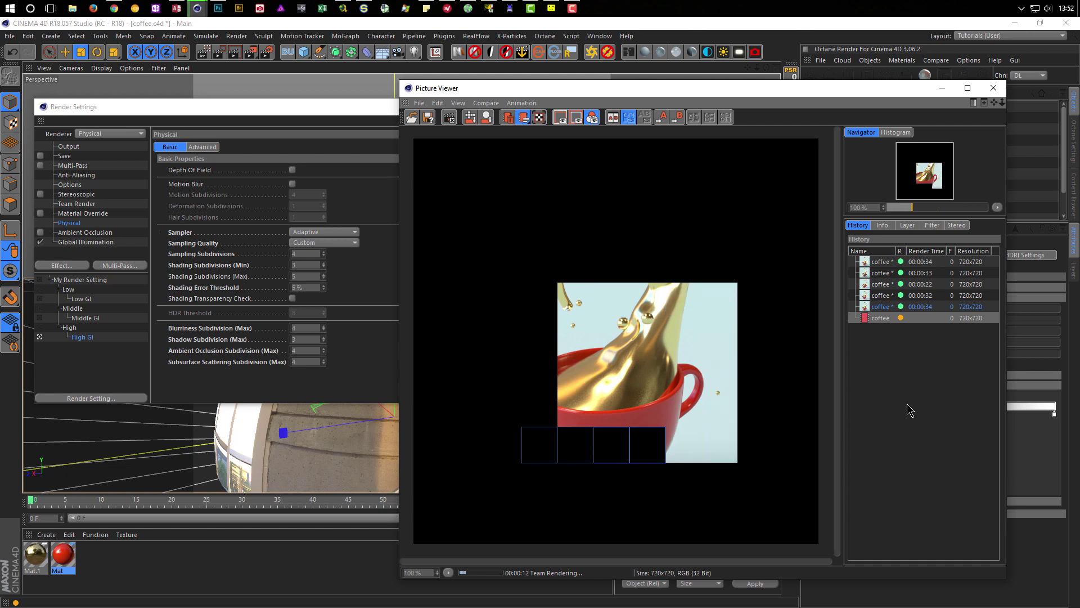
{"action": "left_click", "coordinate": [883, 309]}
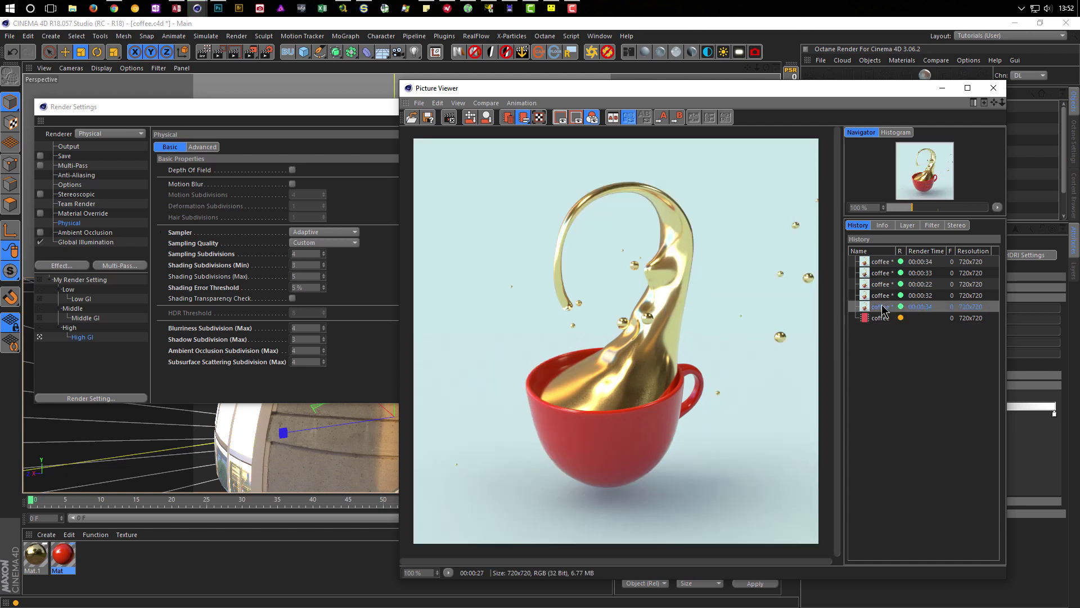
{"action": "left_click", "coordinate": [881, 309]}
{"action": "left_click", "coordinate": [880, 319]}
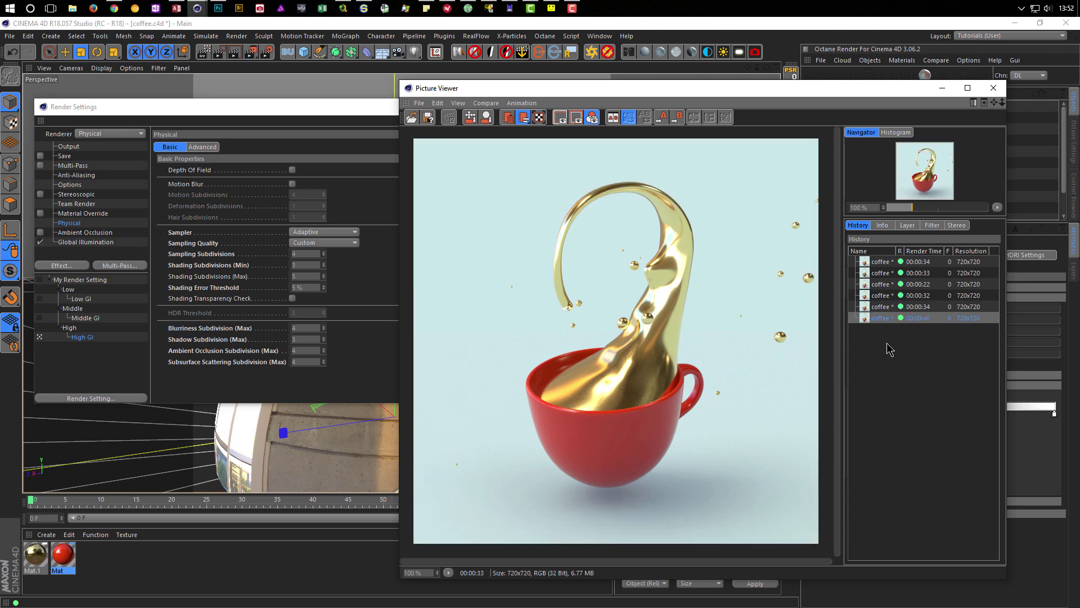
Compare the newest render with the previous one, then close the render viewer and settings
{"action": "left_click", "coordinate": [881, 306]}
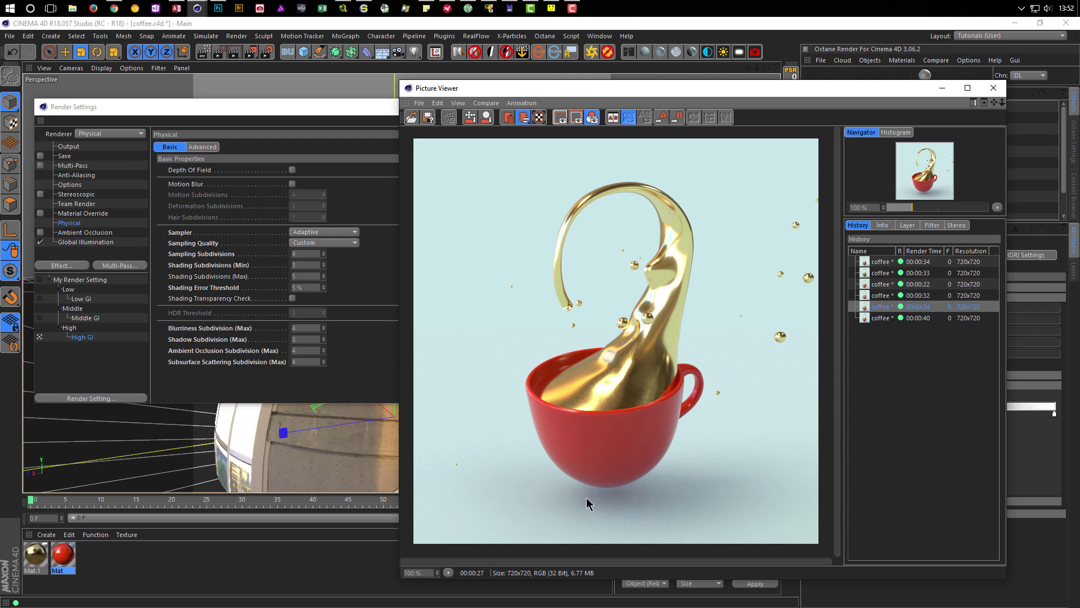
{"action": "left_click", "coordinate": [880, 318]}
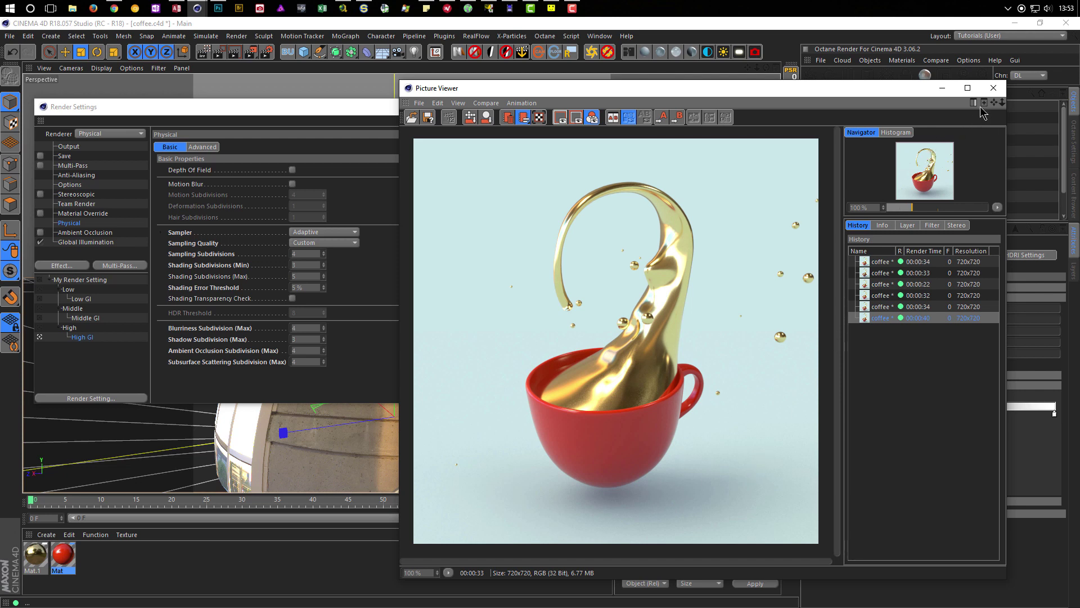
{"action": "left_click", "coordinate": [993, 88]}
{"action": "left_click", "coordinate": [496, 108]}
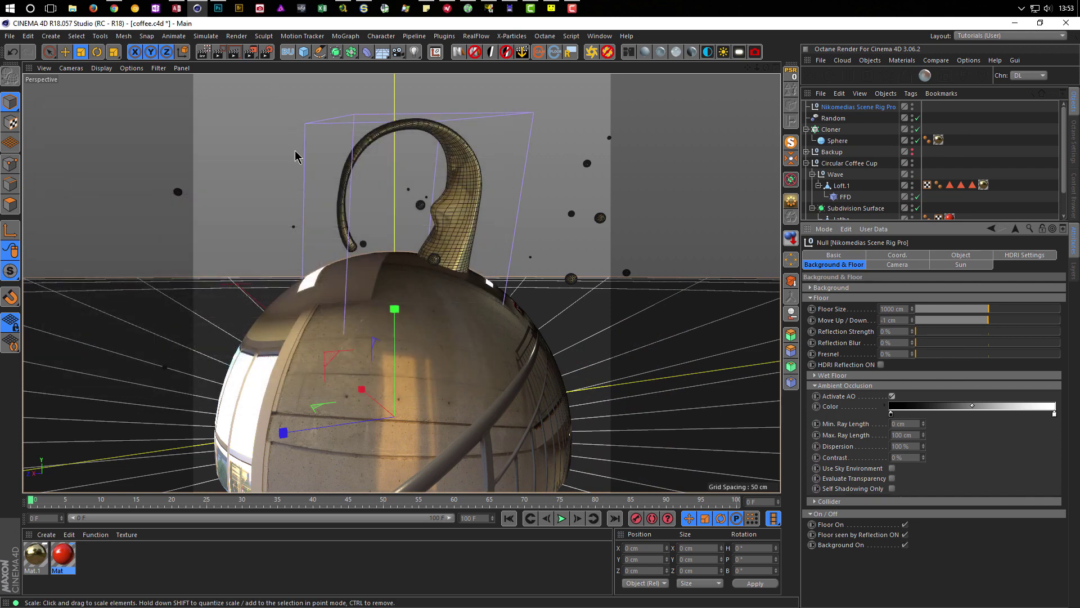
Reopen the Picture Viewer and copy the 40-second render to the clipboard
{"action": "key", "text": "shift+r"}
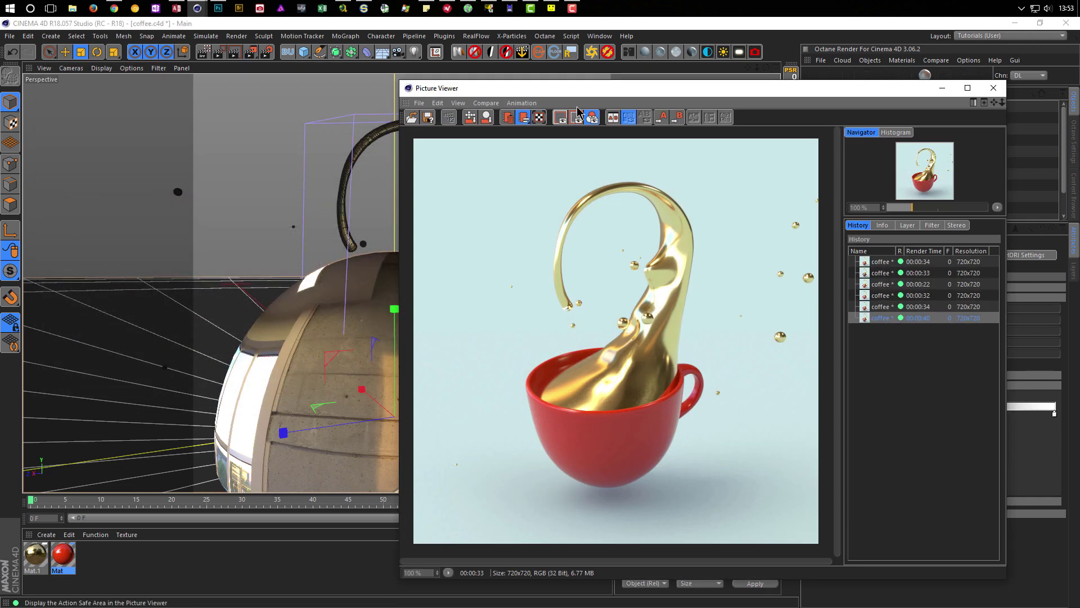
{"action": "left_click", "coordinate": [438, 103]}
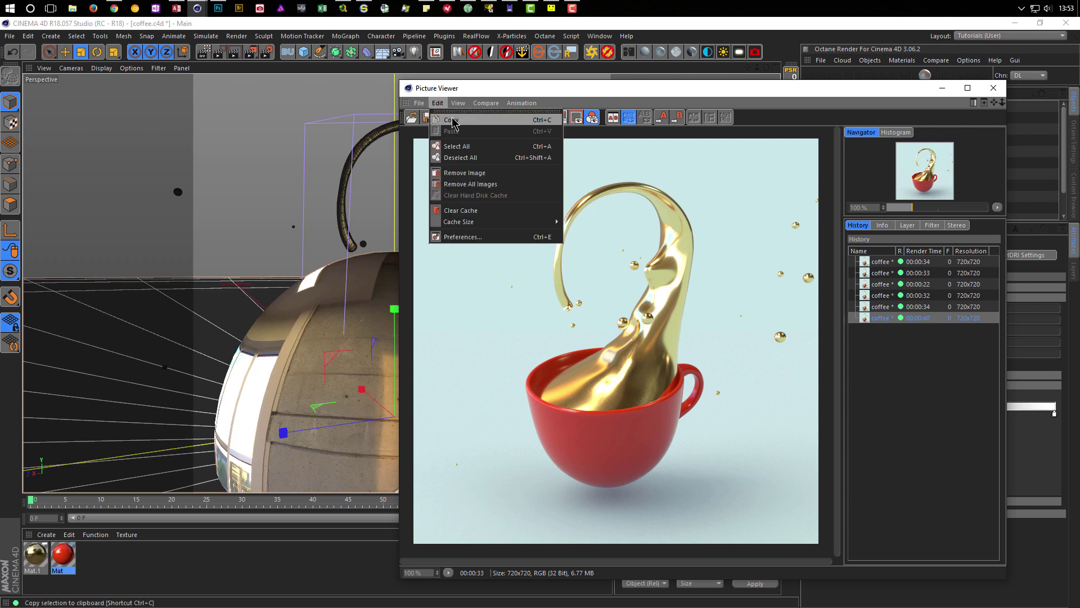
{"action": "left_click", "coordinate": [452, 121]}
Create a new 720×720, 16-bit Photoshop document for the coffee render
{"action": "left_click", "coordinate": [218, 8]}
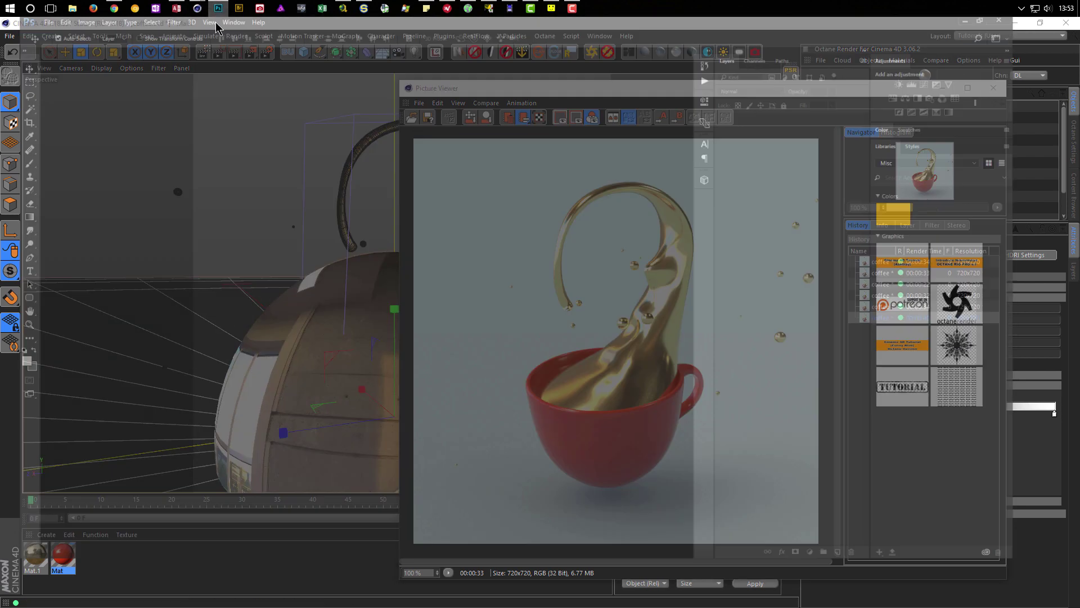
{"action": "left_click", "coordinate": [32, 24]}
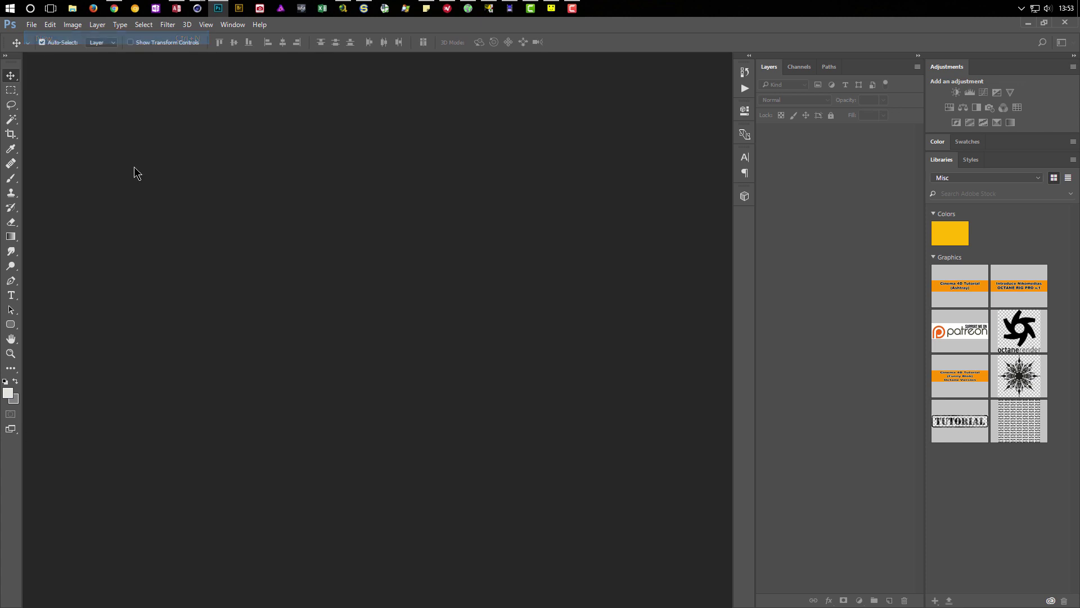
{"action": "left_click", "coordinate": [825, 360]}
{"action": "left_click", "coordinate": [797, 404]}
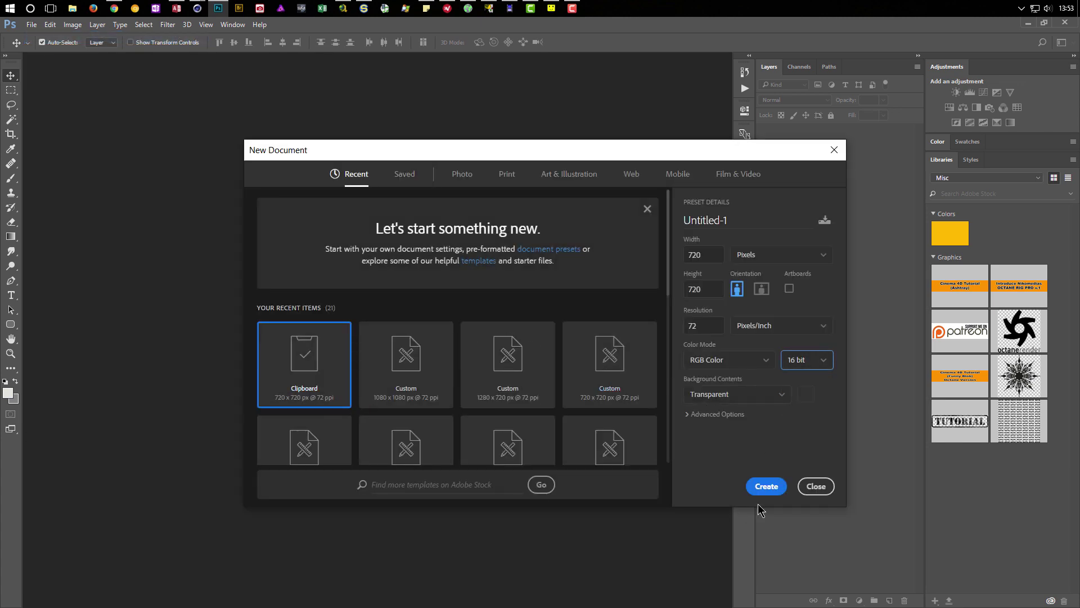
{"action": "left_click", "coordinate": [766, 487]}
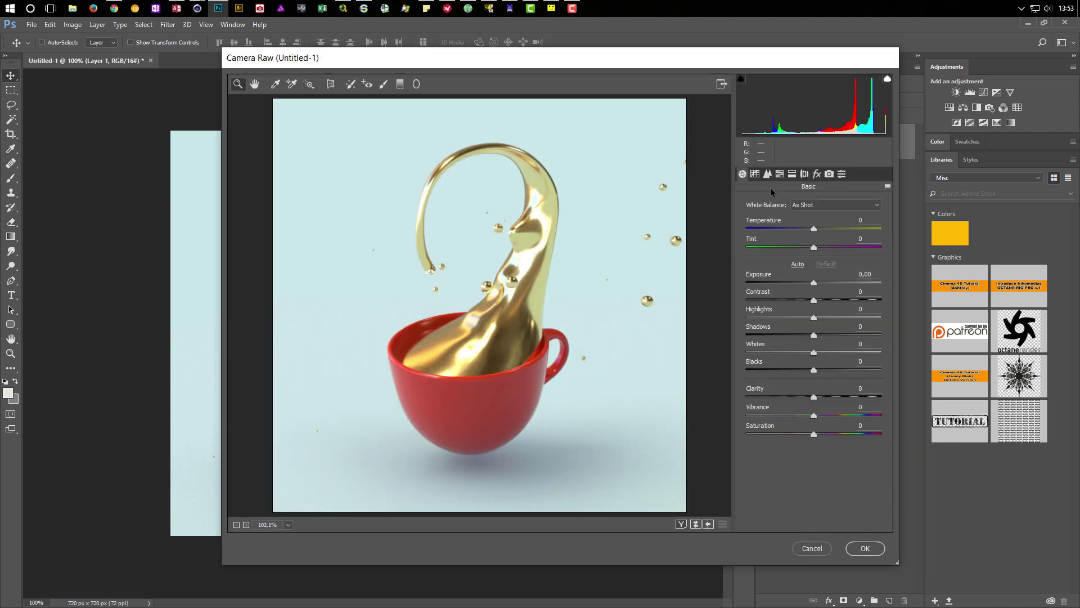
At 100% preview, lift Shadows and raise Blacks to +30, with Clarity reset to 0
{"action": "right_click", "coordinate": [626, 273]}
{"action": "left_click", "coordinate": [666, 272]}
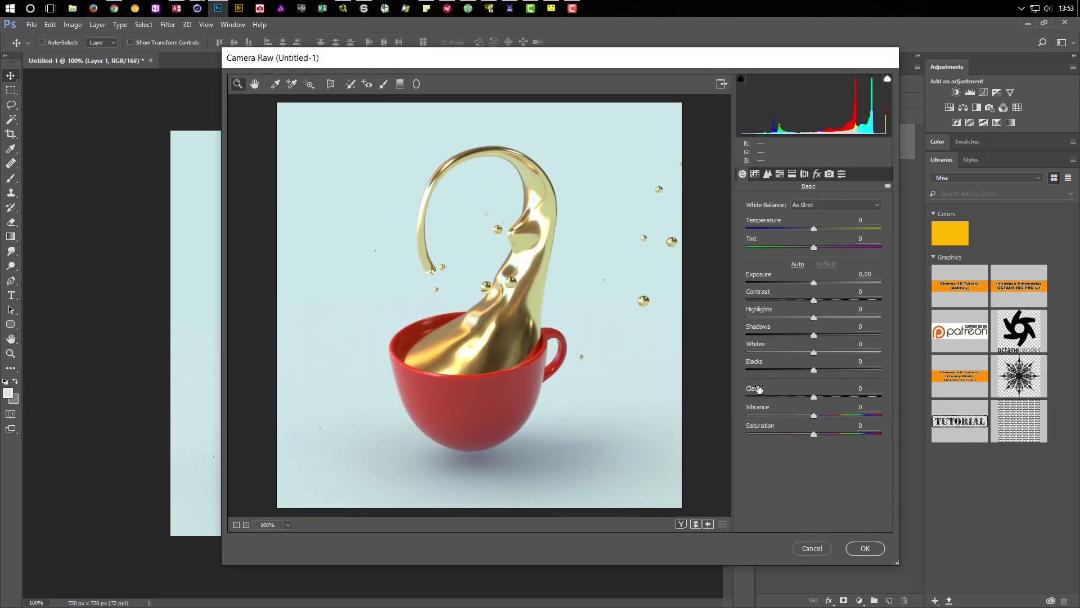
{"action": "left_click_drag", "start_coordinate": [759, 389], "coordinate": [834, 401]}
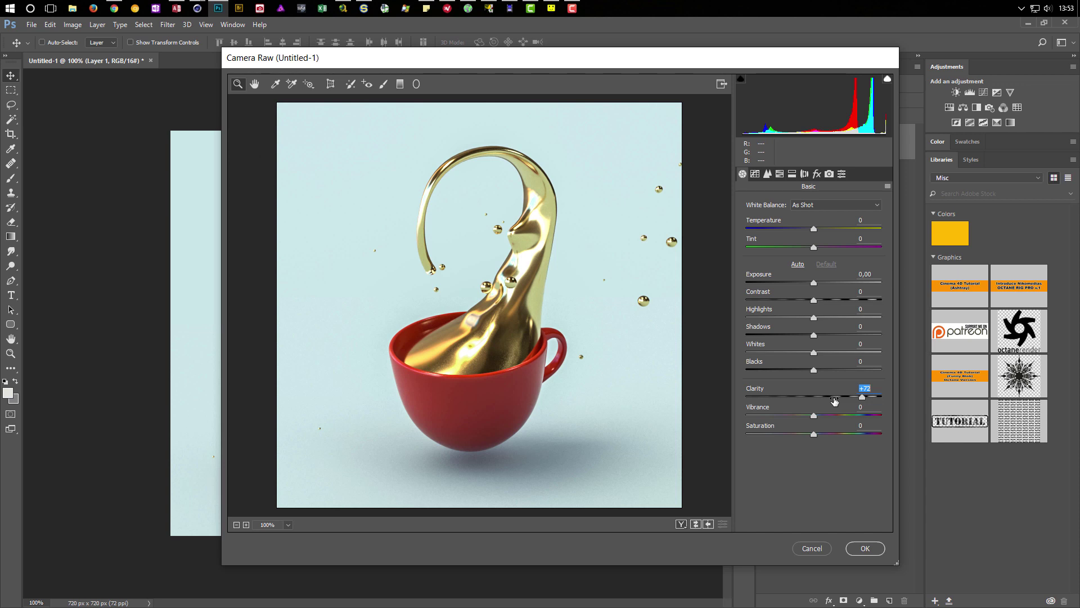
{"action": "left_click_drag", "start_coordinate": [761, 278], "coordinate": [763, 278]}
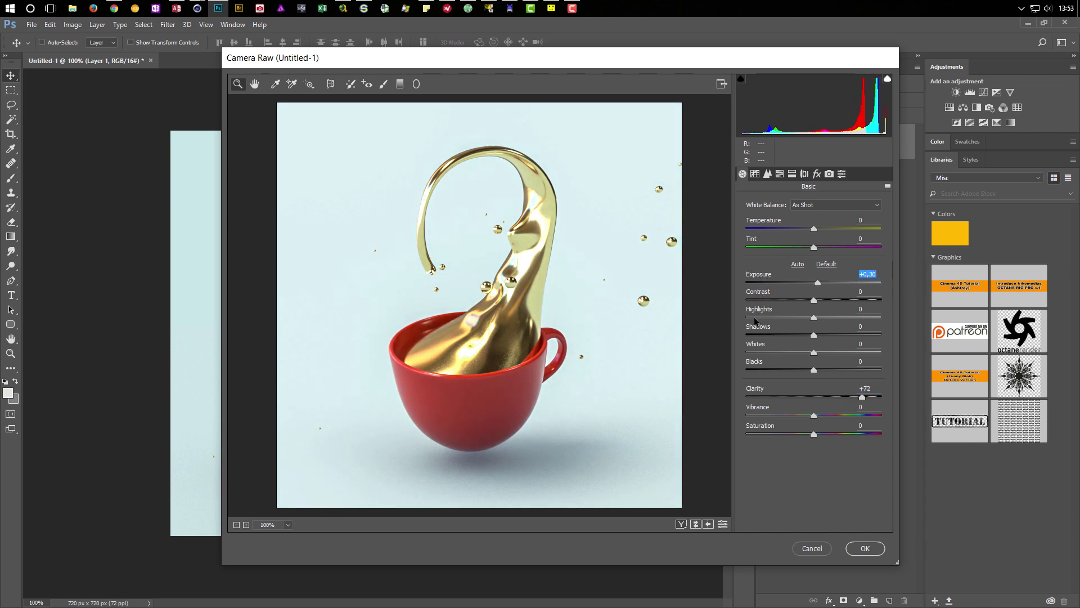
{"action": "left_click_drag", "start_coordinate": [759, 330], "coordinate": [765, 330]}
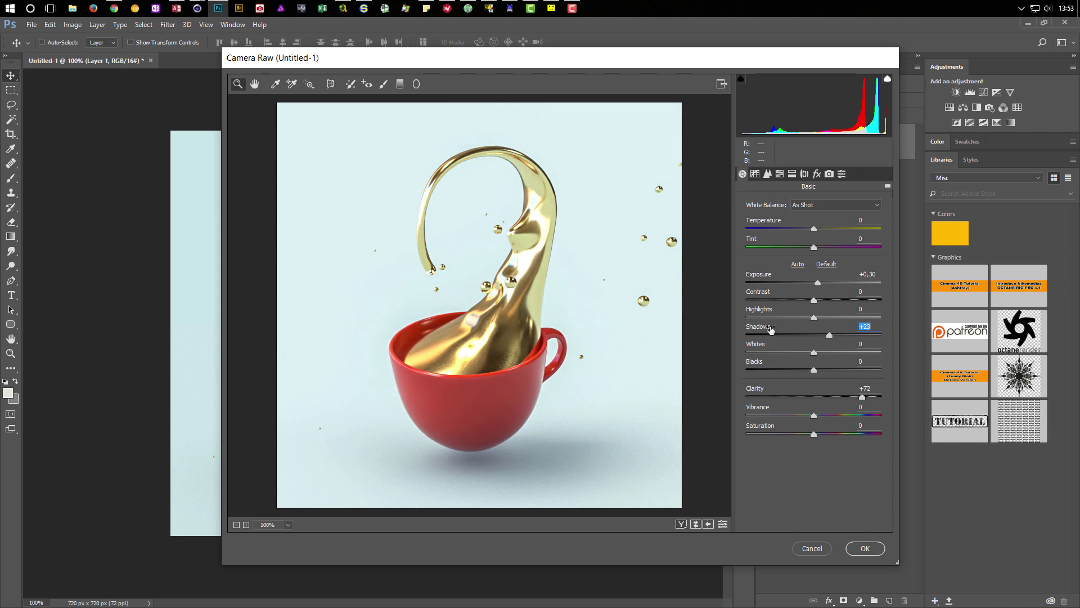
{"action": "left_click_drag", "start_coordinate": [755, 362], "coordinate": [777, 363]}
{"action": "left_click", "coordinate": [865, 388]}
{"action": "type", "text": "0"}
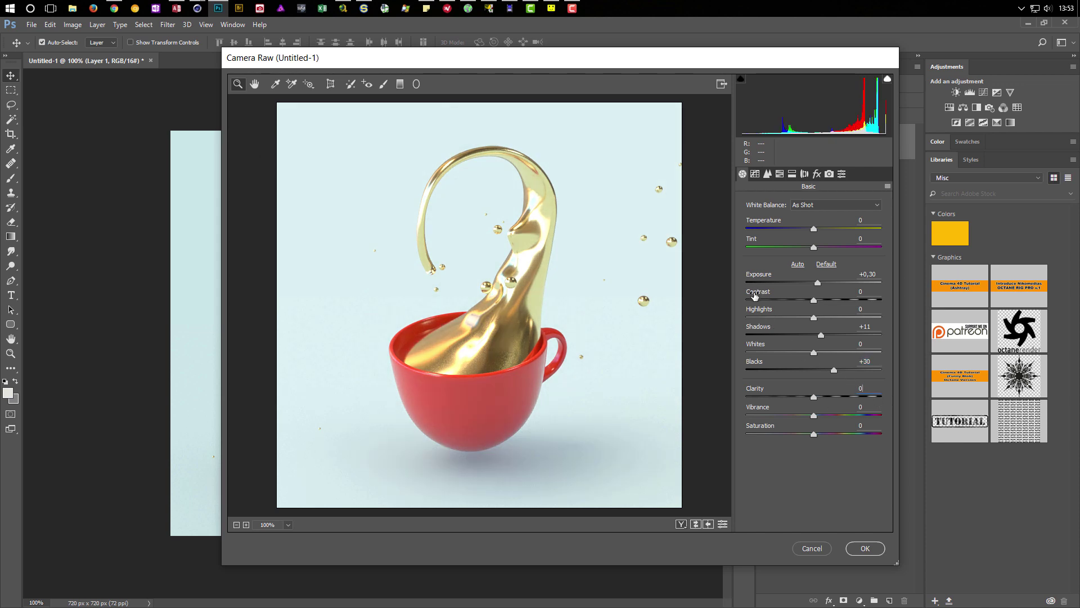
Raise Contrast to +42, return Exposure to 0 and set Shadows to +21
{"action": "left_click", "coordinate": [759, 278]}
{"action": "left_click_drag", "start_coordinate": [756, 296], "coordinate": [790, 300]}
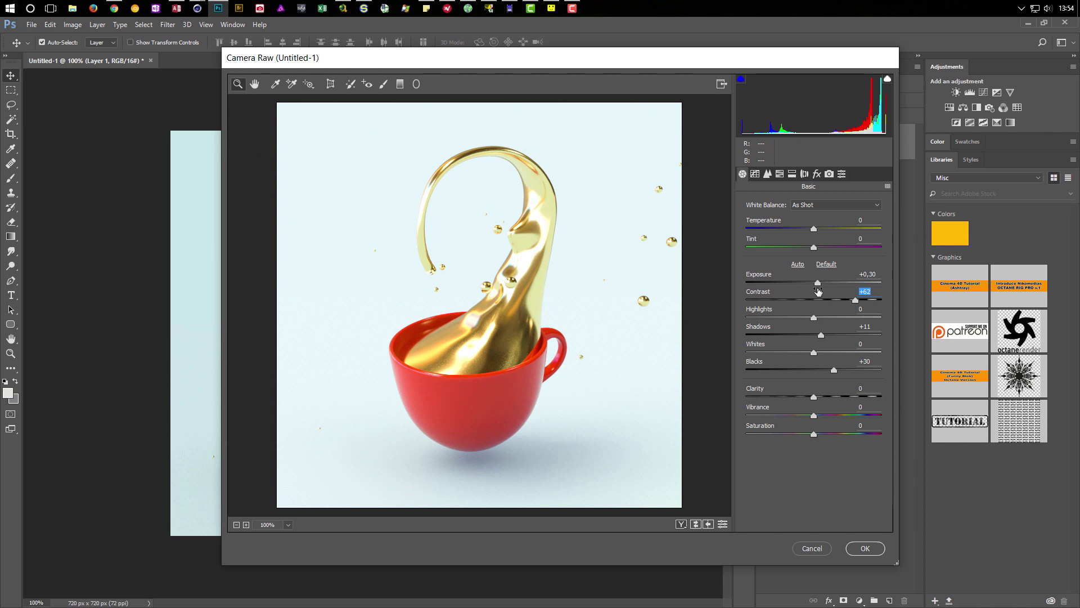
{"action": "left_click_drag", "start_coordinate": [760, 280], "coordinate": [757, 278]}
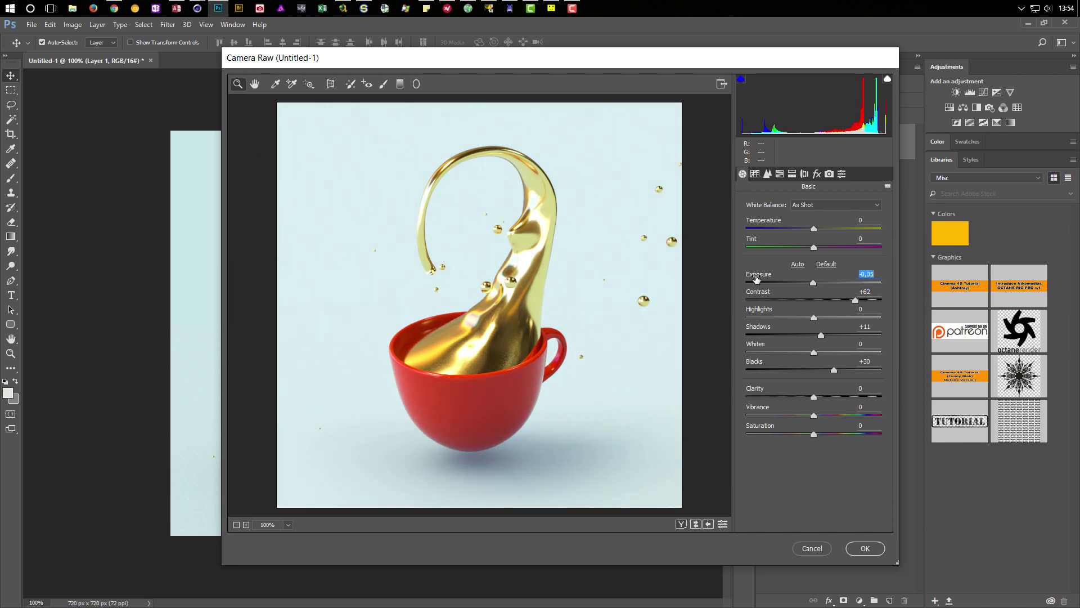
{"action": "type", "text": "-10"}
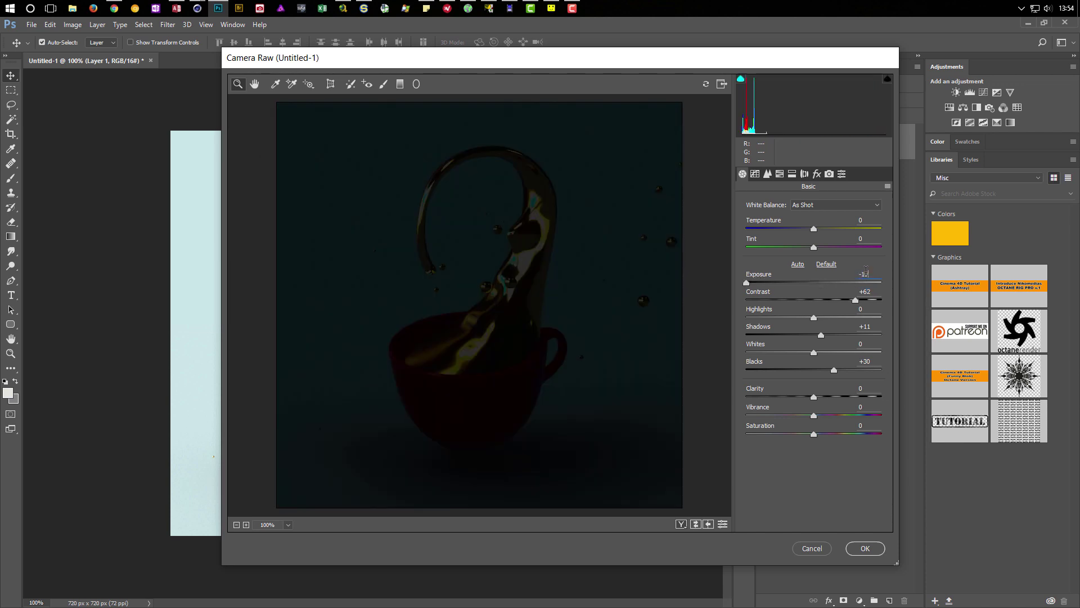
{"action": "type", "text": "-0"}
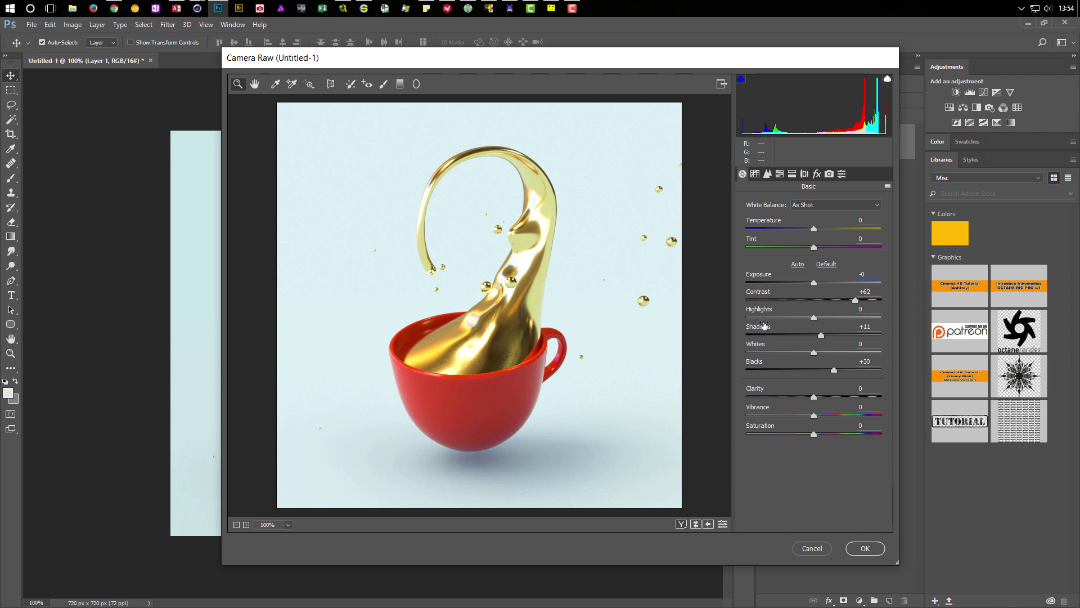
{"action": "left_click", "coordinate": [763, 328]}
{"action": "left_click_drag", "start_coordinate": [771, 330], "coordinate": [749, 298]}
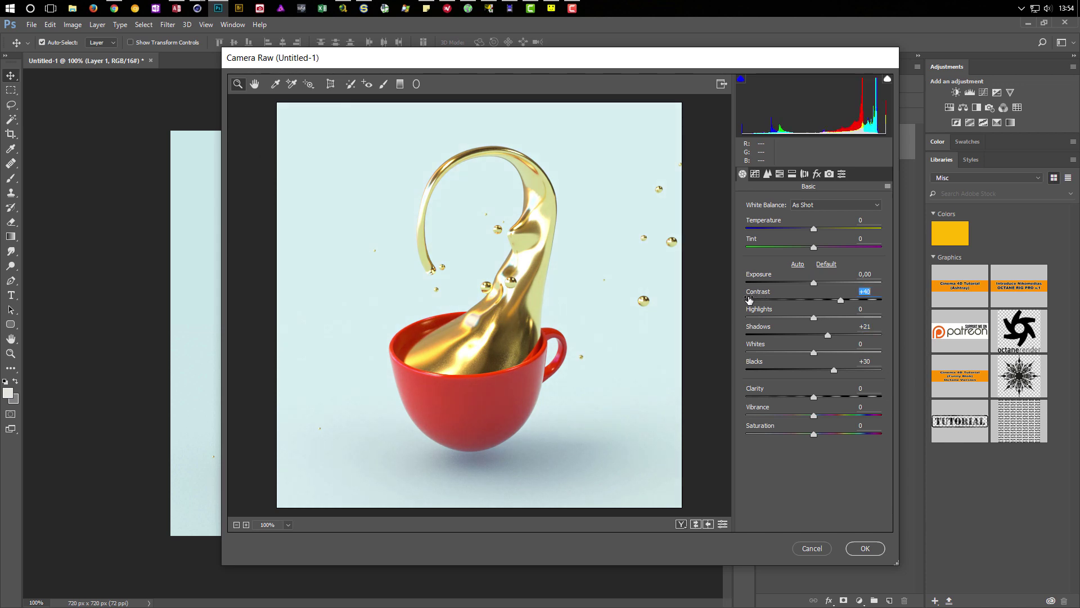
{"action": "left_click_drag", "start_coordinate": [749, 299], "coordinate": [750, 300]}
Add a -26 post-crop vignette and apply the Camera Raw grade
{"action": "left_click", "coordinate": [817, 174]}
{"action": "mouse_move", "coordinate": [764, 355]}
{"action": "left_mouse_down"}
{"action": "mouse_move", "coordinate": [782, 359]}
{"action": "mouse_move", "coordinate": [750, 356]}
{"action": "left_mouse_up"}
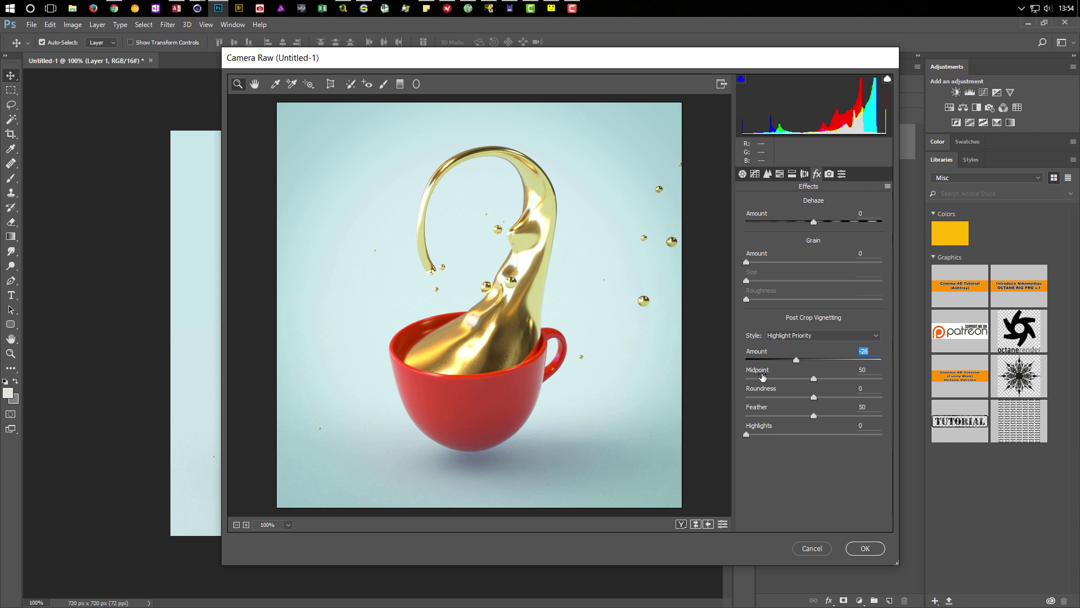
{"action": "left_click", "coordinate": [865, 550]}
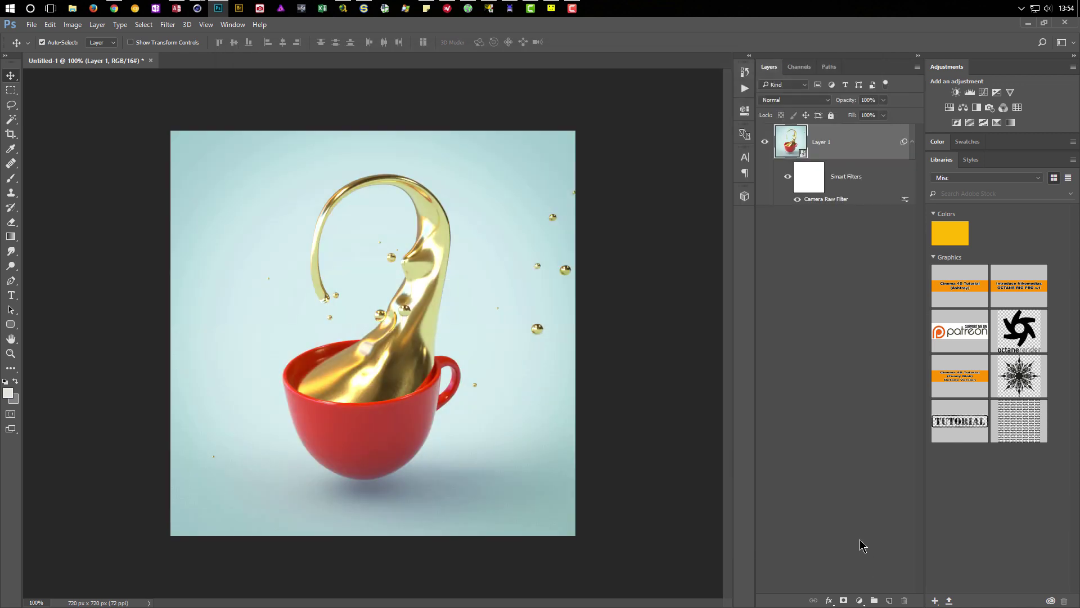
Reapply the Camera Raw filter with Luminance noise reduction raised in the Detail tab
{"action": "key", "text": "ctrl"}
{"action": "key", "text": "ctrl+z"}
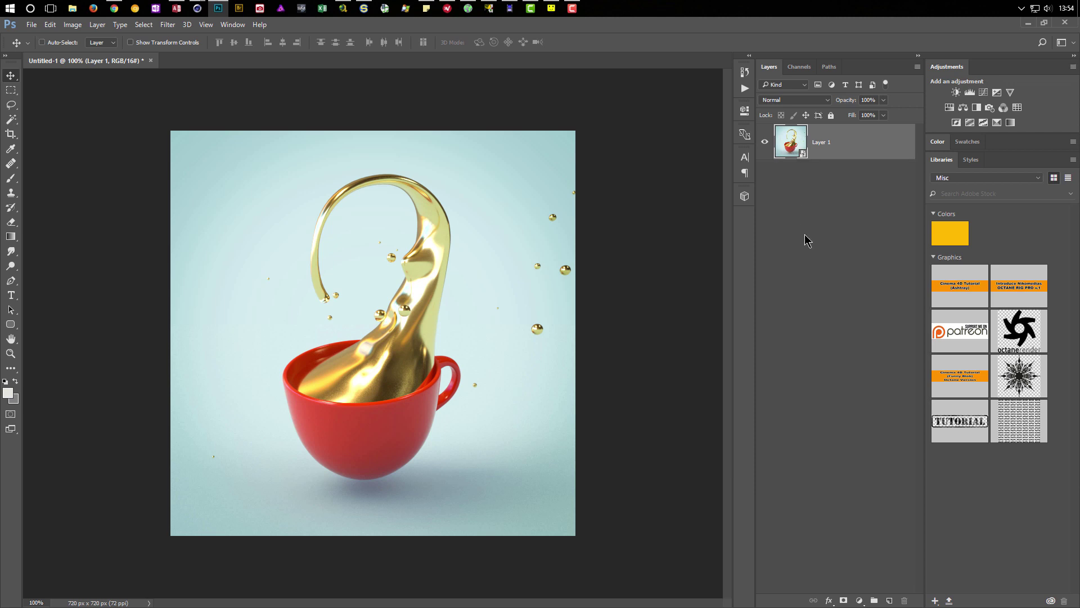
{"action": "key", "text": "ctrl+shift+a"}
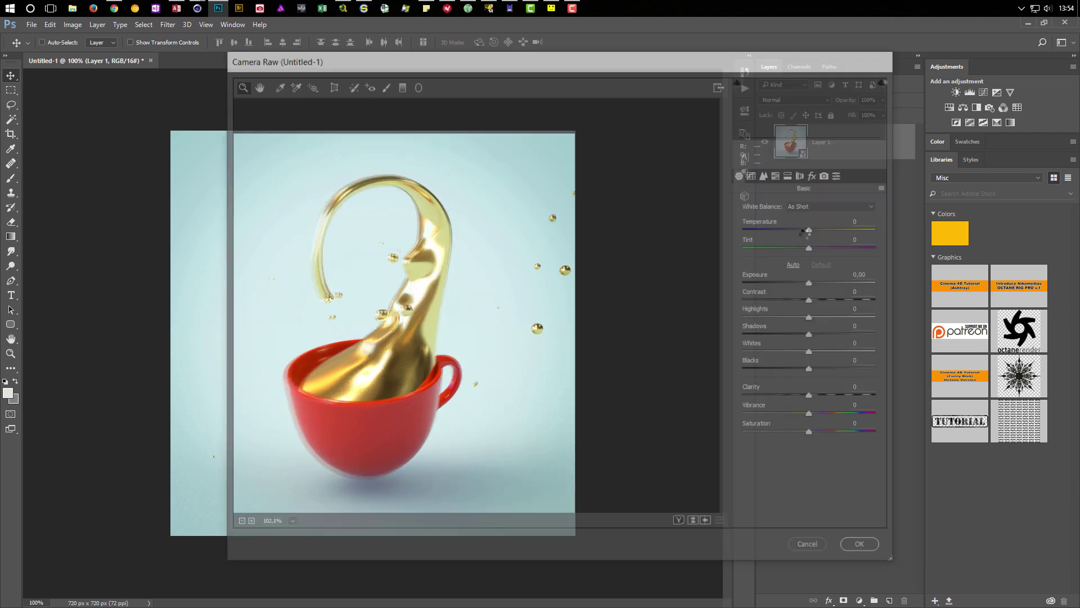
{"action": "left_click", "coordinate": [769, 175]}
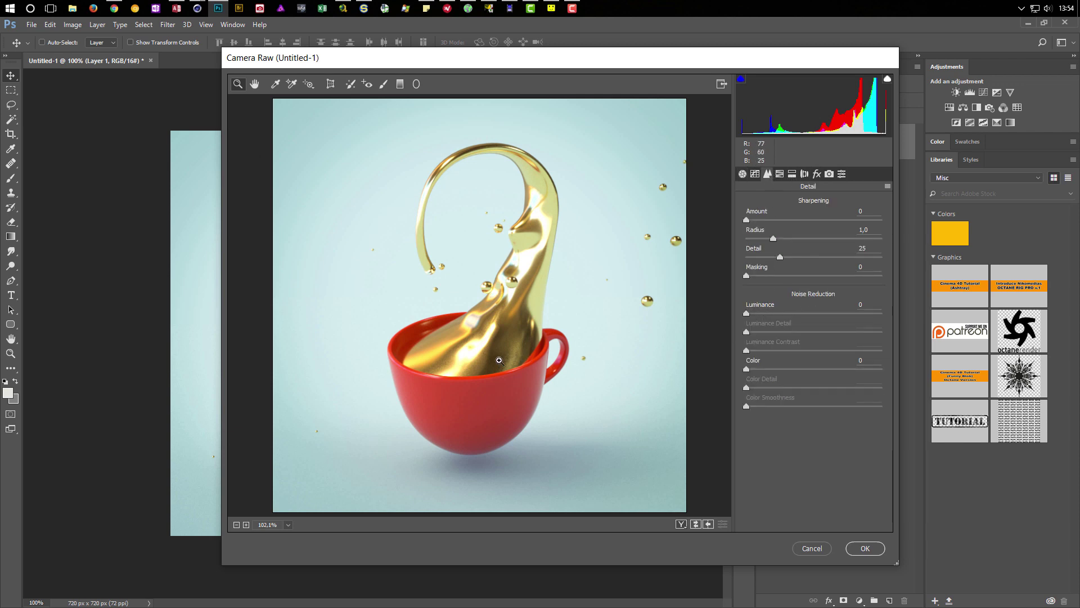
{"action": "left_click_drag", "start_coordinate": [765, 307], "coordinate": [815, 306]}
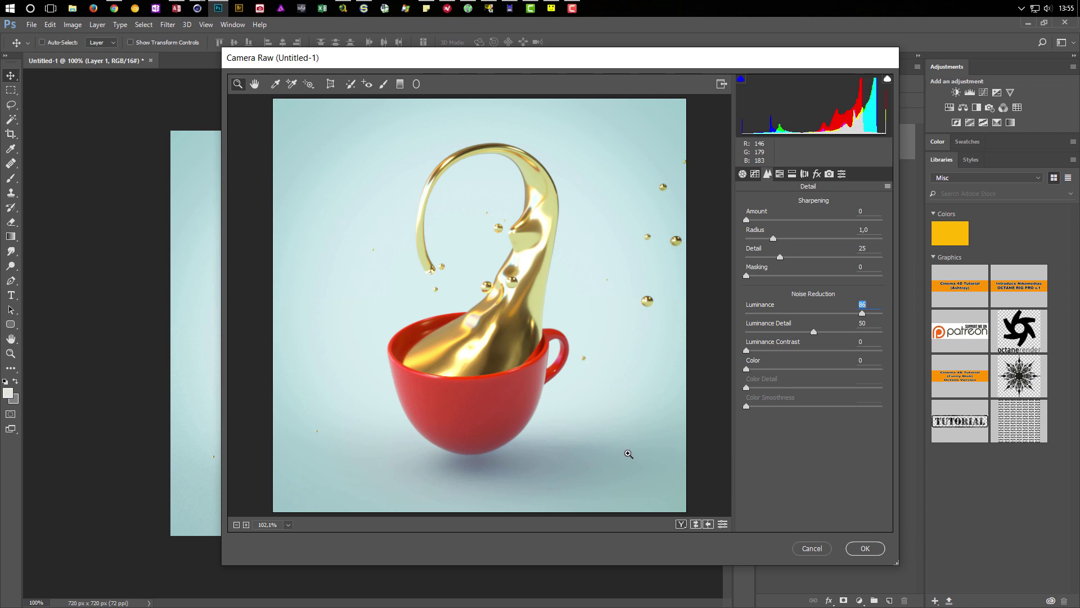
{"action": "left_click", "coordinate": [881, 550]}
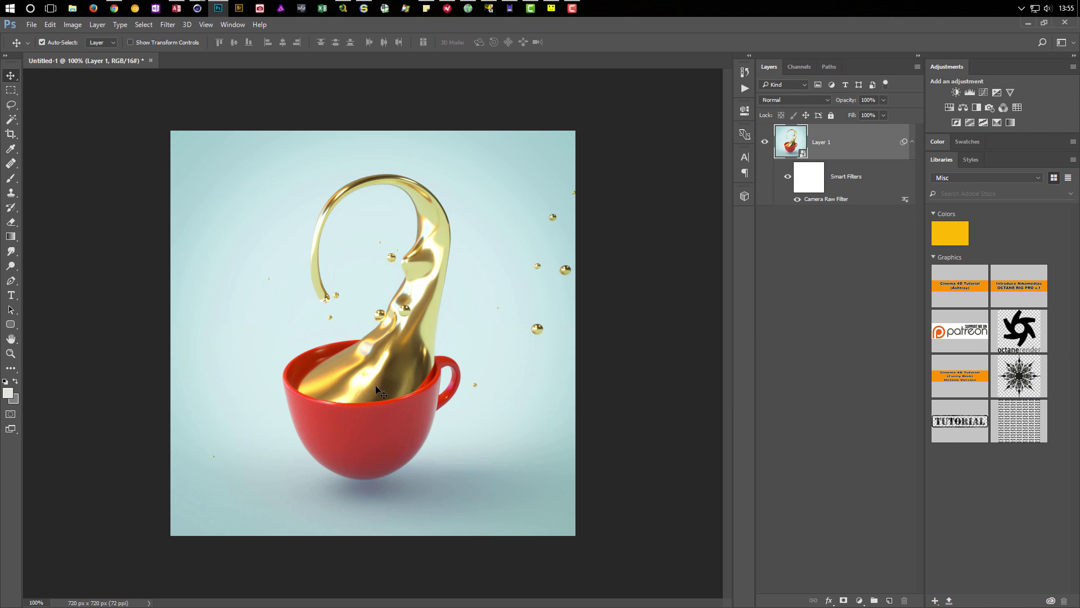
Invert the smart filter mask to black and set up a 44 px brush
{"action": "scroll", "coordinate": [380, 385], "scroll_direction": "up", "scroll_amount": 3, "text": "alt"}
{"action": "left_click", "coordinate": [802, 180]}
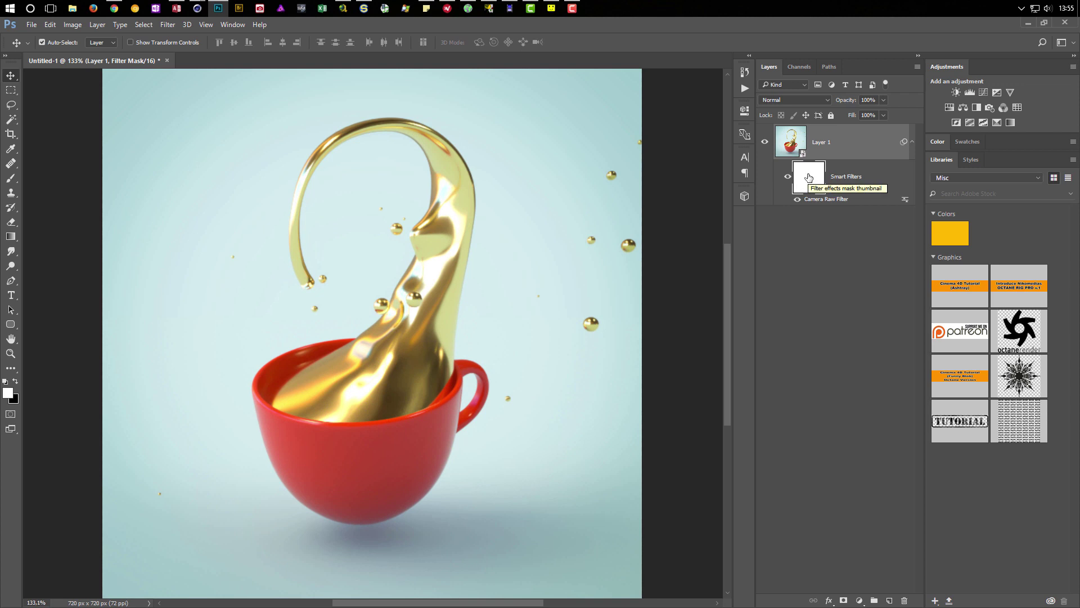
{"action": "key", "text": "ctrl+i"}
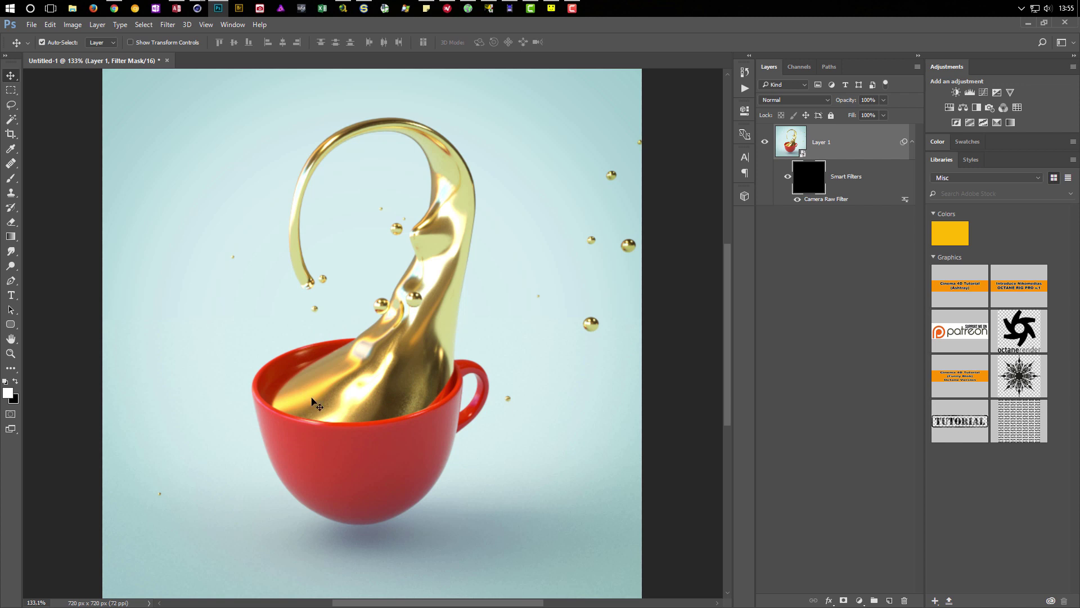
{"action": "left_click", "coordinate": [11, 179]}
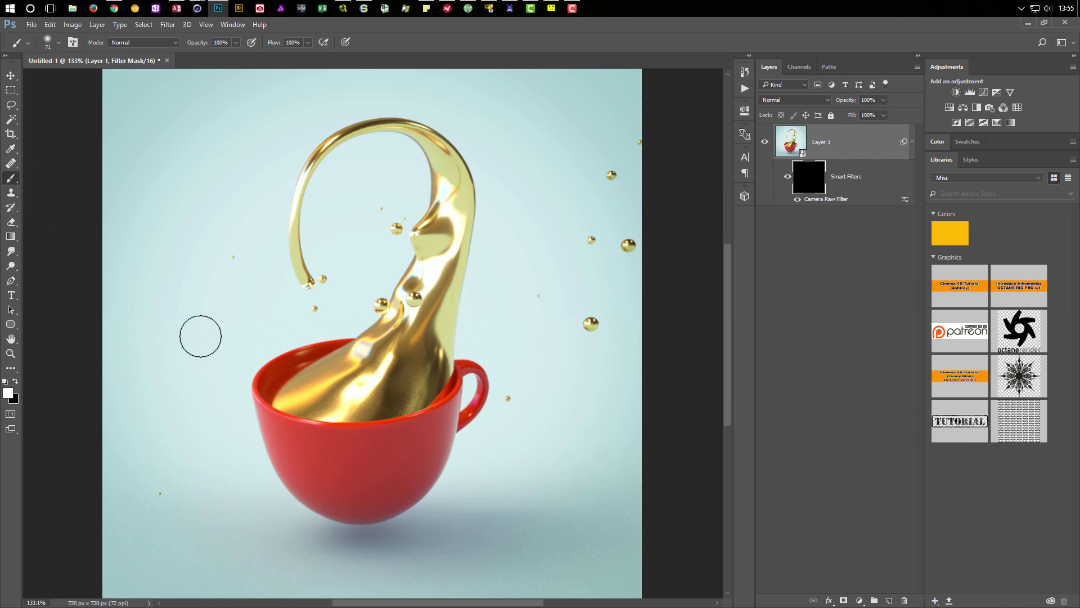
{"action": "right_click_drag", "start_coordinate": [332, 417], "coordinate": [318, 421], "text": "alt"}
Paint white over the gold liquid in the cup and check the mask on its own
{"action": "left_click_drag", "start_coordinate": [436, 386], "coordinate": [439, 367]}
{"action": "left_click", "coordinate": [808, 183], "text": "ctrl"}
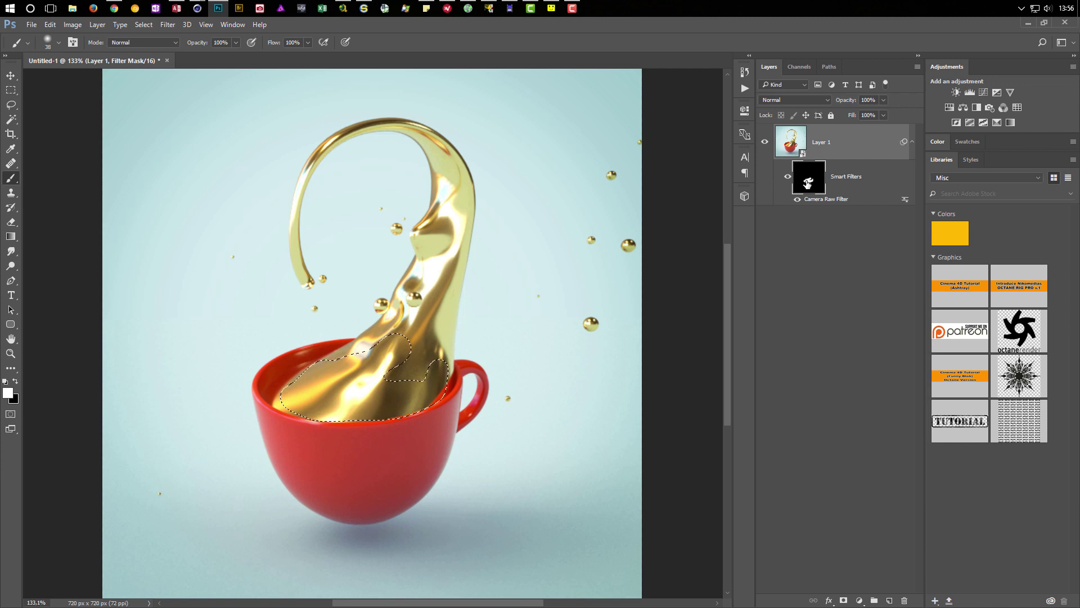
{"action": "key", "text": "ctrl+d"}
{"action": "left_click", "coordinate": [807, 183], "text": "alt"}
{"action": "mouse_move", "coordinate": [422, 373]}
{"action": "left_mouse_down"}
{"action": "mouse_move", "coordinate": [355, 381]}
{"action": "mouse_move", "coordinate": [376, 385]}
{"action": "left_mouse_up"}
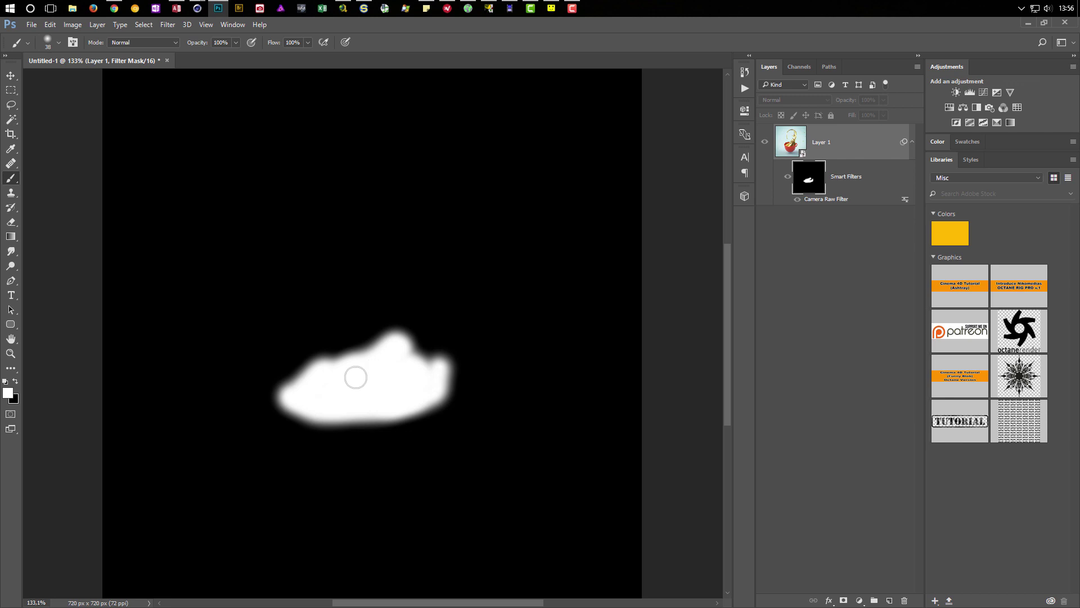
{"action": "left_click", "coordinate": [808, 177], "text": "alt"}
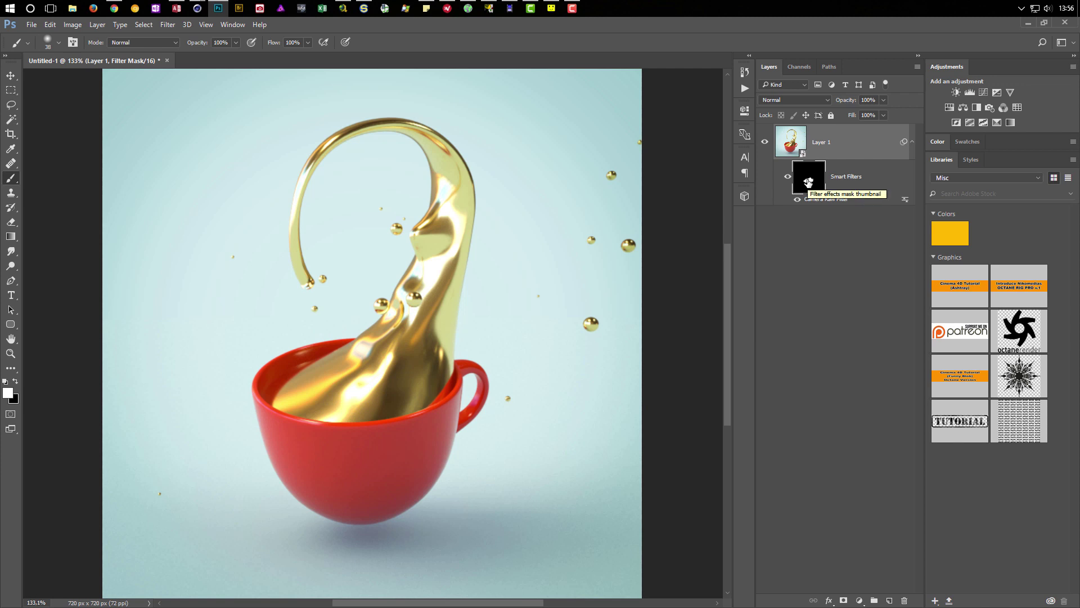
Invert the smart filter mask back to solid white and zoom out on the image
{"action": "double_click", "coordinate": [808, 181]}
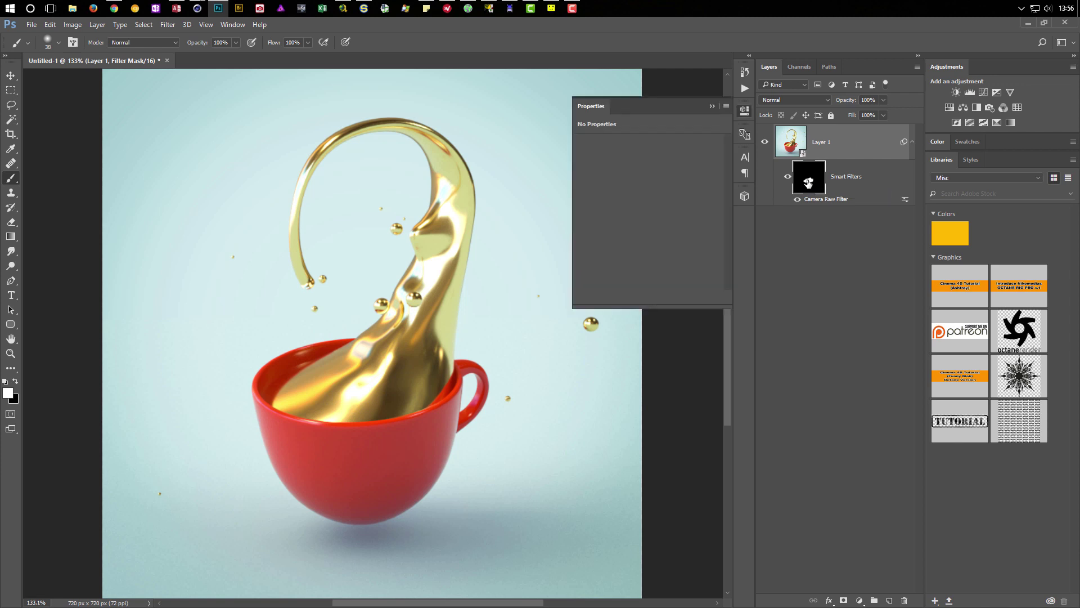
{"action": "left_click", "coordinate": [710, 107]}
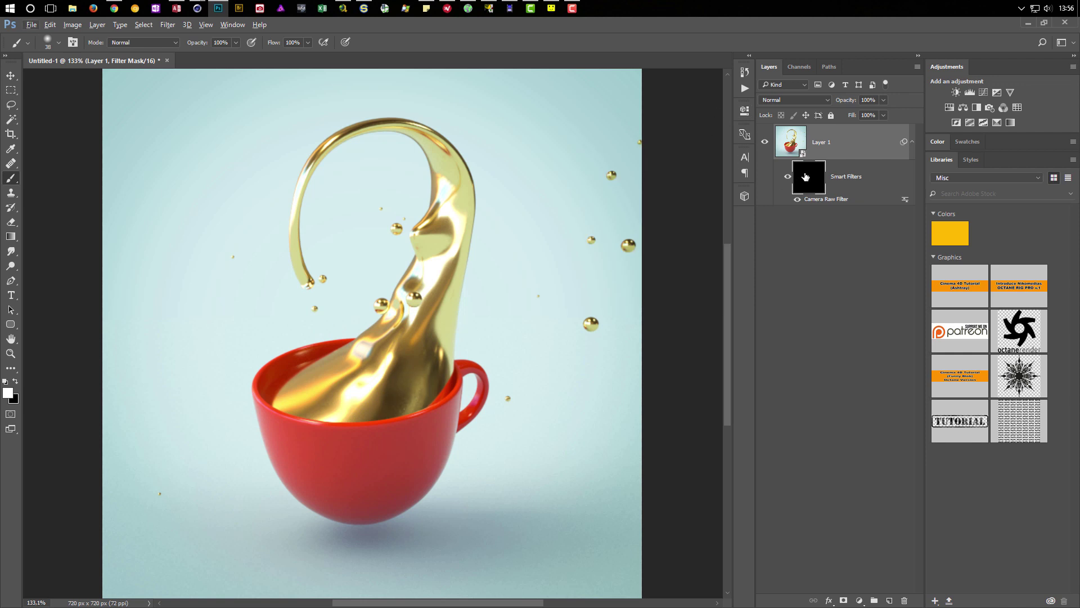
{"action": "key", "text": "ctrl+i"}
{"action": "scroll", "coordinate": [462, 383], "scroll_direction": "down", "scroll_amount": 1, "text": "alt"}
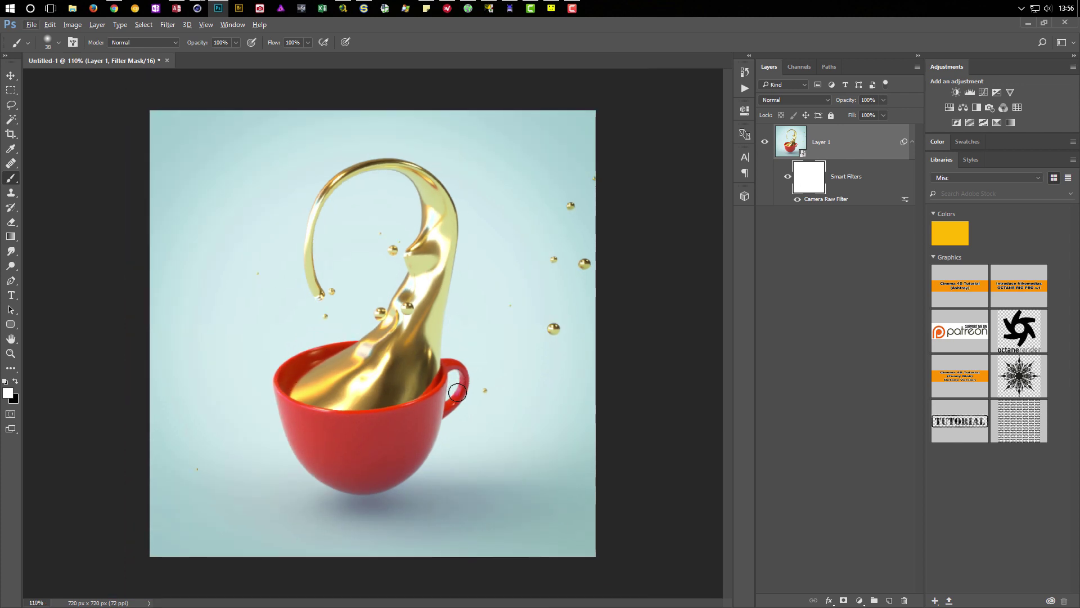
{"action": "scroll", "coordinate": [456, 388], "scroll_direction": "down", "scroll_amount": 1, "text": "alt"}
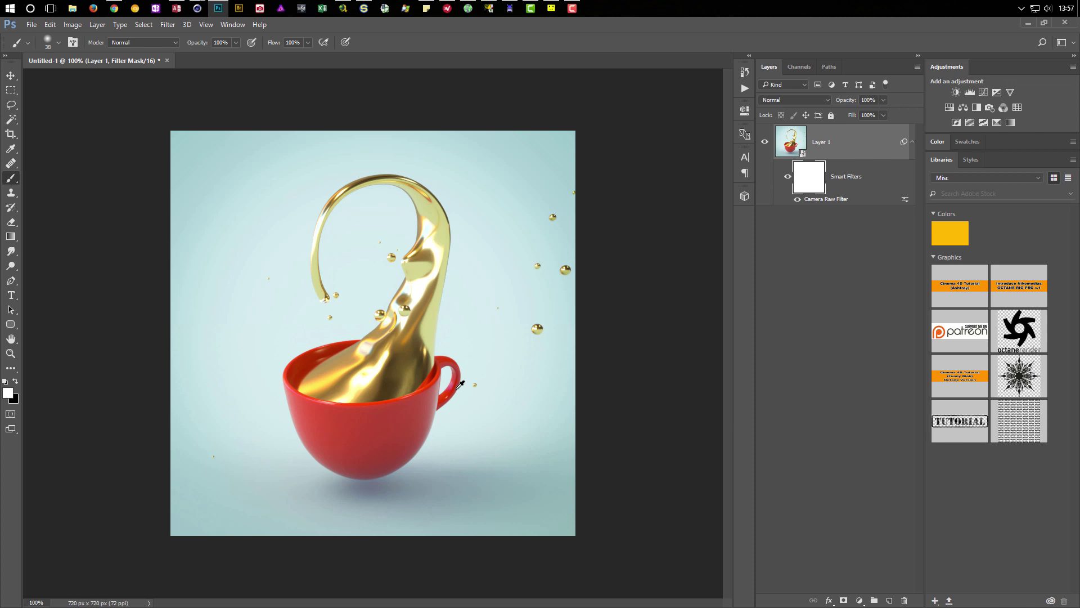
{"action": "left_click", "coordinate": [115, 8]}
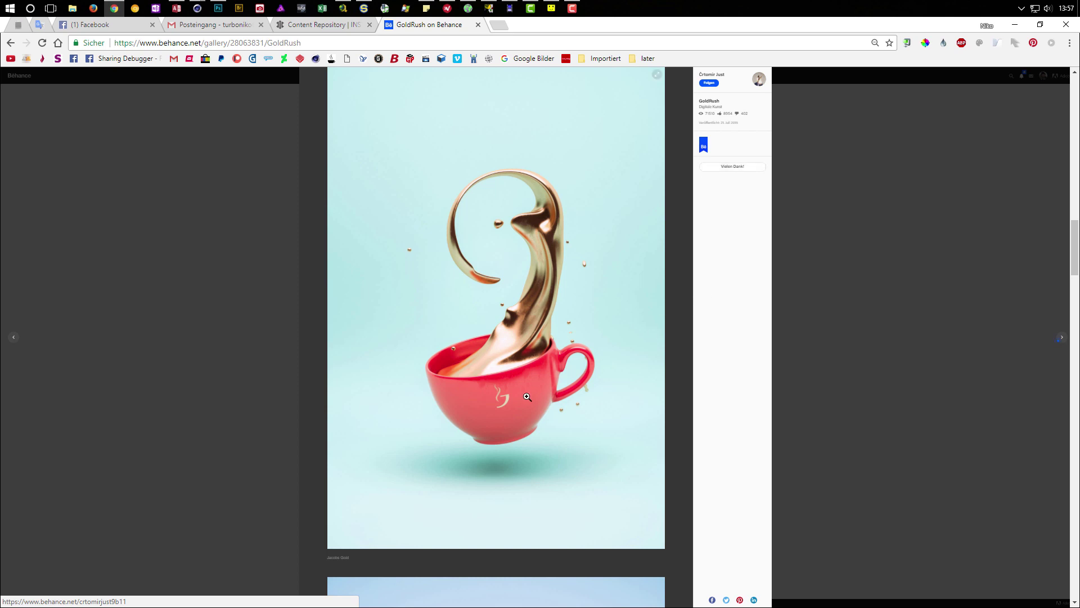
{"action": "left_click", "coordinate": [1015, 24]}
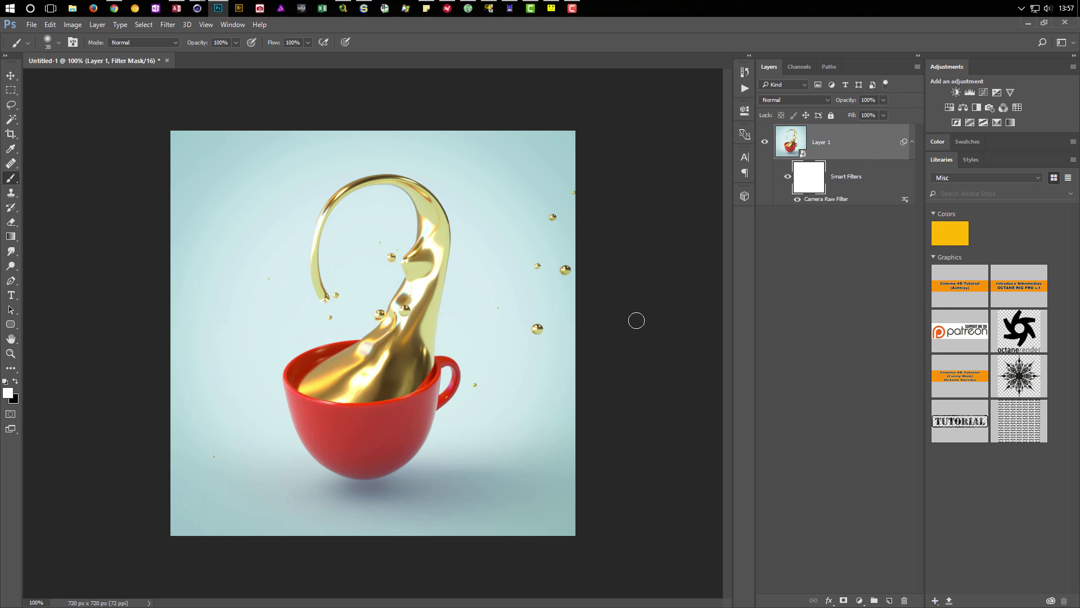